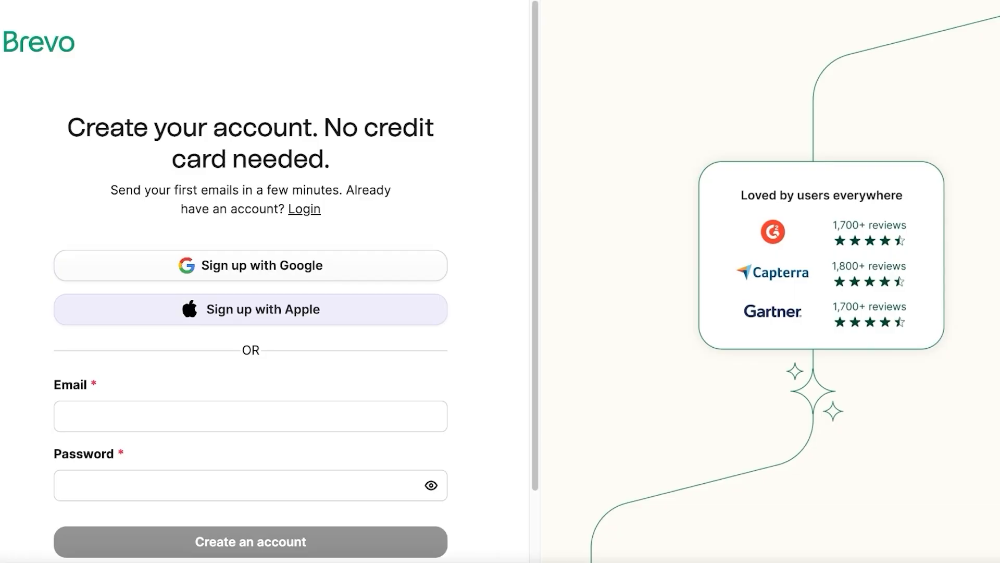
Step: Start a new Brevo account through 'Sign up with Google' instead of email and password
{"action": "scroll", "coordinate": [250, 312], "scroll_direction": "down", "scroll_amount": 2}
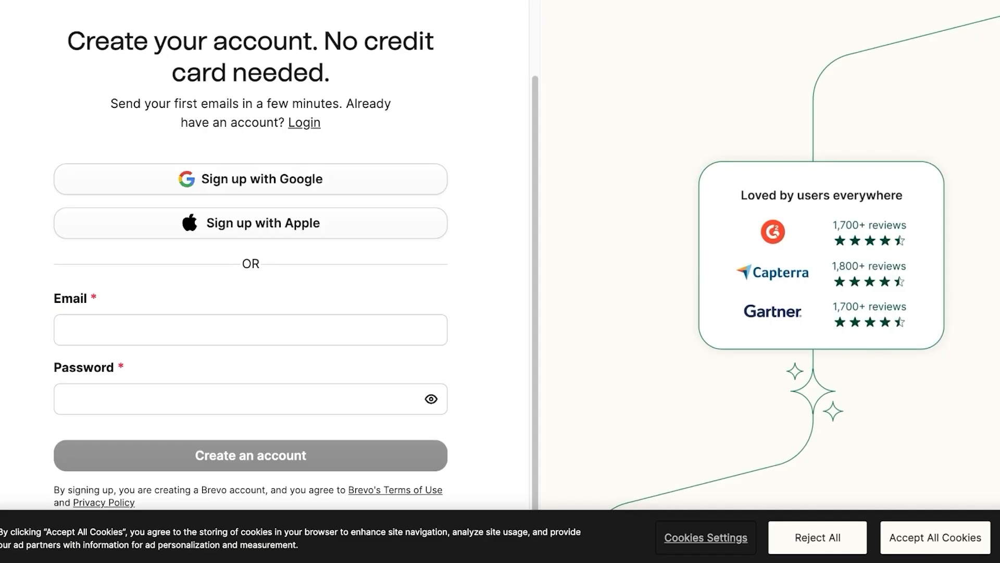
{"action": "left_click", "coordinate": [250, 329]}
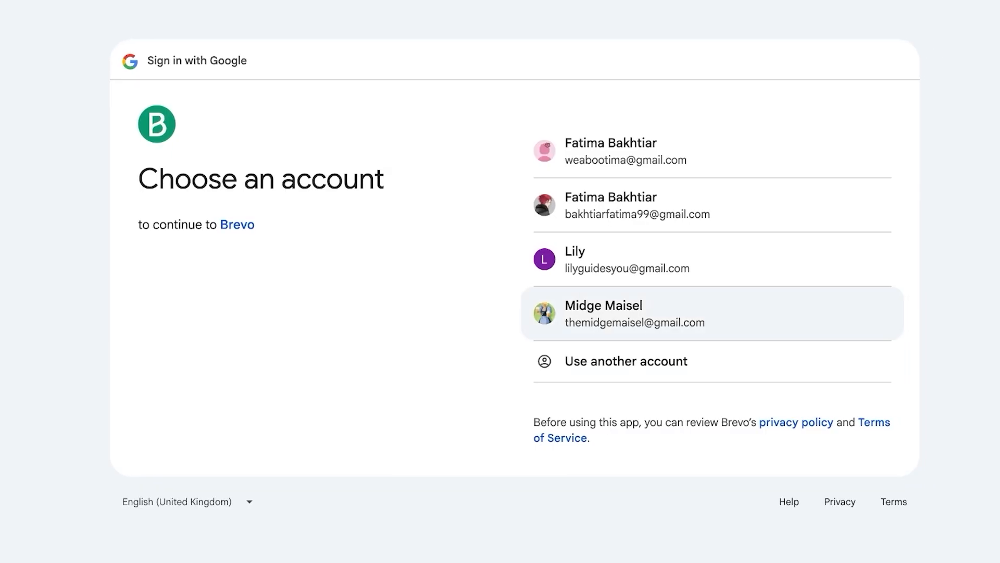
{"action": "left_click", "coordinate": [605, 314]}
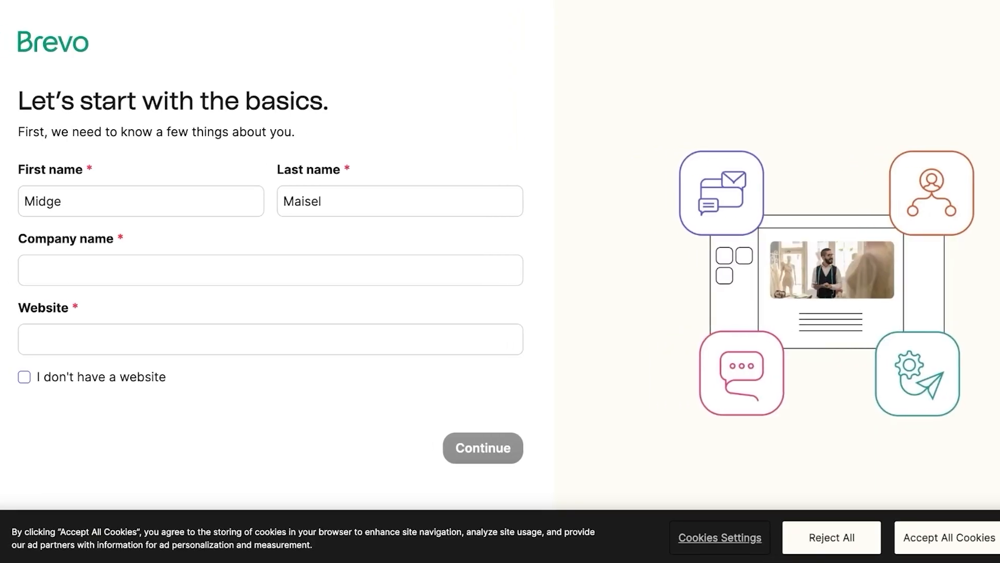
Step: Enter 'Hearts Jewels' as company name, tick 'I don't have a website', and look up the store's URL
{"action": "left_click", "coordinate": [271, 270]}
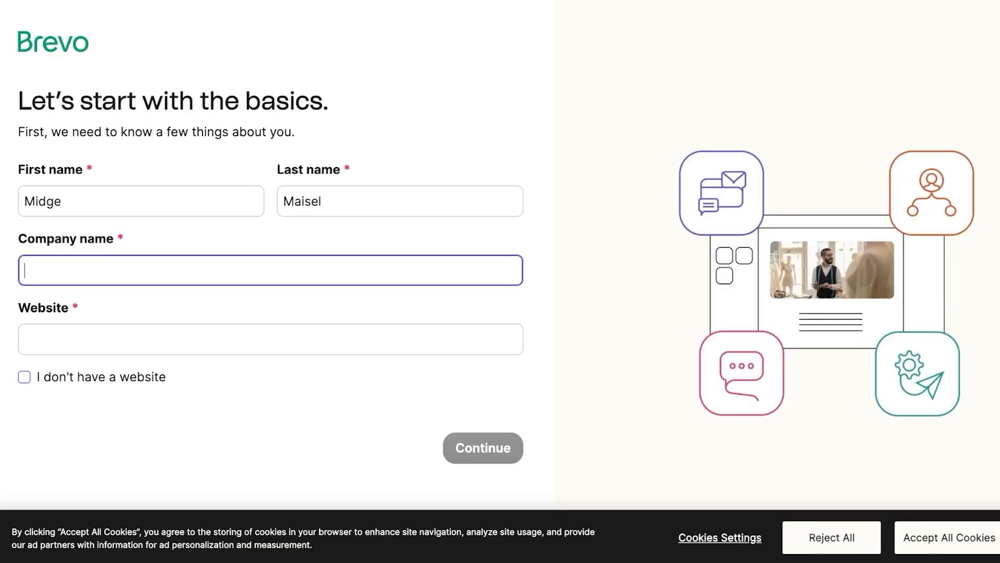
{"action": "type", "text": "Hea"}
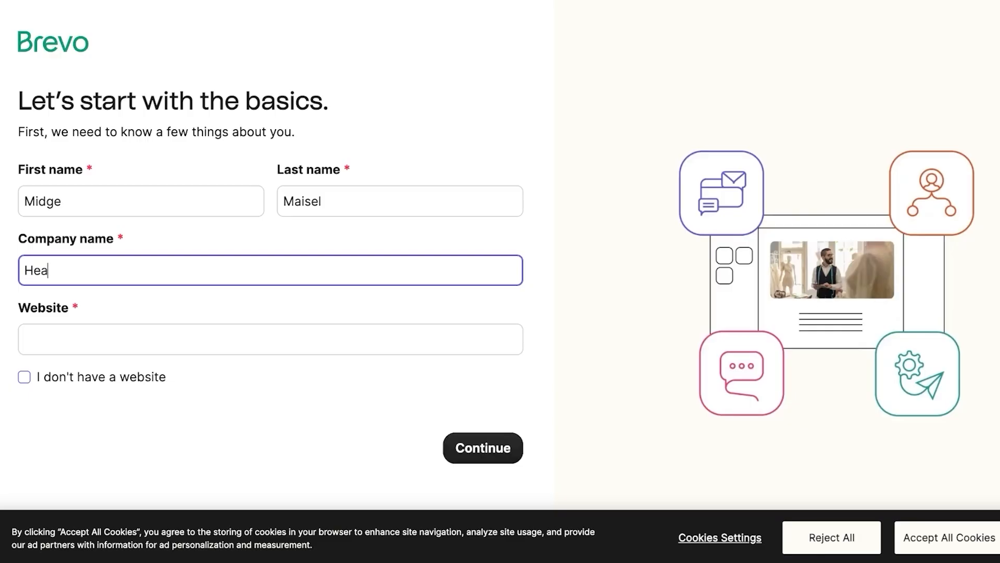
{"action": "type", "text": "rts Jewels"}
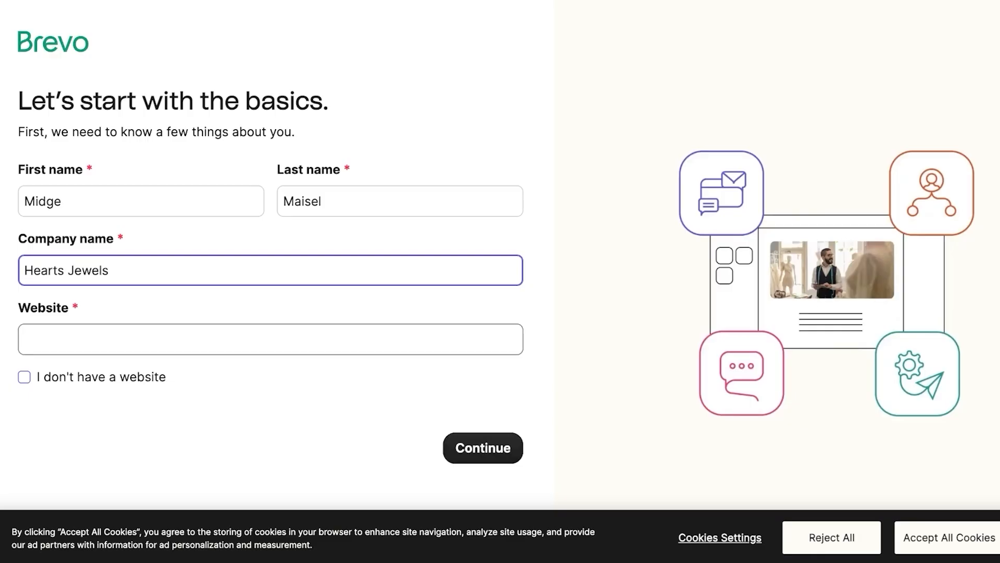
{"action": "key", "text": "Tab"}
{"action": "left_click", "coordinate": [24, 377]}
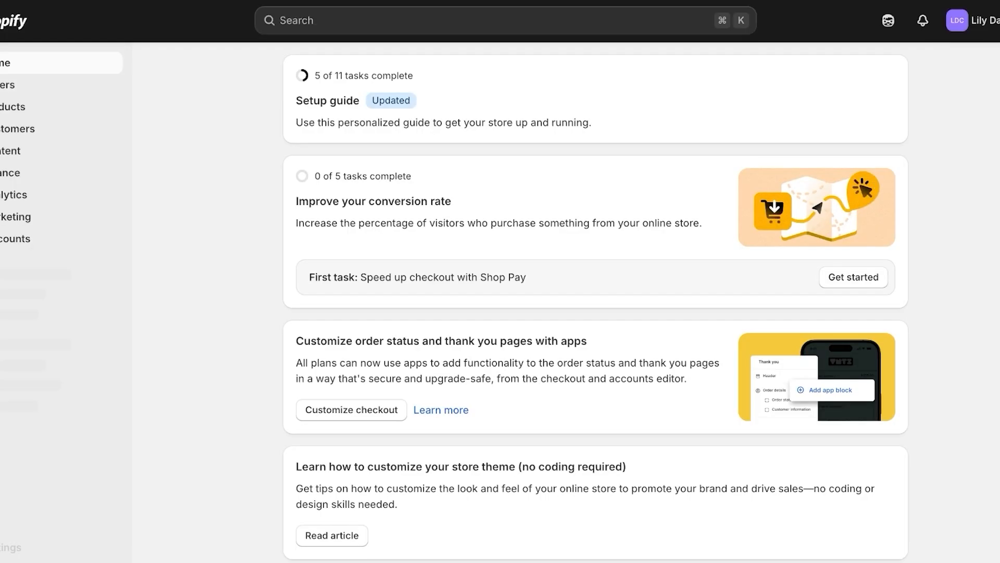
{"action": "left_click", "coordinate": [162, 292]}
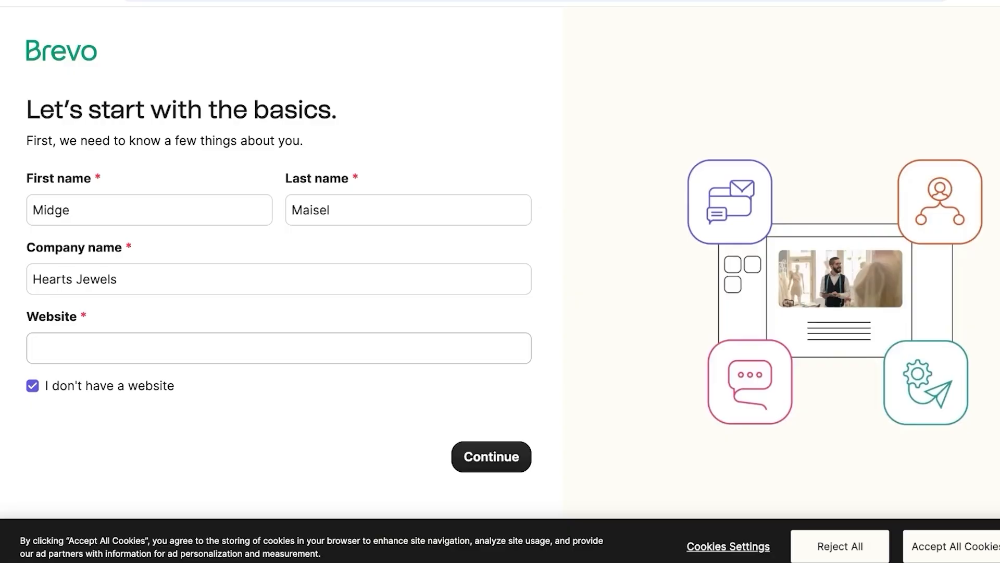
Step: Paste the store's web address into the Website field and submit the basics
{"action": "left_click", "coordinate": [33, 380]}
{"action": "left_click", "coordinate": [279, 343]}
{"action": "type", "text": "https://thelilydavis.online/"}
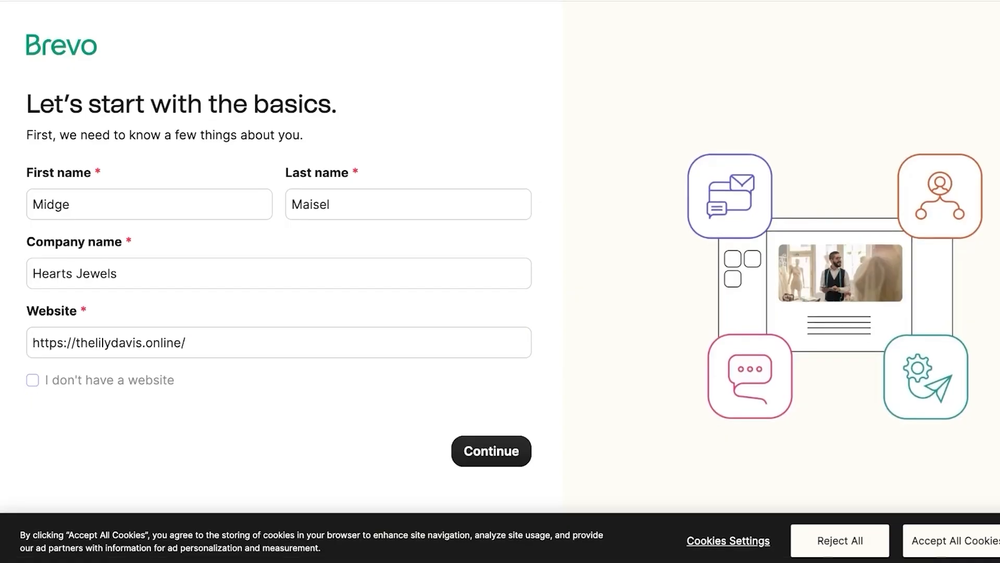
{"action": "left_click", "coordinate": [492, 451]}
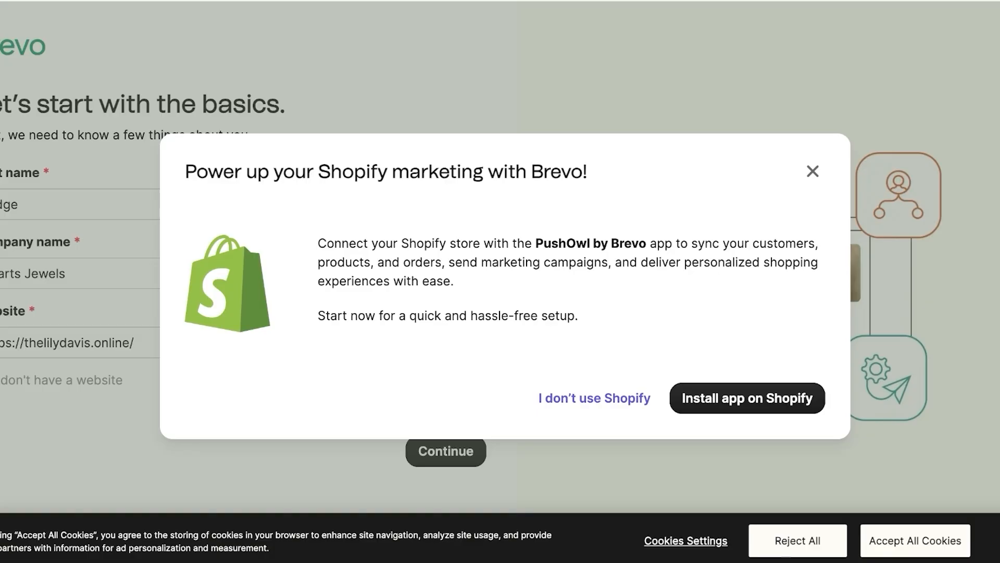
Step: Dismiss the Shopify suggestion and replace the company name with the clothing brand's name
{"action": "left_click", "coordinate": [813, 171]}
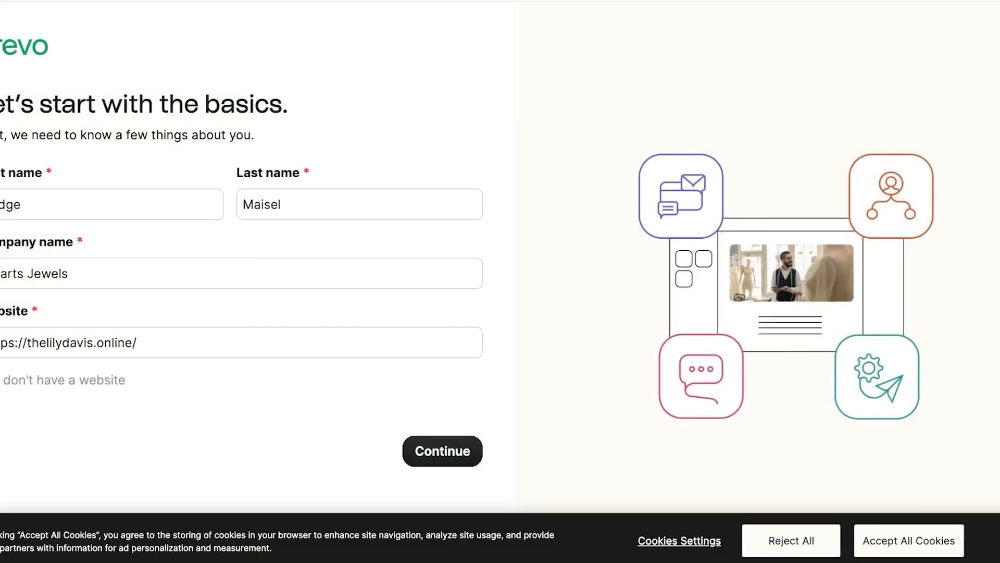
{"action": "triple_click", "coordinate": [45, 274]}
{"action": "type", "text": "Lily"}
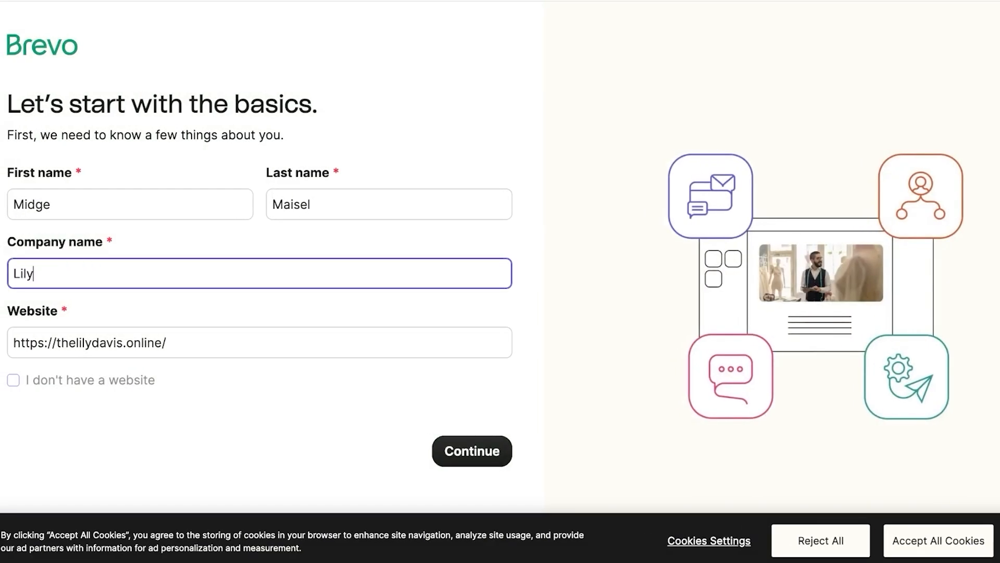
{"action": "type", "text": " Davis Clothing"}
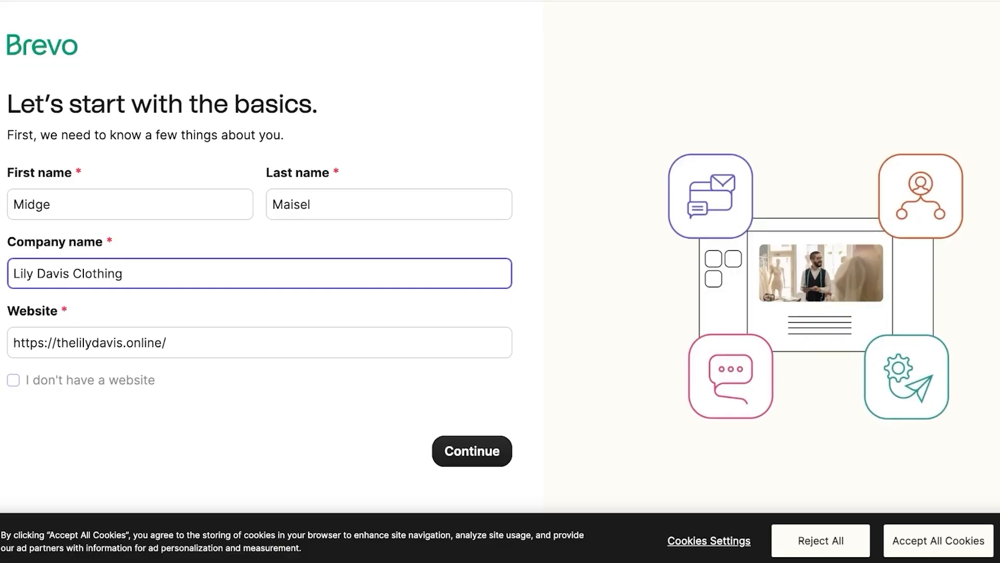
{"action": "key", "text": "Return"}
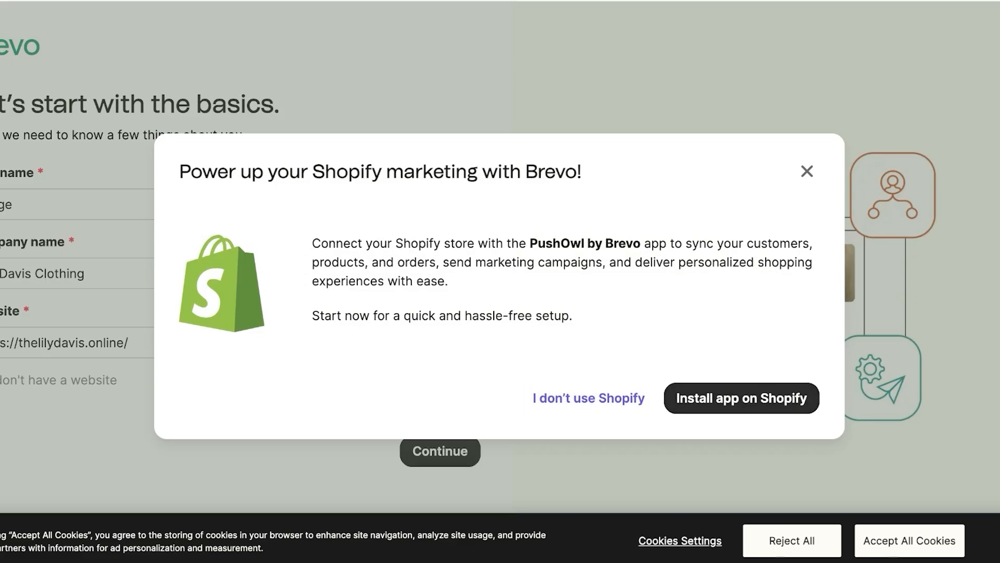
Step: Install the PushOwl/Brevo: Email,Push,SMS app from the Shopify App Store listing
{"action": "left_click", "coordinate": [742, 398]}
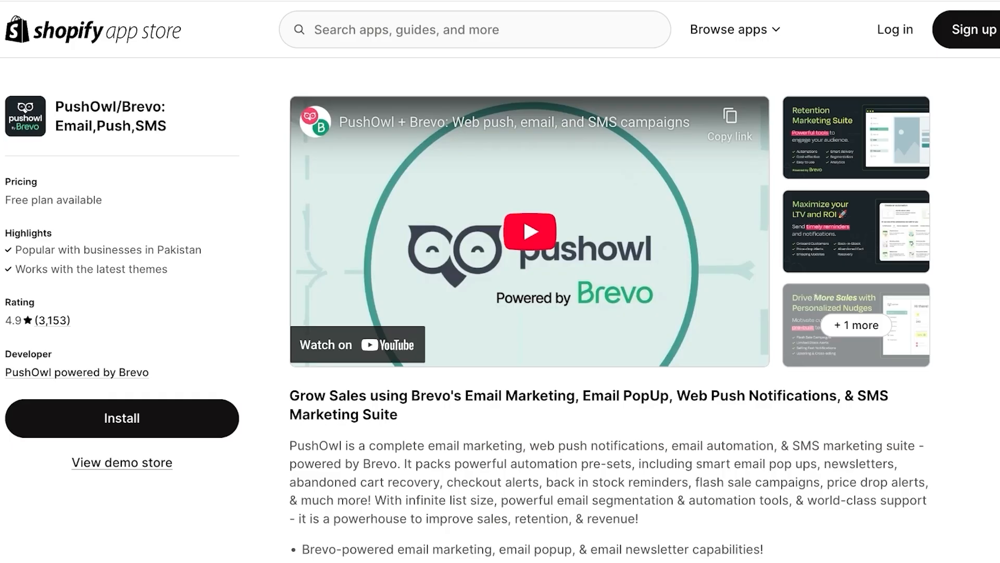
{"action": "left_click", "coordinate": [122, 419]}
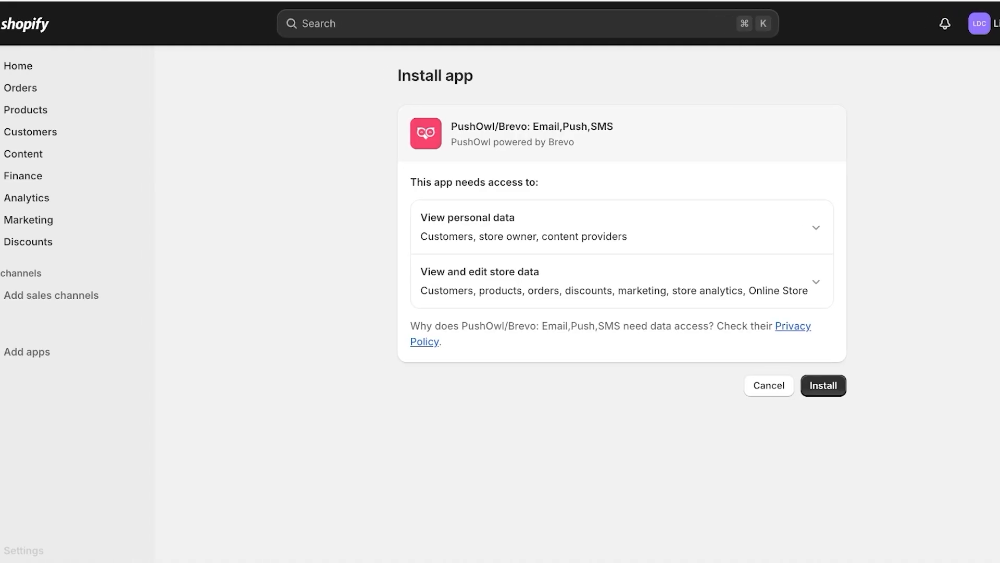
Step: Approve the PushOwl/Brevo app's requested store data access to finish installing it
{"action": "key", "text": "Return"}
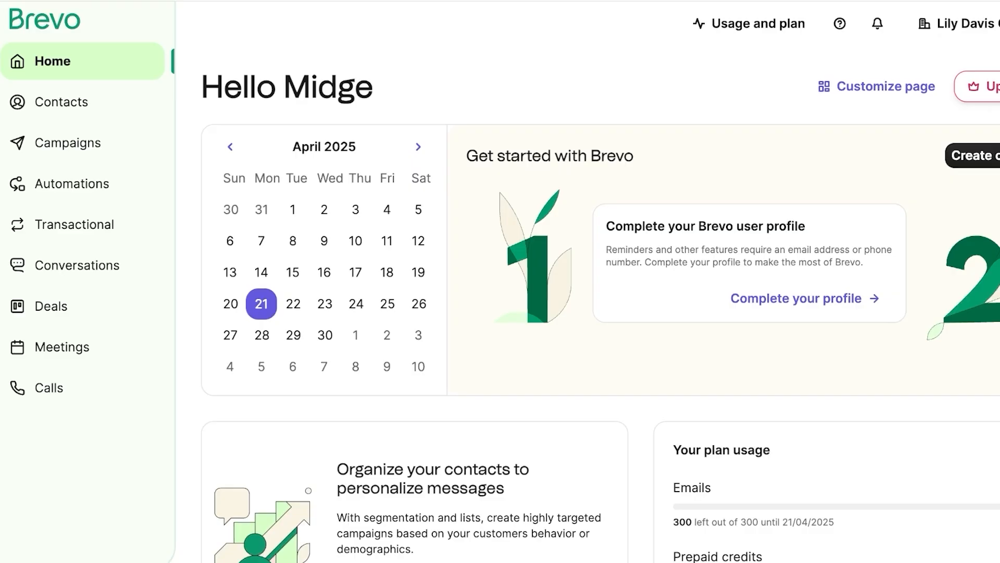
{"action": "scroll", "coordinate": [587, 282], "scroll_direction": "down", "scroll_amount": 1}
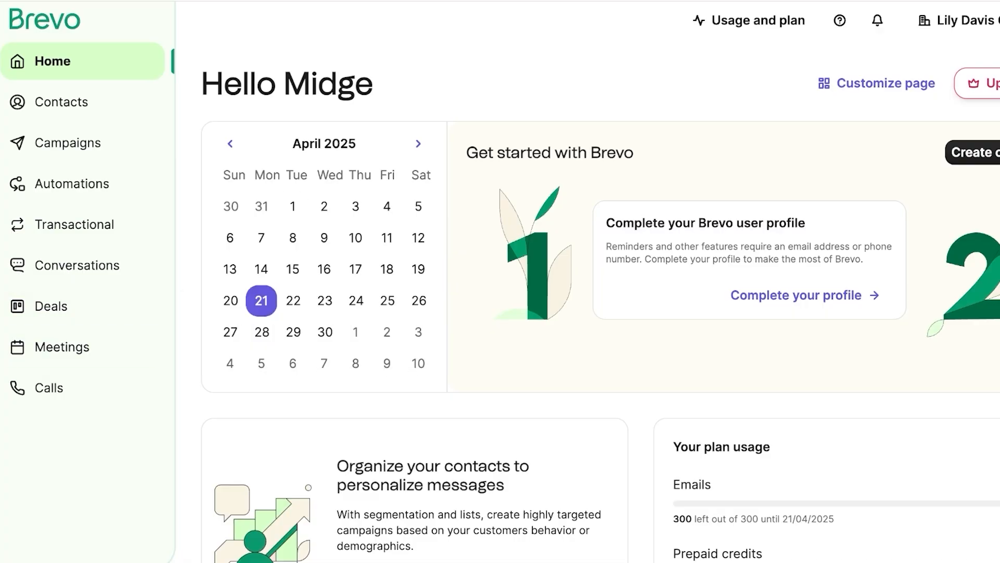
{"action": "scroll", "coordinate": [587, 281], "scroll_direction": "up", "scroll_amount": 1}
{"action": "scroll", "coordinate": [587, 281], "scroll_direction": "down", "scroll_amount": 6}
{"action": "scroll", "coordinate": [587, 282], "scroll_direction": "right", "scroll_amount": 2}
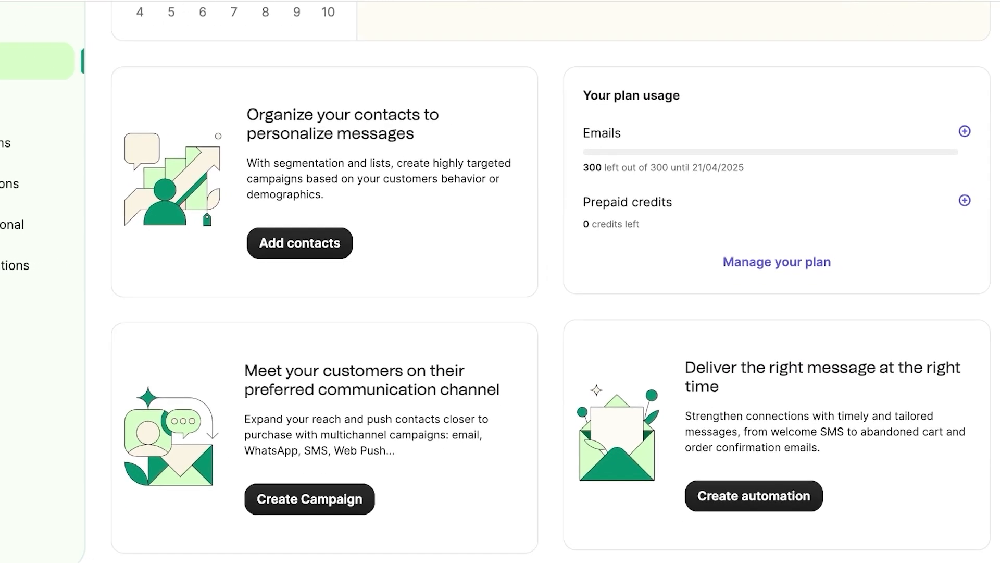
{"action": "scroll", "coordinate": [588, 281], "scroll_direction": "up", "scroll_amount": 7}
{"action": "left_click", "coordinate": [903, 24]}
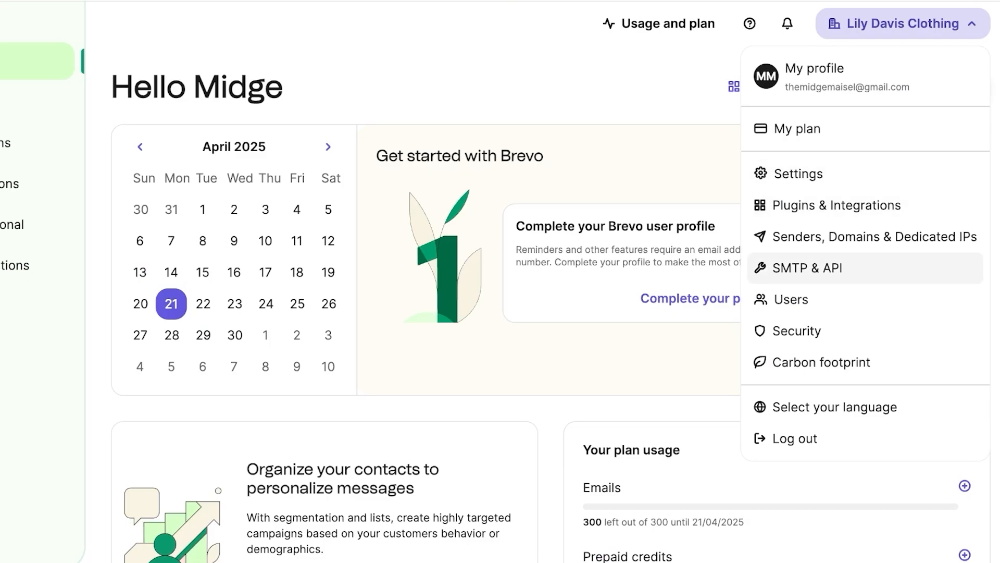
{"action": "key", "text": "Escape"}
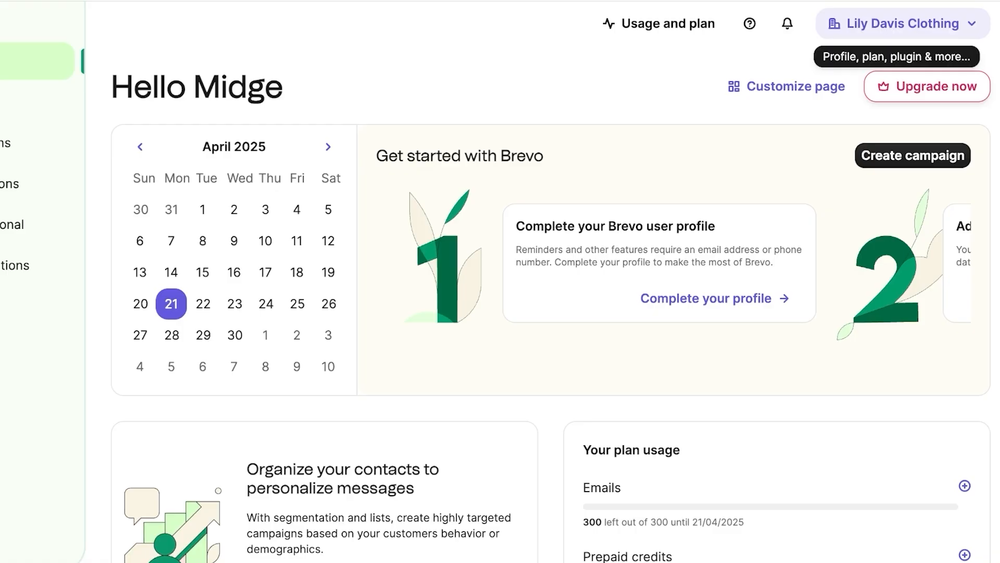
Step: Go to Users via the account menu, start adding users, and close the permissions notice
{"action": "left_click", "coordinate": [901, 23]}
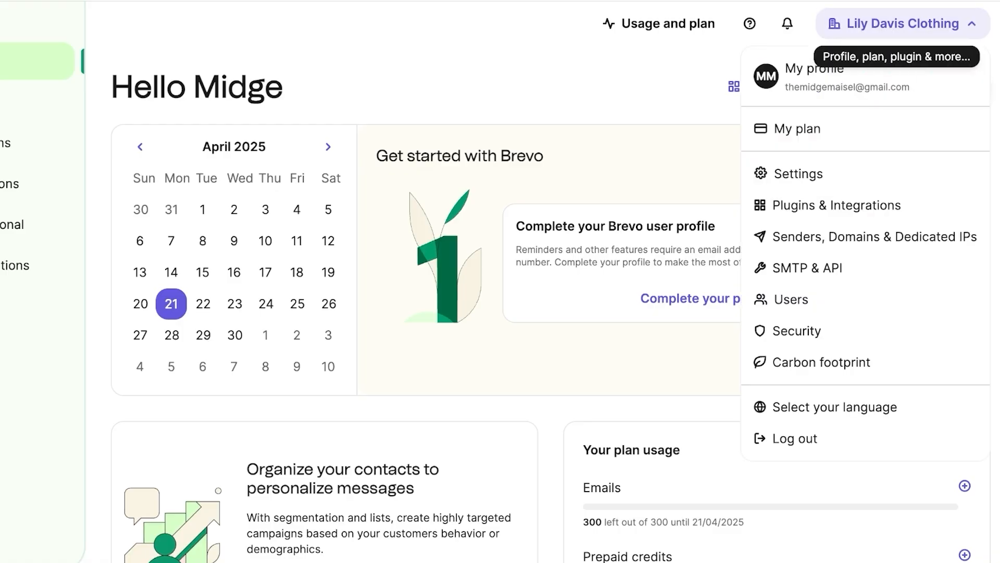
{"action": "left_click", "coordinate": [792, 299]}
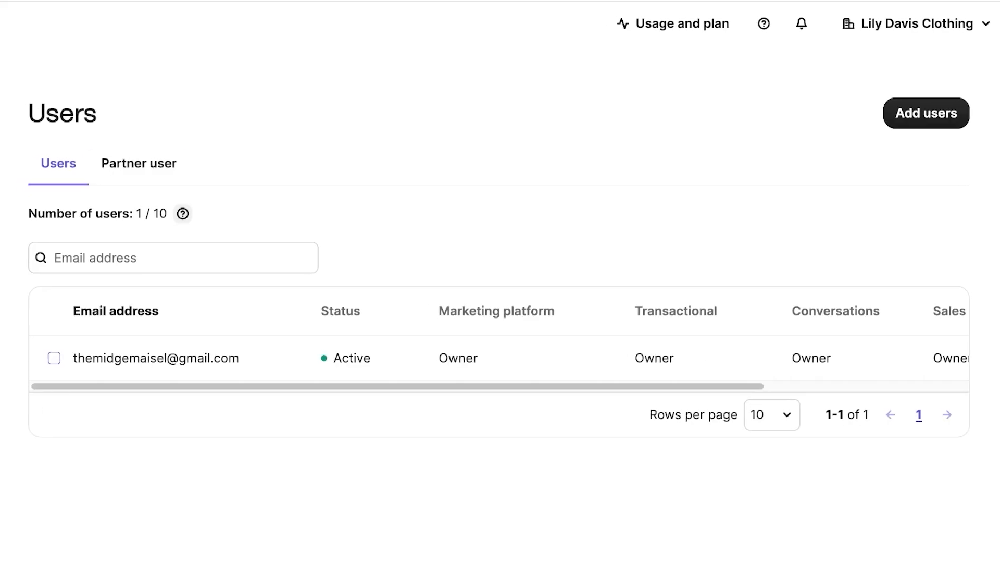
{"action": "left_click", "coordinate": [912, 113]}
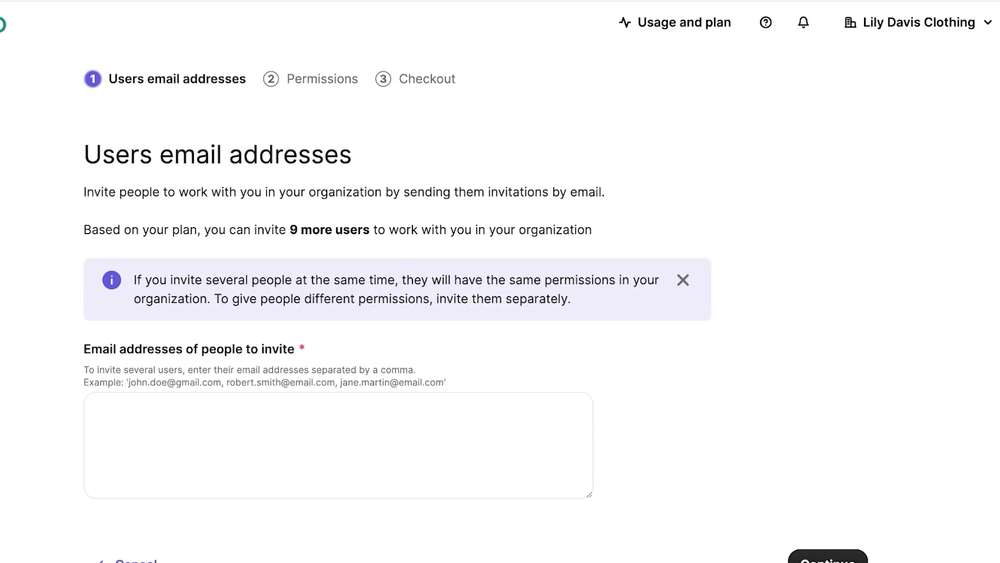
{"action": "left_click", "coordinate": [753, 245]}
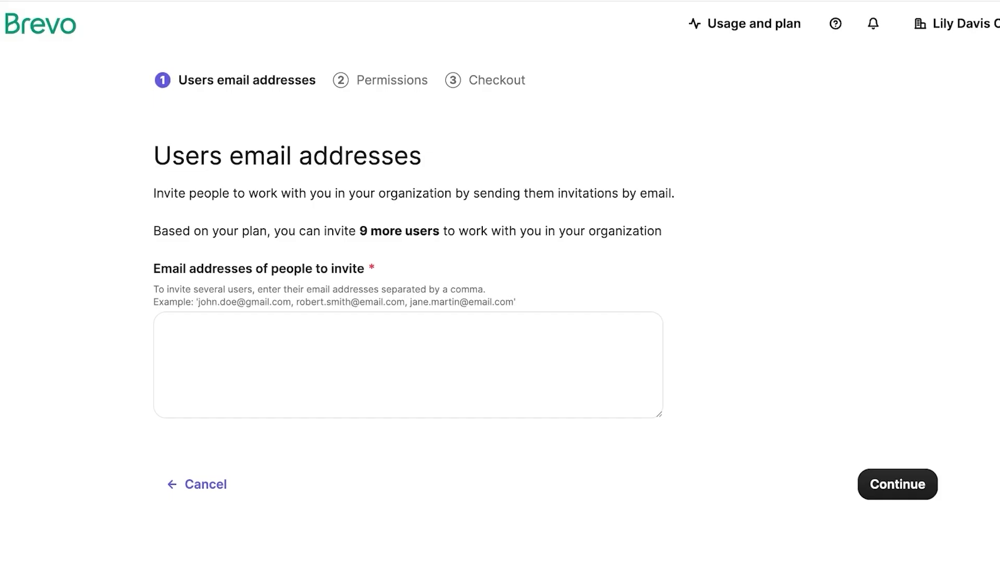
Step: Enter the invitee's Gmail address, correcting typos, and continue to the Permissions step
{"action": "left_click", "coordinate": [313, 361]}
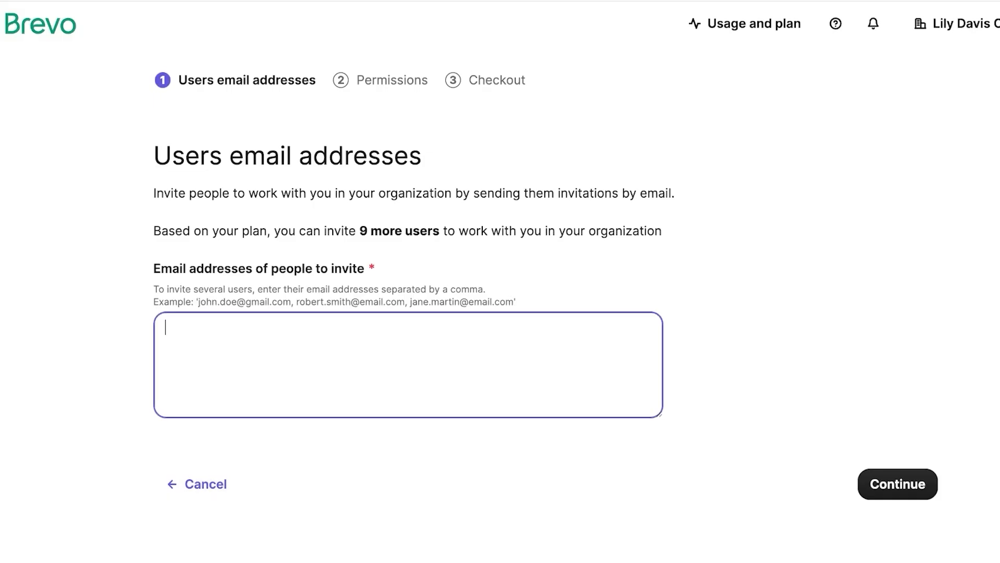
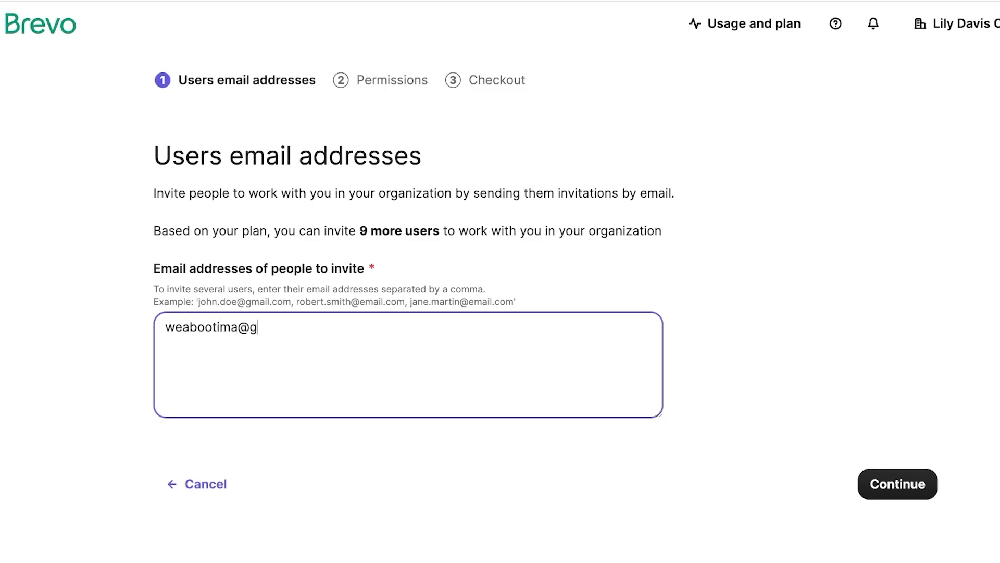
{"action": "left_click", "coordinate": [898, 484]}
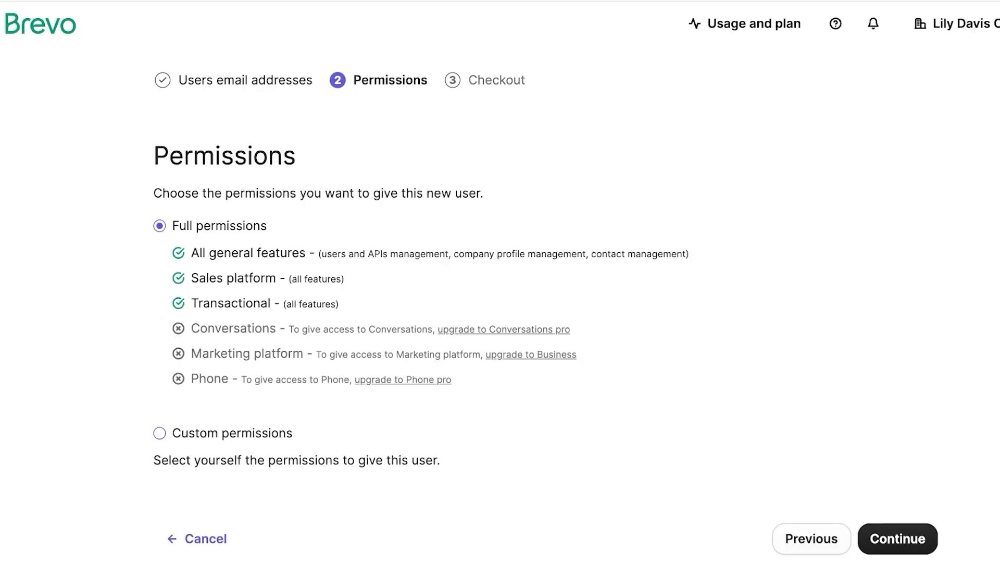
Step: Try custom permissions: all Contacts rights plus managing own and other users' companies
{"action": "left_click", "coordinate": [160, 433]}
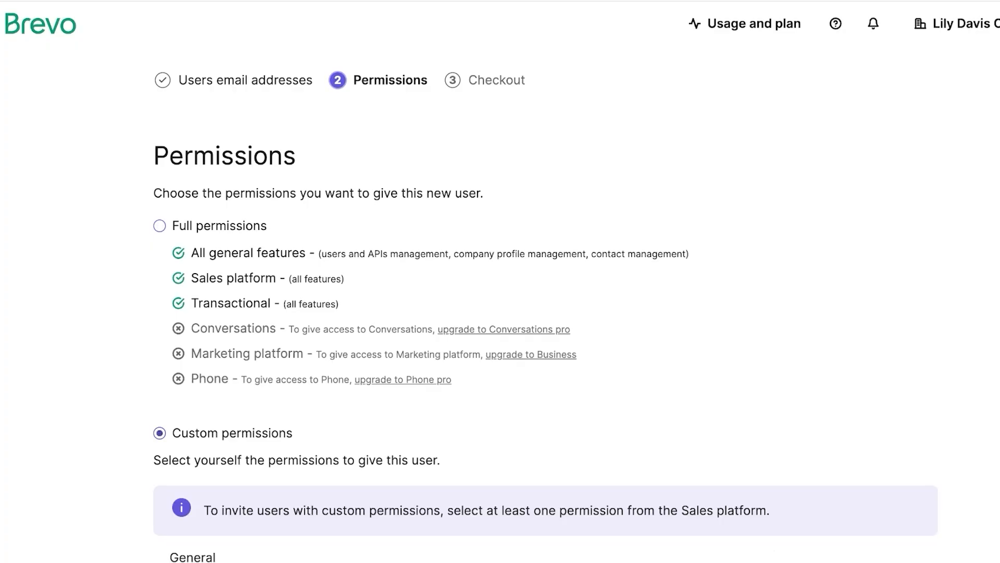
{"action": "scroll", "coordinate": [500, 281], "scroll_direction": "down", "scroll_amount": 11}
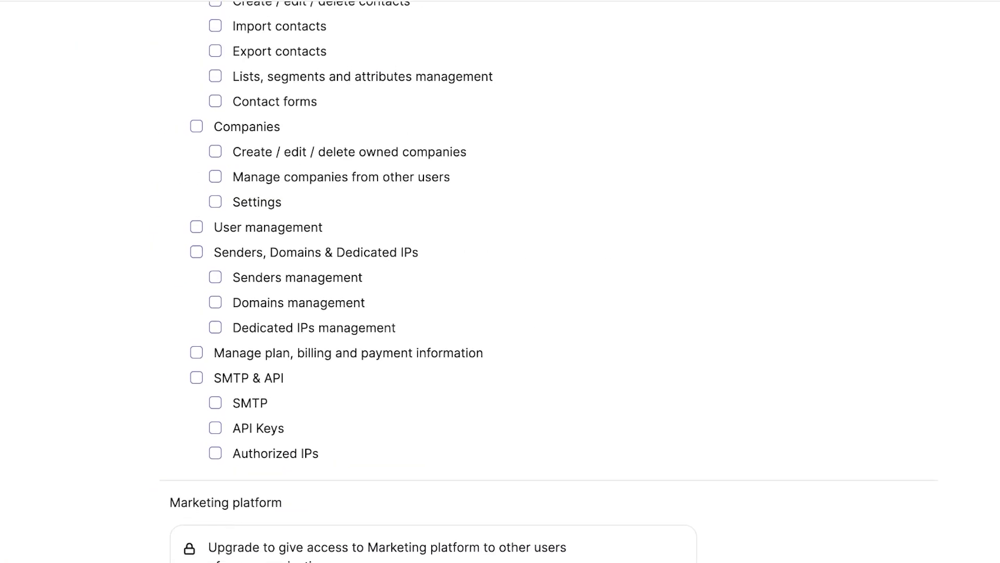
{"action": "scroll", "coordinate": [500, 281], "scroll_direction": "up", "scroll_amount": 3}
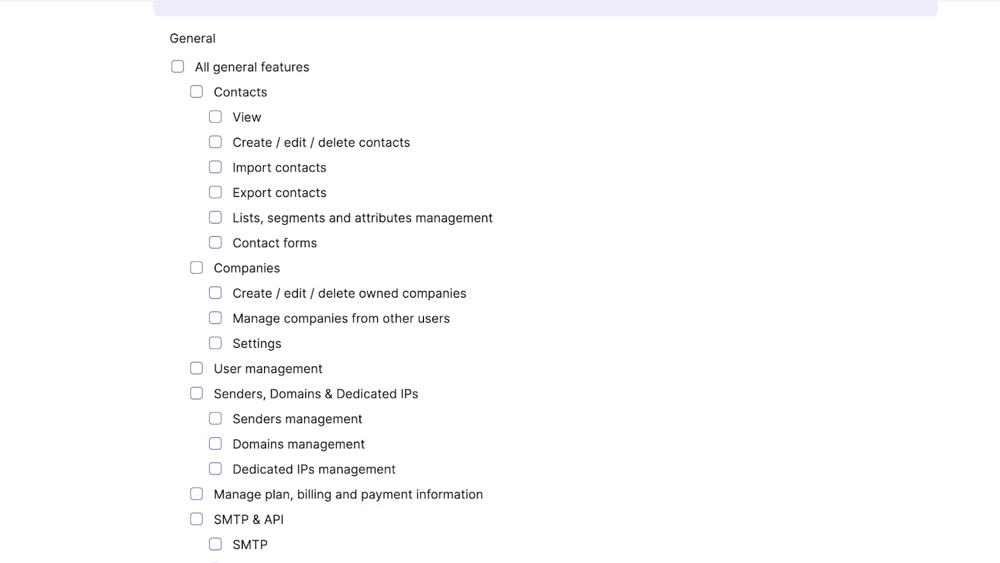
{"action": "scroll", "coordinate": [500, 282], "scroll_direction": "up", "scroll_amount": 4}
{"action": "scroll", "coordinate": [500, 281], "scroll_direction": "down", "scroll_amount": 3}
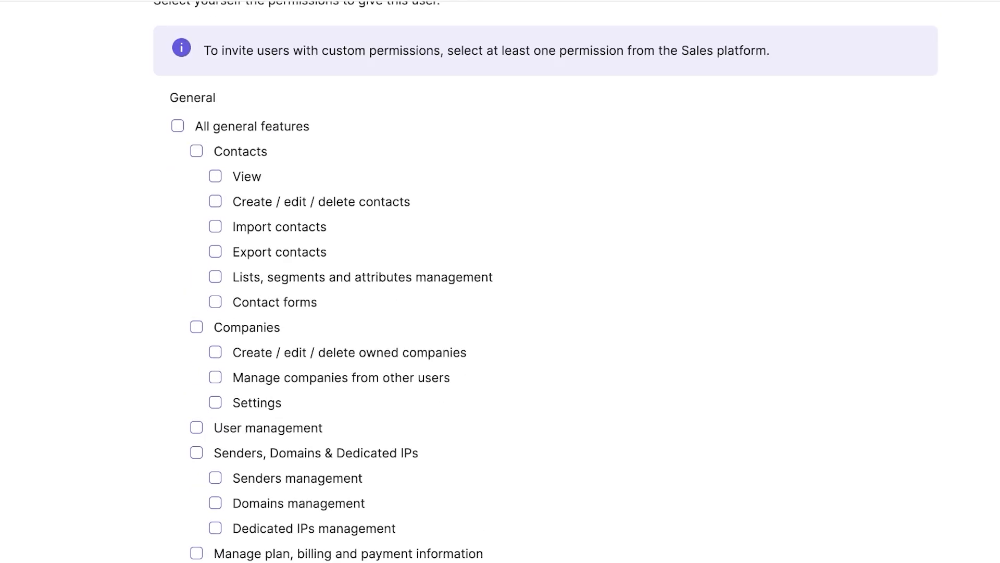
{"action": "scroll", "coordinate": [500, 281], "scroll_direction": "down", "scroll_amount": 3}
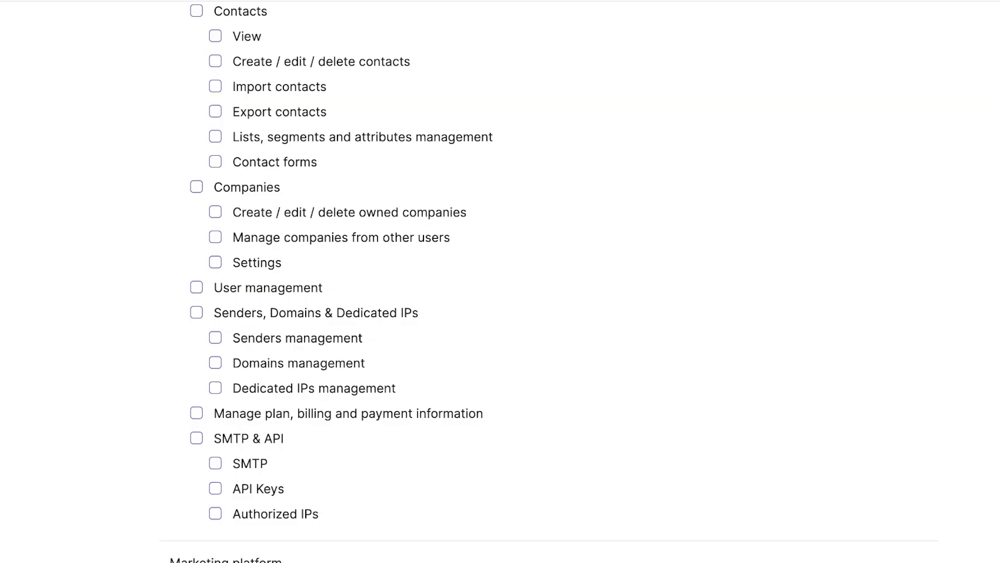
{"action": "scroll", "coordinate": [500, 282], "scroll_direction": "up", "scroll_amount": 3}
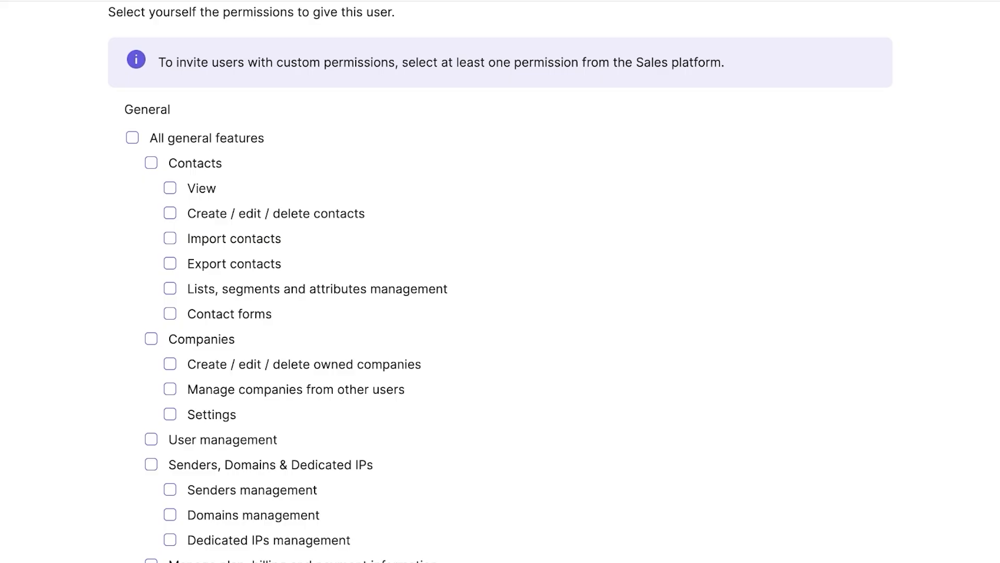
{"action": "scroll", "coordinate": [500, 281], "scroll_direction": "down", "scroll_amount": 3}
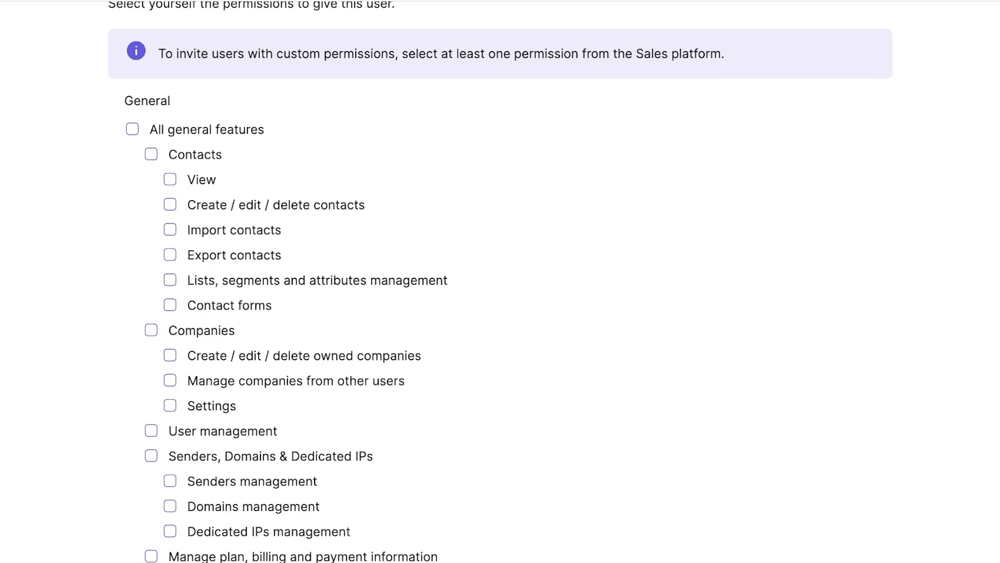
{"action": "scroll", "coordinate": [500, 281], "scroll_direction": "up", "scroll_amount": 4}
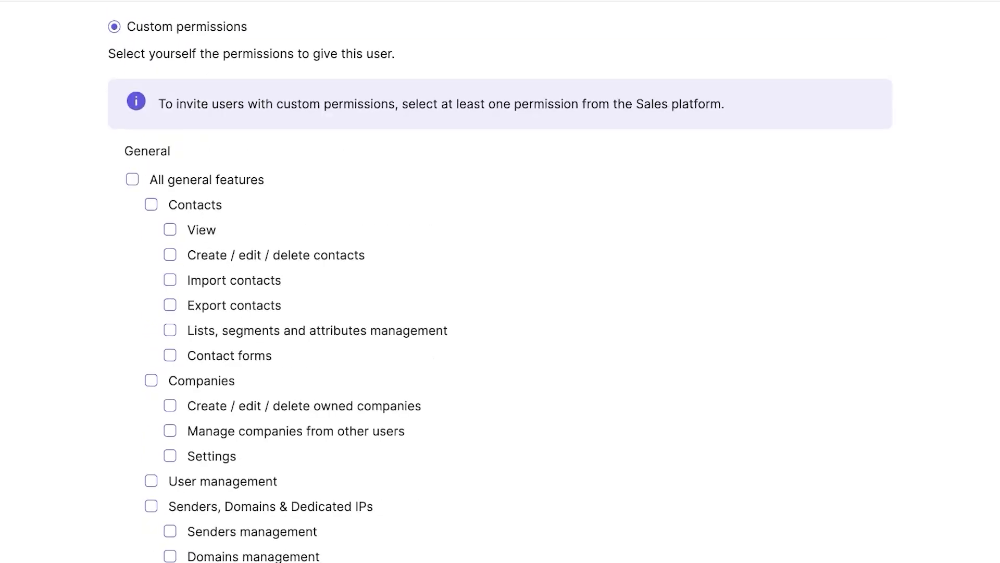
{"action": "left_click", "coordinate": [151, 204]}
{"action": "scroll", "coordinate": [500, 281], "scroll_direction": "down", "scroll_amount": 3}
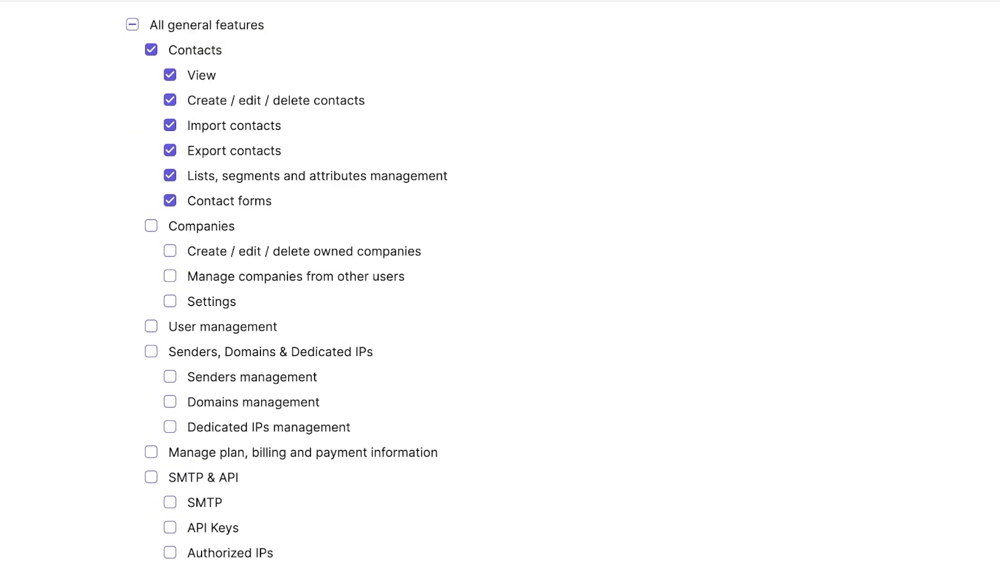
{"action": "left_click", "coordinate": [170, 250]}
{"action": "left_click", "coordinate": [170, 276]}
{"action": "scroll", "coordinate": [500, 281], "scroll_direction": "down", "scroll_amount": 2}
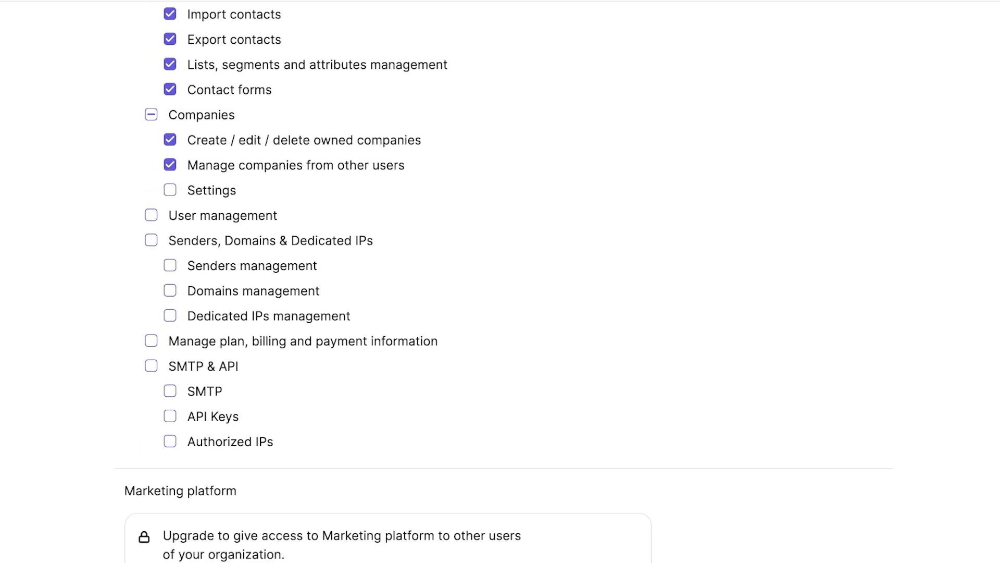
{"action": "scroll", "coordinate": [500, 281], "scroll_direction": "down", "scroll_amount": 15}
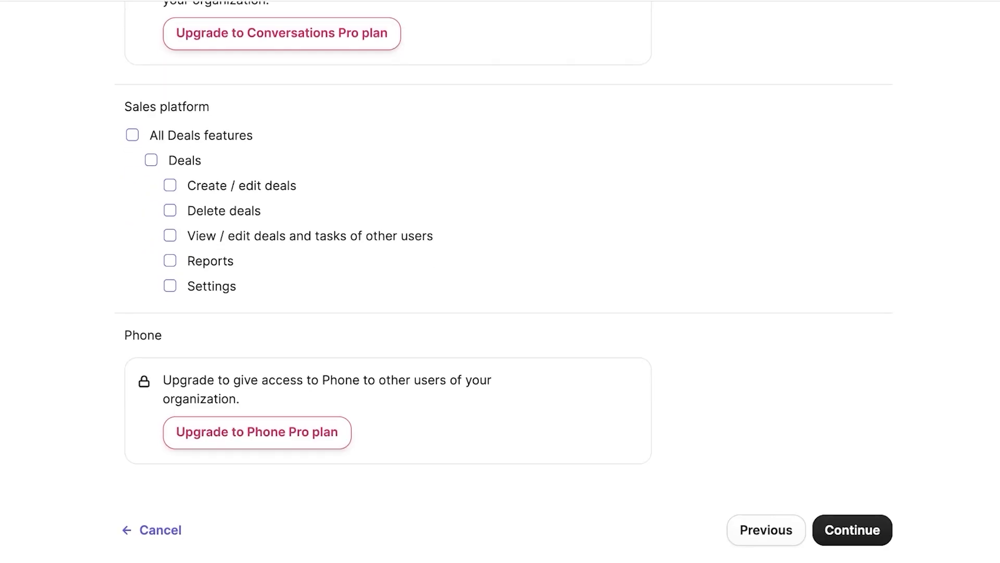
Step: After the error, switch the invitee to Full permissions and proceed to Checkout
{"action": "left_click", "coordinate": [852, 530]}
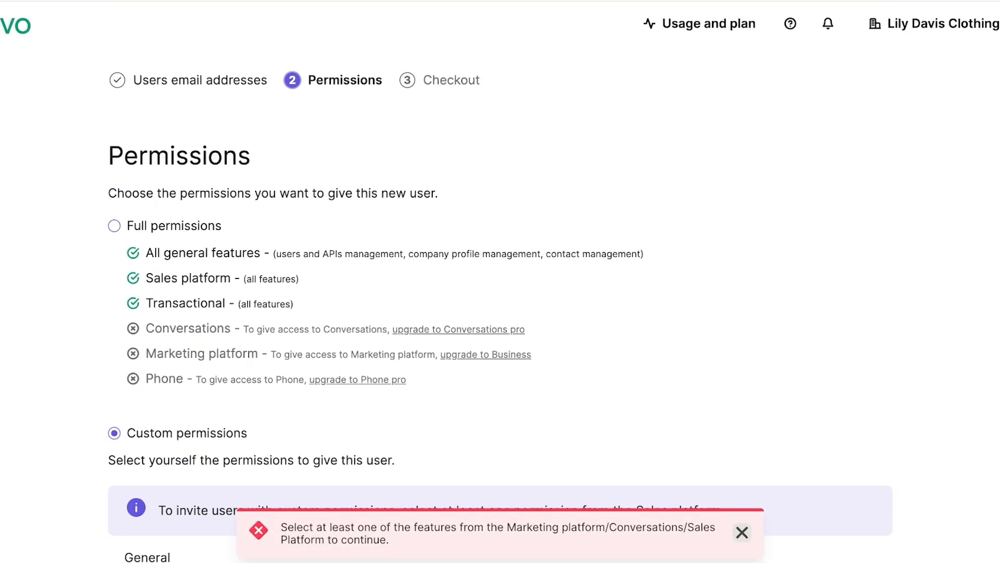
{"action": "left_click", "coordinate": [114, 225]}
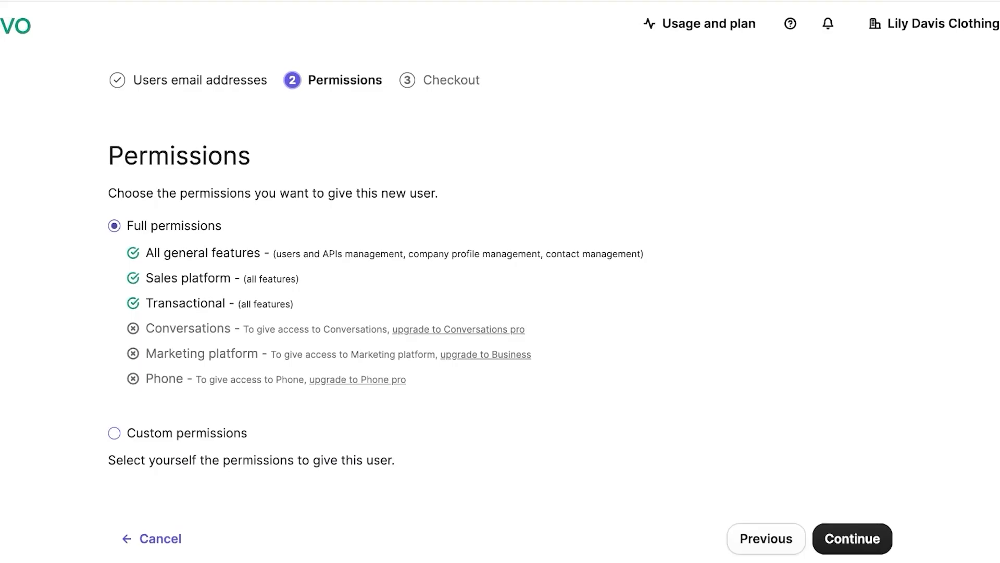
{"action": "left_click", "coordinate": [853, 539]}
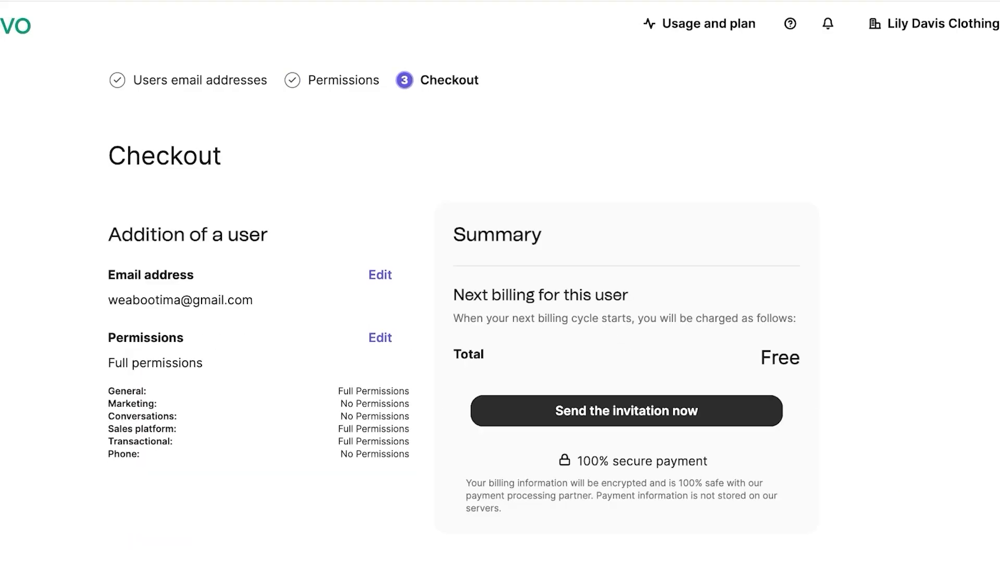
Step: Send the invitation and check the Users list showing the invitee as Pending
{"action": "left_click", "coordinate": [627, 411]}
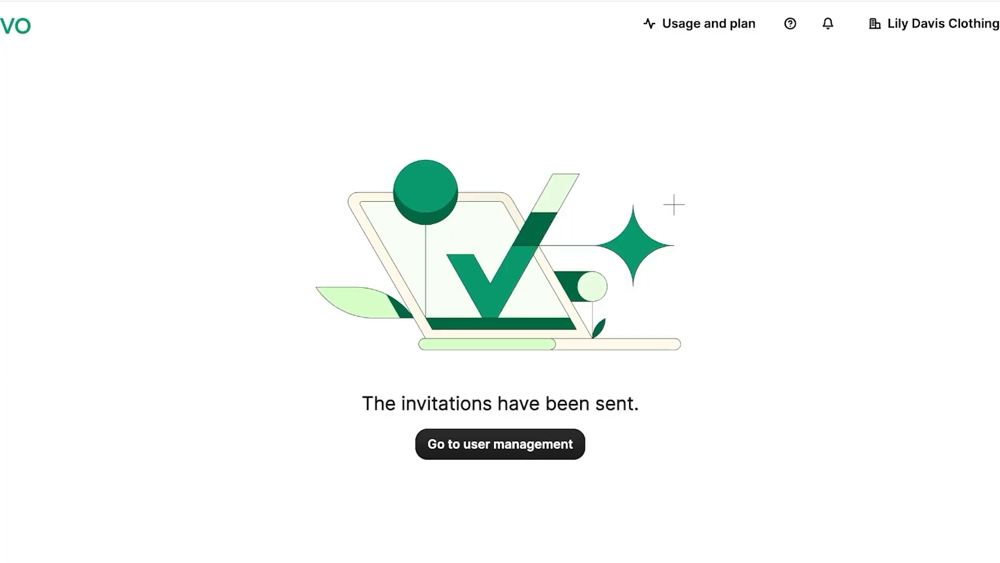
{"action": "left_click", "coordinate": [500, 444]}
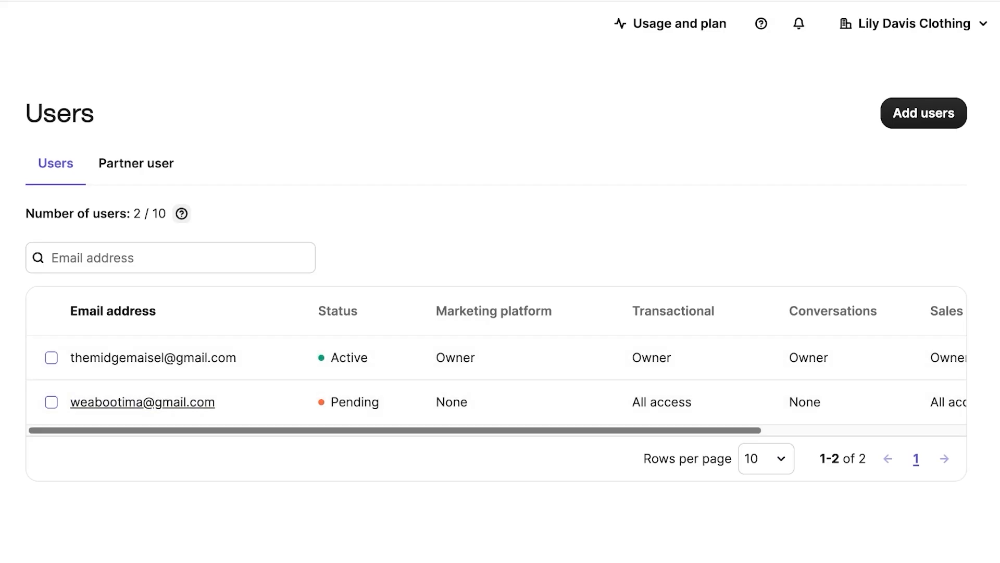
{"action": "left_click", "coordinate": [911, 24]}
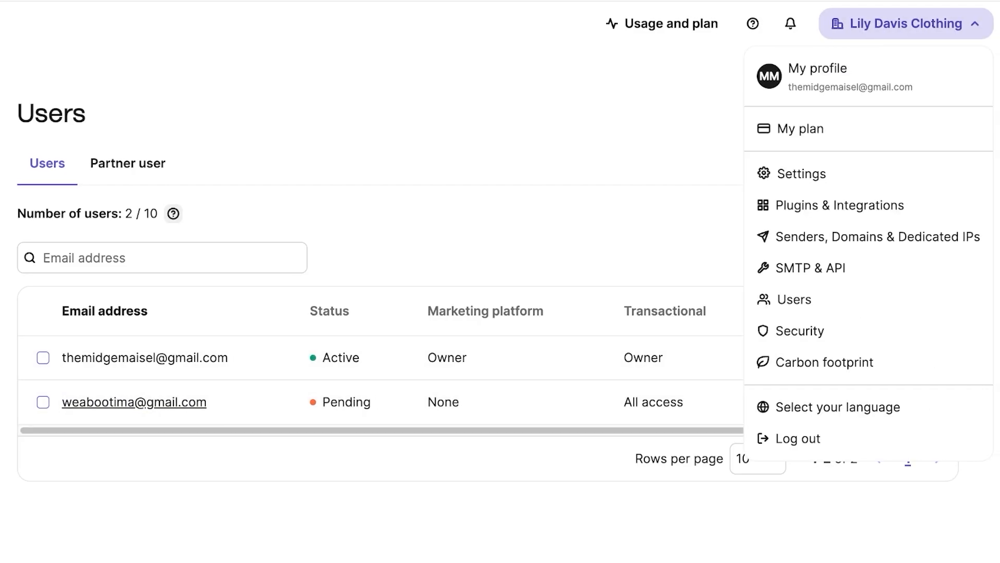
Step: Browse account Settings, then scroll the Plugins & Integrations catalogue to the Shopify card
{"action": "left_click", "coordinate": [802, 173]}
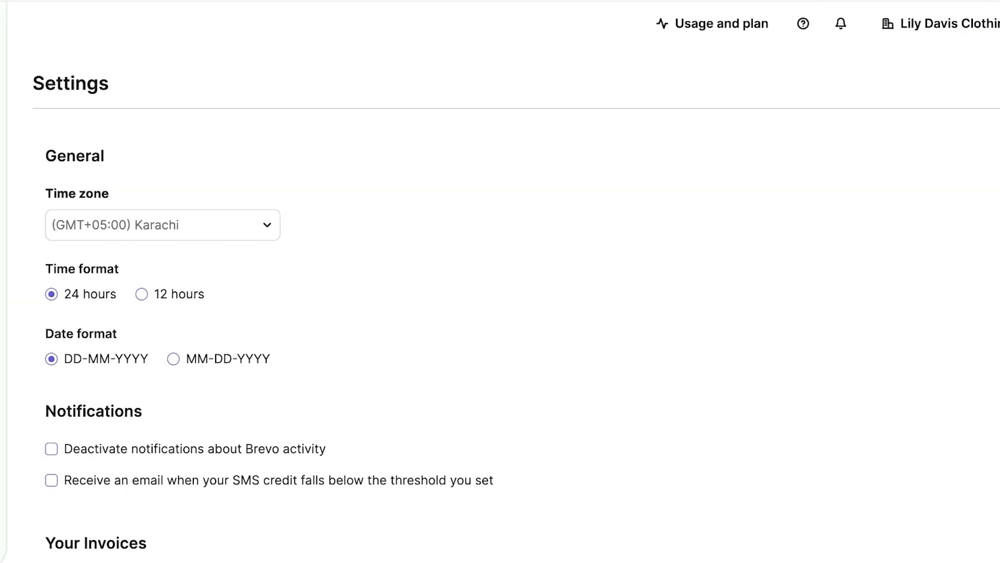
{"action": "scroll", "coordinate": [500, 281], "scroll_direction": "down", "scroll_amount": 4}
{"action": "scroll", "coordinate": [501, 281], "scroll_direction": "down", "scroll_amount": 3}
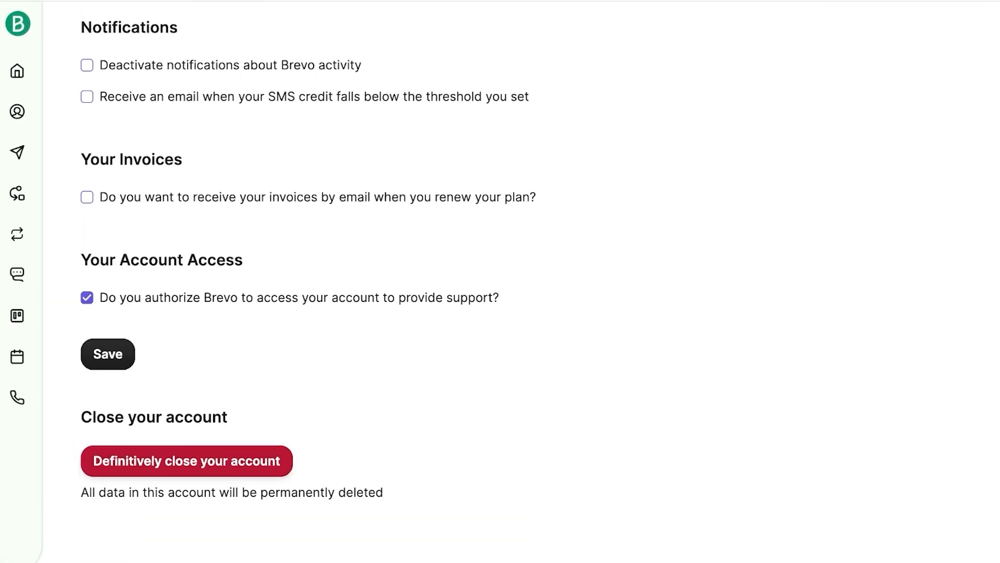
{"action": "scroll", "coordinate": [501, 281], "scroll_direction": "up", "scroll_amount": 6}
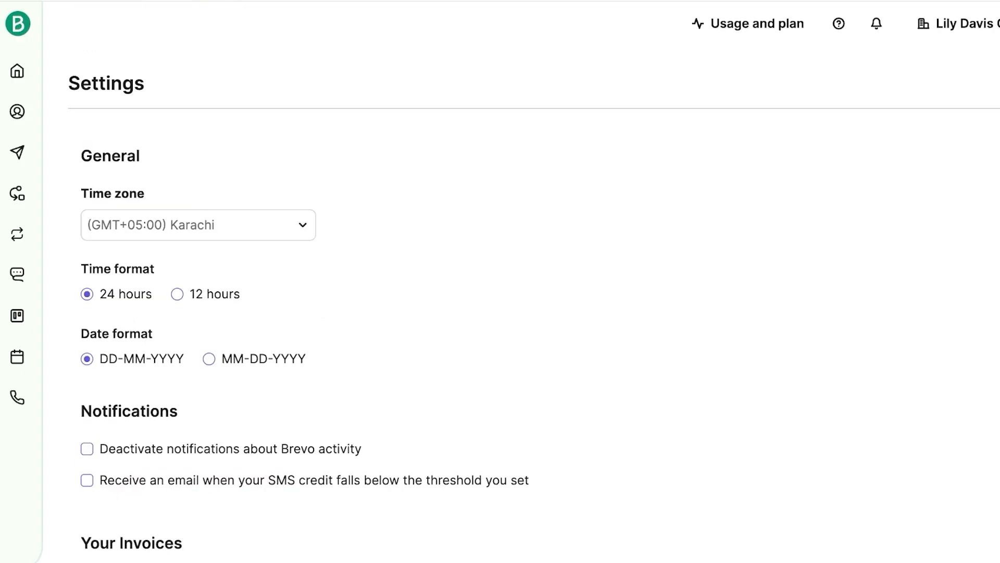
{"action": "left_click", "coordinate": [958, 23]}
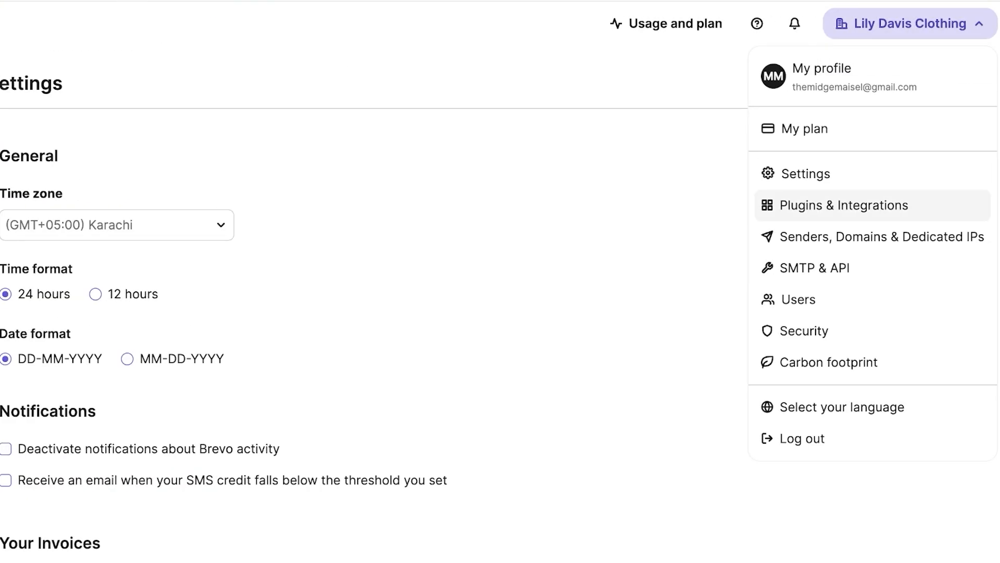
{"action": "left_click", "coordinate": [844, 205]}
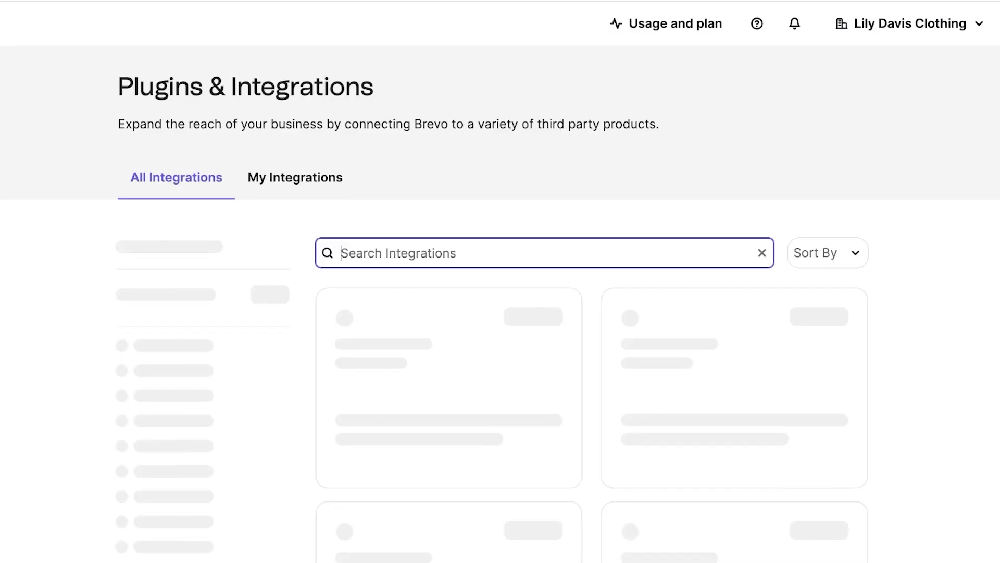
{"action": "scroll", "coordinate": [500, 282], "scroll_direction": "down", "scroll_amount": 6}
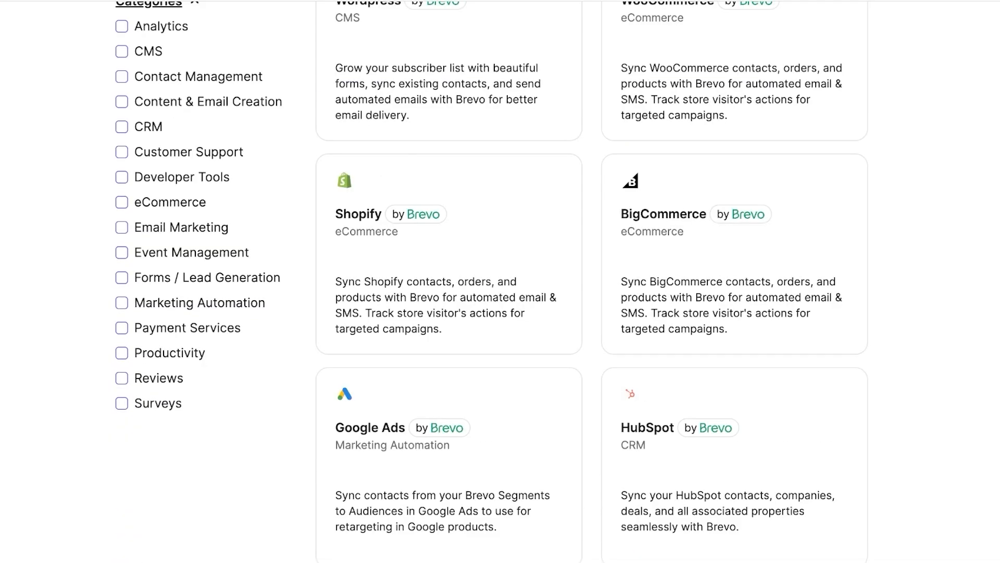
{"action": "scroll", "coordinate": [500, 281], "scroll_direction": "down", "scroll_amount": 2}
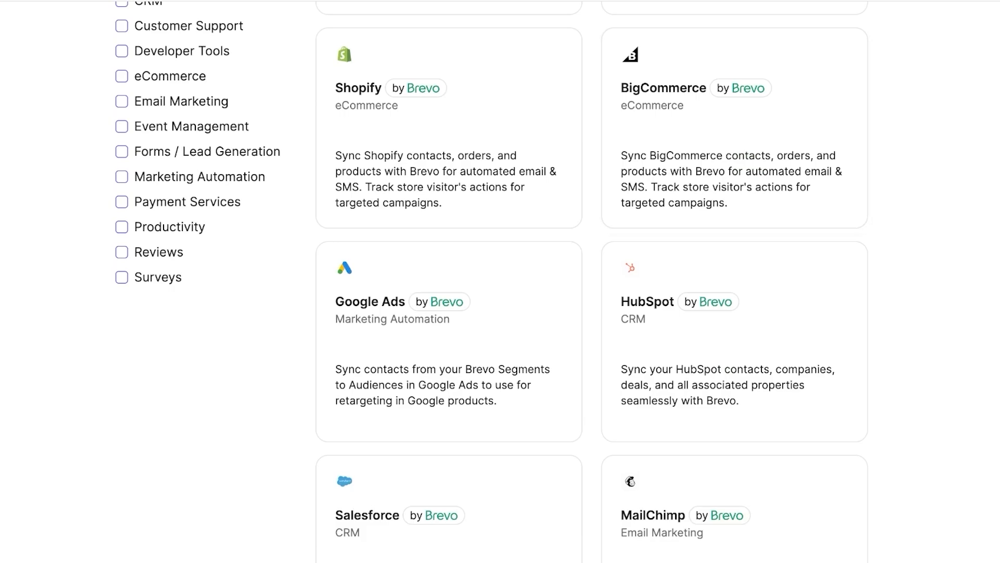
{"action": "scroll", "coordinate": [500, 281], "scroll_direction": "up", "scroll_amount": 5}
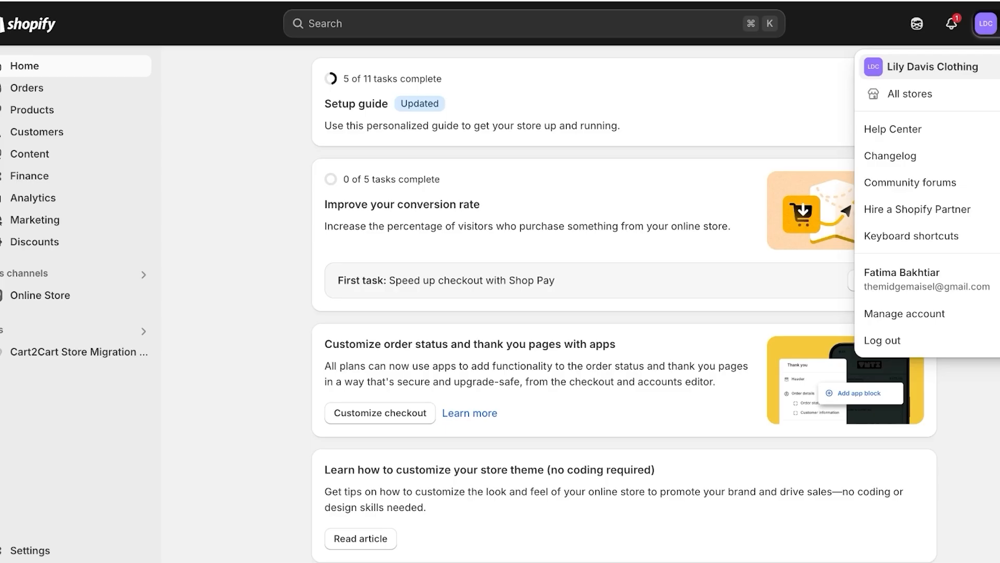
Step: Search the store's installed apps and launch PushOwl/Brevo: Email, Push, SMS
{"action": "left_click", "coordinate": [15, 330]}
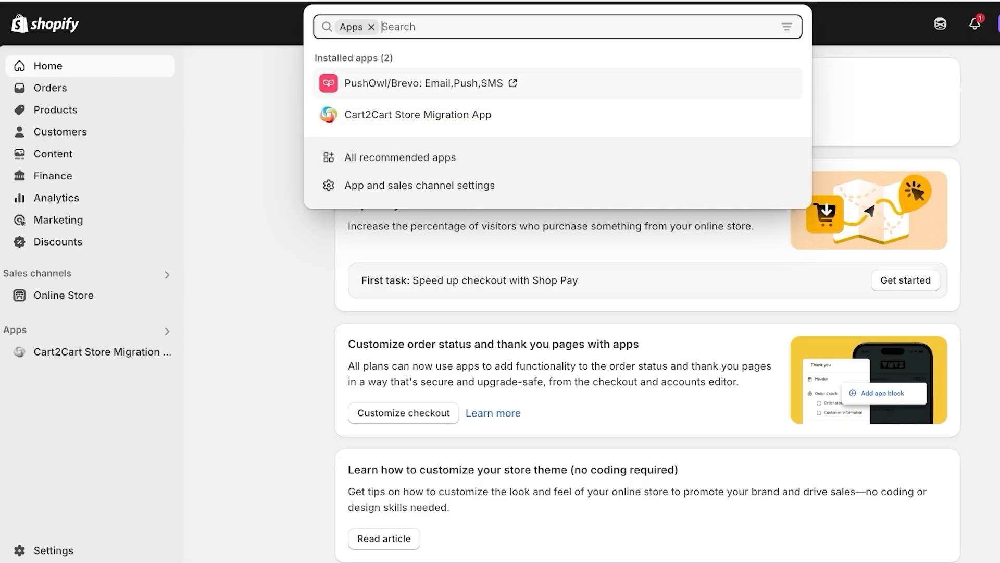
{"action": "left_click", "coordinate": [424, 83]}
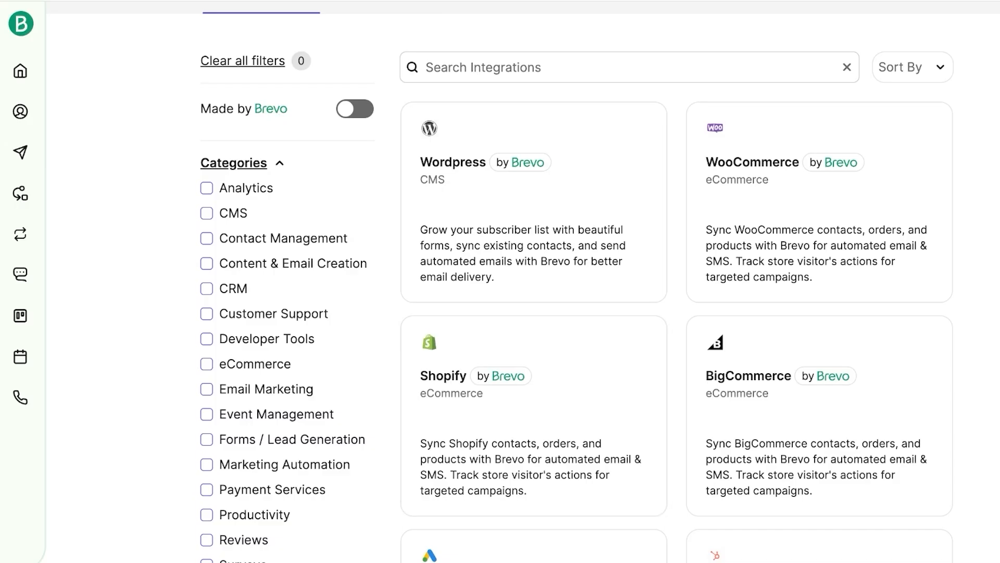
Step: Go to Brevo's Contacts page from the sidebar's Contacts menu
{"action": "left_click", "coordinate": [20, 111]}
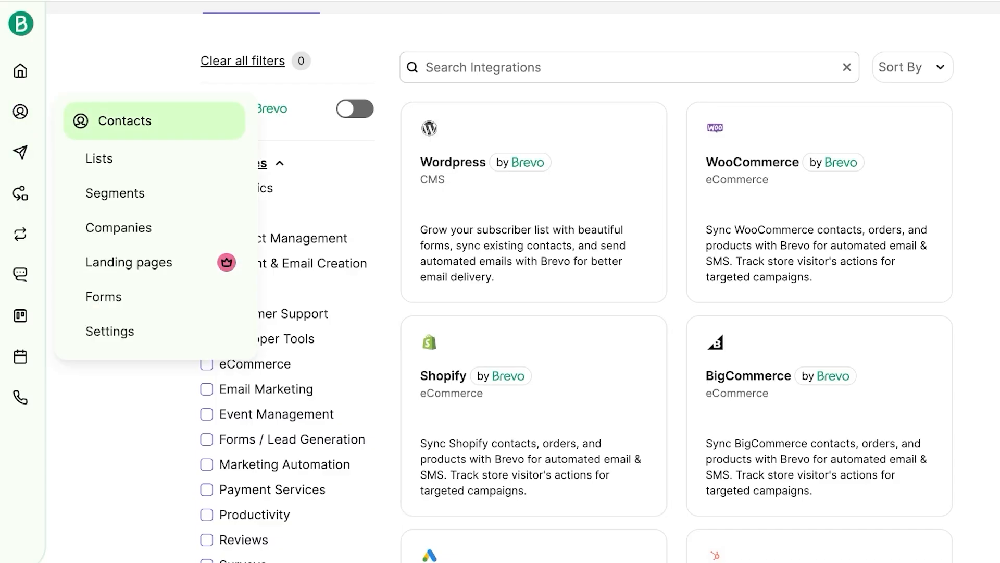
{"action": "left_click", "coordinate": [120, 120]}
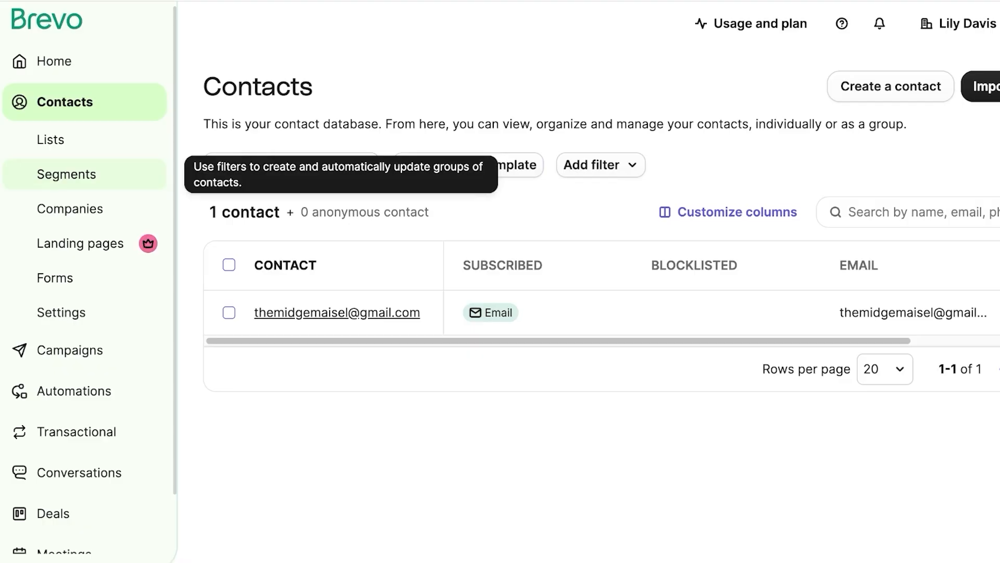
Step: Browse the Segments, Lists, Companies and Forms pages of Brevo contacts
{"action": "left_click", "coordinate": [66, 174]}
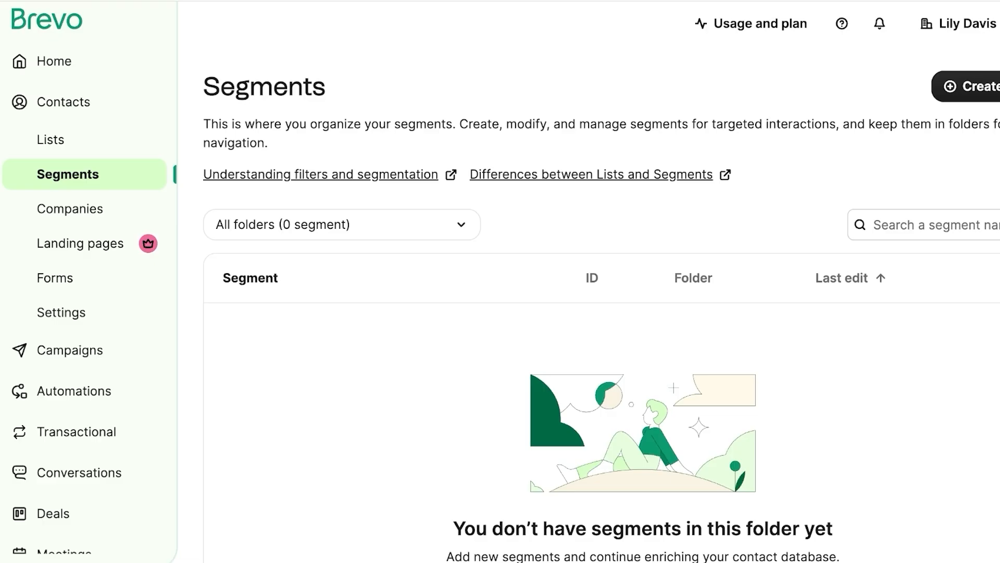
{"action": "left_click", "coordinate": [51, 140]}
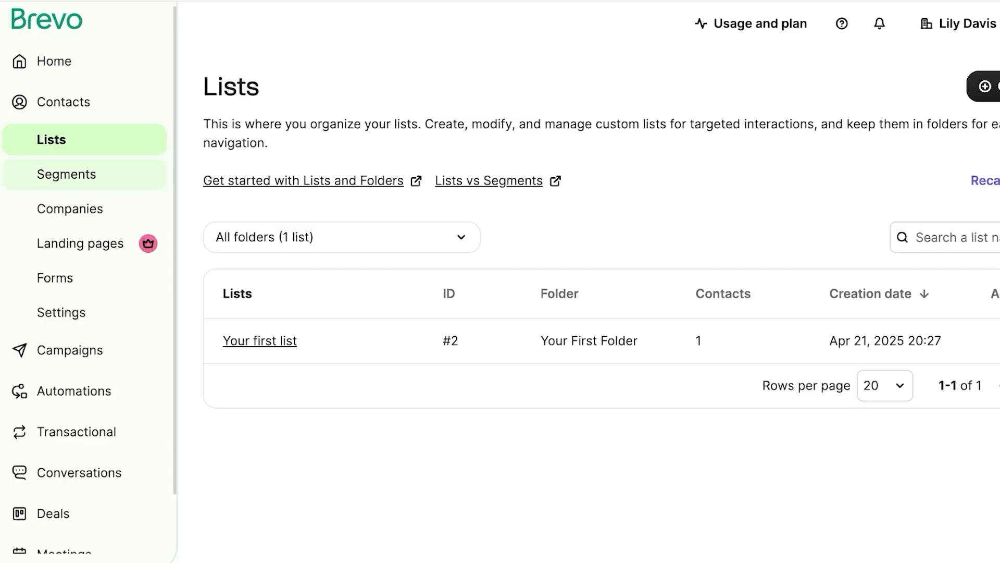
{"action": "left_click", "coordinate": [66, 174]}
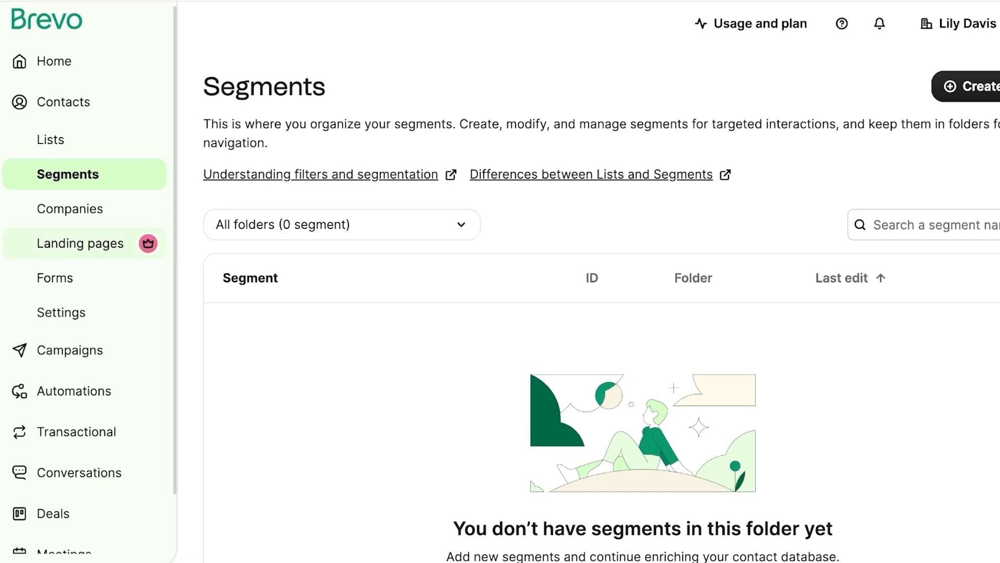
{"action": "left_click", "coordinate": [70, 209]}
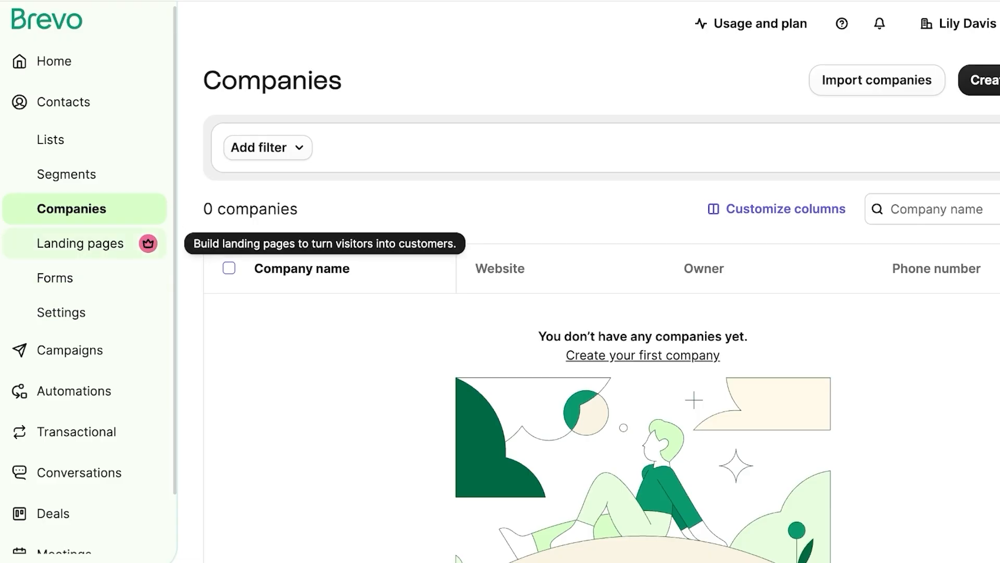
{"action": "left_click", "coordinate": [56, 278]}
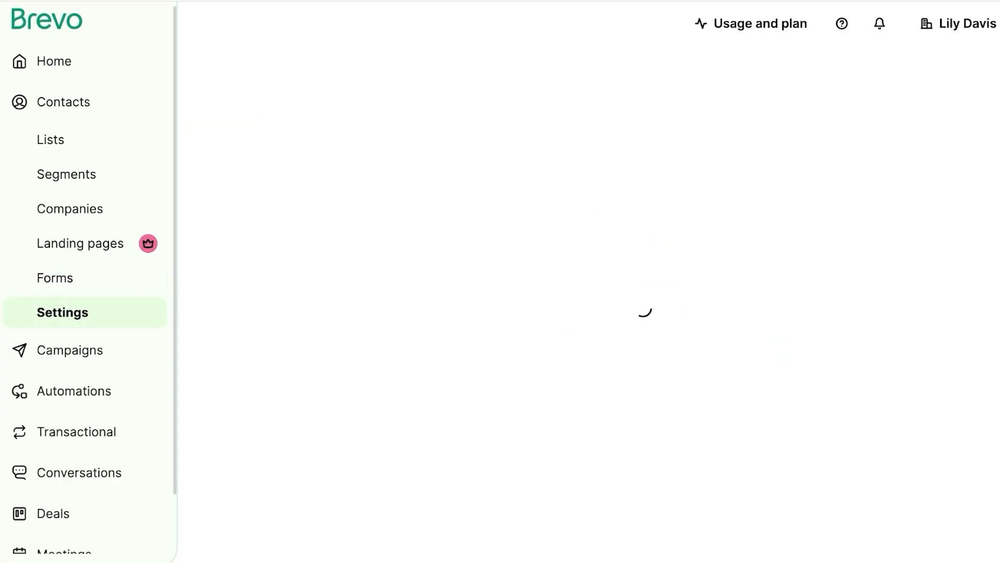
Step: Scroll the contact settings and select the Contact attributes card
{"action": "scroll", "coordinate": [599, 281], "scroll_direction": "down", "scroll_amount": 1}
{"action": "scroll", "coordinate": [511, 312], "scroll_direction": "down", "scroll_amount": 2}
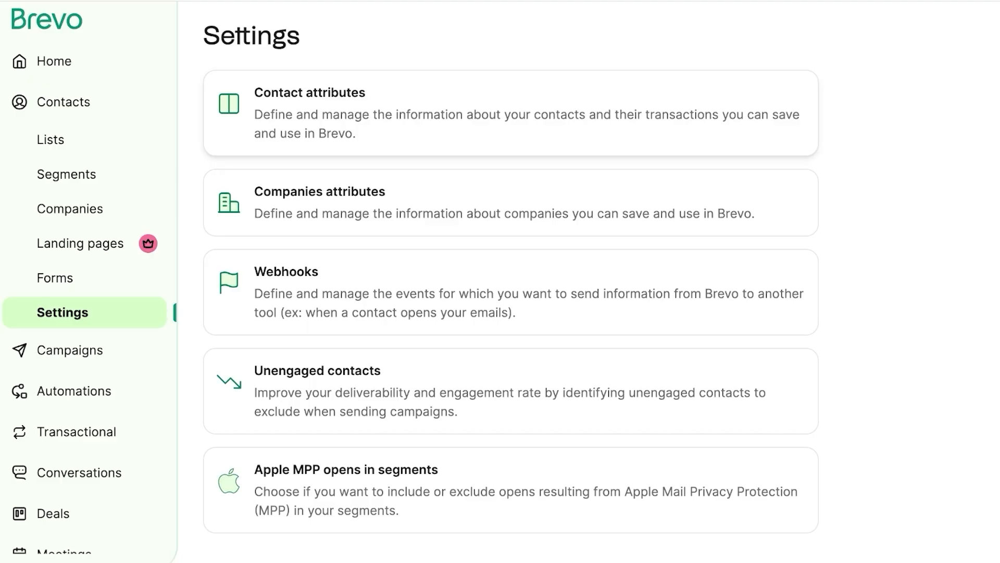
{"action": "left_click", "coordinate": [511, 113]}
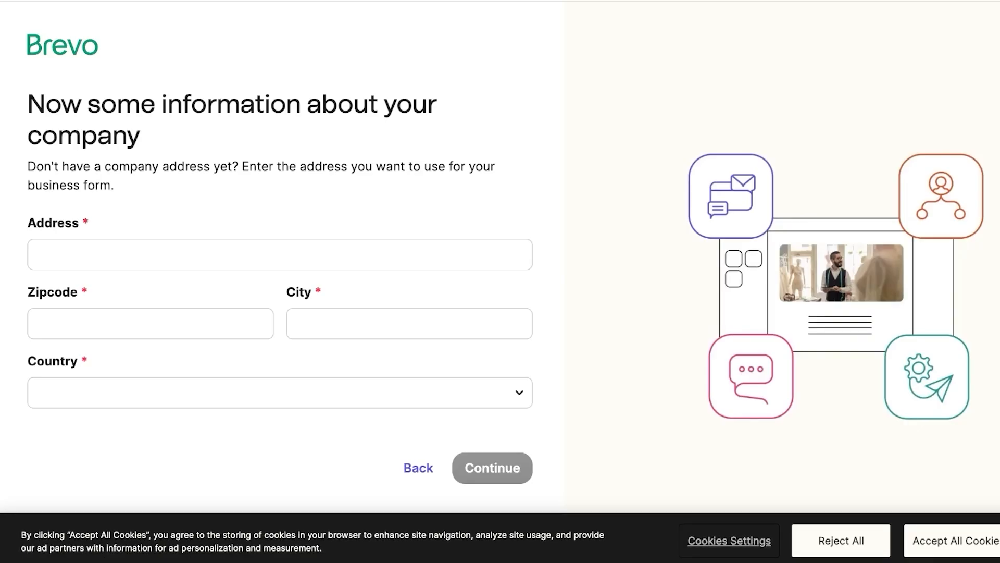
Step: Submit company address f-6 Markaz, zipcode 44100, Islamabad, Pakistan
{"action": "left_click", "coordinate": [280, 254]}
{"action": "type", "text": "f-6 Markaz"}
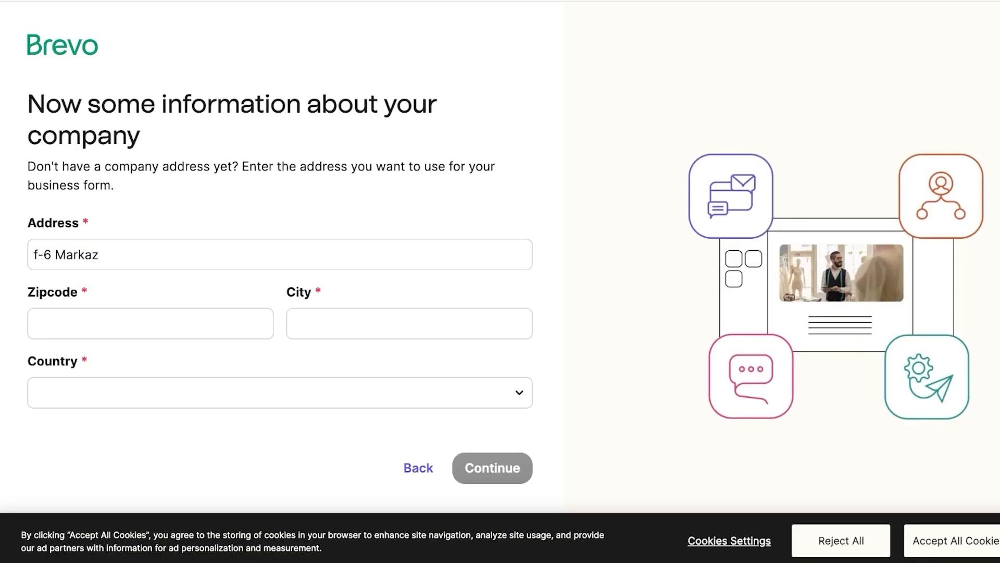
{"action": "left_click", "coordinate": [150, 324]}
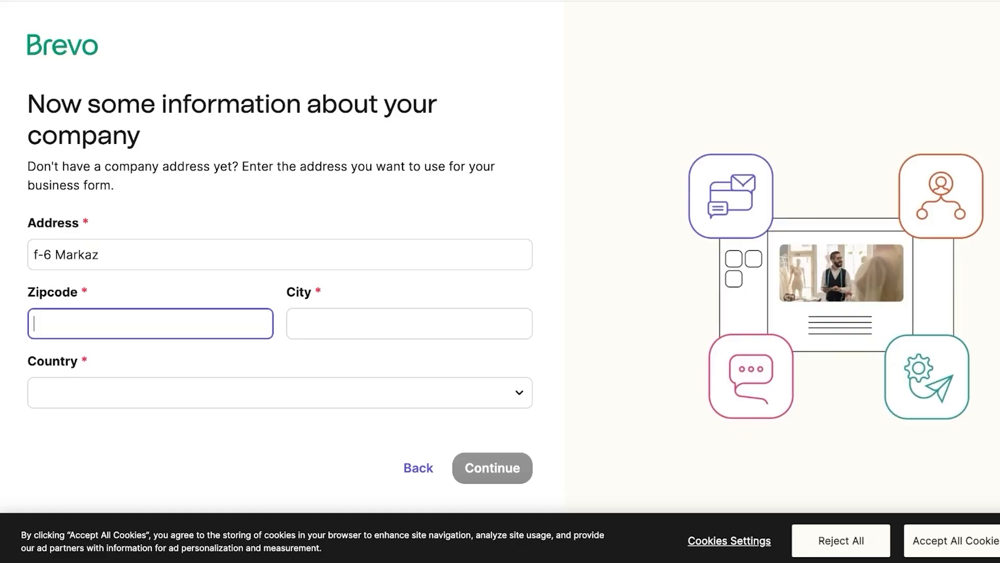
{"action": "type", "text": "44100"}
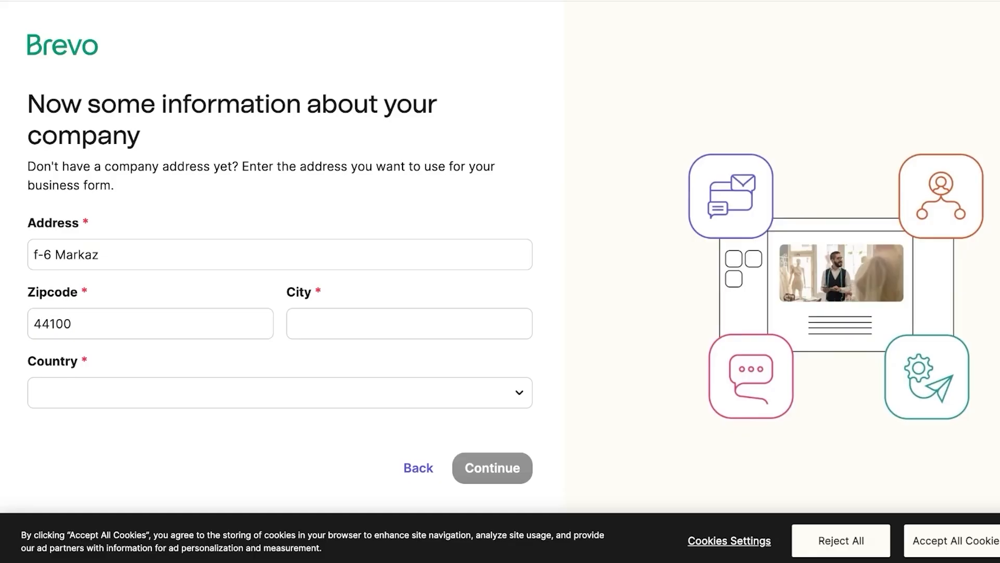
{"action": "left_click", "coordinate": [409, 323]}
{"action": "type", "text": "Islamabad"}
{"action": "key", "text": "Tab"}
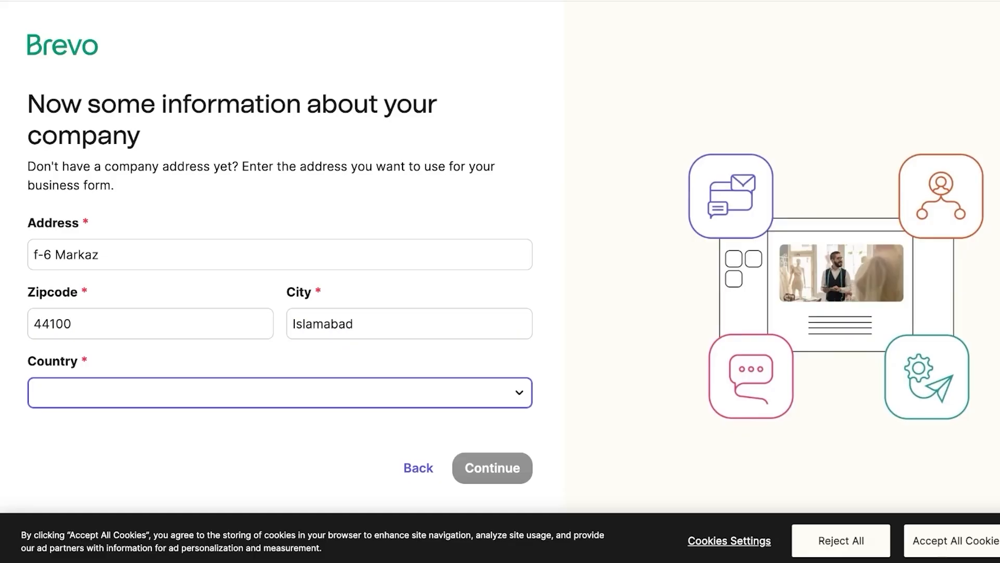
{"action": "type", "text": "Pakista"}
{"action": "key", "text": "Down"}
{"action": "key", "text": "Return"}
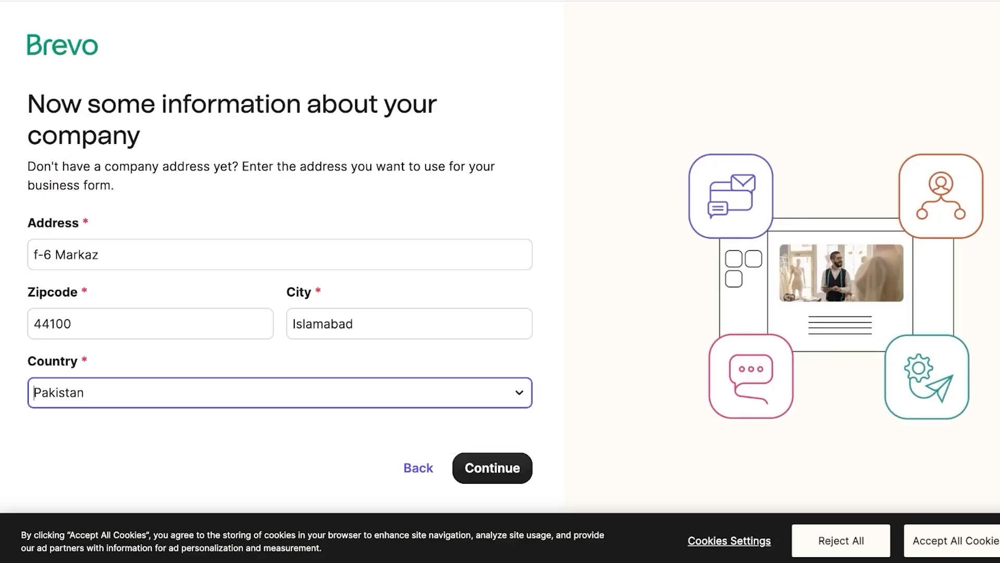
{"action": "key", "text": "Return"}
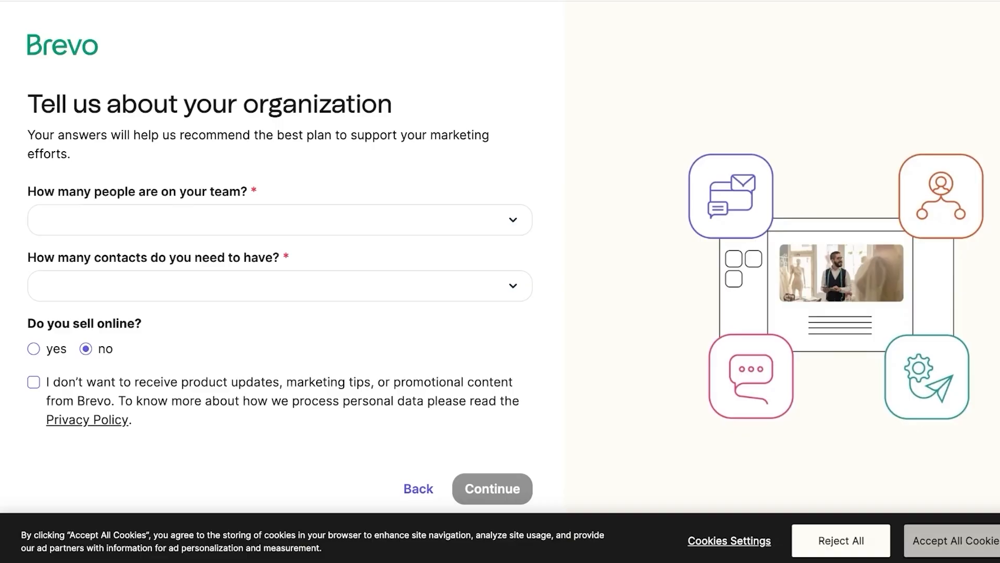
Step: Submit organization details: 0-1 employee, 1-500 contacts, sells online, no Brevo marketing emails
{"action": "left_click", "coordinate": [953, 540]}
{"action": "left_click", "coordinate": [280, 220]}
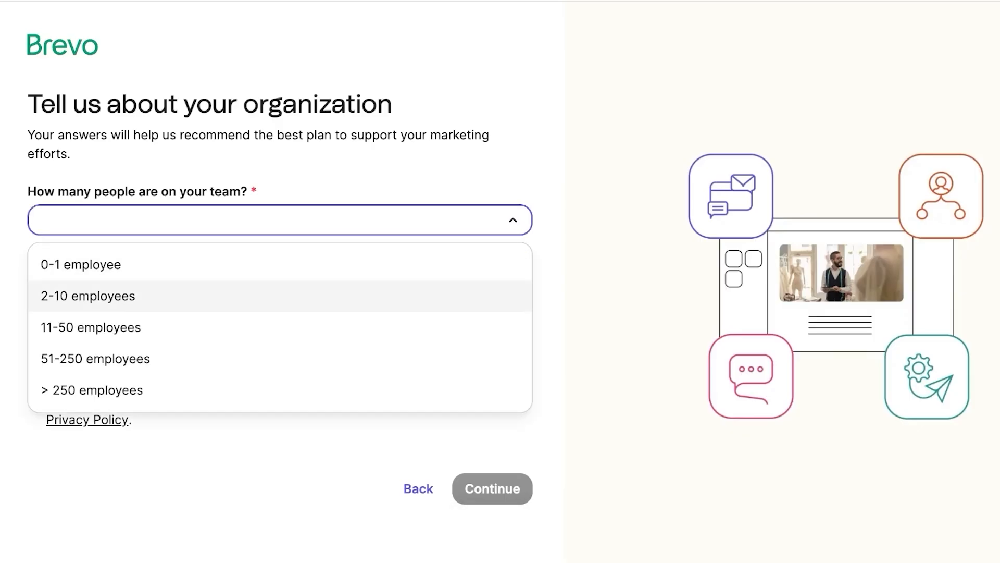
{"action": "left_click", "coordinate": [280, 265]}
{"action": "left_click", "coordinate": [279, 286]}
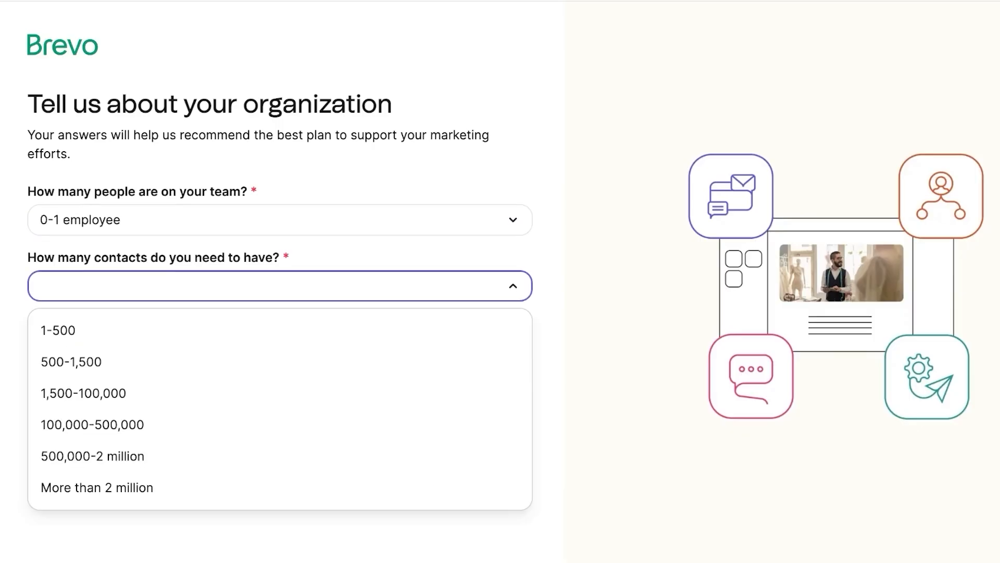
{"action": "left_click", "coordinate": [280, 331]}
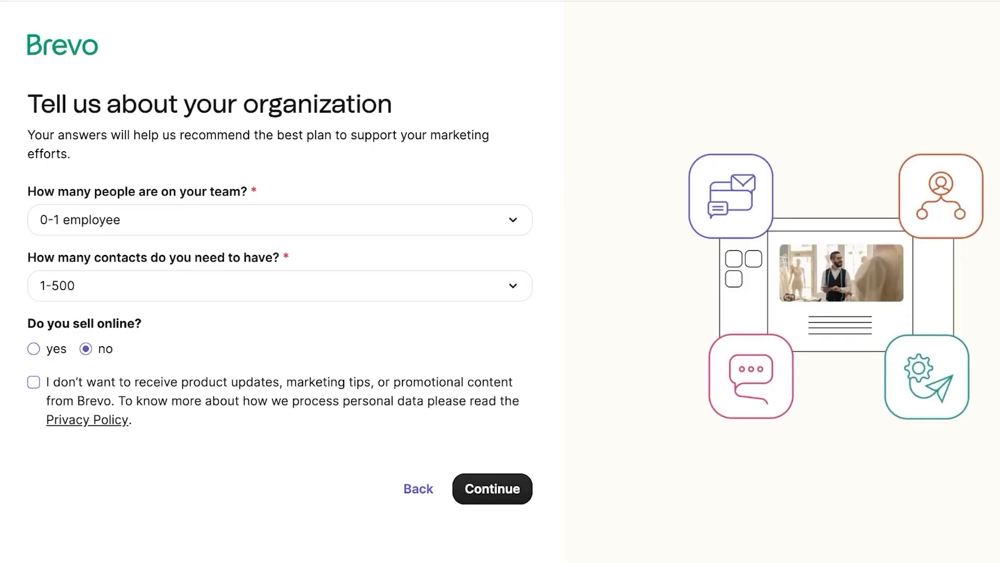
{"action": "left_click", "coordinate": [33, 348]}
{"action": "left_click", "coordinate": [33, 382]}
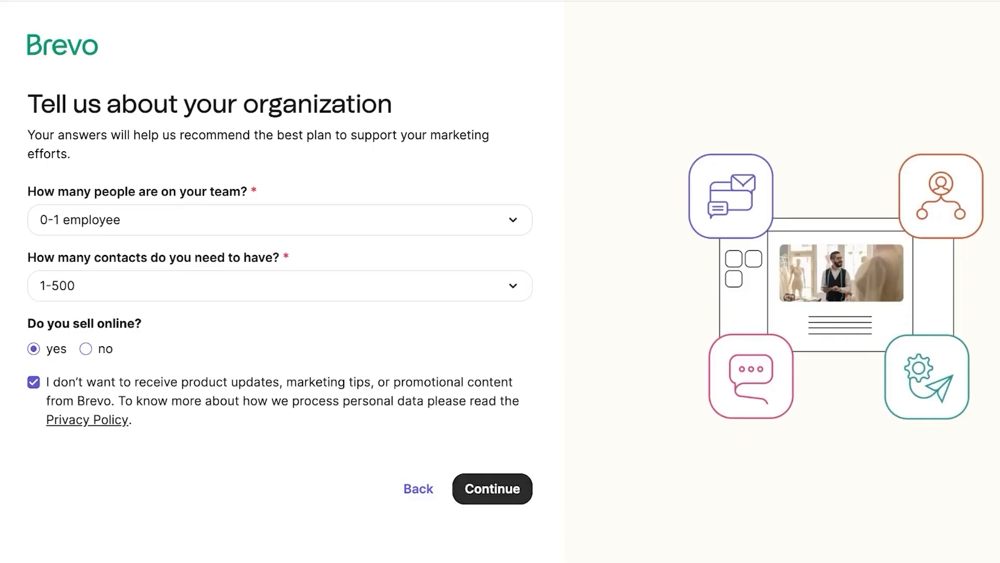
{"action": "left_click", "coordinate": [492, 488]}
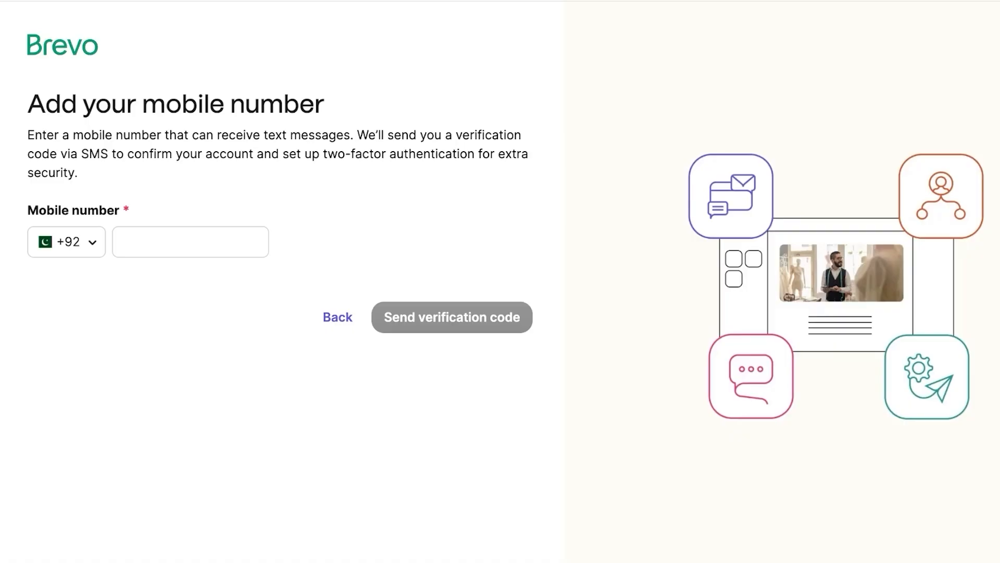
Step: Enter the account's mobile number to request an SMS verification code, then begin entering the code
{"action": "left_click", "coordinate": [190, 242]}
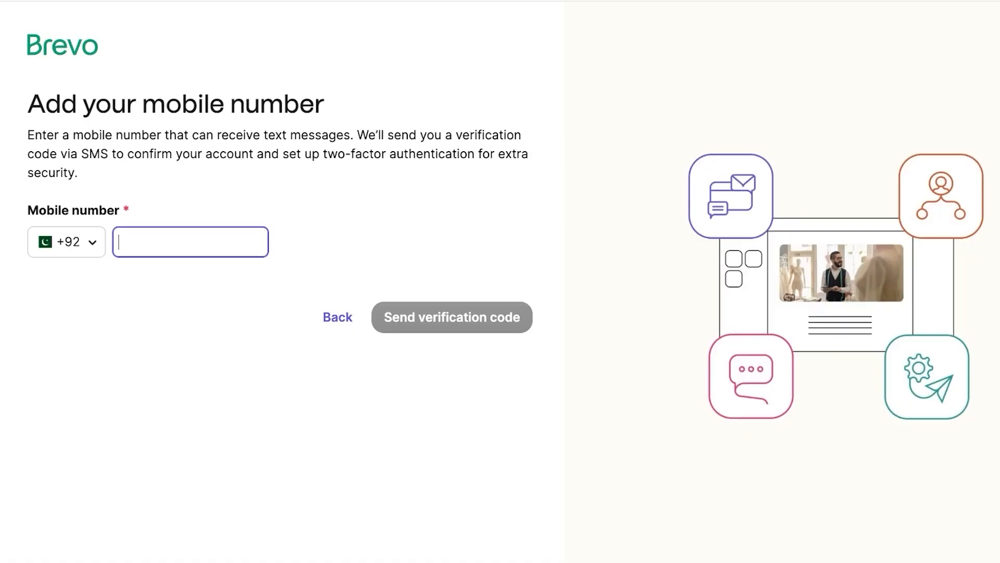
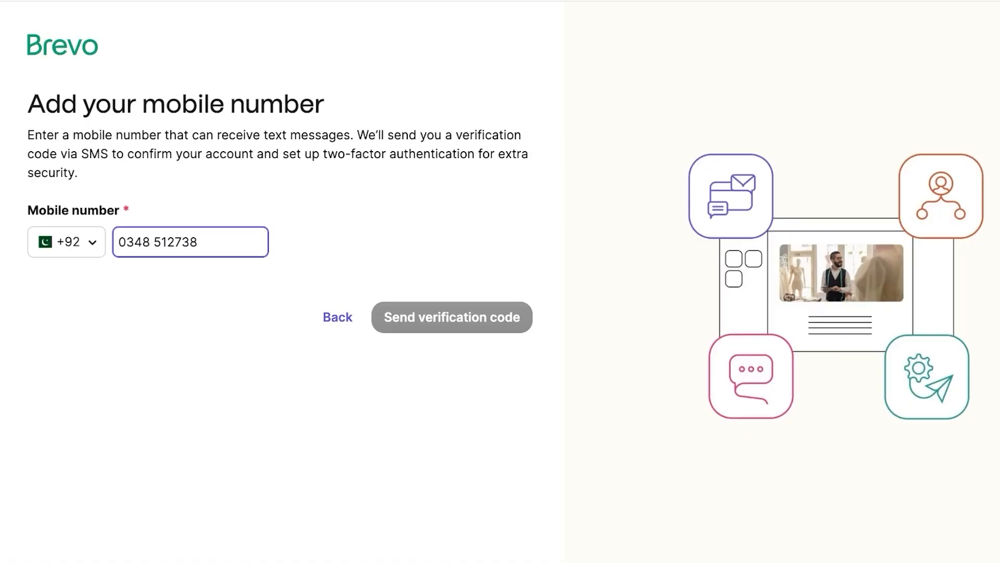
{"action": "key", "text": "Return"}
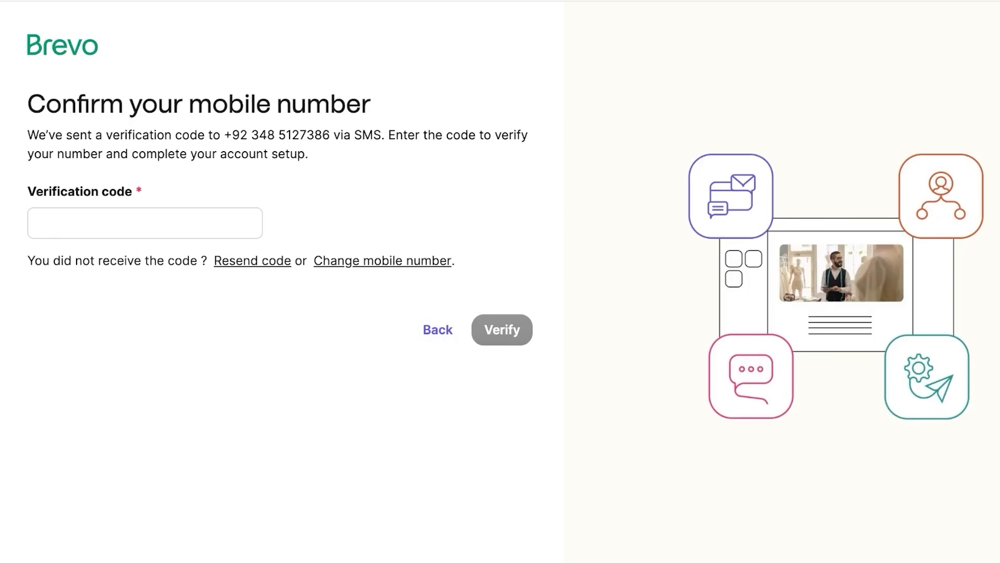
{"action": "left_click", "coordinate": [144, 223]}
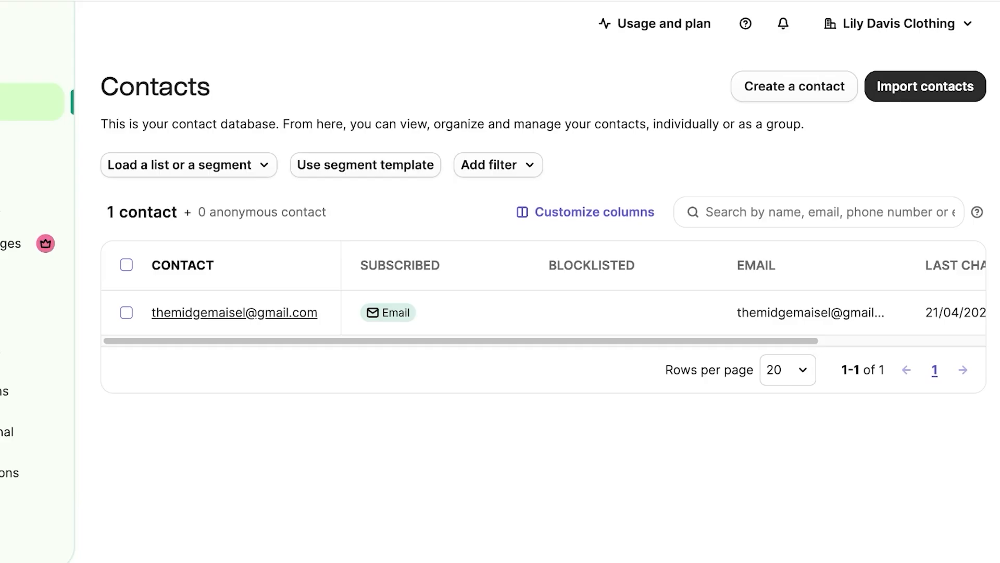
{"action": "left_click", "coordinate": [924, 86]}
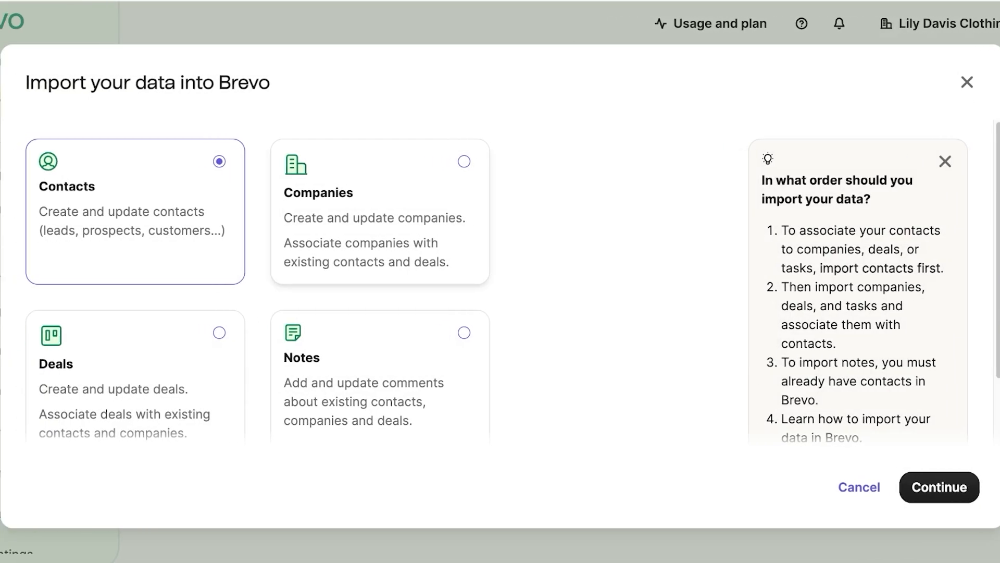
{"action": "scroll", "coordinate": [513, 280], "scroll_direction": "down", "scroll_amount": 2}
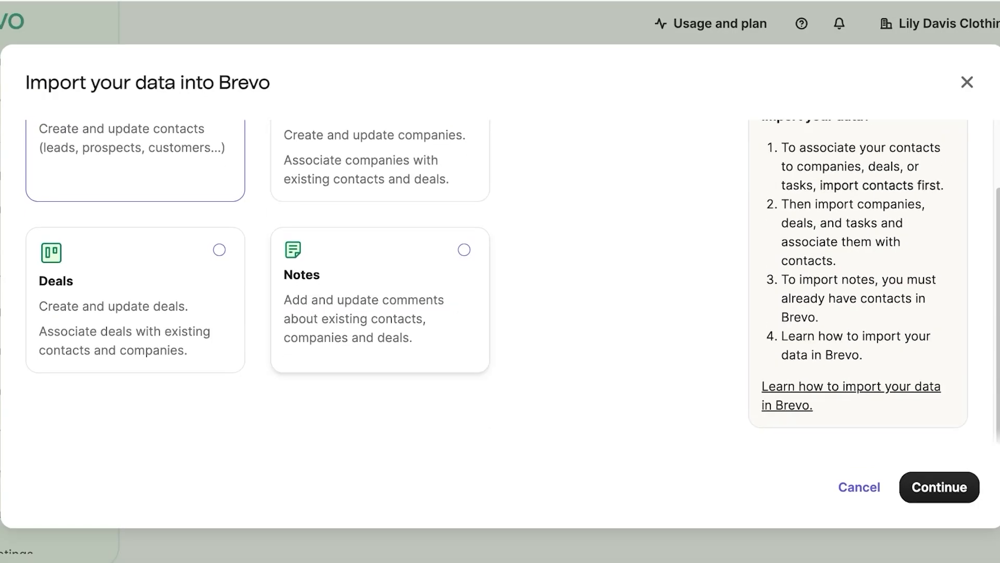
{"action": "scroll", "coordinate": [513, 280], "scroll_direction": "up", "scroll_amount": 2}
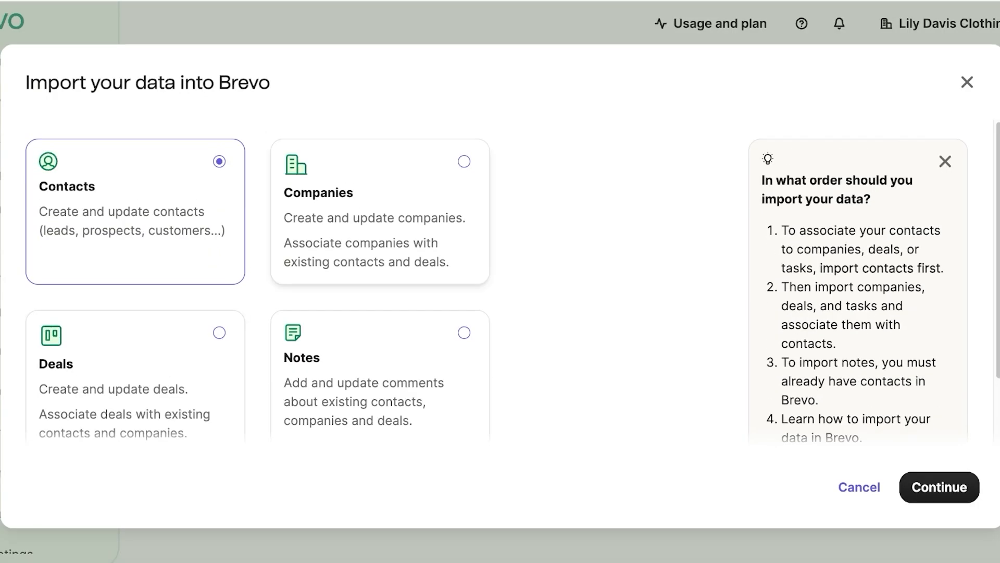
{"action": "left_click", "coordinate": [939, 487]}
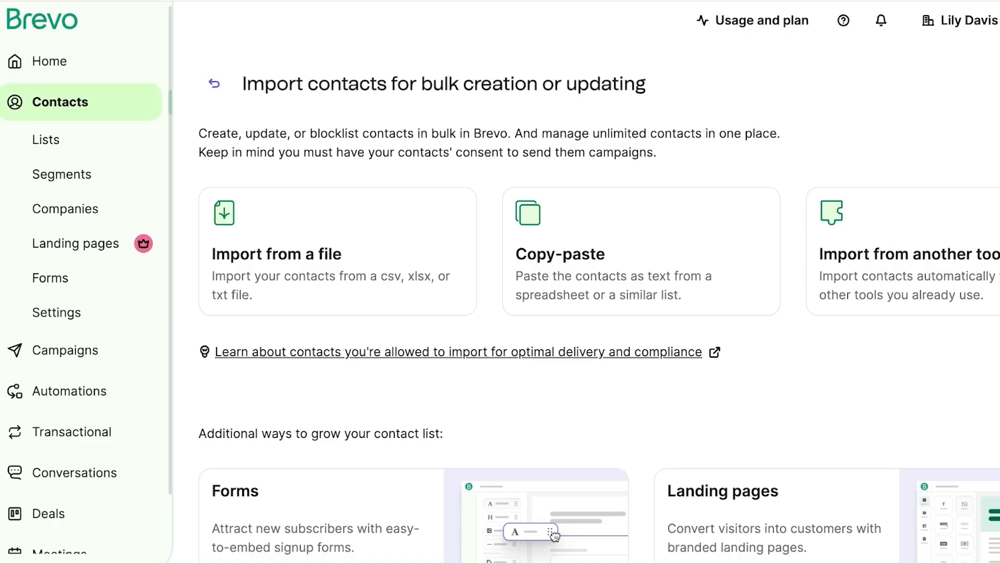
{"action": "left_click", "coordinate": [60, 102]}
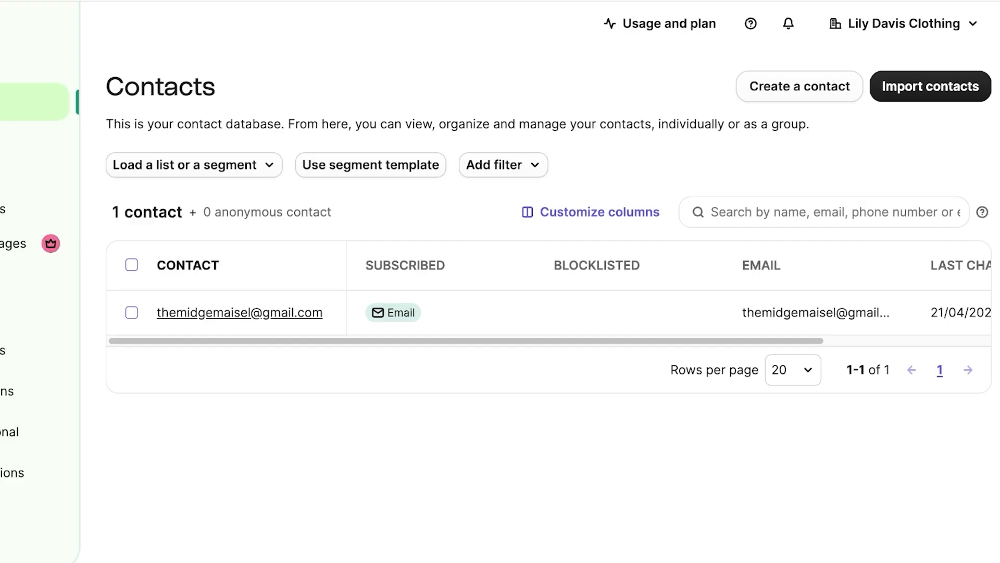
Step: Start a new contact and fill in the contact's first name, last name and e-mail address
{"action": "left_click", "coordinate": [800, 86]}
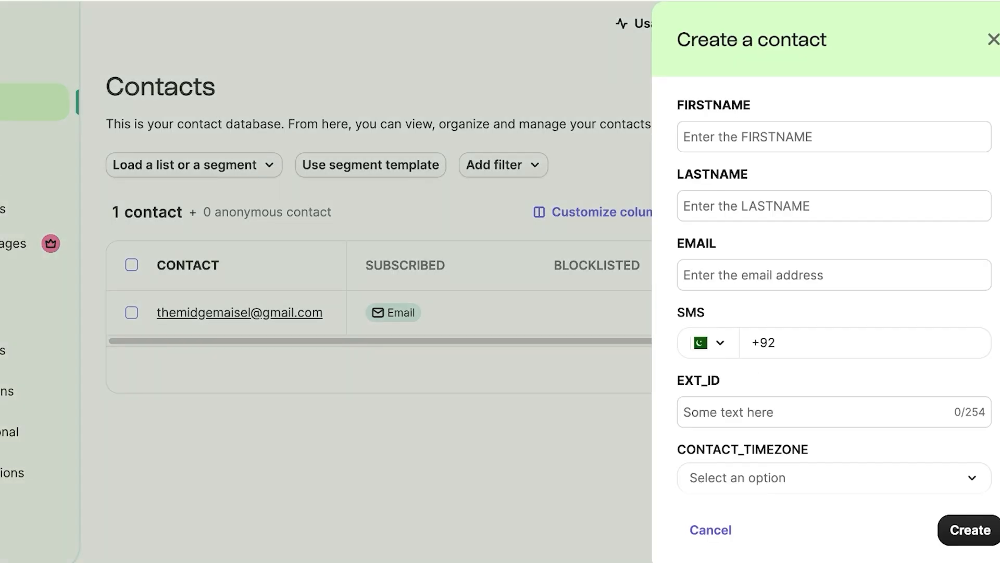
{"action": "left_click", "coordinate": [834, 137]}
{"action": "left_click", "coordinate": [834, 137]}
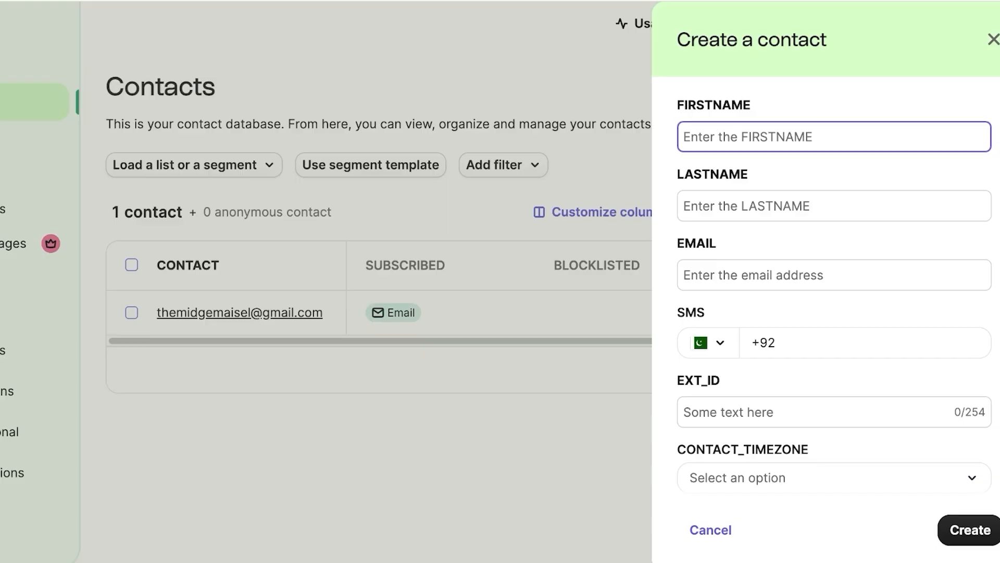
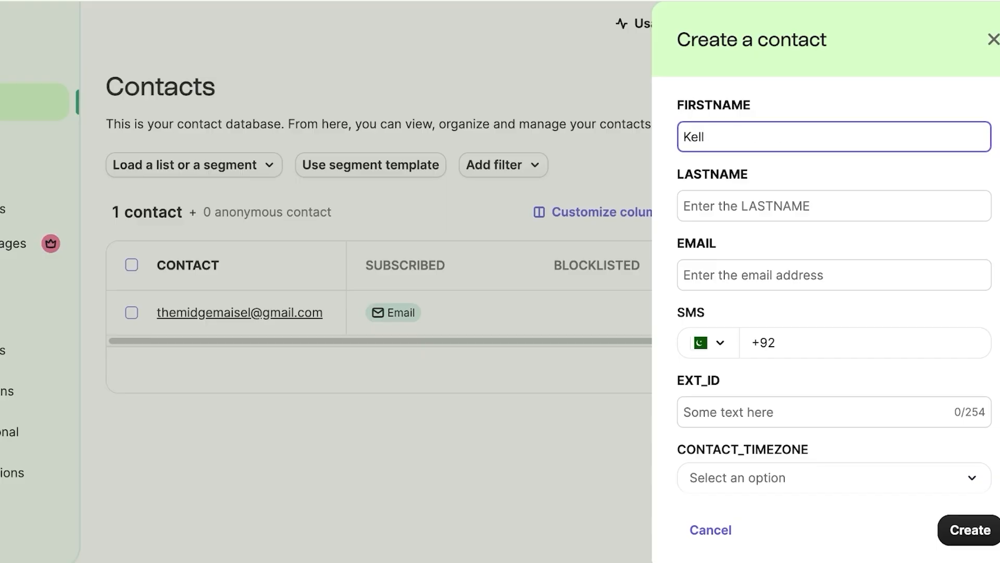
{"action": "key", "text": "Tab"}
{"action": "key", "text": "Tab"}
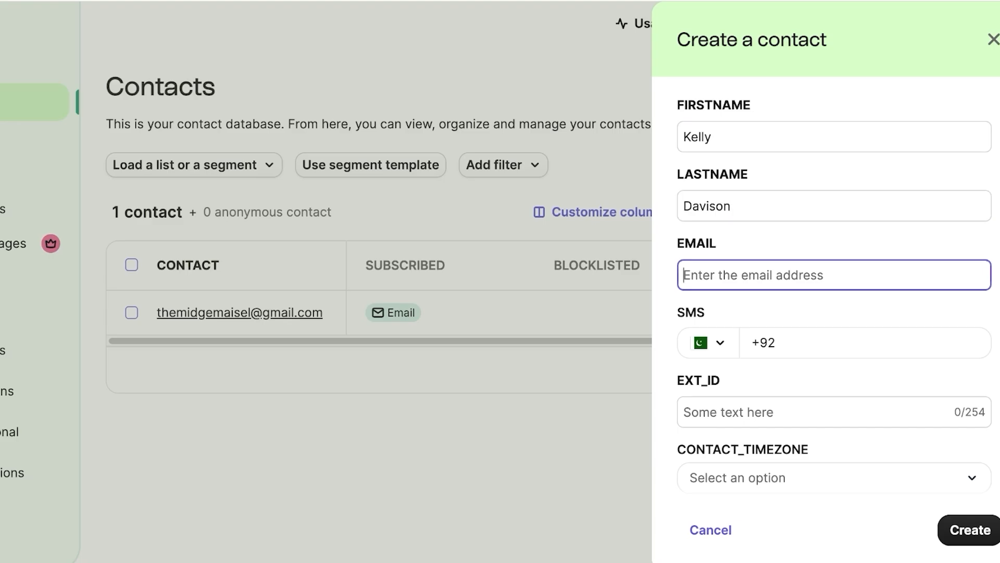
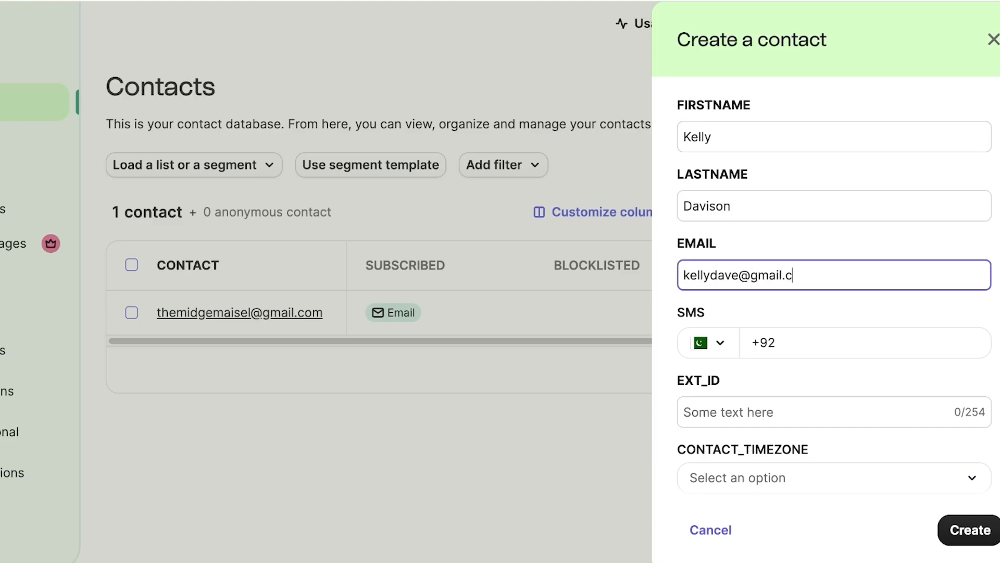
Step: Leave SMS country code, timezone and lists unset, then create the contact
{"action": "scroll", "coordinate": [709, 311], "scroll_direction": "down", "scroll_amount": 1}
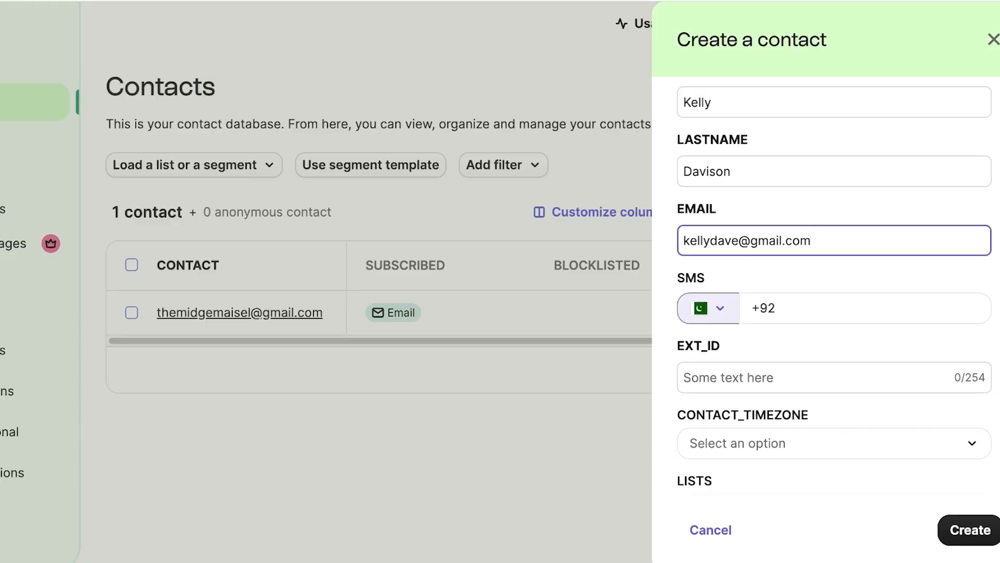
{"action": "left_click", "coordinate": [708, 308]}
{"action": "left_click", "coordinate": [833, 309]}
{"action": "left_click", "coordinate": [855, 344]}
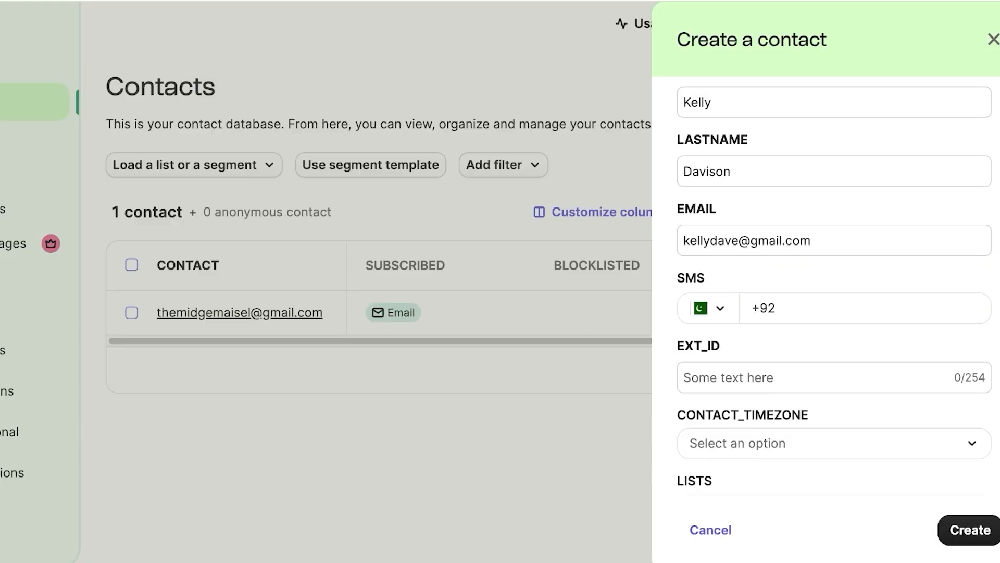
{"action": "scroll", "coordinate": [833, 348], "scroll_direction": "down", "scroll_amount": 1}
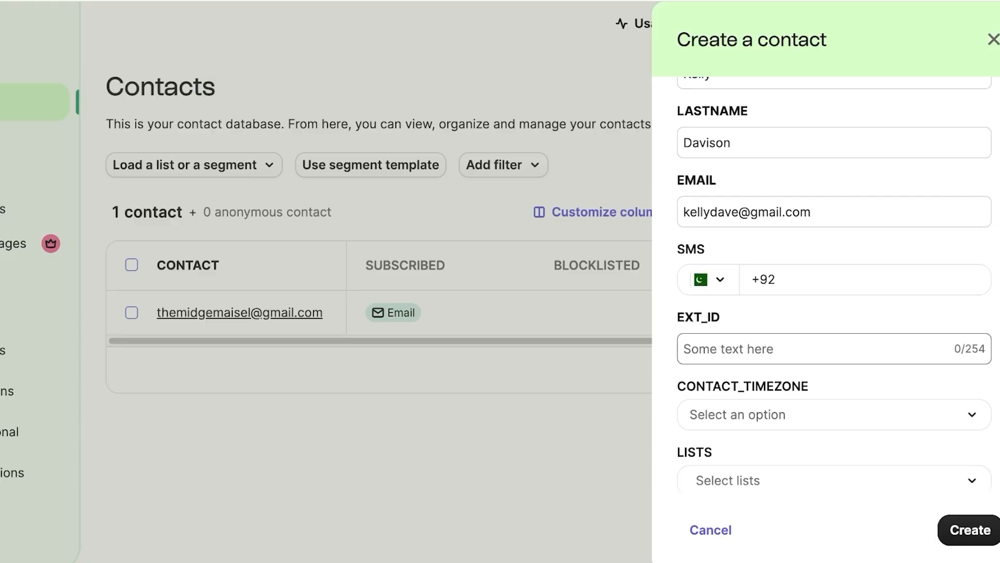
{"action": "scroll", "coordinate": [834, 348], "scroll_direction": "down", "scroll_amount": 1}
{"action": "left_click", "coordinate": [834, 380]}
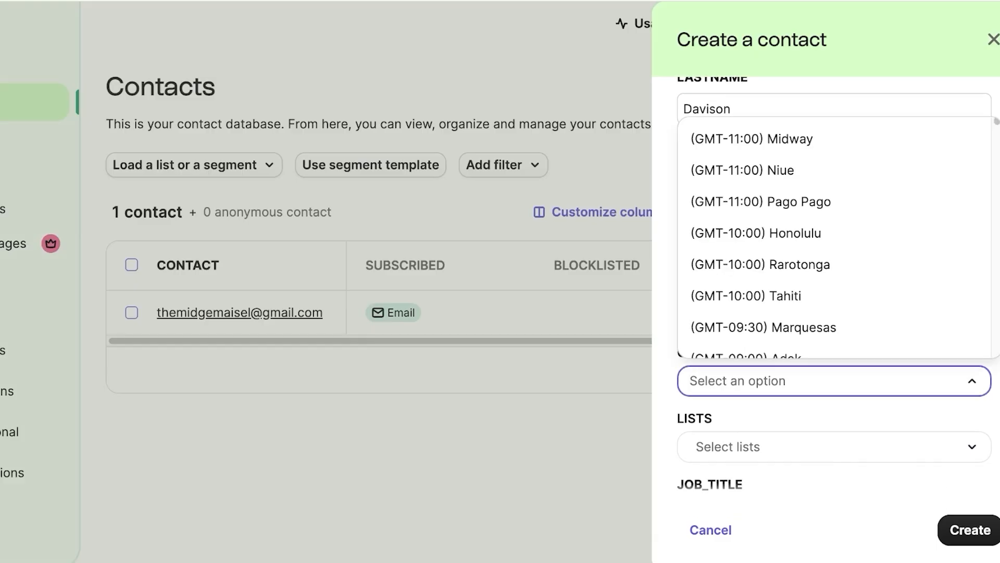
{"action": "left_click", "coordinate": [834, 380]}
{"action": "scroll", "coordinate": [835, 286], "scroll_direction": "down", "scroll_amount": 1}
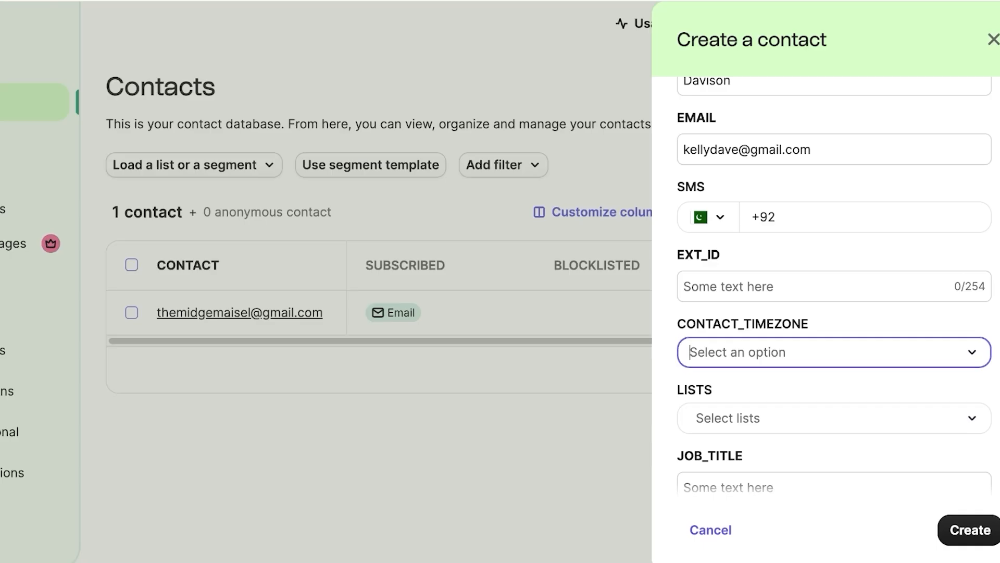
{"action": "left_click", "coordinate": [690, 352]}
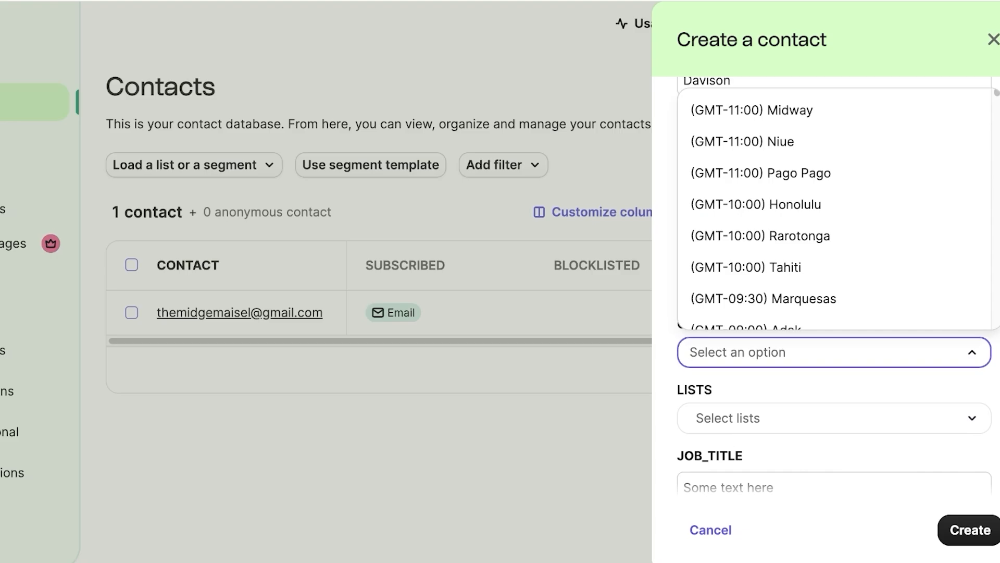
{"action": "key", "text": "Escape"}
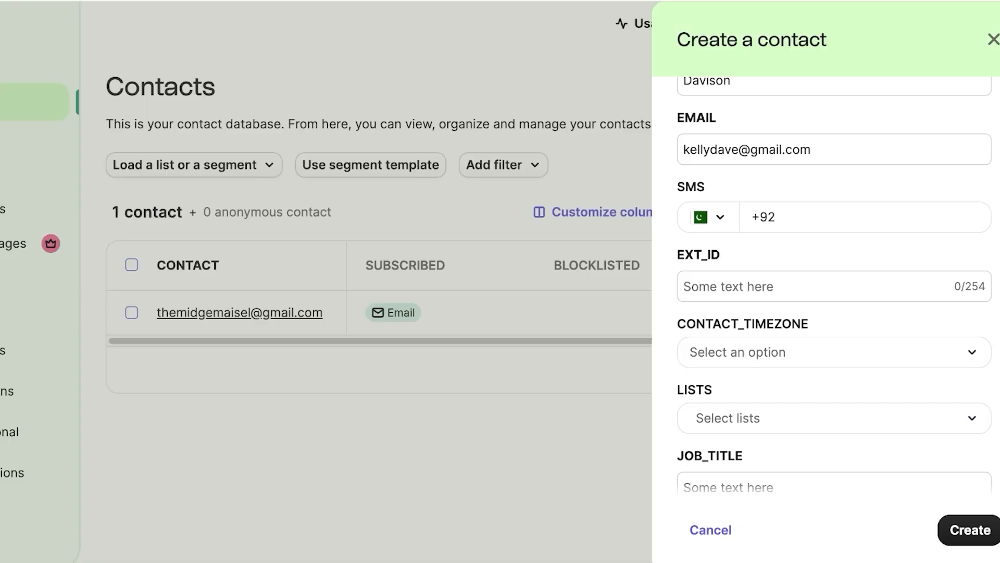
{"action": "scroll", "coordinate": [833, 286], "scroll_direction": "down", "scroll_amount": 3}
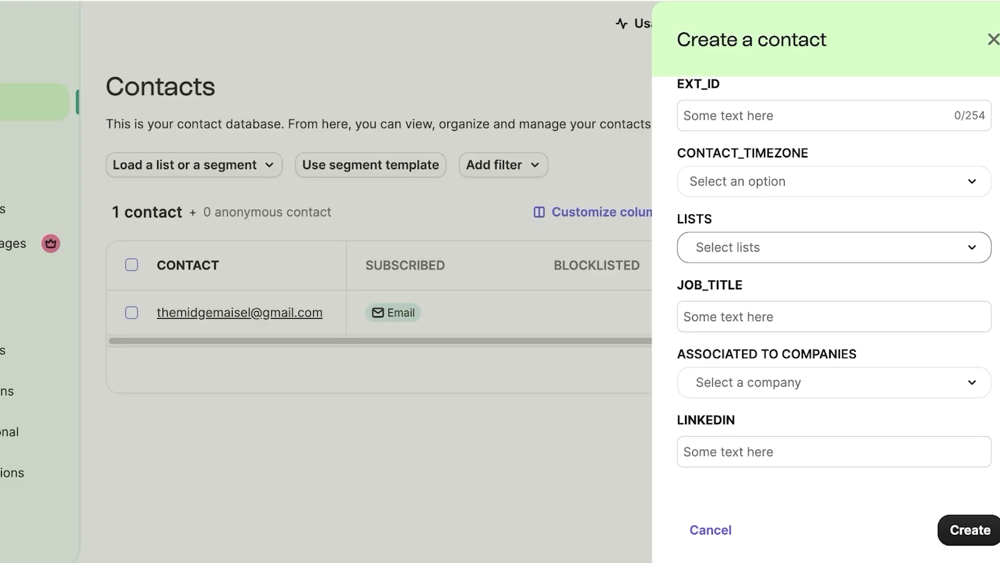
{"action": "left_click", "coordinate": [834, 247]}
{"action": "key", "text": "Escape"}
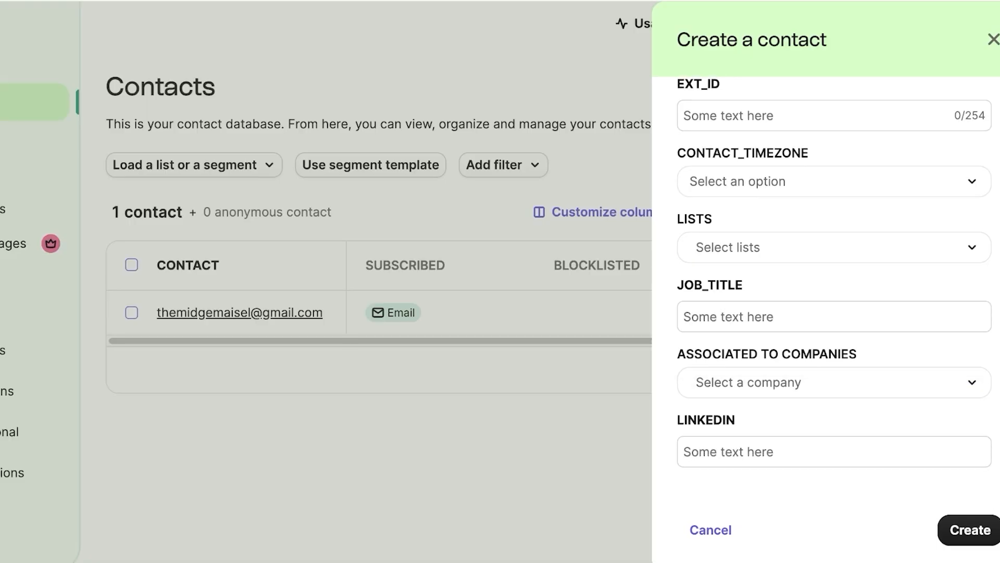
{"action": "key", "text": "Tab"}
{"action": "key", "text": "Tab"}
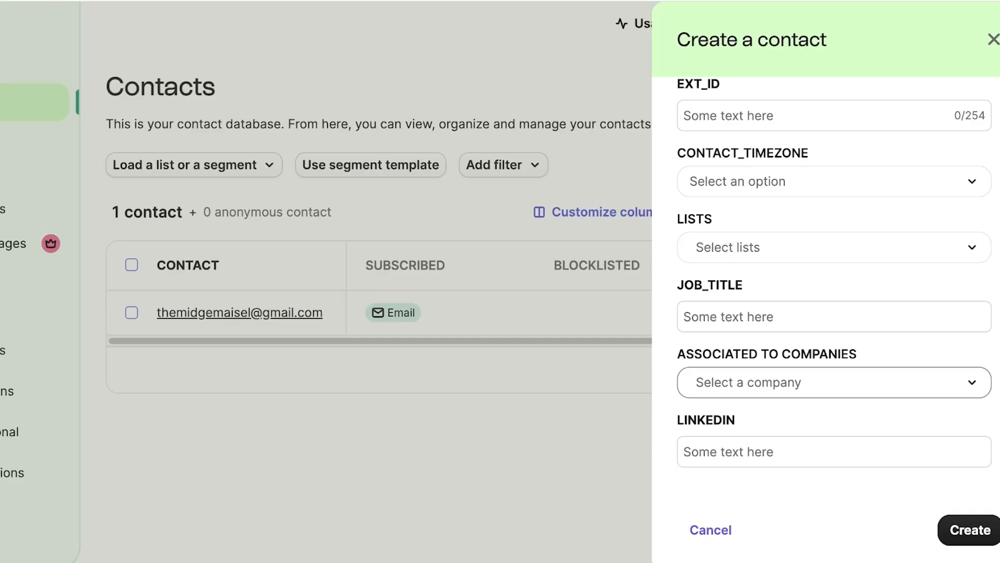
{"action": "key", "text": "Tab"}
{"action": "key", "text": "Tab"}
{"action": "key", "text": "Tab"}
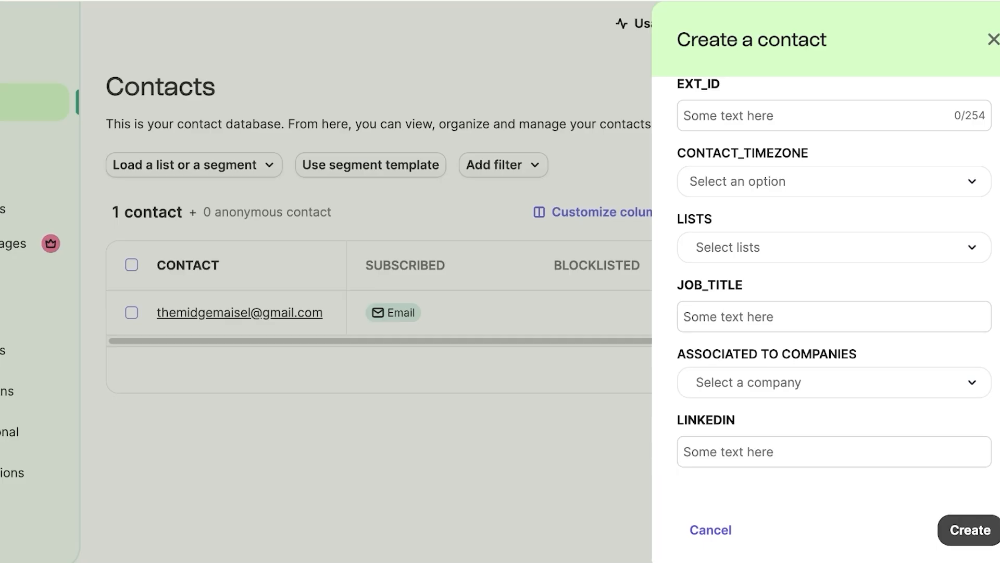
{"action": "key", "text": "Return"}
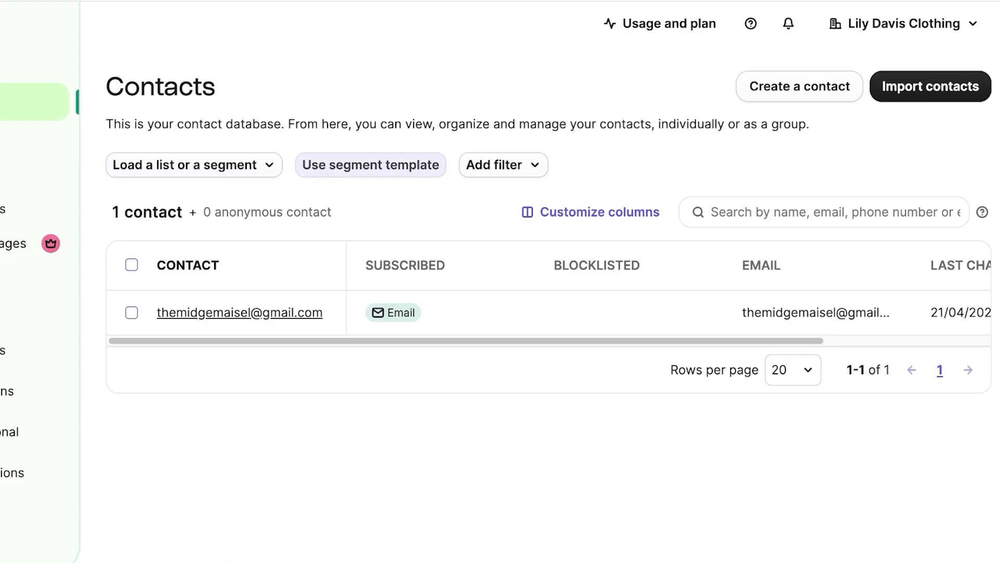
Step: Browse the segment template categories and pick the New email contacts template
{"action": "left_click", "coordinate": [371, 165]}
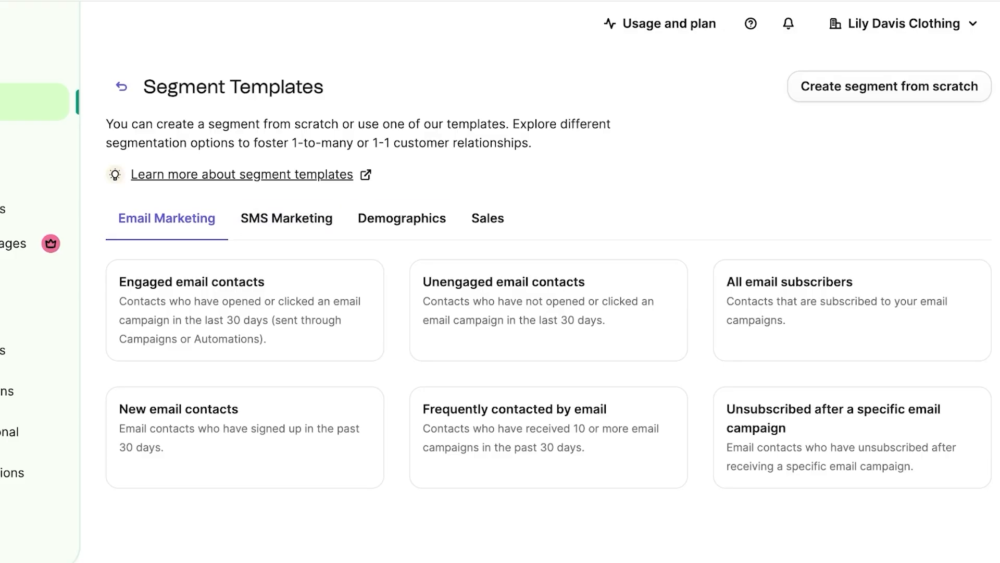
{"action": "left_click", "coordinate": [286, 218]}
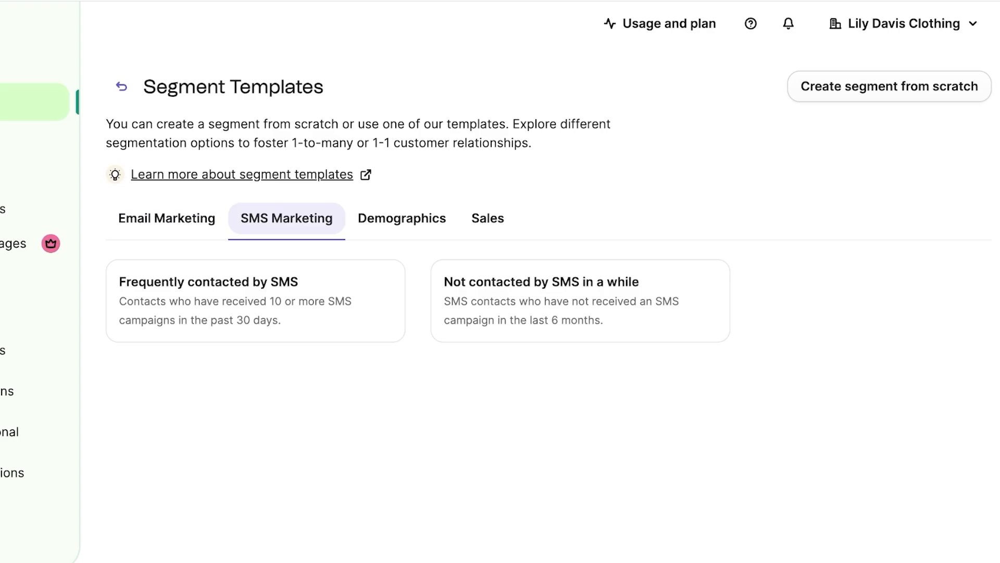
{"action": "left_click", "coordinate": [402, 218]}
{"action": "left_click", "coordinate": [488, 218]}
{"action": "left_click", "coordinate": [167, 218]}
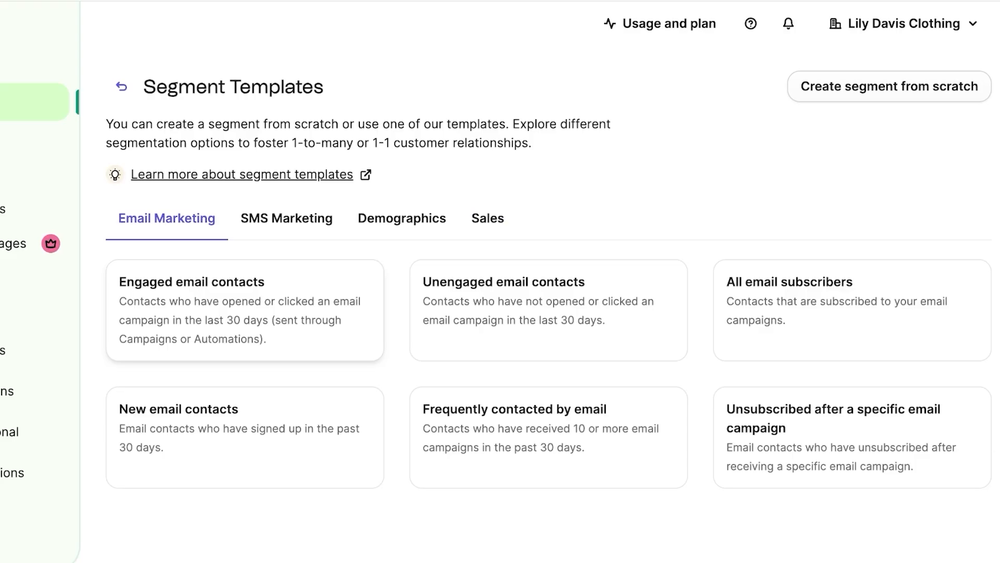
{"action": "left_click", "coordinate": [245, 432]}
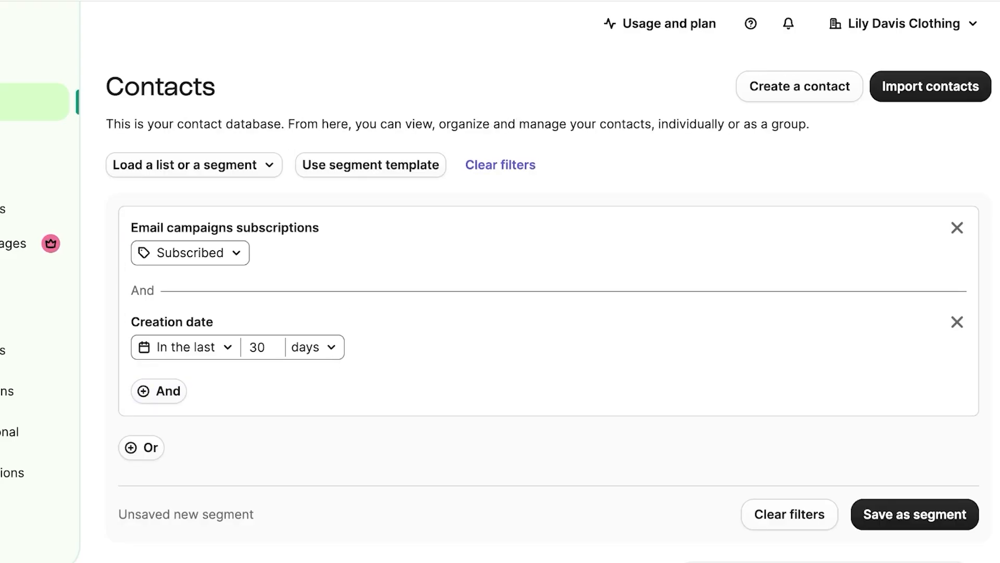
Step: Save the filtered contacts as a segment named 'New Subs'
{"action": "scroll", "coordinate": [547, 312], "scroll_direction": "down", "scroll_amount": 2}
{"action": "left_click", "coordinate": [915, 428]}
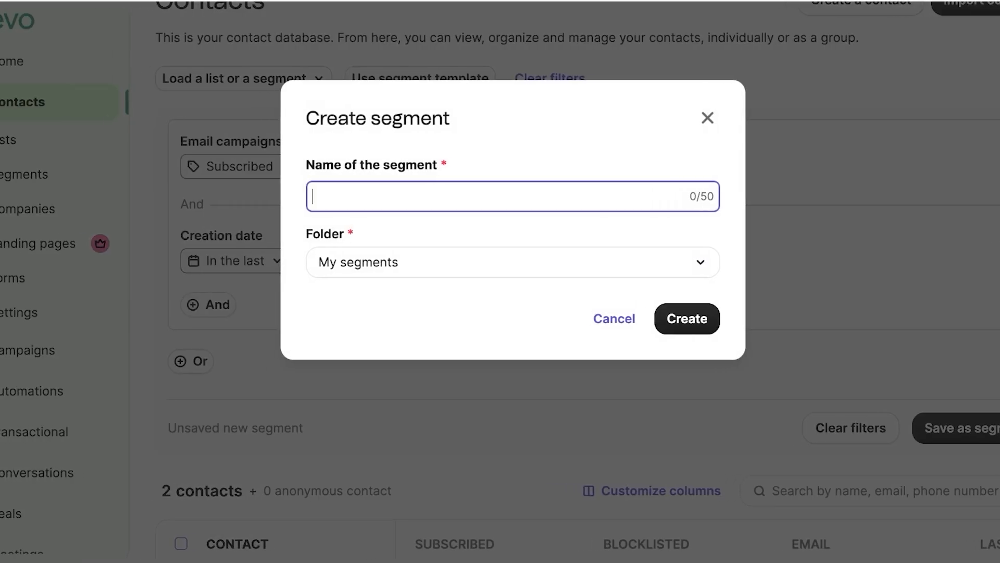
{"action": "type", "text": "New Subs"}
{"action": "key", "text": "Return"}
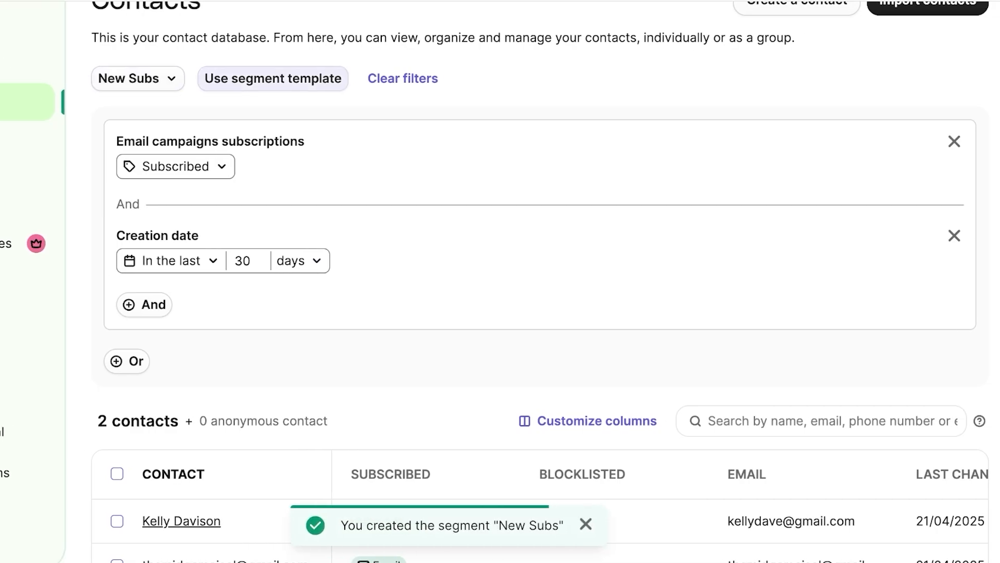
{"action": "left_click", "coordinate": [273, 78]}
Step: Pick the Sales template 'Your next tasks', keeping its next-week date condition
{"action": "left_click", "coordinate": [272, 218]}
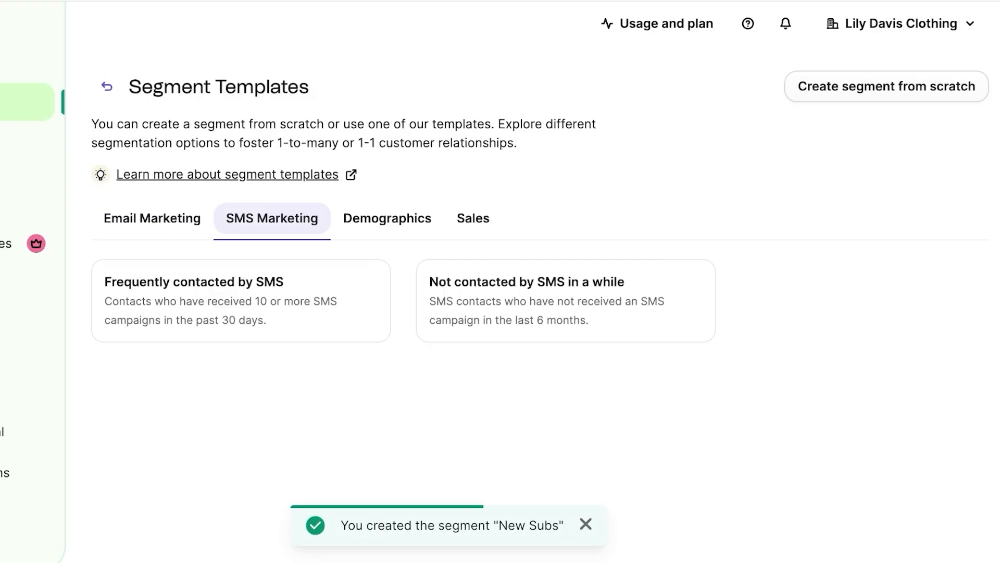
{"action": "left_click", "coordinate": [387, 218]}
{"action": "left_click", "coordinate": [473, 219]}
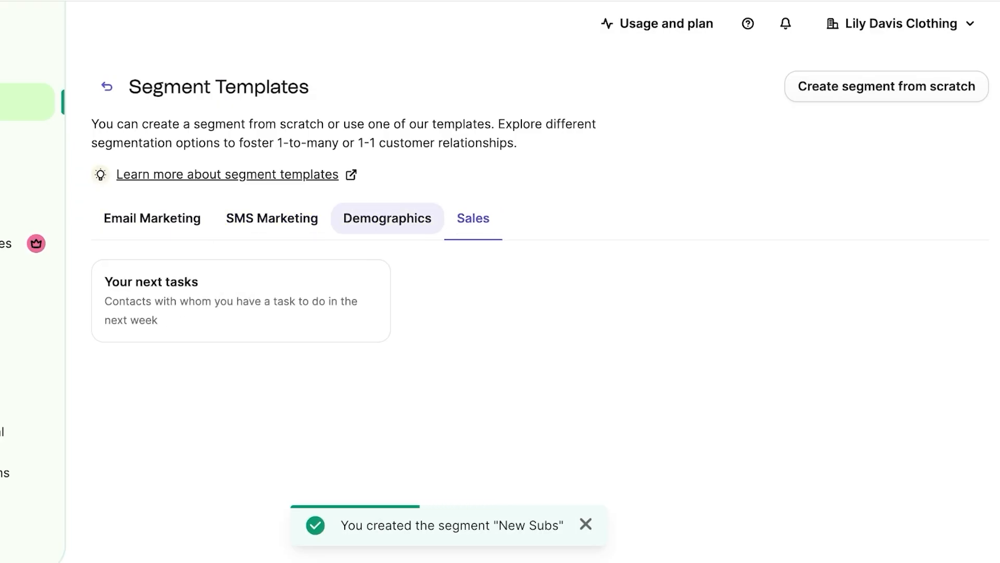
{"action": "left_click", "coordinate": [241, 301]}
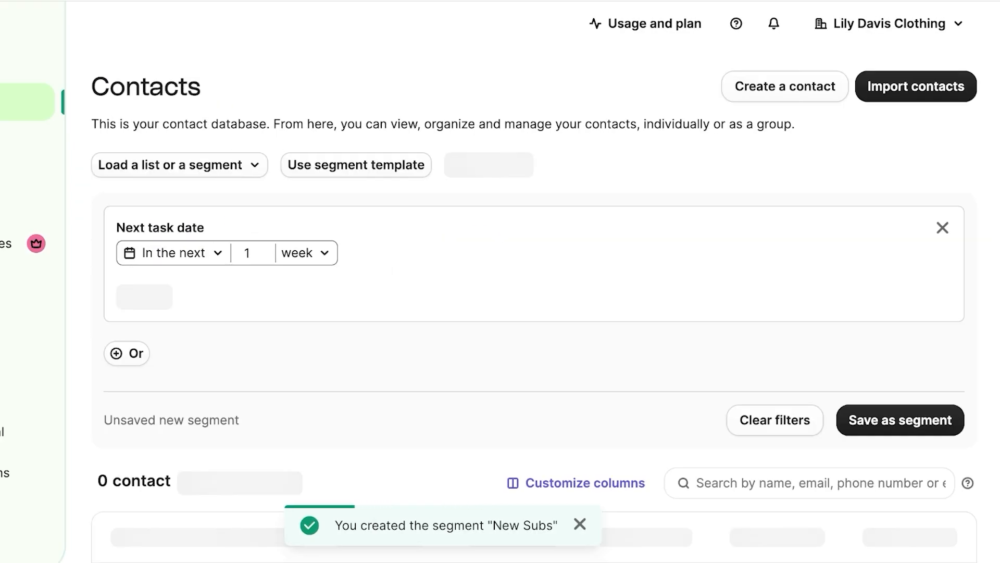
{"action": "scroll", "coordinate": [533, 297], "scroll_direction": "down", "scroll_amount": 1}
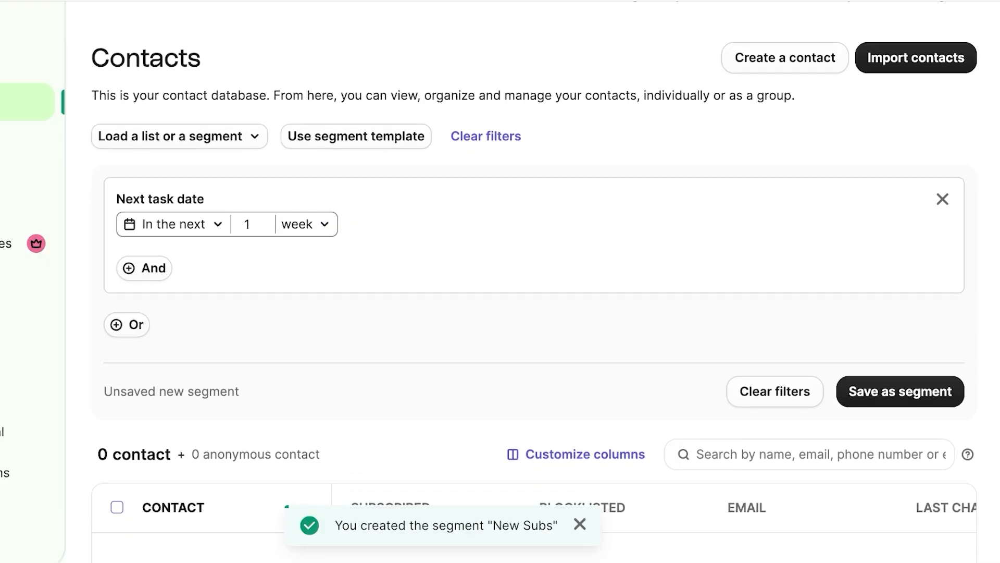
{"action": "left_click", "coordinate": [173, 224]}
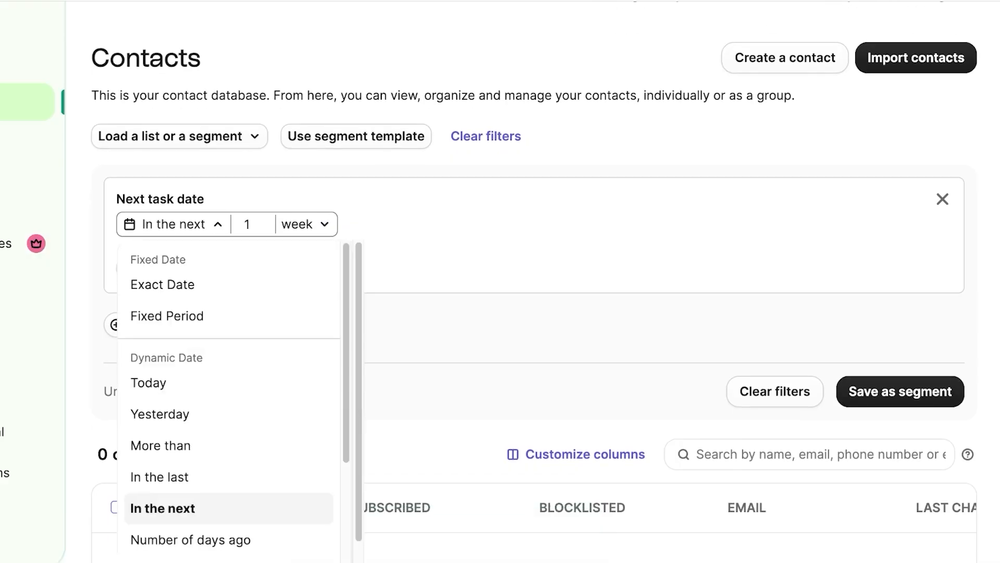
{"action": "key", "text": "Escape"}
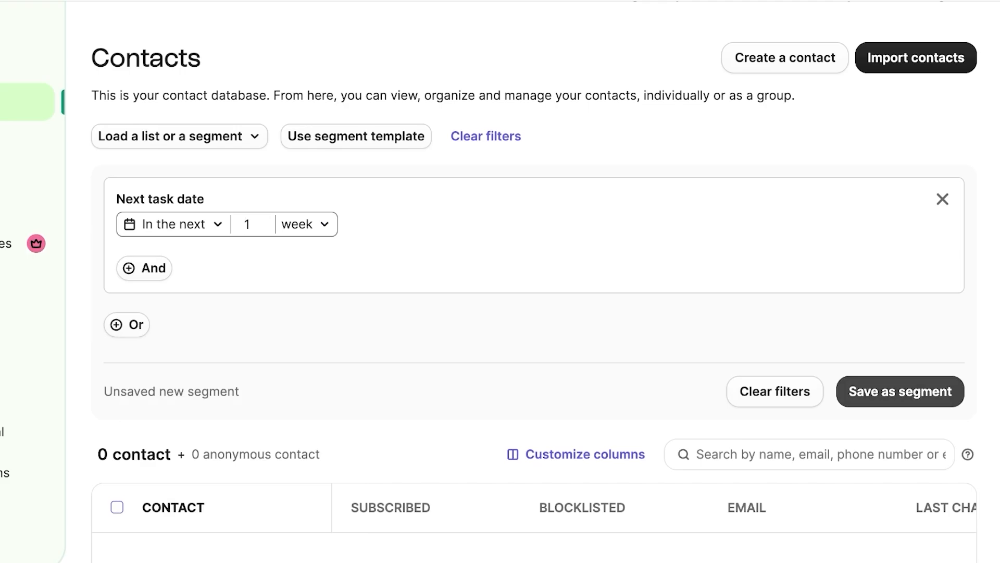
Step: Save the task filter as segment 'Sale 1', then begin a blank segment without filters
{"action": "left_click", "coordinate": [900, 391]}
{"action": "type", "text": "Sale 1"}
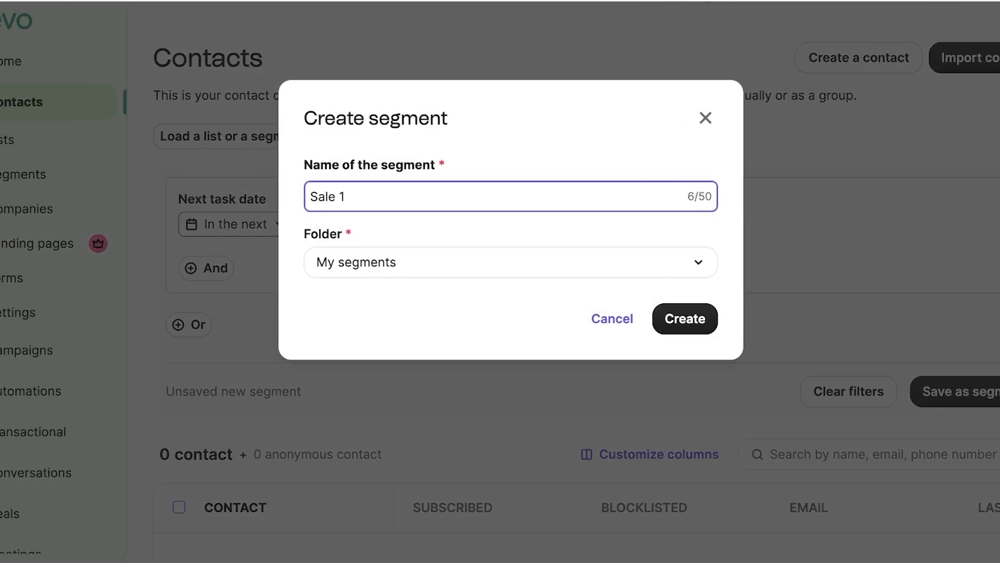
{"action": "key", "text": "Return"}
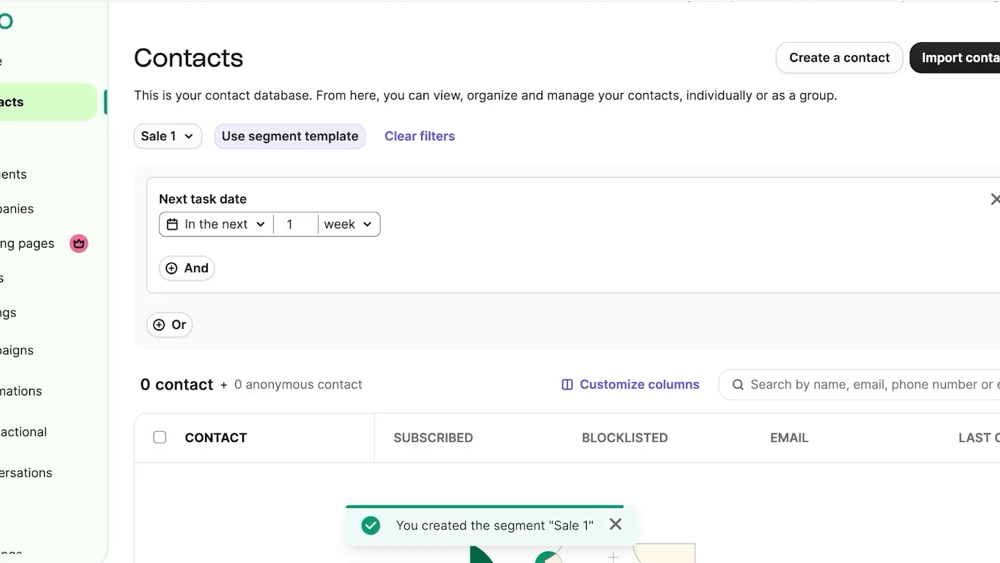
{"action": "left_click", "coordinate": [309, 136]}
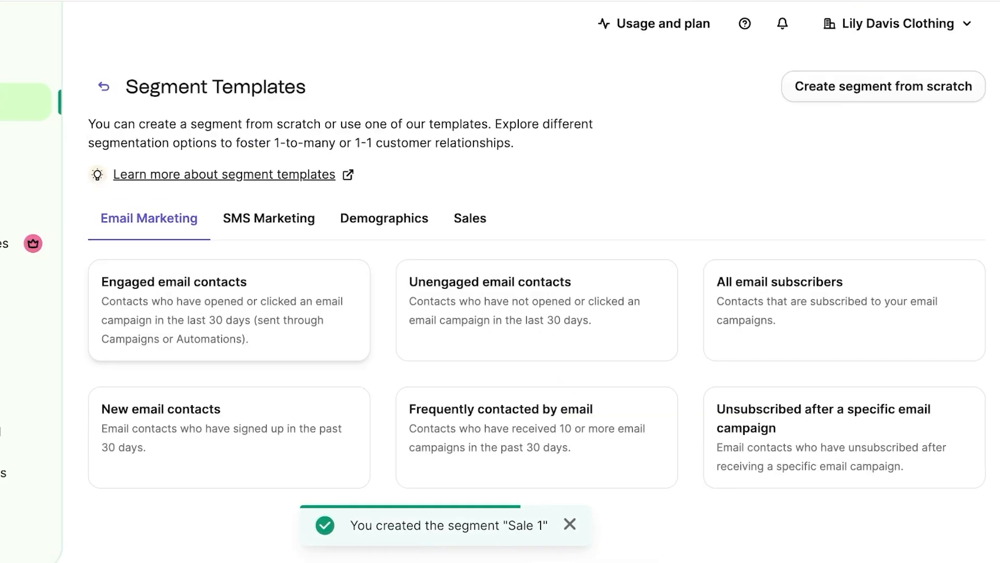
{"action": "left_click", "coordinate": [883, 87]}
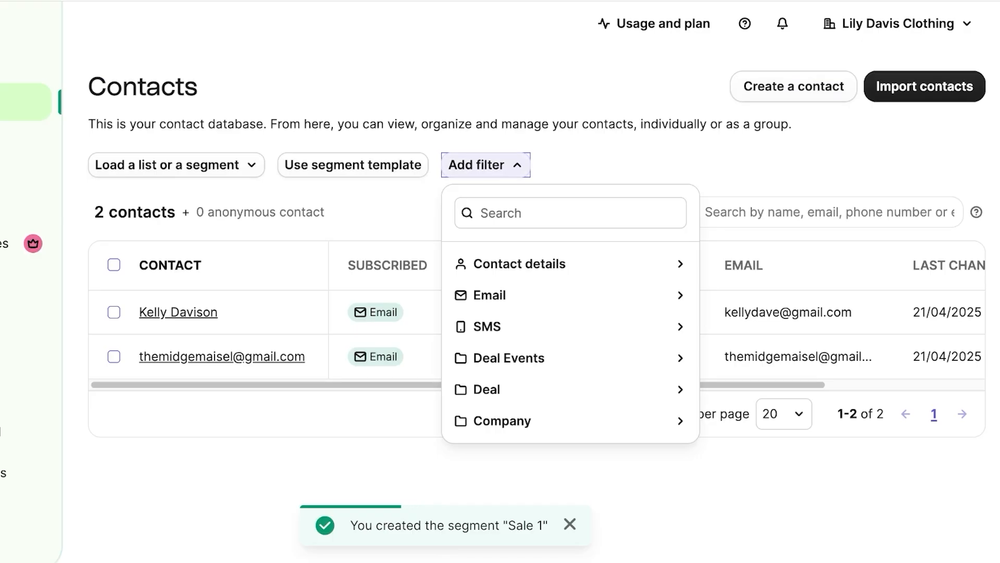
{"action": "key", "text": "Escape"}
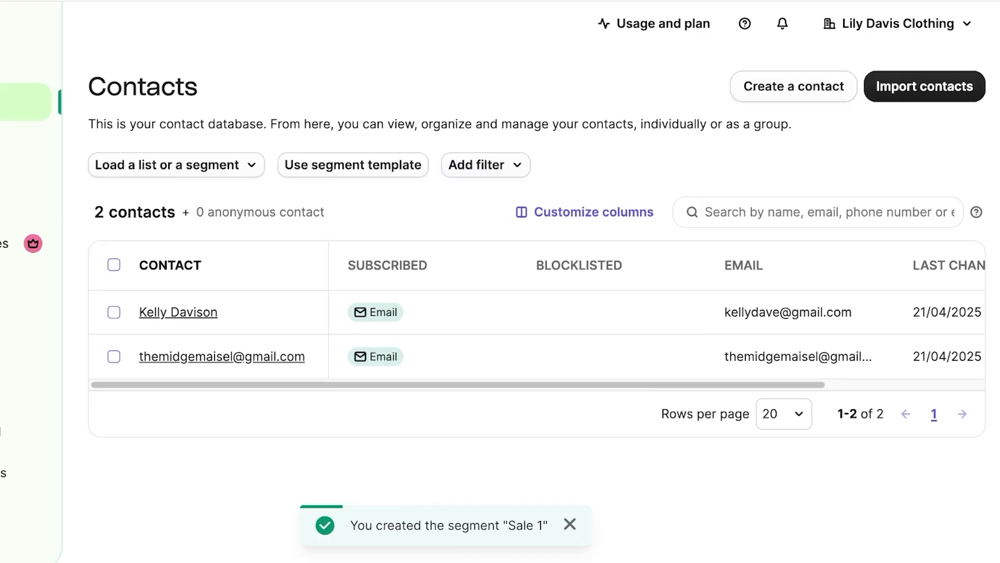
Step: Create a contact list named 'All Subscribers' in Your First Folder
{"action": "left_click", "coordinate": [44, 139]}
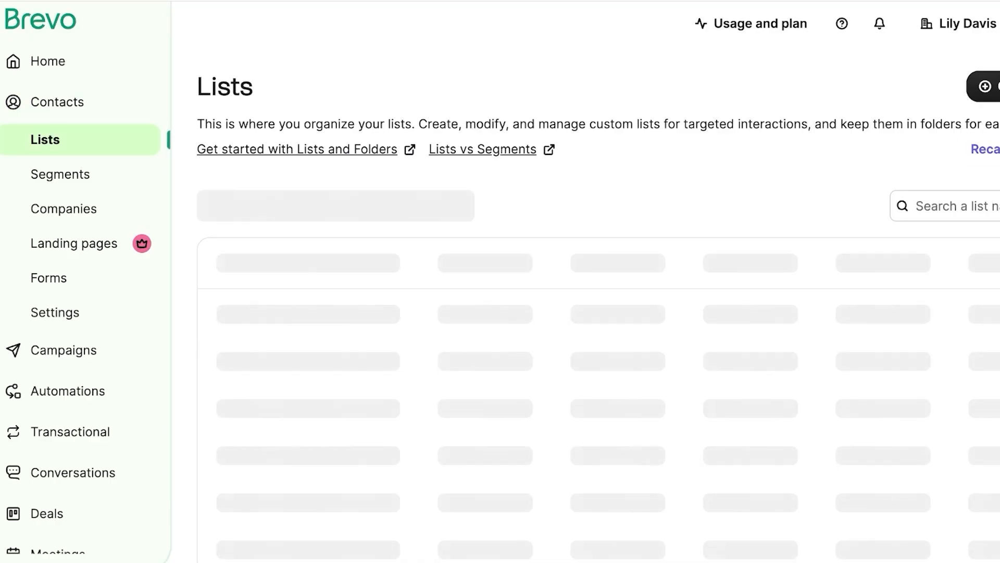
{"action": "left_click", "coordinate": [986, 87]}
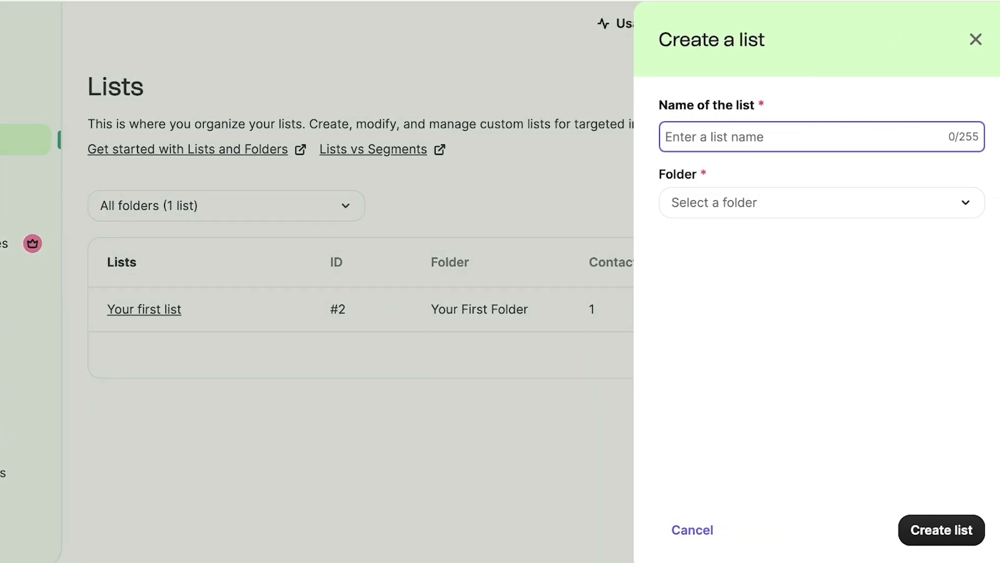
{"action": "type", "text": "Al"}
{"action": "key", "text": "BackSpace"}
{"action": "type", "text": "ll"}
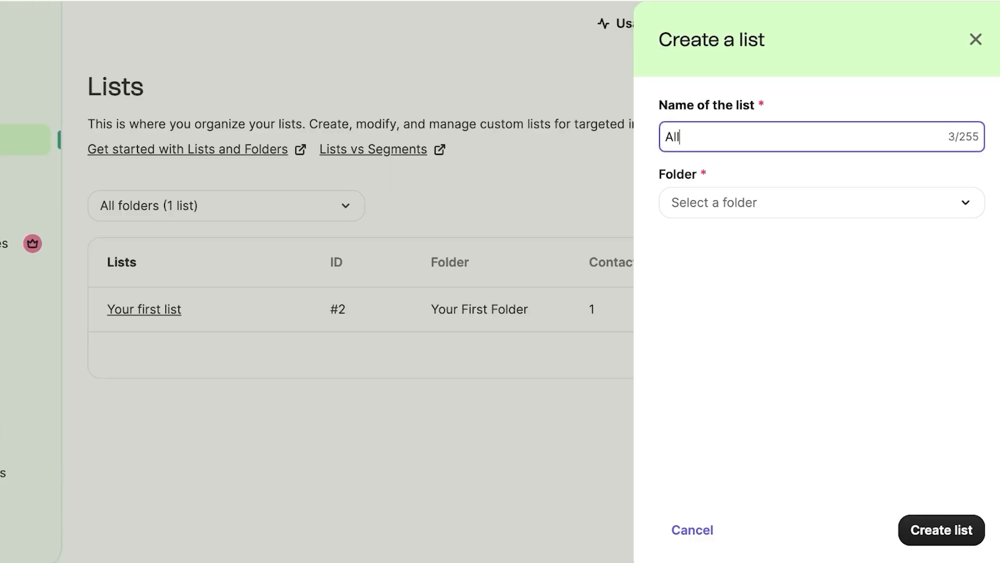
{"action": "type", "text": " Subscribers"}
{"action": "left_click", "coordinate": [822, 203]}
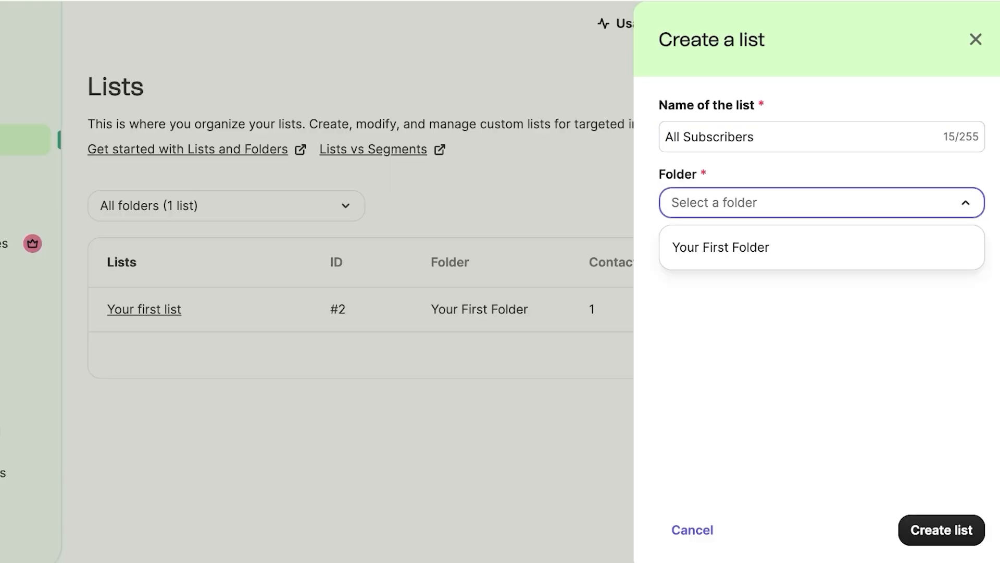
{"action": "left_click", "coordinate": [722, 247]}
{"action": "left_click", "coordinate": [941, 530]}
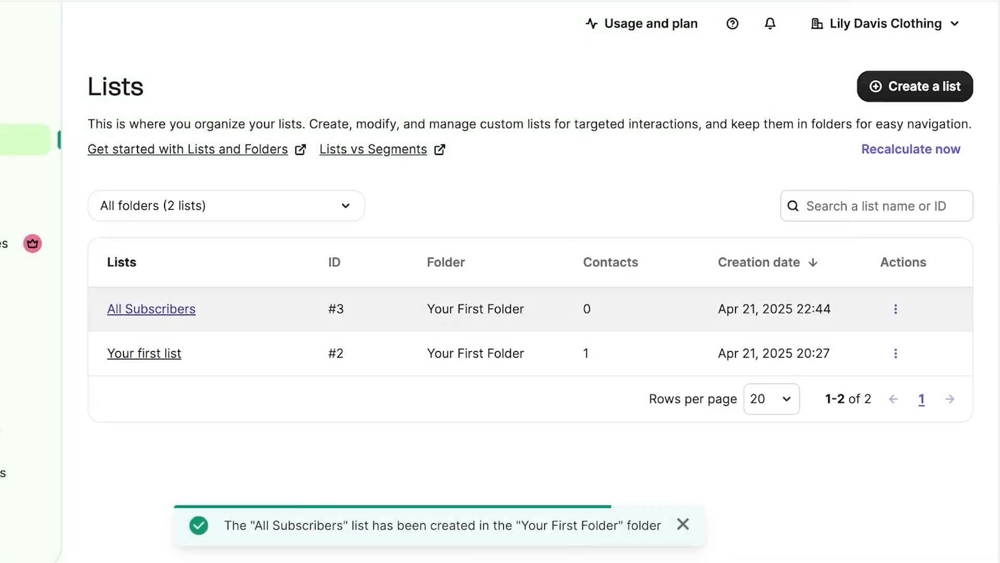
Step: View the All Subscribers list's contacts, confirming it holds 0 contacts
{"action": "left_click", "coordinate": [151, 309]}
{"action": "scroll", "coordinate": [151, 309], "scroll_direction": "down", "scroll_amount": 3}
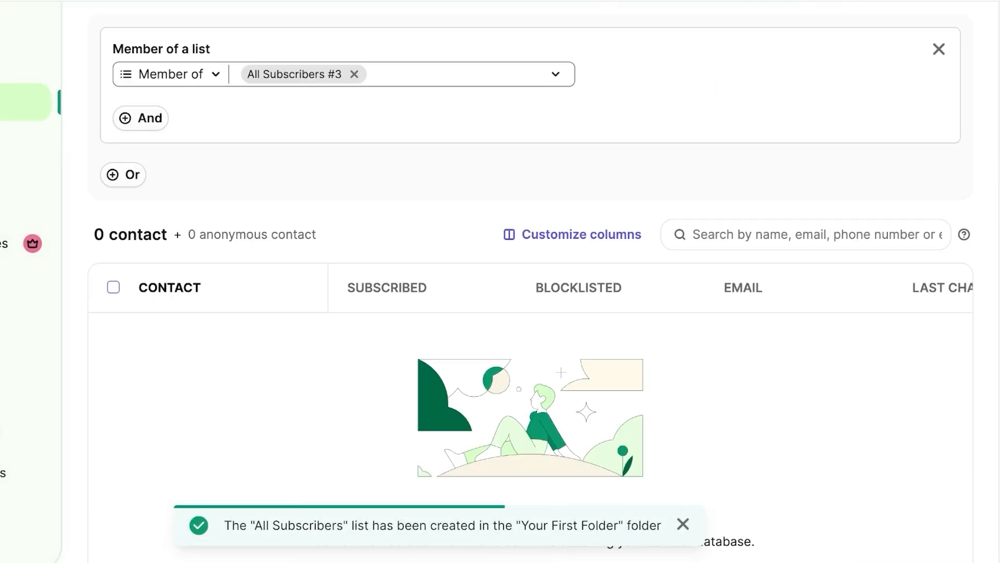
{"action": "scroll", "coordinate": [531, 291], "scroll_direction": "up", "scroll_amount": 3}
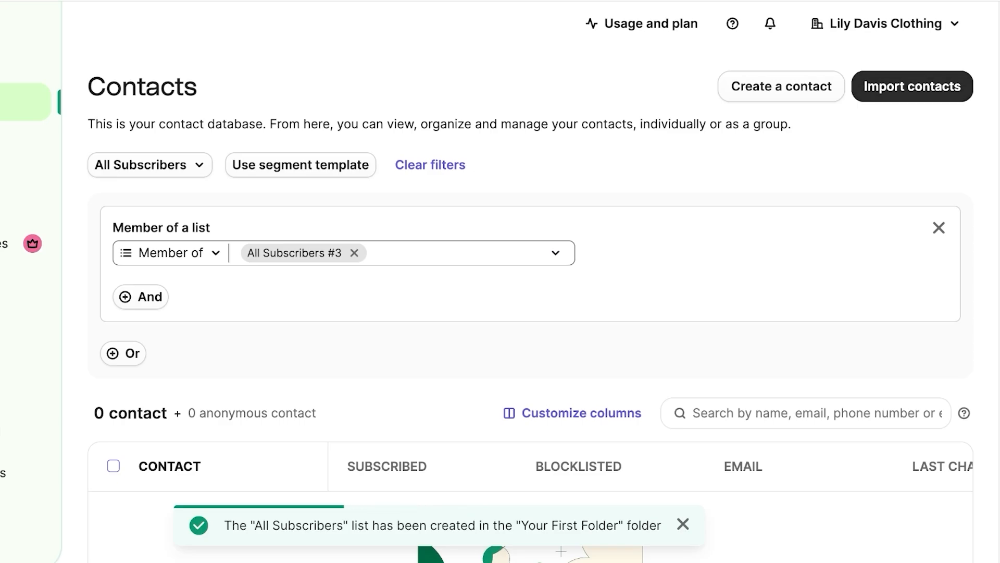
{"action": "left_click", "coordinate": [913, 86]}
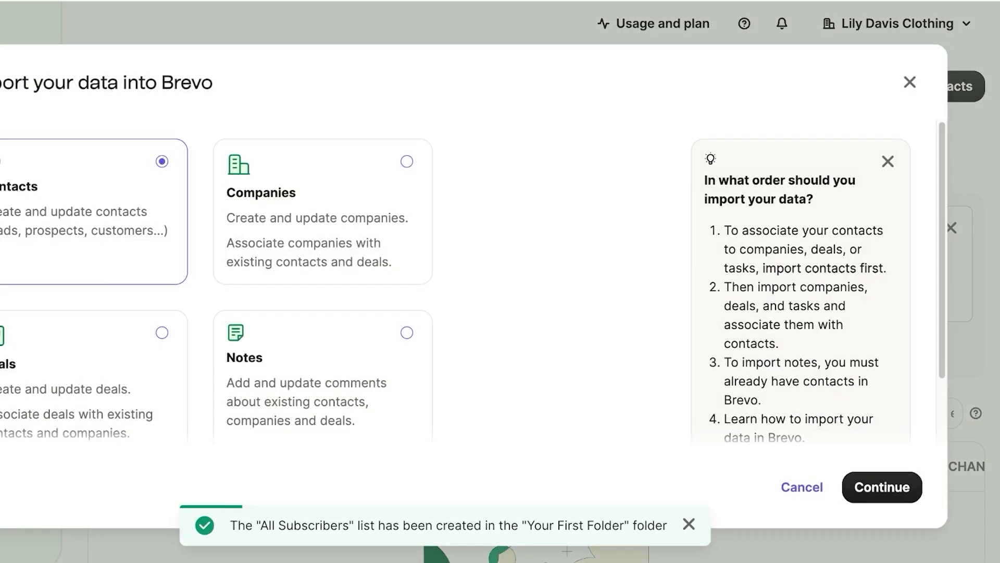
{"action": "left_click", "coordinate": [910, 83]}
{"action": "scroll", "coordinate": [910, 82], "scroll_direction": "down", "scroll_amount": 1}
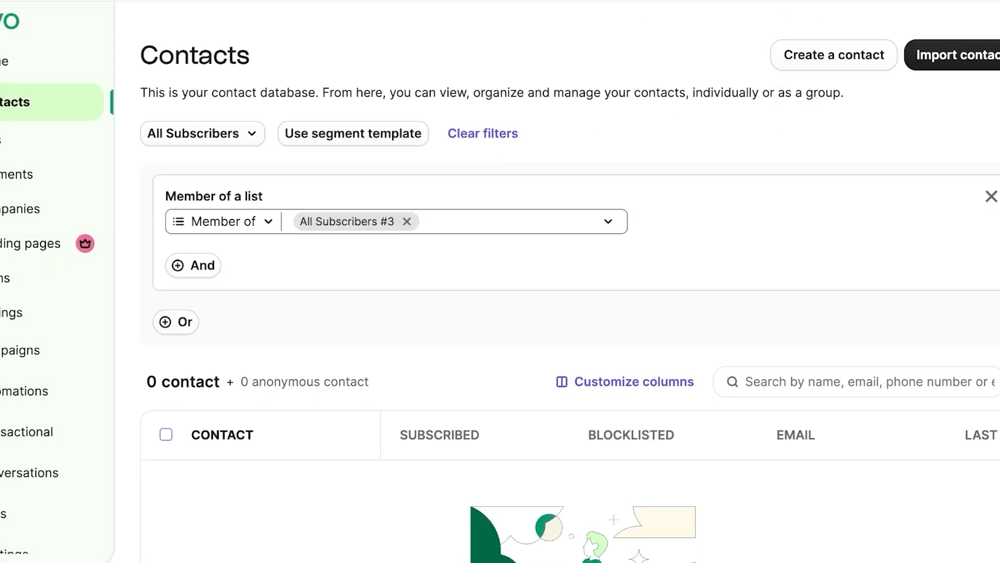
{"action": "scroll", "coordinate": [558, 312], "scroll_direction": "down", "scroll_amount": 4}
{"action": "scroll", "coordinate": [558, 313], "scroll_direction": "up", "scroll_amount": 4}
{"action": "scroll", "coordinate": [557, 313], "scroll_direction": "down", "scroll_amount": 1}
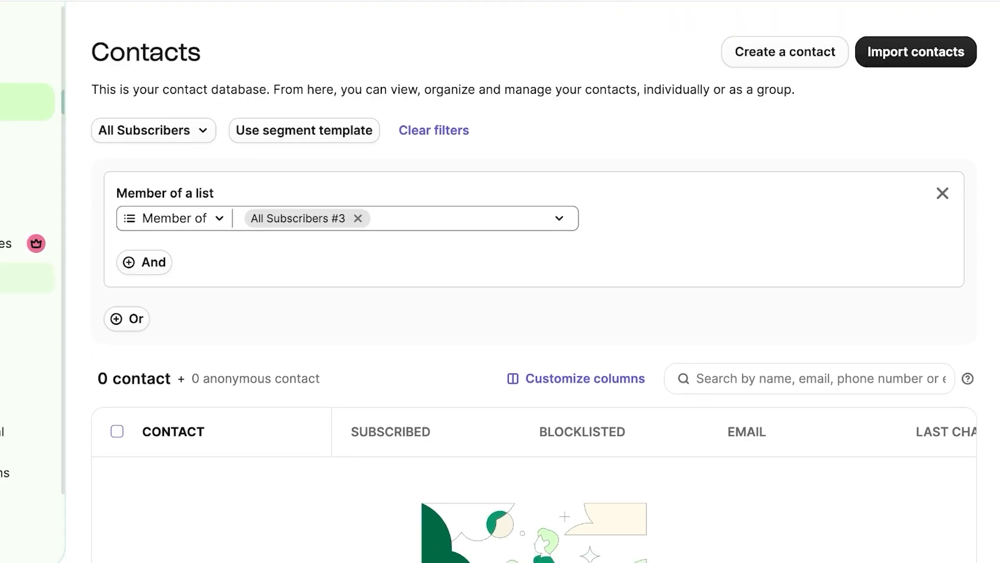
{"action": "scroll", "coordinate": [521, 312], "scroll_direction": "up", "scroll_amount": 1}
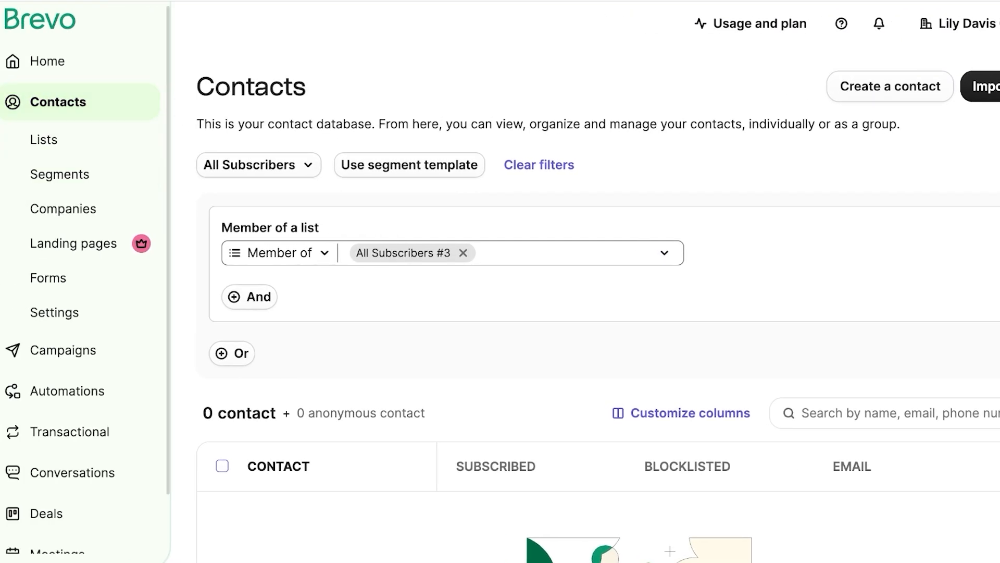
Step: Return to the filtered contacts view and clear the list filter
{"action": "left_click", "coordinate": [44, 140]}
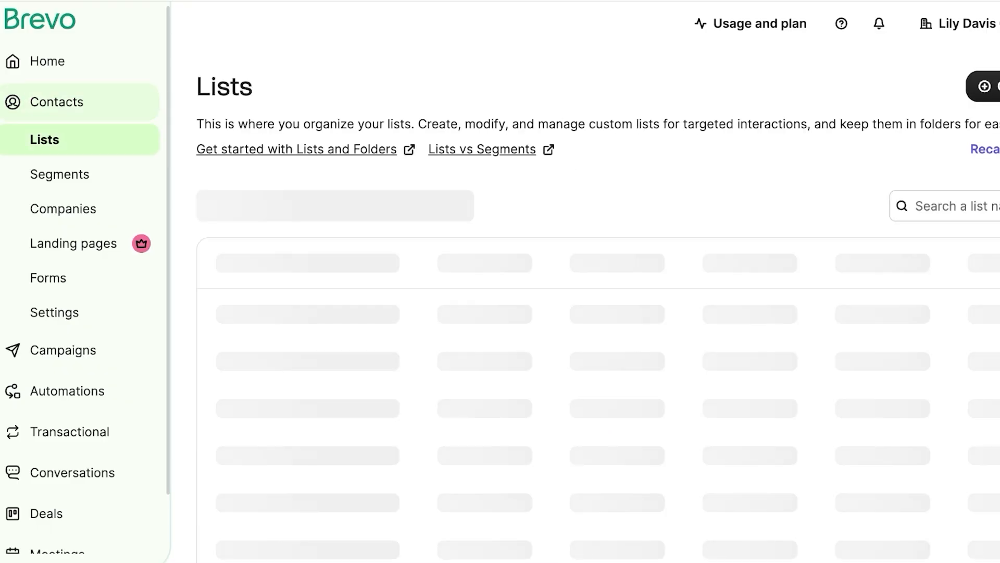
{"action": "left_click", "coordinate": [259, 309]}
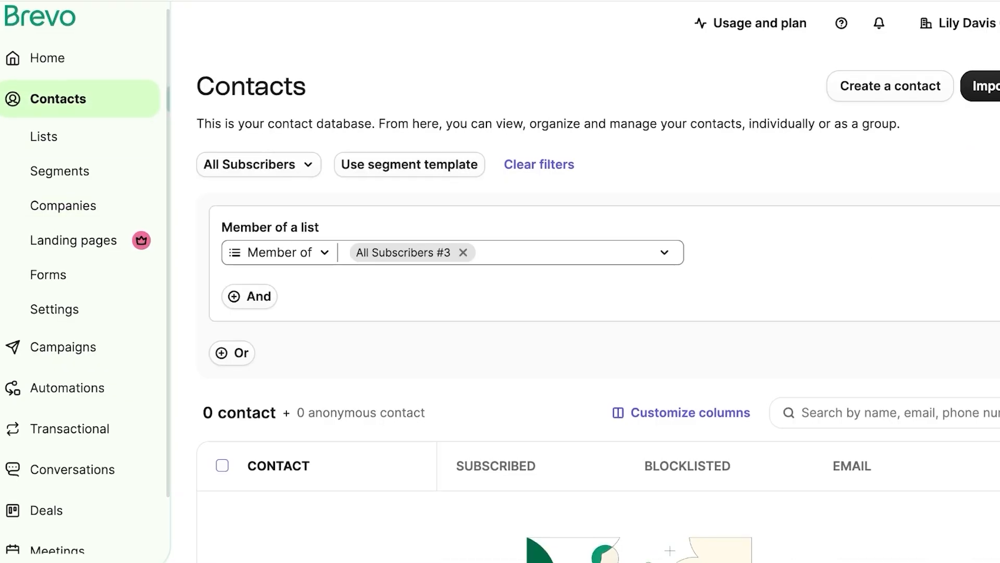
{"action": "scroll", "coordinate": [597, 313], "scroll_direction": "down", "scroll_amount": 5}
{"action": "scroll", "coordinate": [597, 312], "scroll_direction": "up", "scroll_amount": 5}
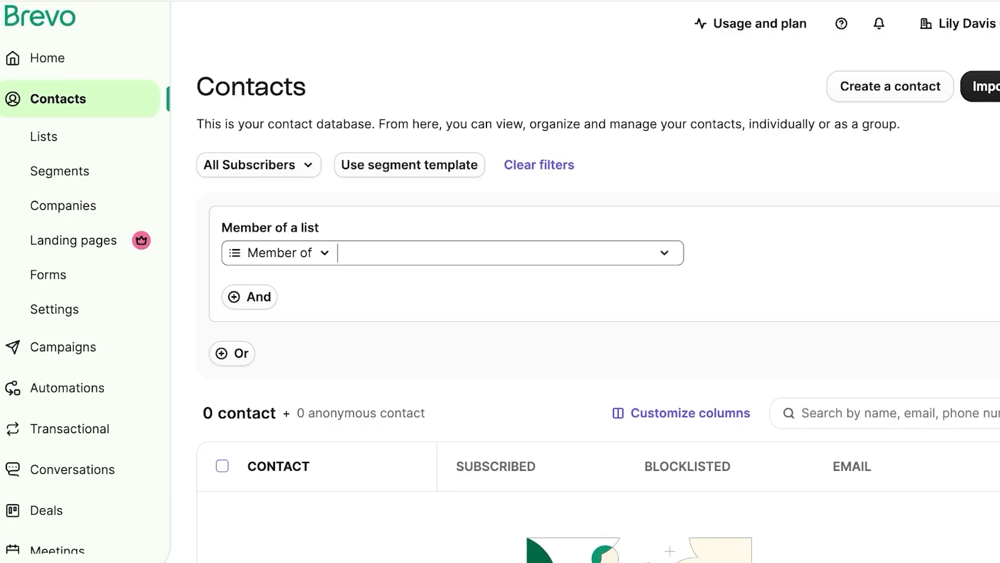
{"action": "left_click", "coordinate": [540, 165]}
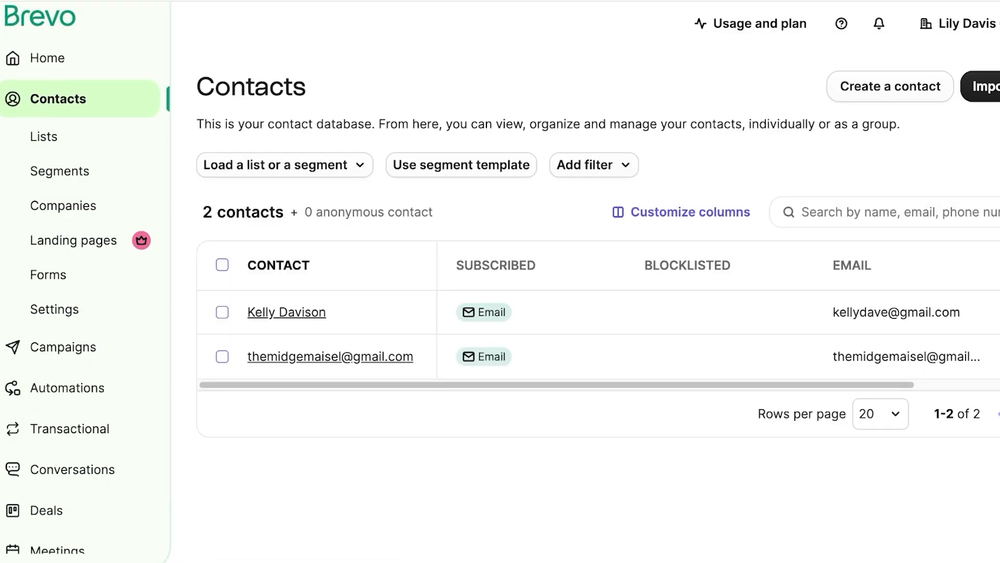
Step: Select the first contact and browse its editable attributes, closing the Edit dialog unchanged
{"action": "left_click", "coordinate": [222, 312]}
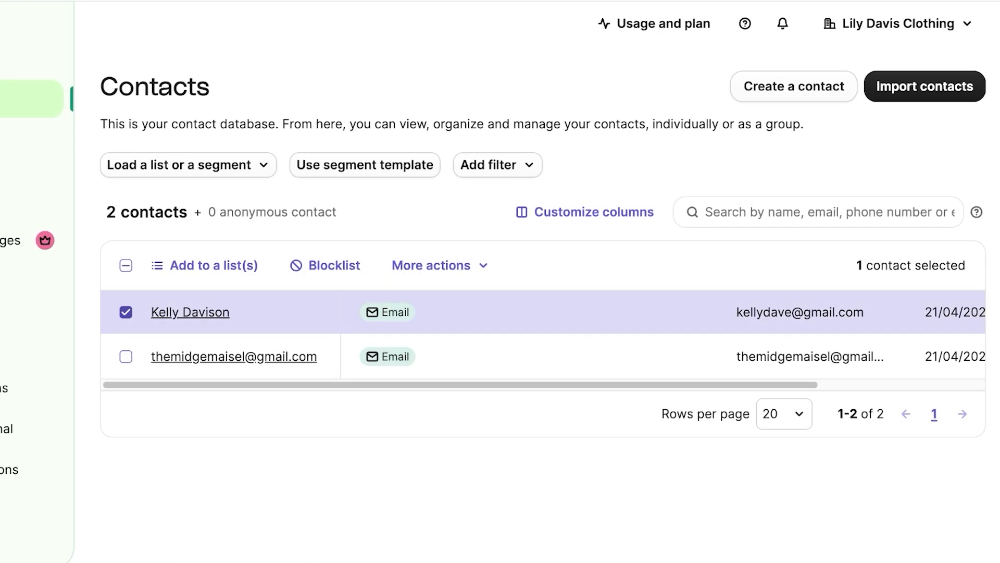
{"action": "left_click", "coordinate": [441, 265]}
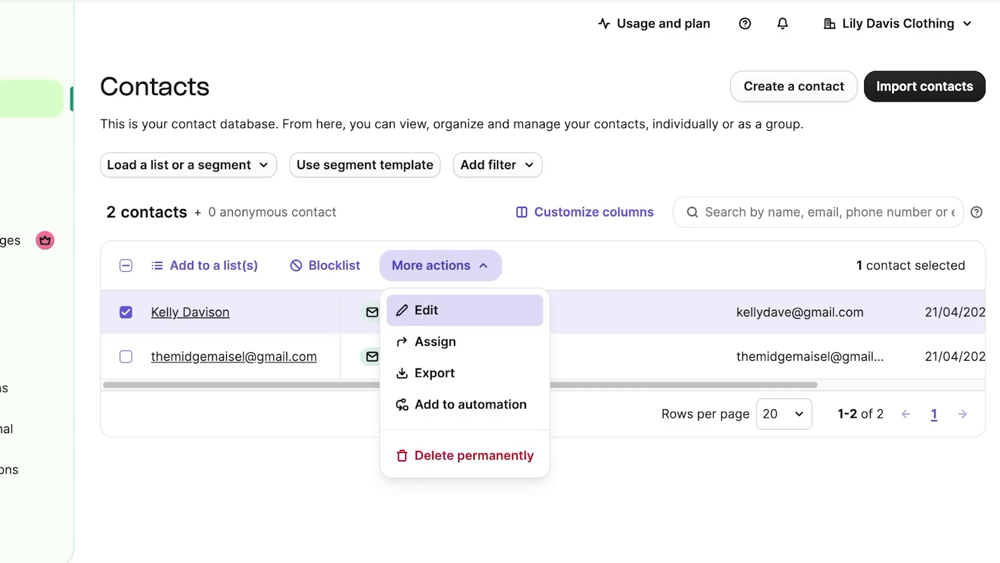
{"action": "left_click", "coordinate": [426, 310]}
{"action": "left_click", "coordinate": [459, 308]}
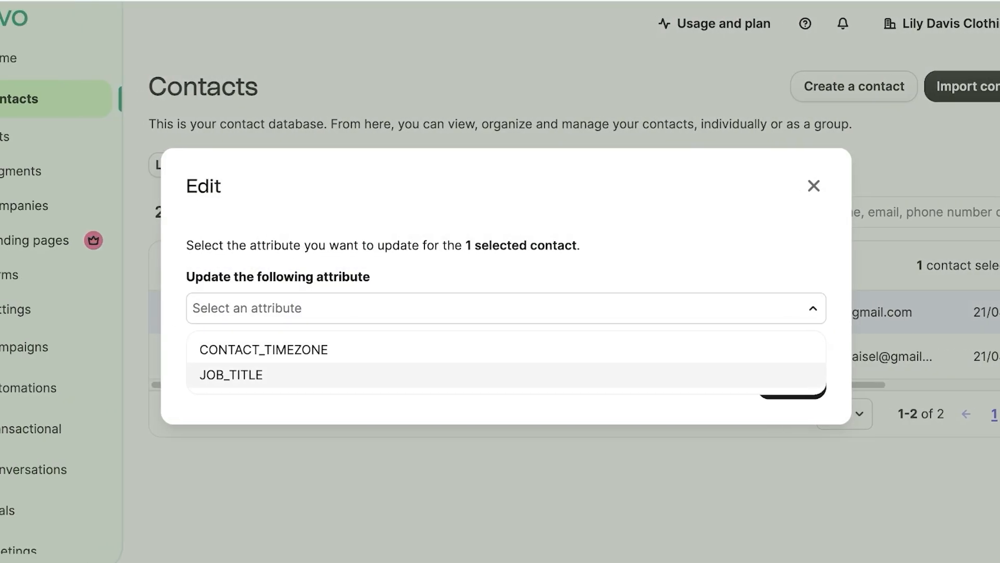
{"action": "left_click", "coordinate": [458, 409]}
{"action": "left_click", "coordinate": [506, 308]}
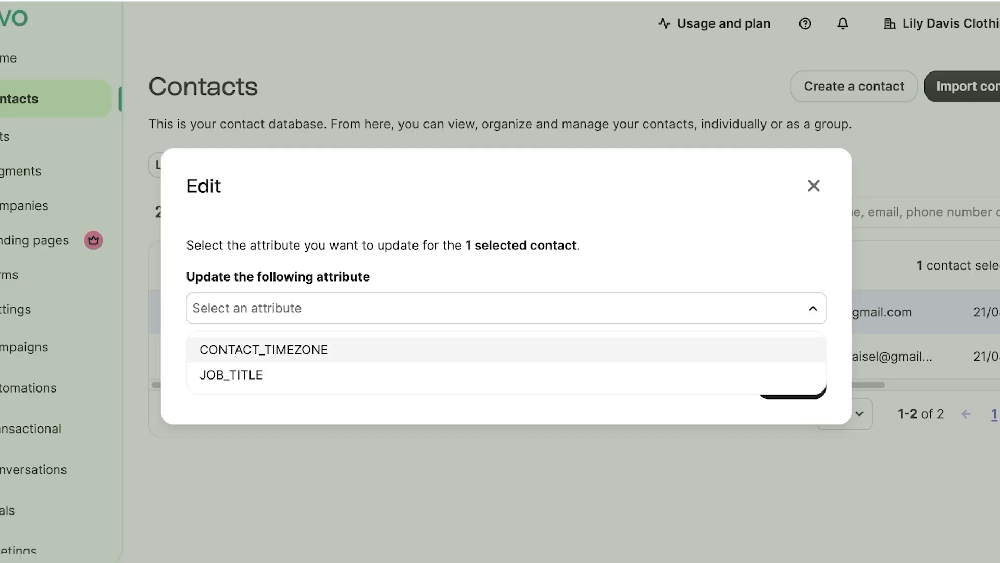
{"action": "left_click", "coordinate": [814, 186]}
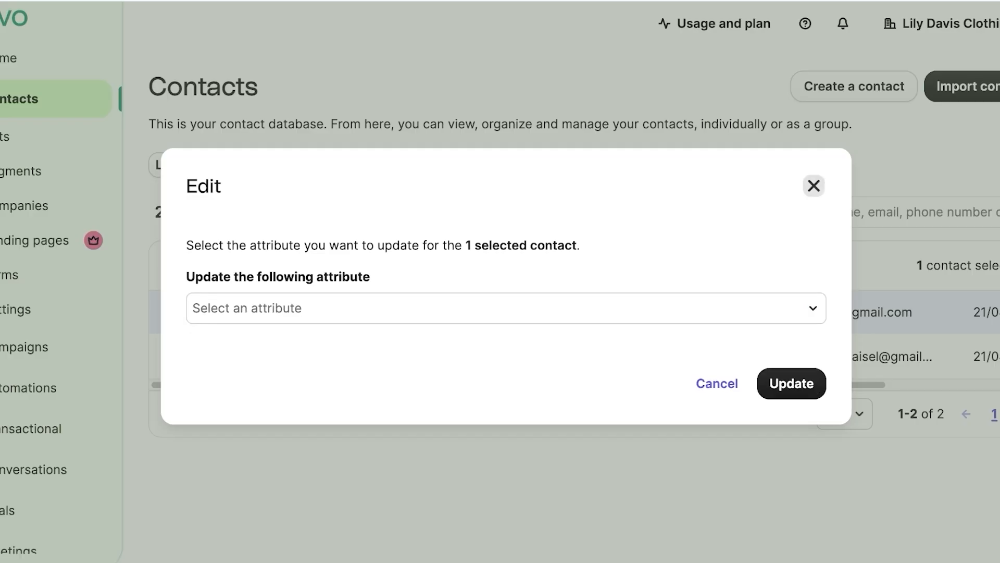
{"action": "left_click", "coordinate": [814, 186]}
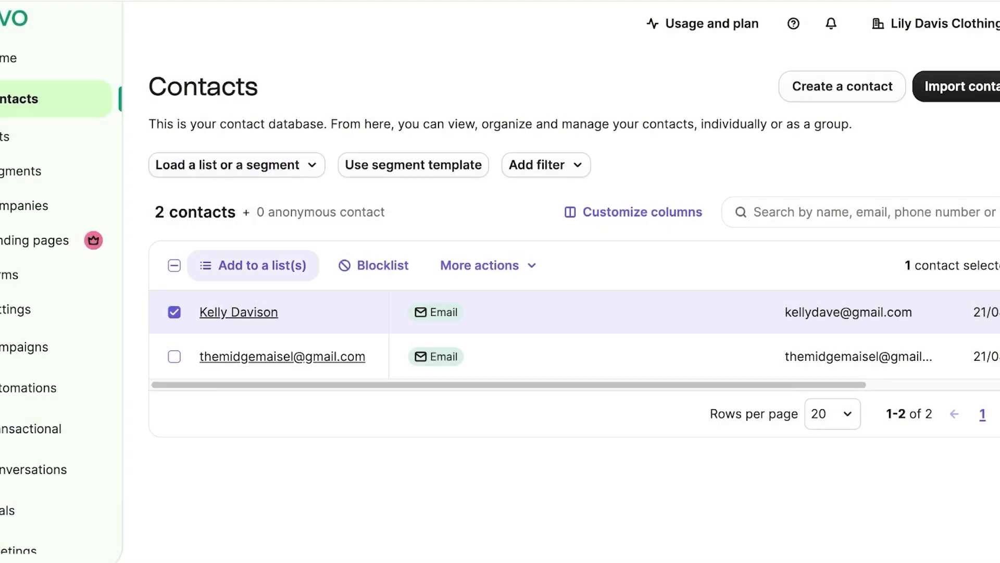
Step: Add the selected contact to the All Subscribers #3 list in Your First Folder
{"action": "left_click", "coordinate": [254, 265]}
{"action": "left_click", "coordinate": [506, 251]}
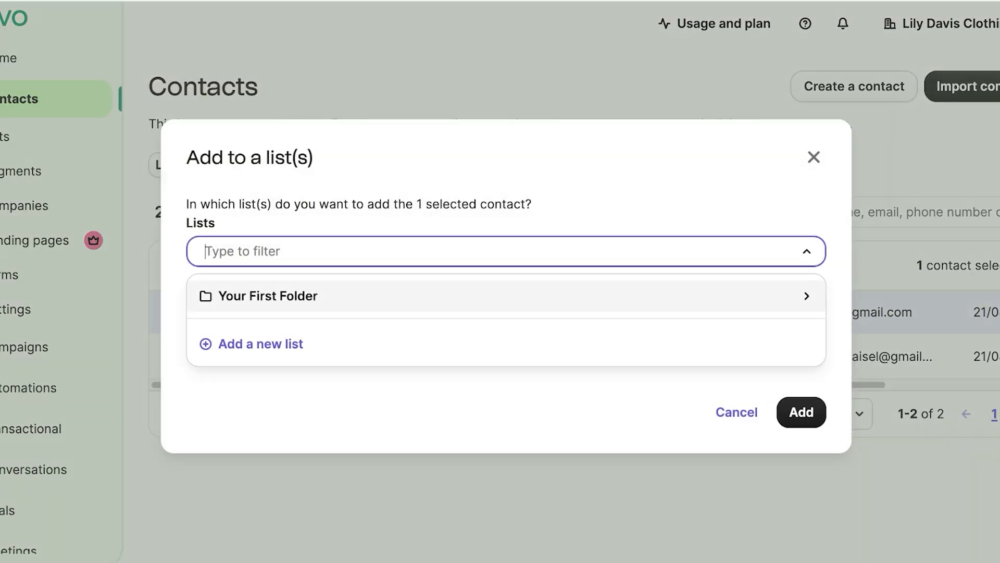
{"action": "left_click", "coordinate": [506, 296]}
{"action": "left_click", "coordinate": [266, 395]}
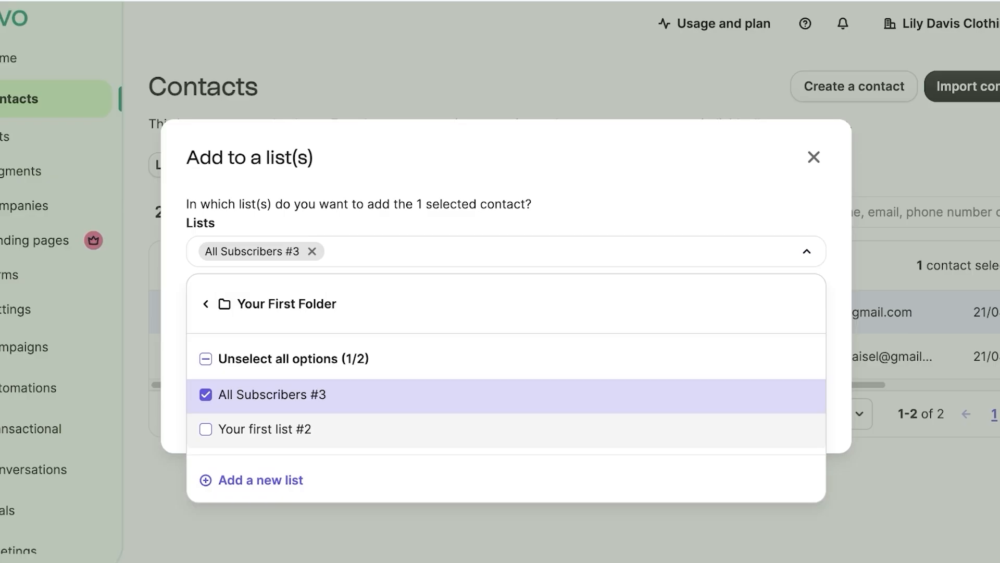
{"action": "left_click", "coordinate": [807, 251]}
{"action": "left_click", "coordinate": [801, 412]}
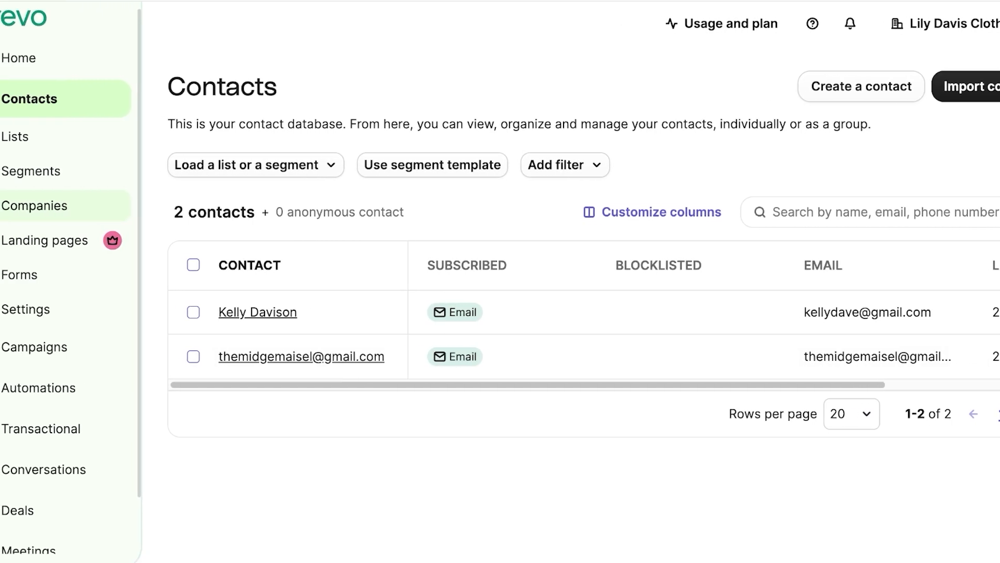
Step: On the Companies page, create a company named 'Yes Cotton' with no linked contacts
{"action": "left_click", "coordinate": [34, 206]}
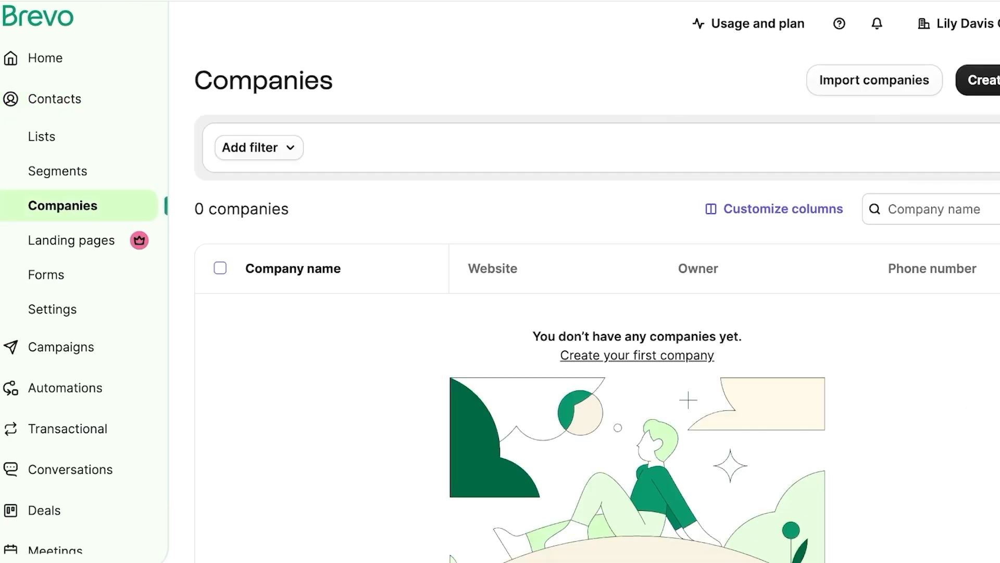
{"action": "left_click", "coordinate": [984, 81]}
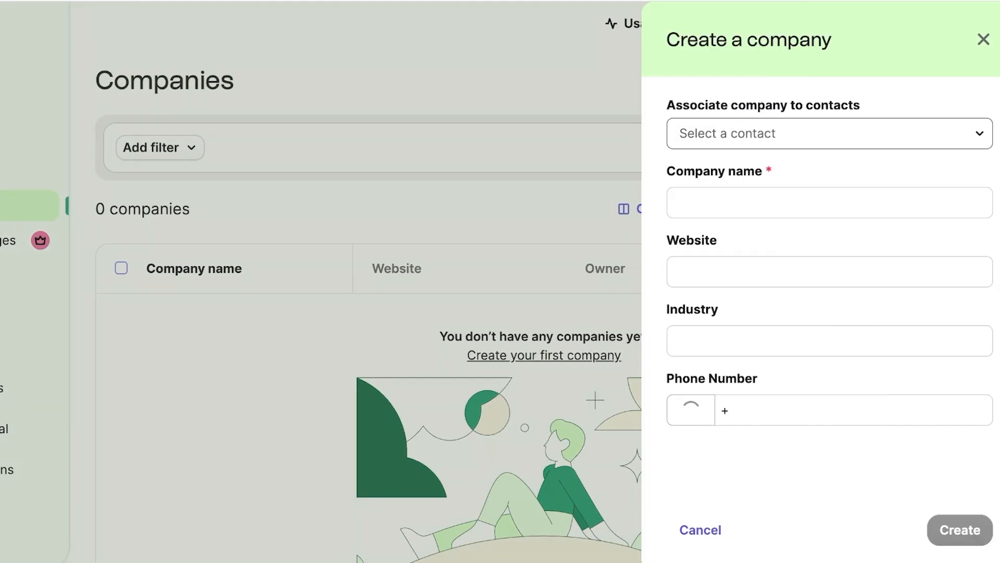
{"action": "left_click", "coordinate": [829, 133]}
{"action": "left_click", "coordinate": [909, 105]}
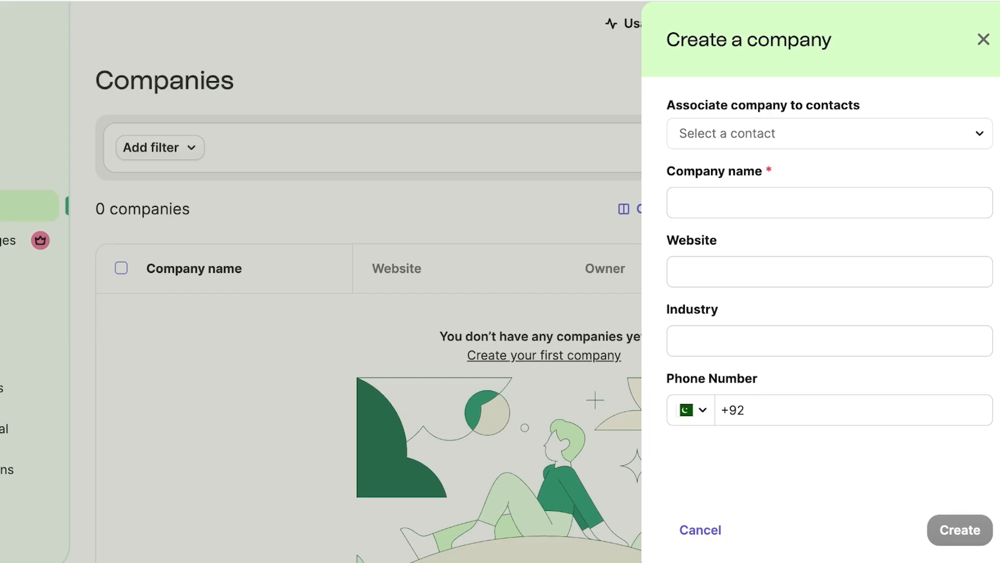
{"action": "left_click", "coordinate": [830, 203]}
{"action": "left_click", "coordinate": [829, 134]}
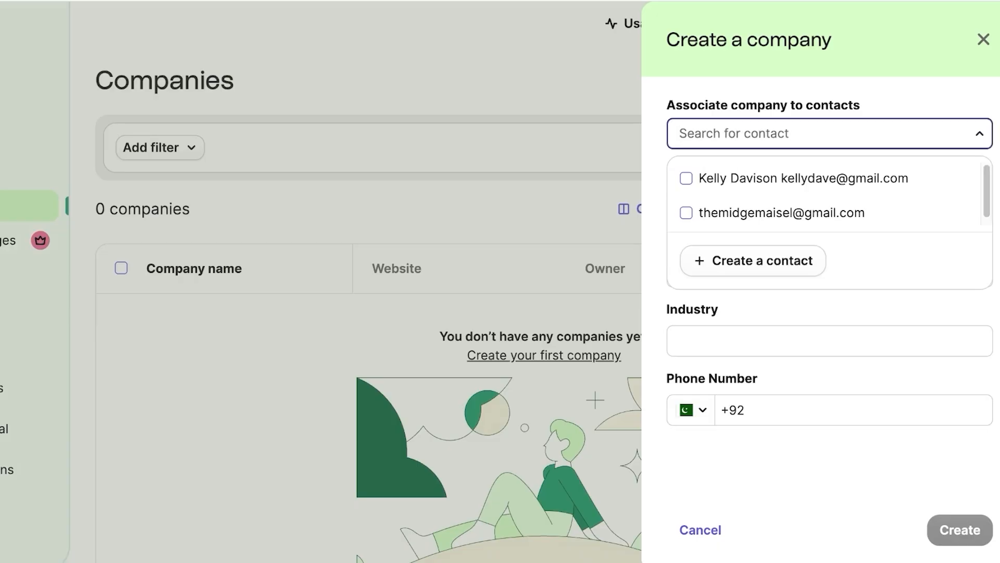
{"action": "key", "text": "Escape"}
{"action": "left_click", "coordinate": [830, 203]}
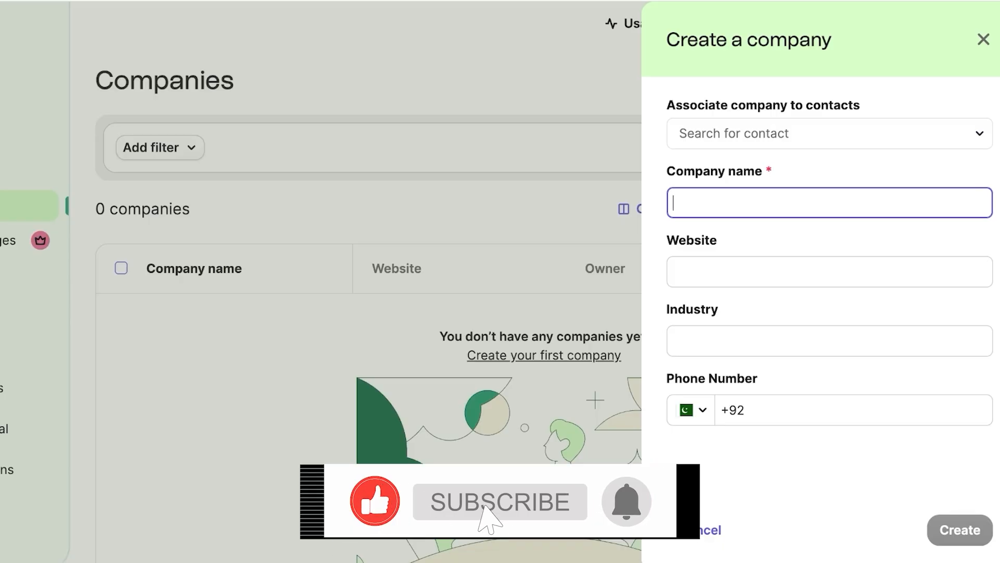
{"action": "type", "text": "Yes Cotton"}
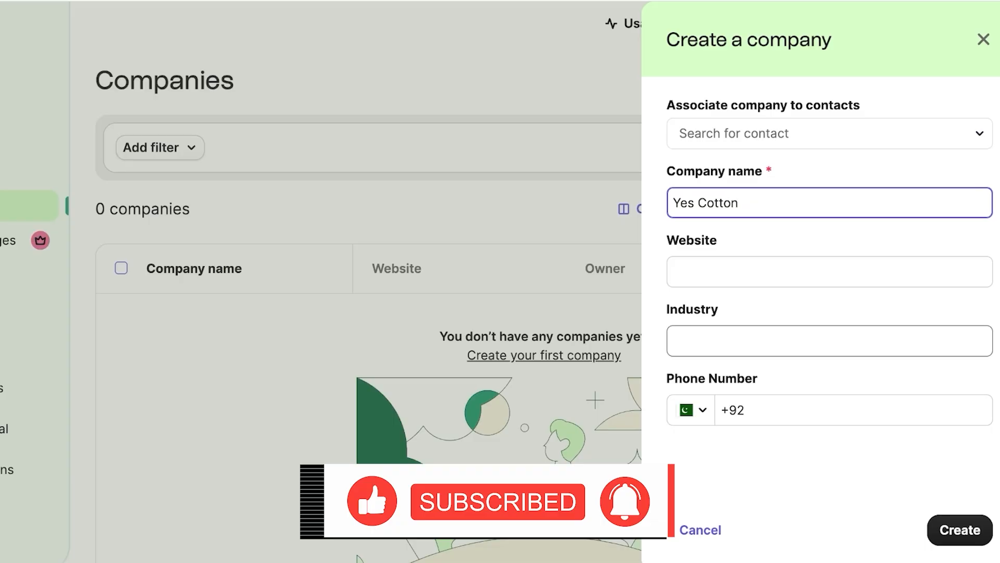
{"action": "left_click", "coordinate": [960, 529]}
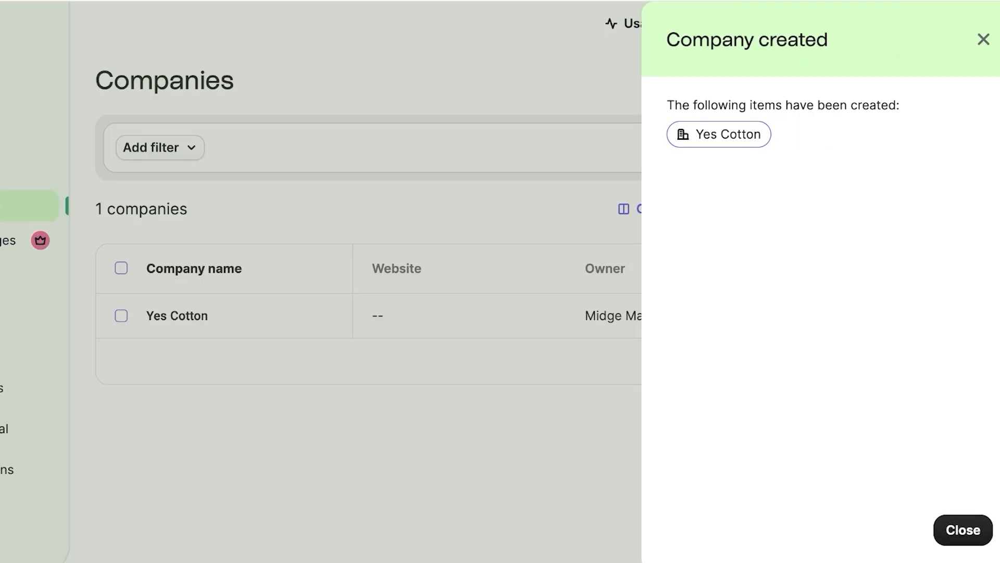
{"action": "left_click", "coordinate": [960, 530]}
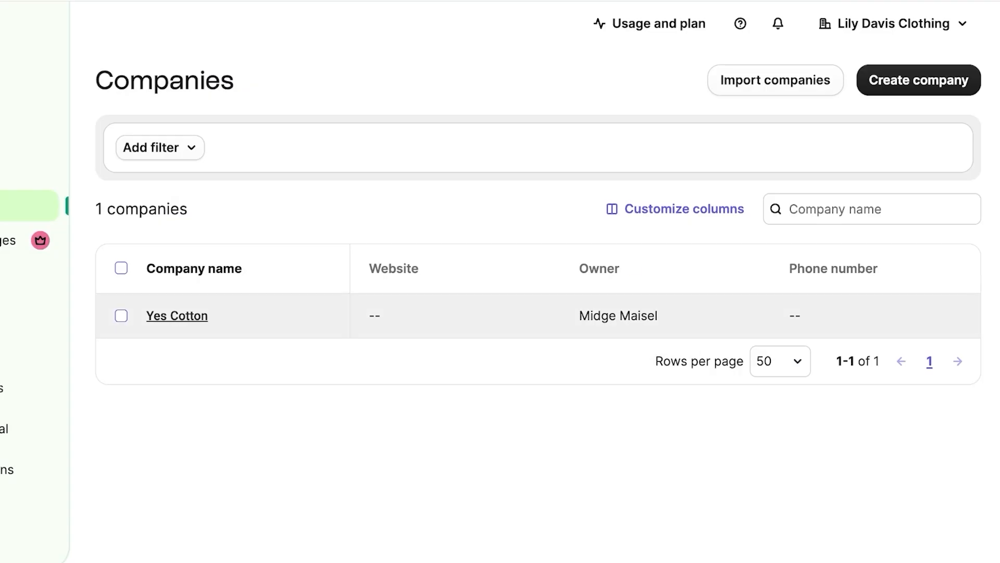
Step: Open the Yes Cotton company record and review its owner and attribute display settings
{"action": "left_click", "coordinate": [178, 316]}
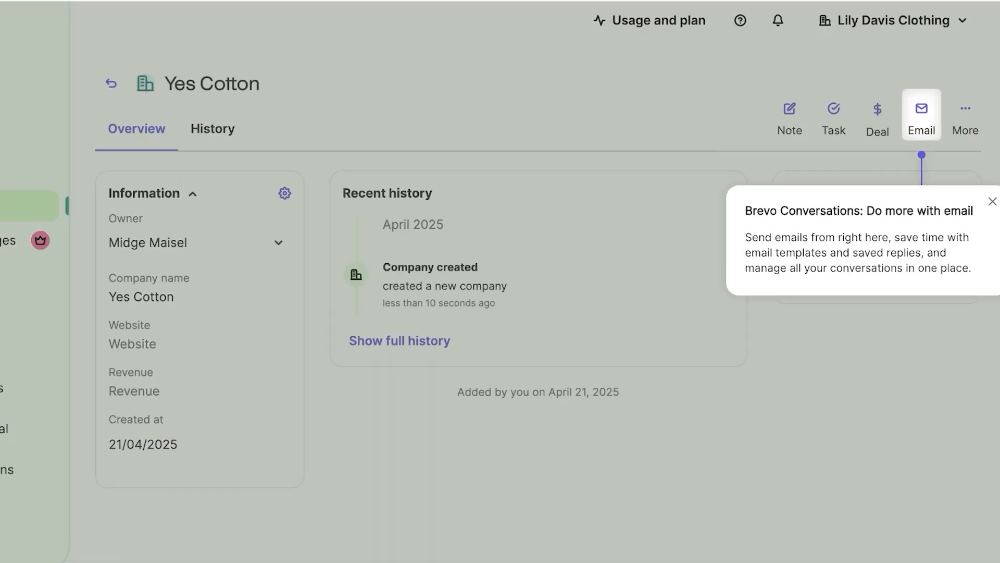
{"action": "left_click", "coordinate": [993, 201]}
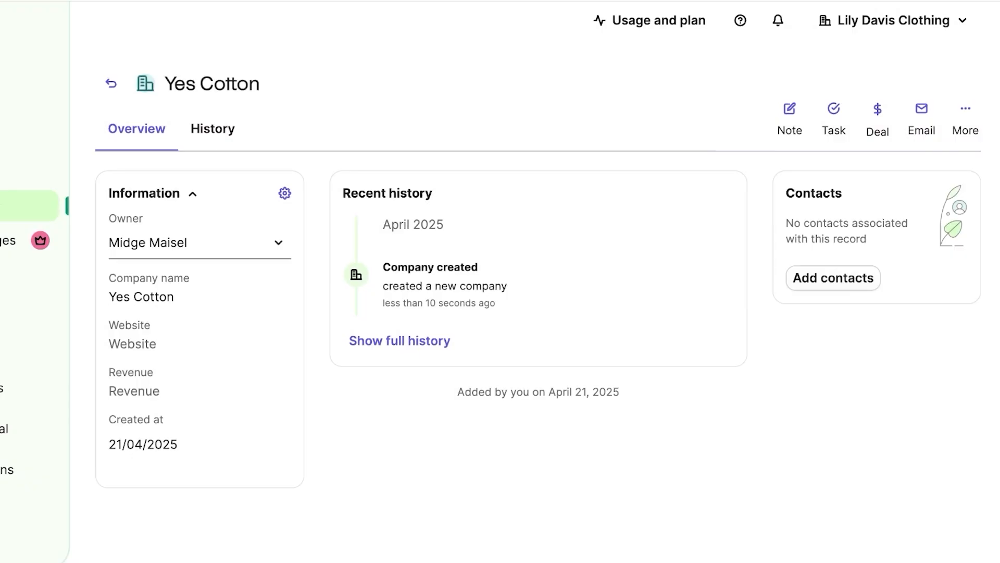
{"action": "left_click", "coordinate": [200, 243]}
{"action": "left_click", "coordinate": [284, 194]}
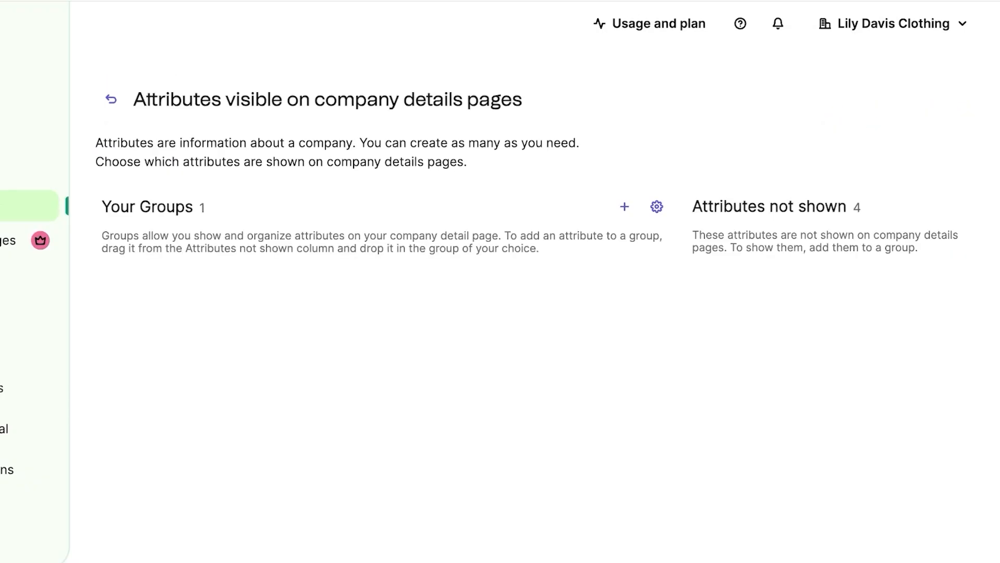
{"action": "scroll", "coordinate": [521, 313], "scroll_direction": "down", "scroll_amount": 4}
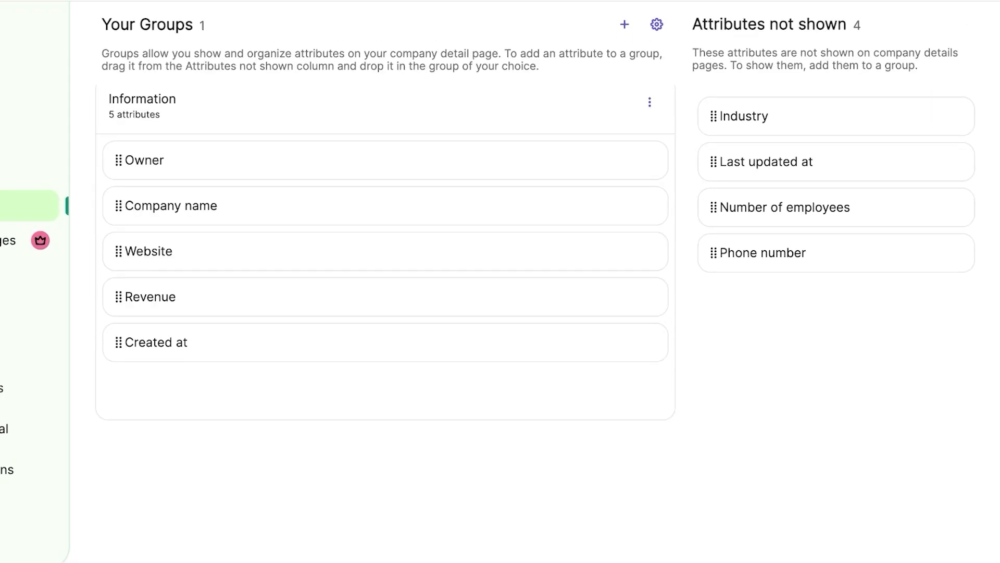
{"action": "scroll", "coordinate": [521, 312], "scroll_direction": "up", "scroll_amount": 4}
{"action": "left_click", "coordinate": [111, 95]}
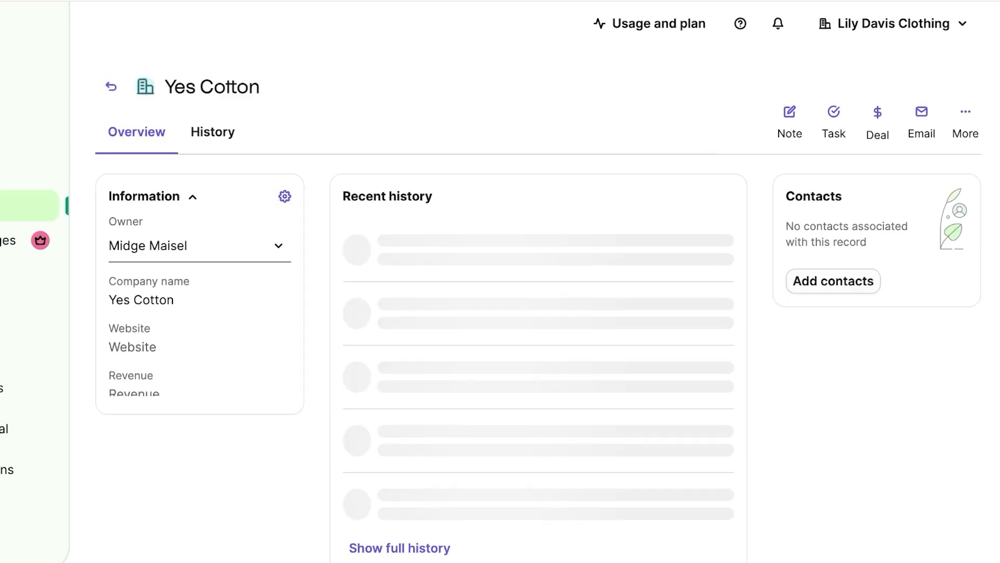
Step: Check the Yes Cotton owner choices and extra options unchanged before moving to Segments
{"action": "left_click", "coordinate": [278, 245]}
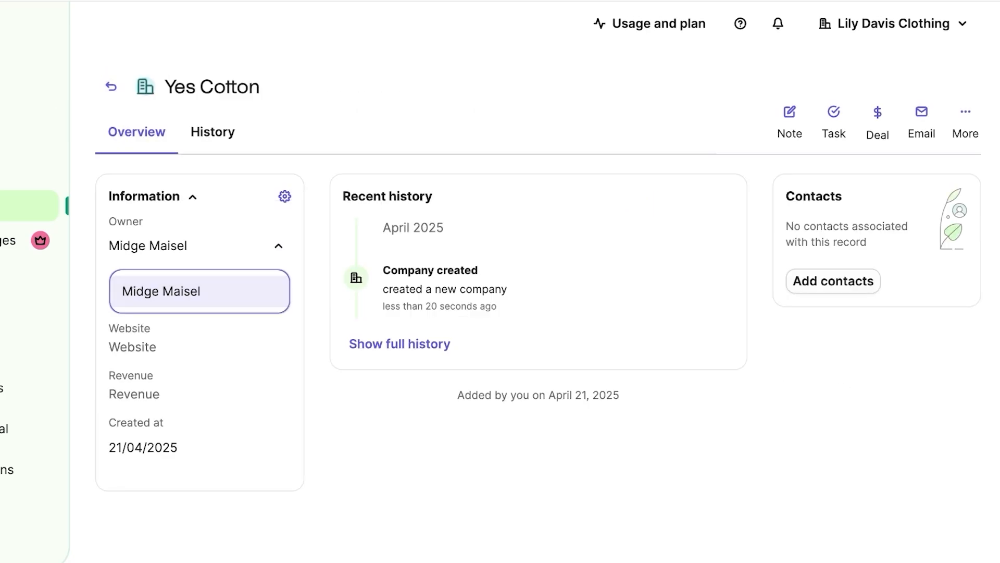
{"action": "left_click", "coordinate": [278, 245]}
{"action": "scroll", "coordinate": [29, 151], "scroll_direction": "down", "scroll_amount": 1}
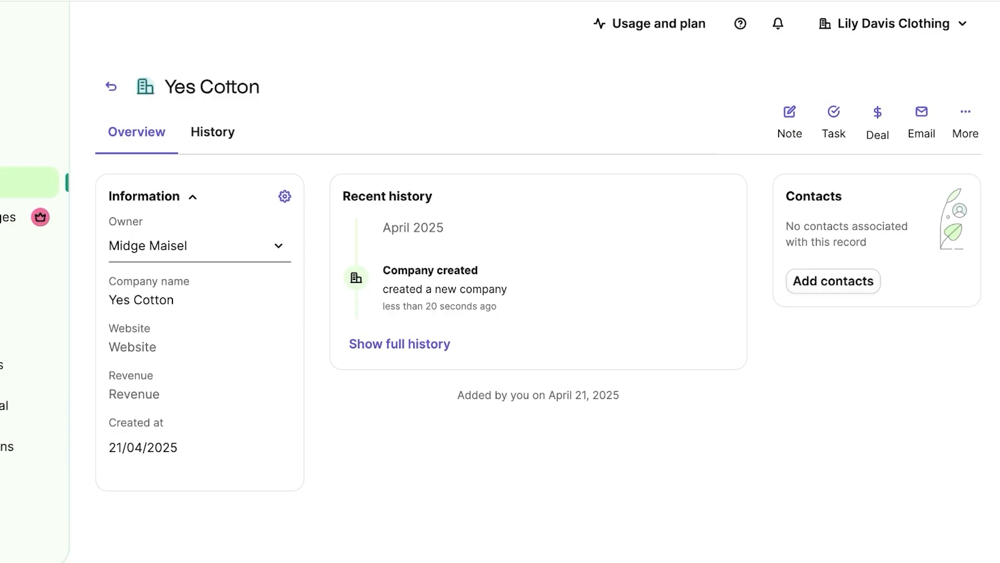
{"action": "left_click", "coordinate": [966, 111]}
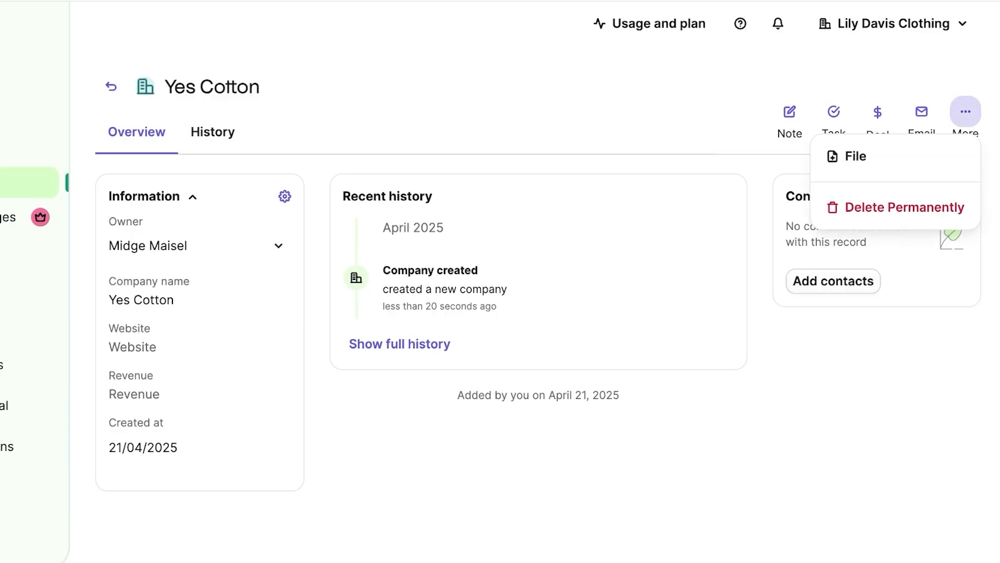
{"action": "key", "text": "Escape"}
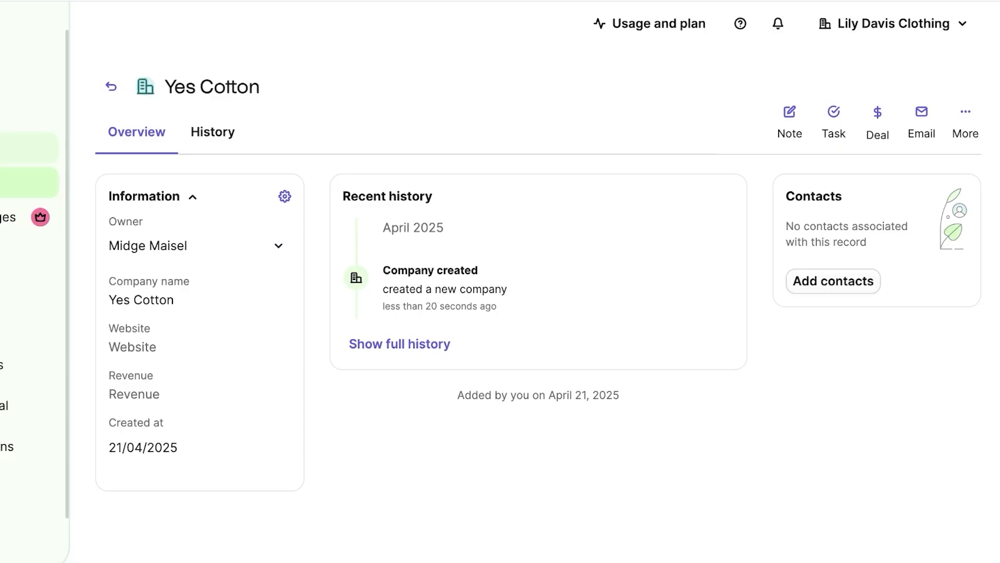
{"action": "left_click", "coordinate": [26, 148]}
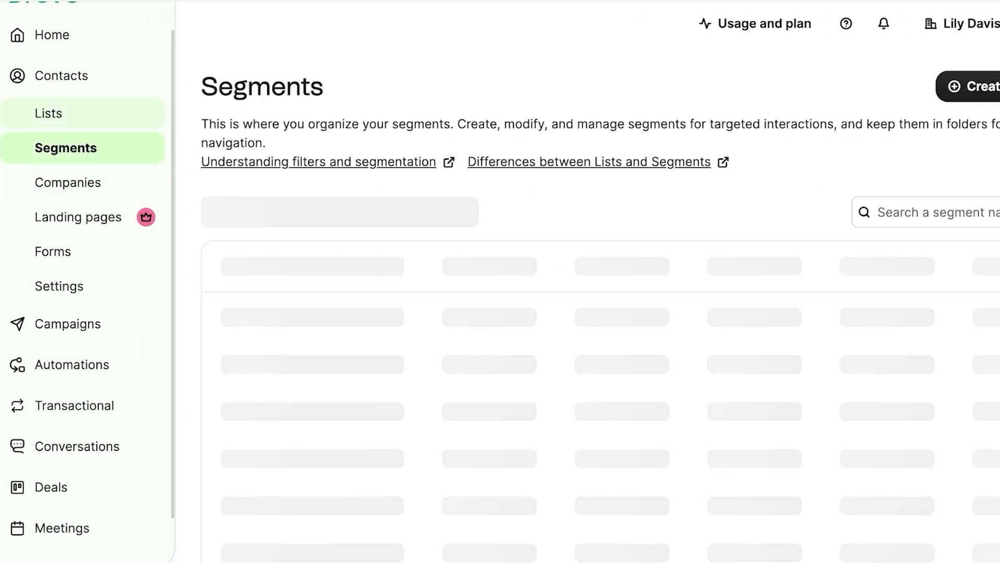
Step: Go to the contacts database and remove its active filter
{"action": "left_click", "coordinate": [62, 75]}
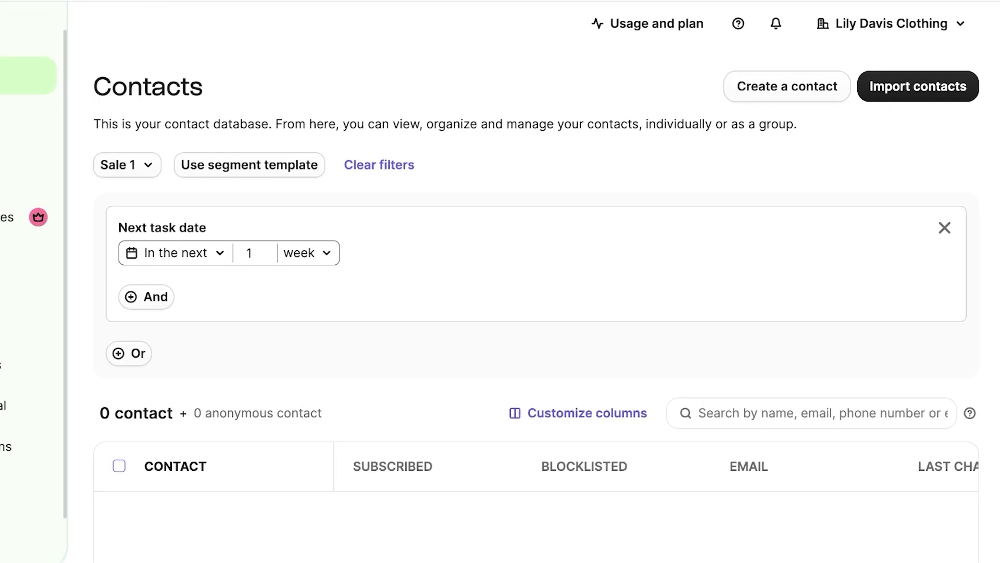
{"action": "left_click", "coordinate": [944, 228]}
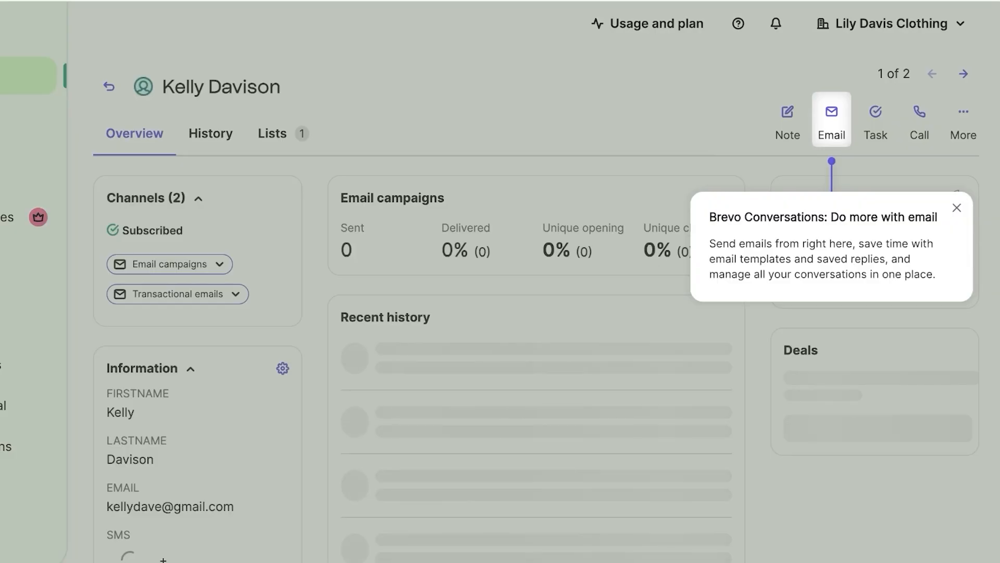
{"action": "key", "text": "Escape"}
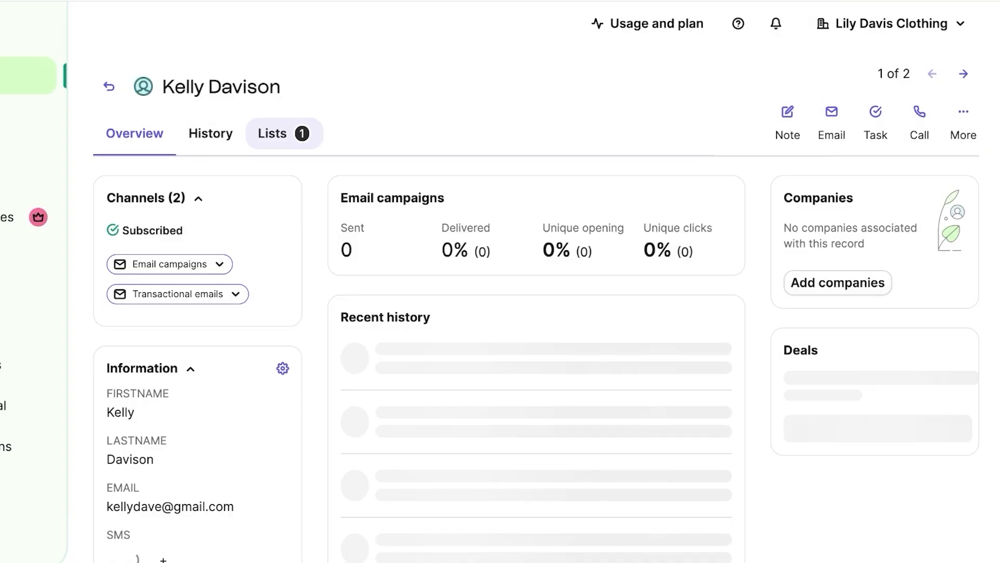
{"action": "scroll", "coordinate": [537, 333], "scroll_direction": "down", "scroll_amount": 4}
{"action": "scroll", "coordinate": [536, 333], "scroll_direction": "up", "scroll_amount": 4}
{"action": "scroll", "coordinate": [536, 334], "scroll_direction": "down", "scroll_amount": 1}
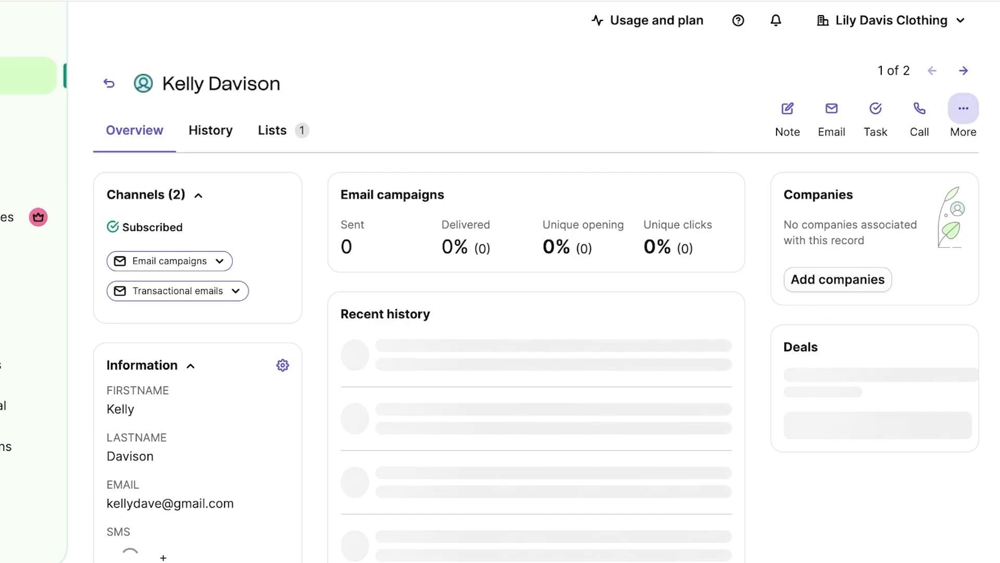
Step: Review the contact's extra actions, then go to the sign-up Forms page
{"action": "left_click", "coordinate": [963, 108]}
{"action": "left_click", "coordinate": [646, 99]}
{"action": "scroll", "coordinate": [536, 333], "scroll_direction": "down", "scroll_amount": 4}
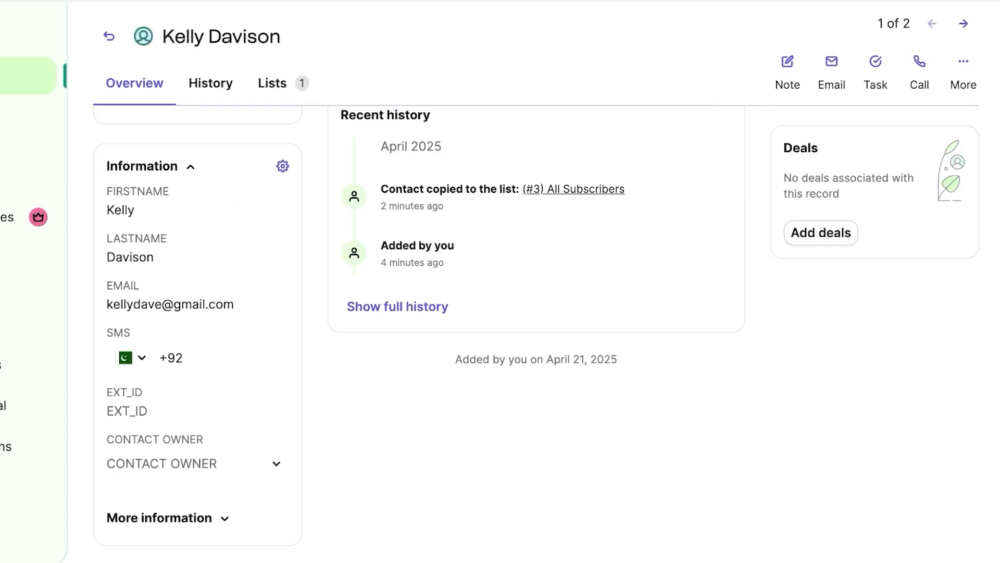
{"action": "scroll", "coordinate": [536, 334], "scroll_direction": "up", "scroll_amount": 2}
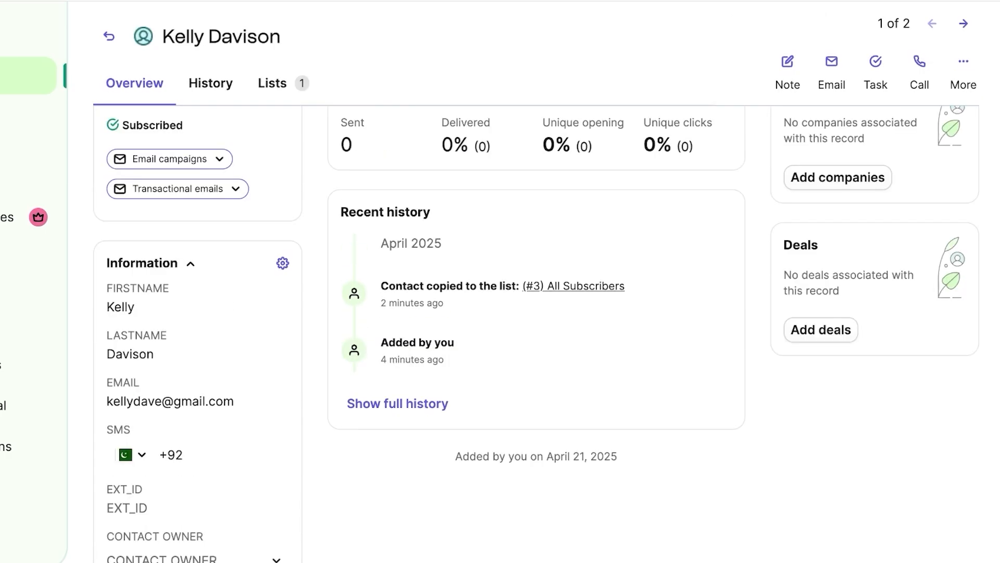
{"action": "scroll", "coordinate": [536, 333], "scroll_direction": "up", "scroll_amount": 2}
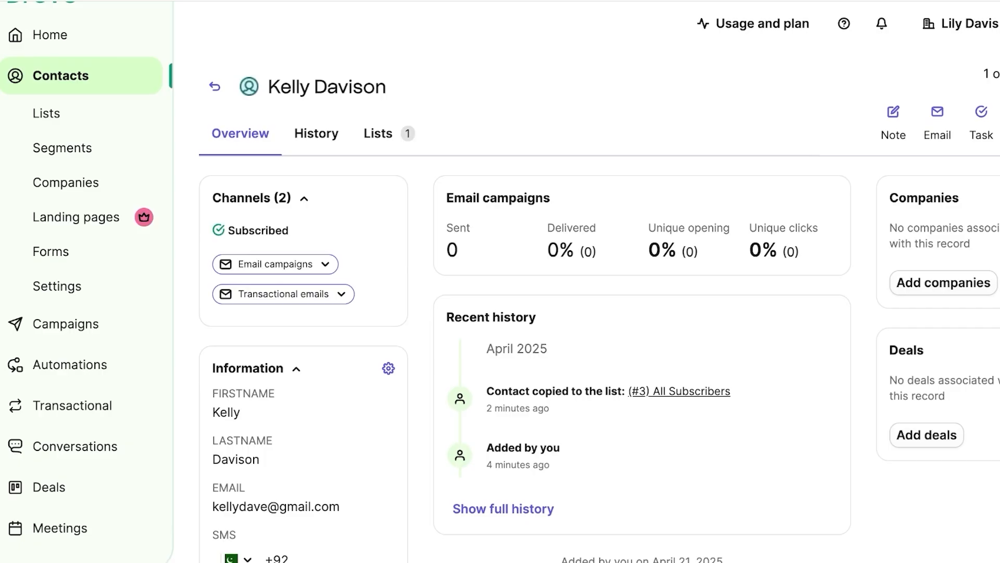
{"action": "left_click", "coordinate": [51, 252]}
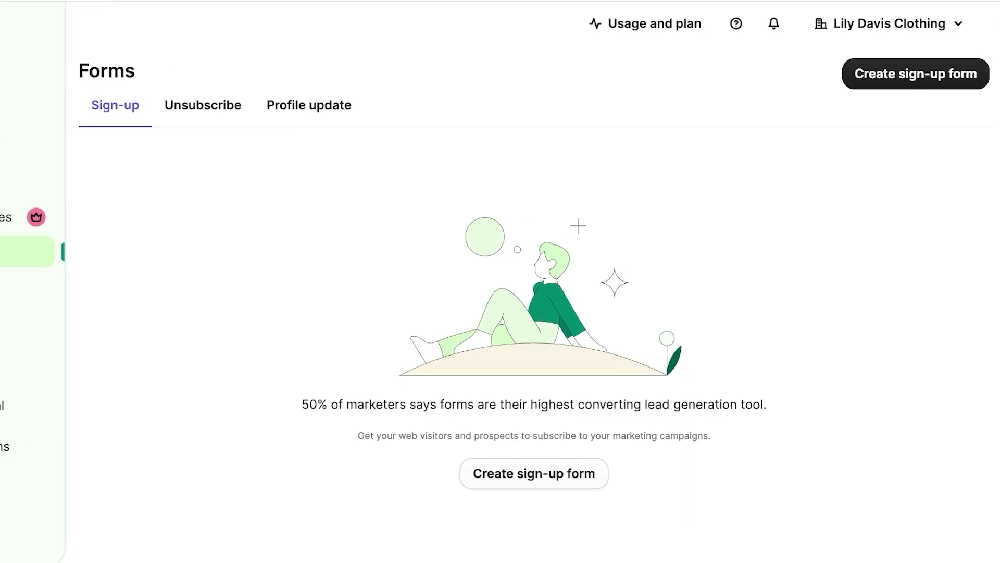
Step: Create a Full page/embedded sign-up form named 'Exclusive Insider Signup'
{"action": "left_click", "coordinate": [916, 74]}
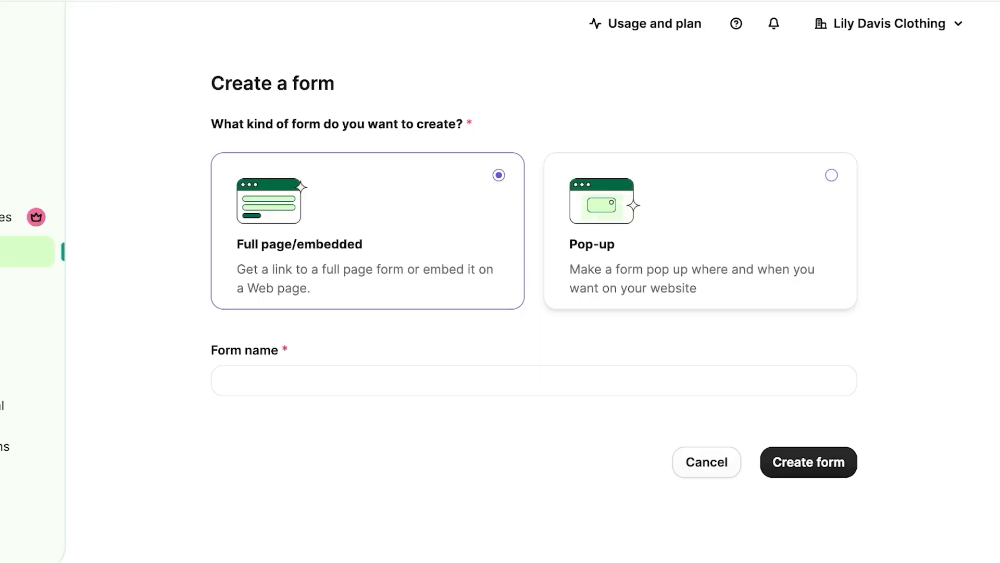
{"action": "left_click", "coordinate": [700, 231]}
{"action": "left_click", "coordinate": [368, 231]}
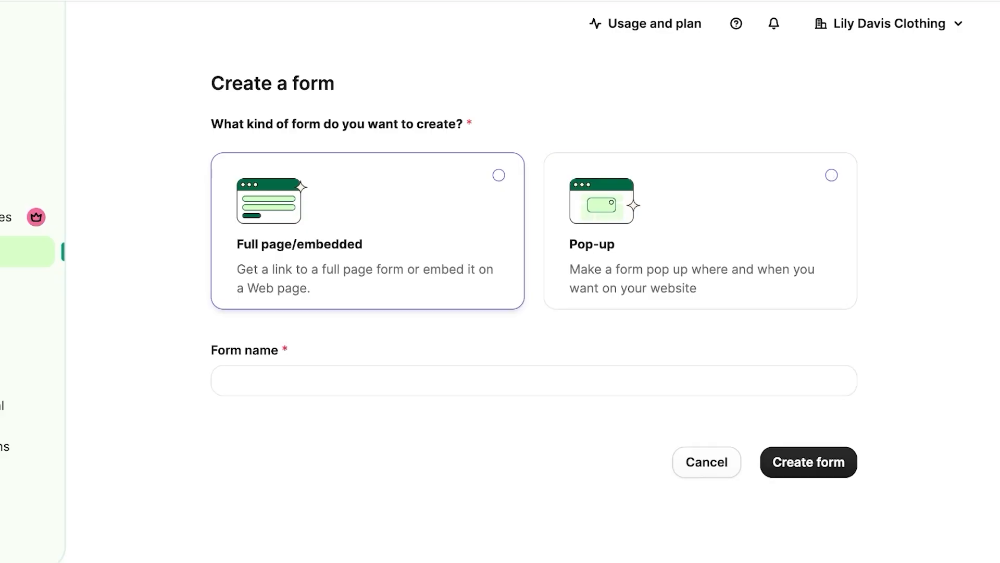
{"action": "left_click", "coordinate": [700, 231]}
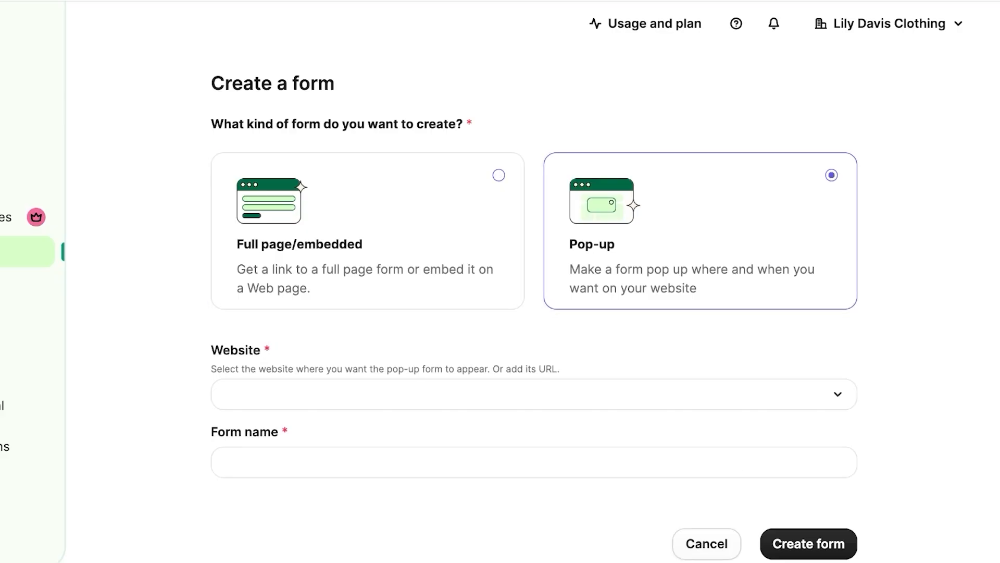
{"action": "left_click", "coordinate": [534, 395]}
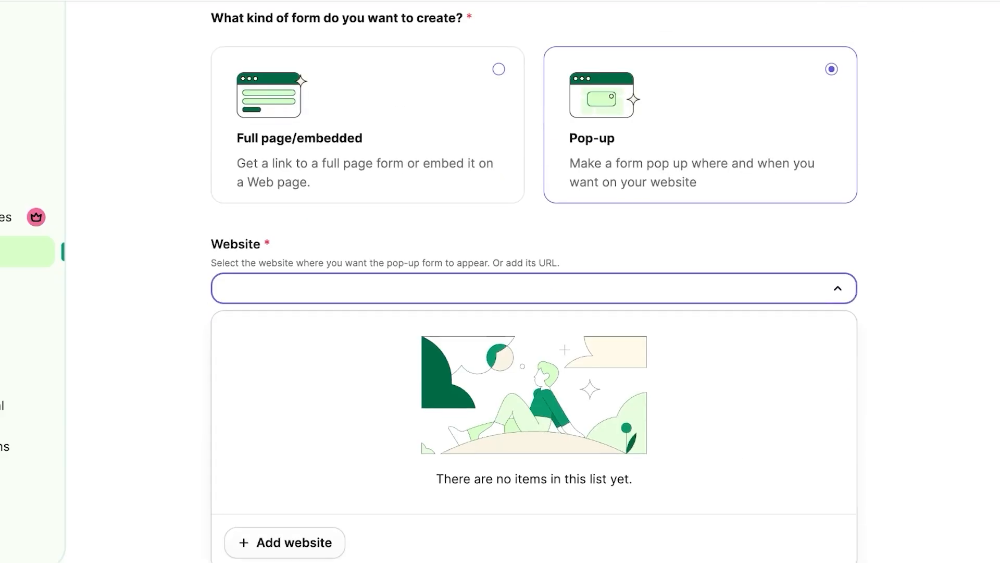
{"action": "left_click", "coordinate": [368, 224]}
{"action": "left_click", "coordinate": [367, 231]}
{"action": "left_click", "coordinate": [534, 380]}
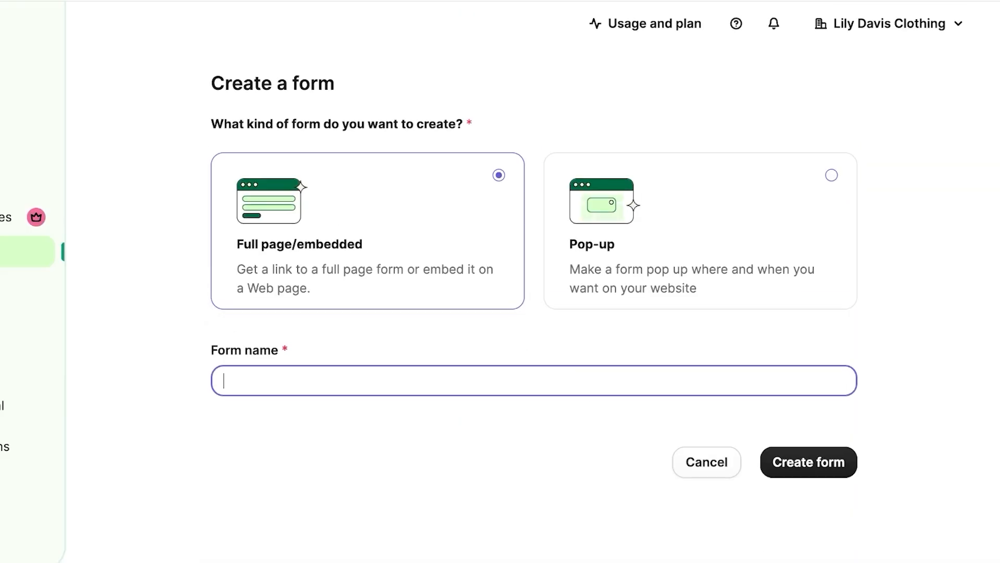
{"action": "type", "text": "A"}
{"action": "key", "text": "BackSpace"}
{"action": "type", "text": "Exclusive Insider Signup"}
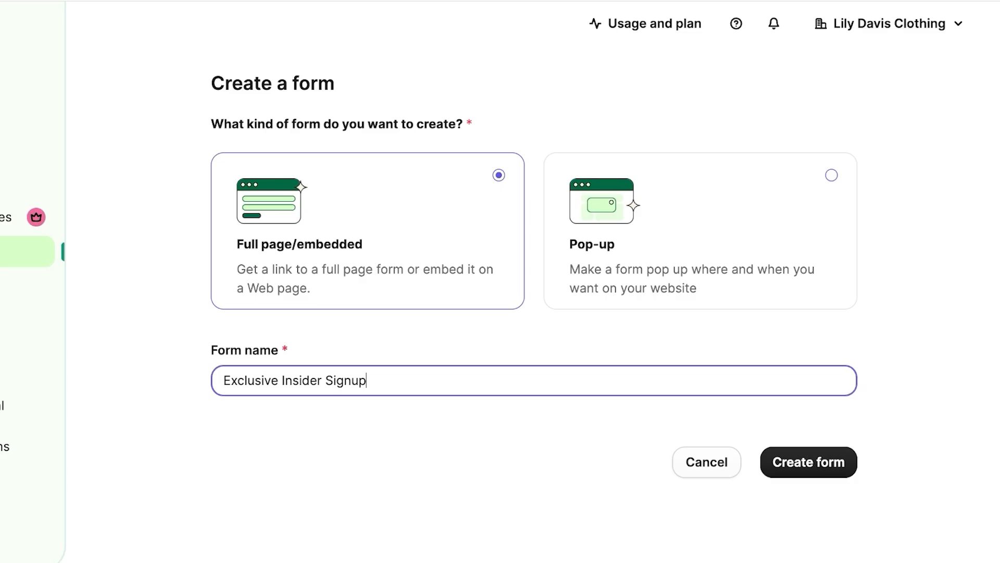
{"action": "key", "text": "Return"}
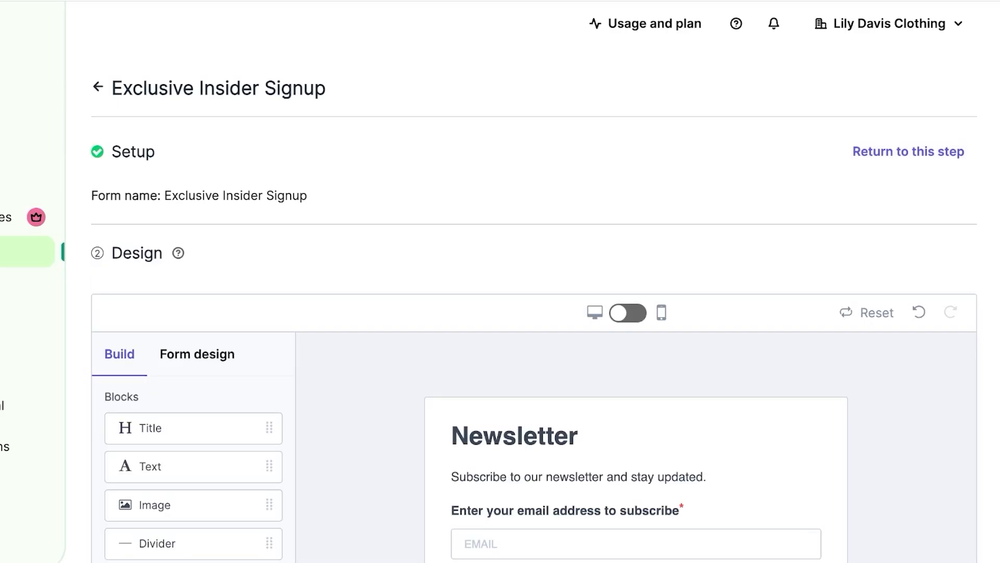
Step: Replace the Newsletter title with 'Become an Insider!'
{"action": "scroll", "coordinate": [534, 312], "scroll_direction": "down", "scroll_amount": 9}
{"action": "scroll", "coordinate": [534, 313], "scroll_direction": "up", "scroll_amount": 7}
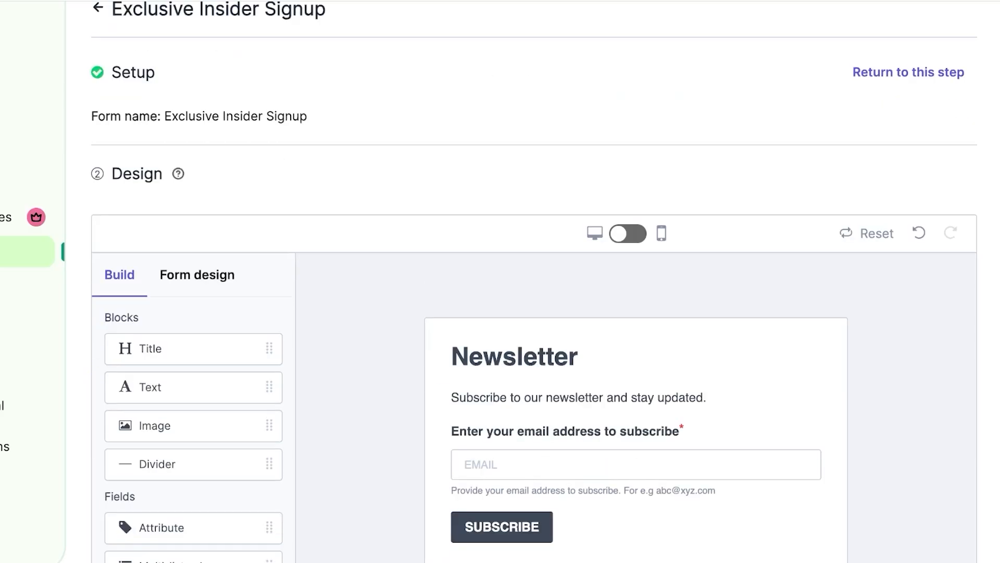
{"action": "left_click", "coordinate": [538, 357]}
{"action": "scroll", "coordinate": [539, 357], "scroll_direction": "down", "scroll_amount": 1}
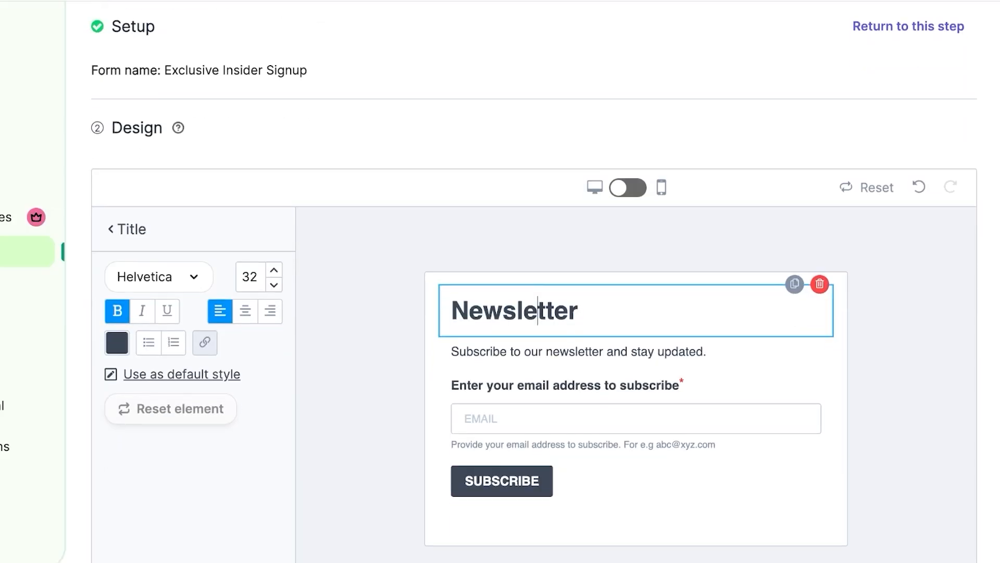
{"action": "key", "text": "ctrl+a"}
{"action": "type", "text": "A"}
{"action": "key", "text": "BackSpace"}
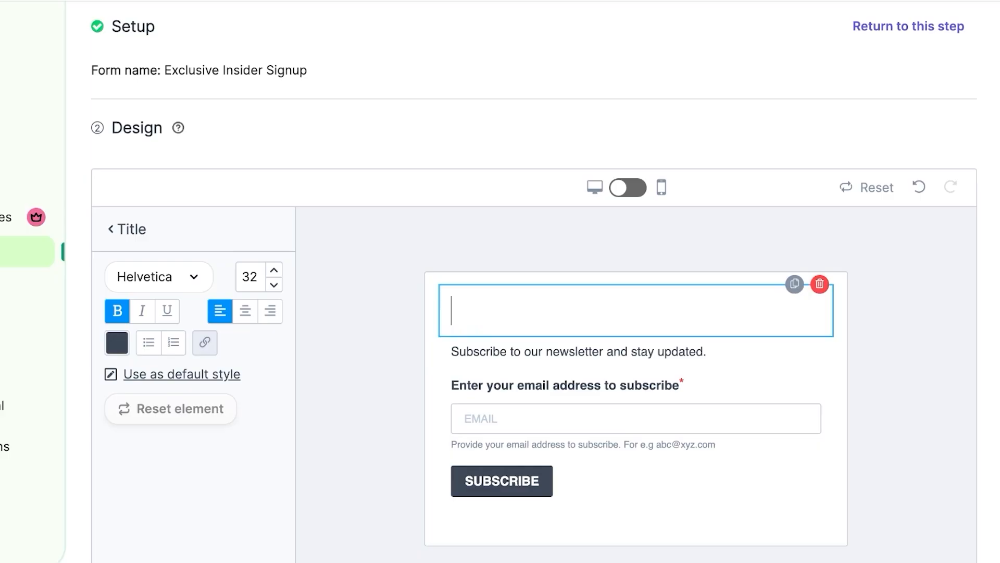
{"action": "type", "text": "Become a"}
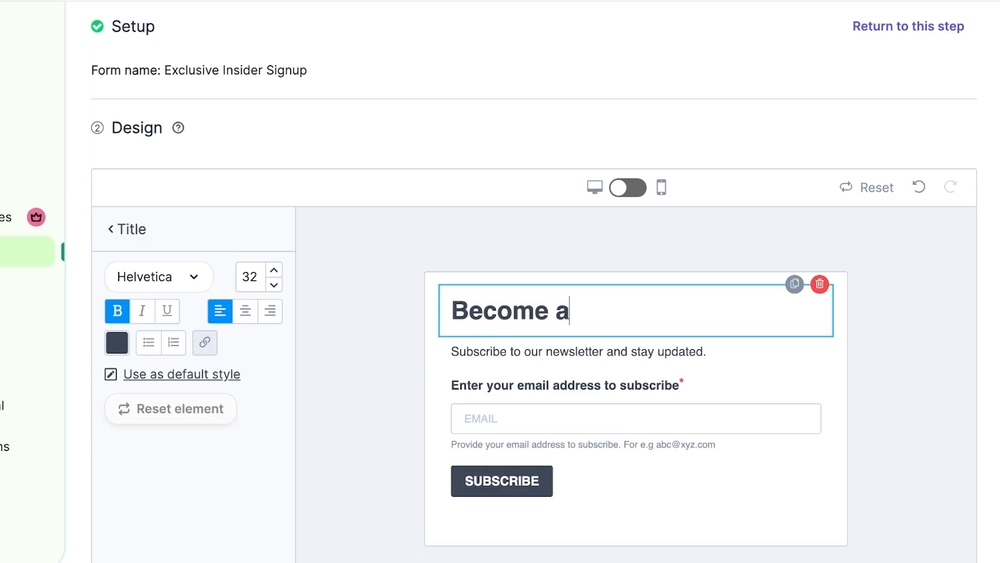
{"action": "type", "text": "n Insider!"}
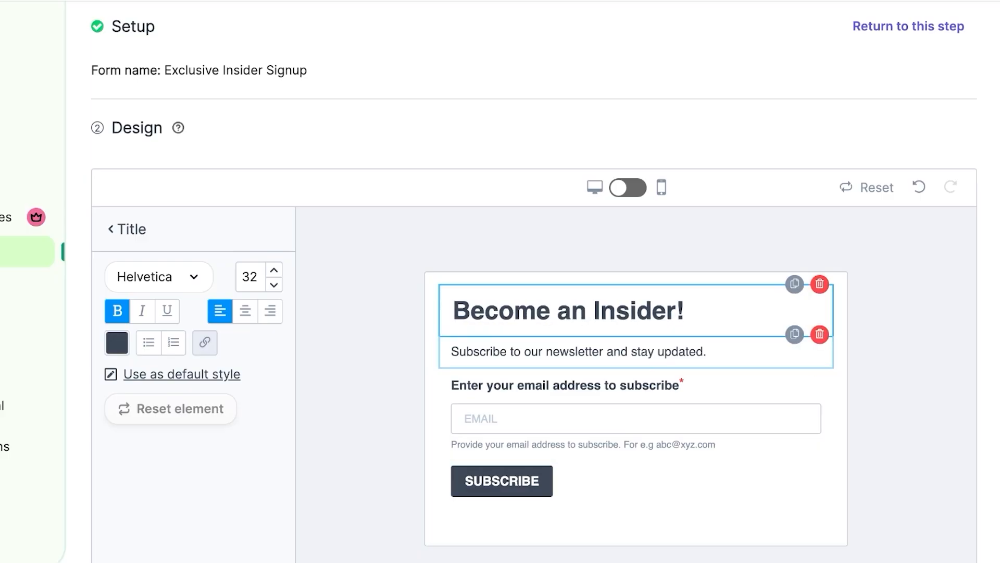
Step: Rewrite the subtitle ending as 'exclusive insider program to get news on our launches, pre-sales, and much more!'
{"action": "triple_click", "coordinate": [534, 352]}
{"action": "left_click", "coordinate": [531, 352]}
{"action": "left_click_drag", "start_coordinate": [553, 352], "coordinate": [707, 352]}
{"action": "key", "text": "BackSpace"}
{"action": "key", "text": "BackSpace"}
{"action": "type", "text": "excl"}
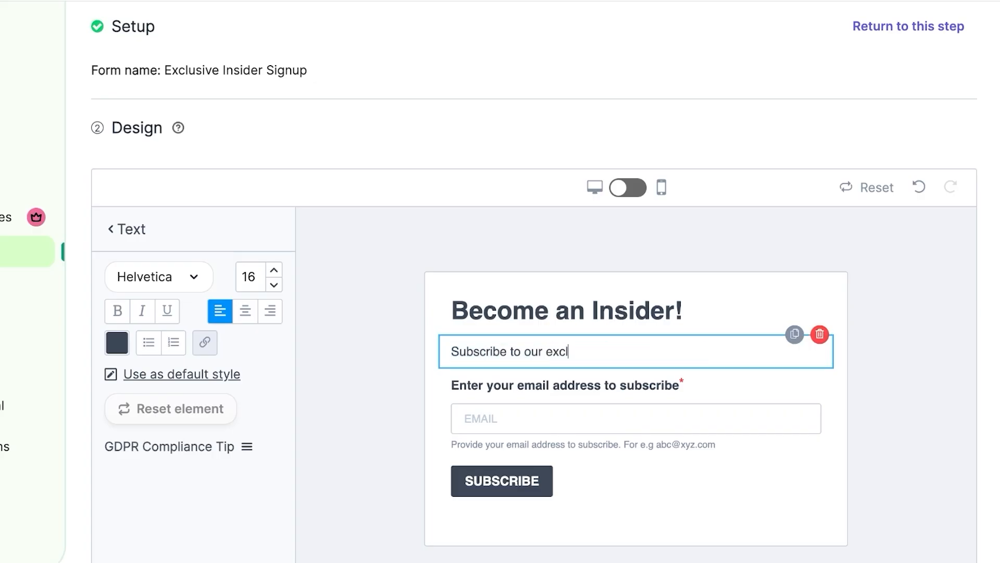
{"action": "type", "text": "usive insider program to"}
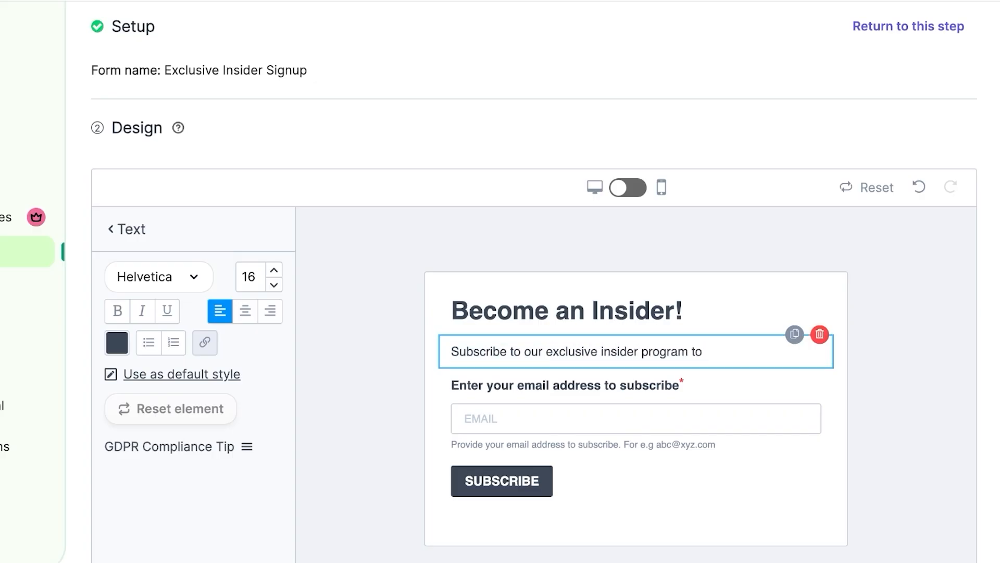
{"action": "type", "text": " get news on our launches, p"}
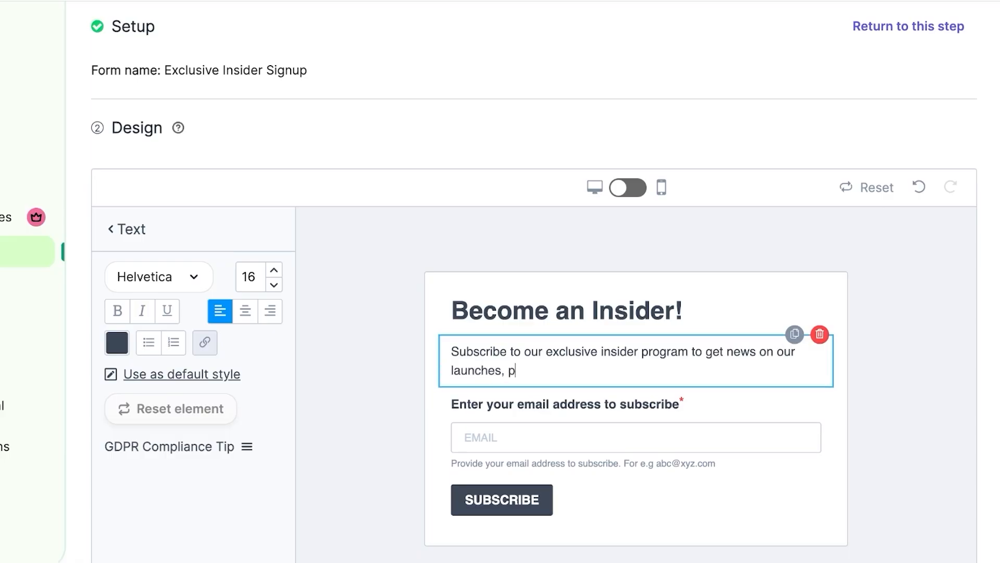
{"action": "type", "text": "re-sales, and much more!"}
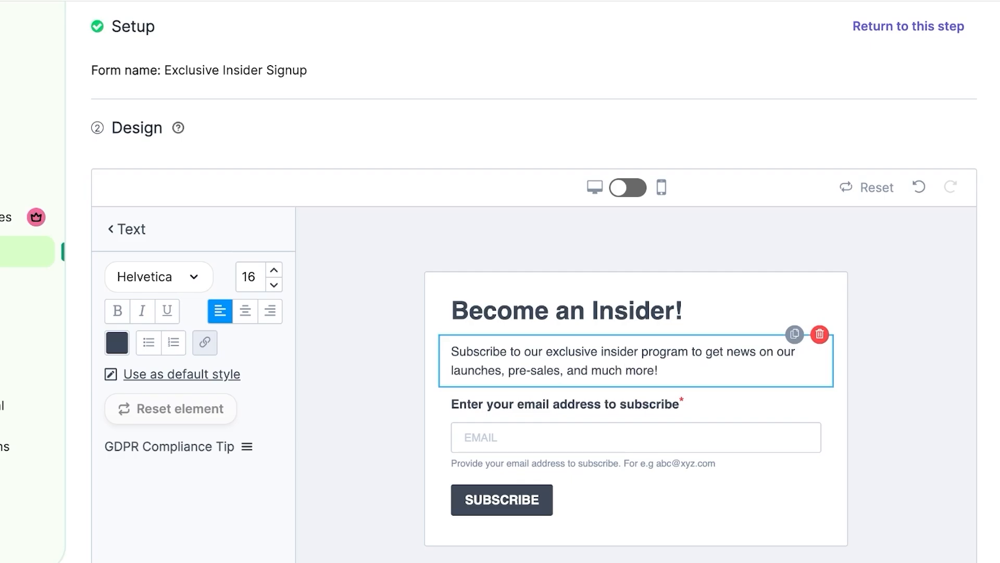
Step: Set the 'Become an Insider!' title font to Palatino after trying Cursive
{"action": "scroll", "coordinate": [896, 396], "scroll_direction": "down", "scroll_amount": 3}
{"action": "left_click", "coordinate": [896, 364]}
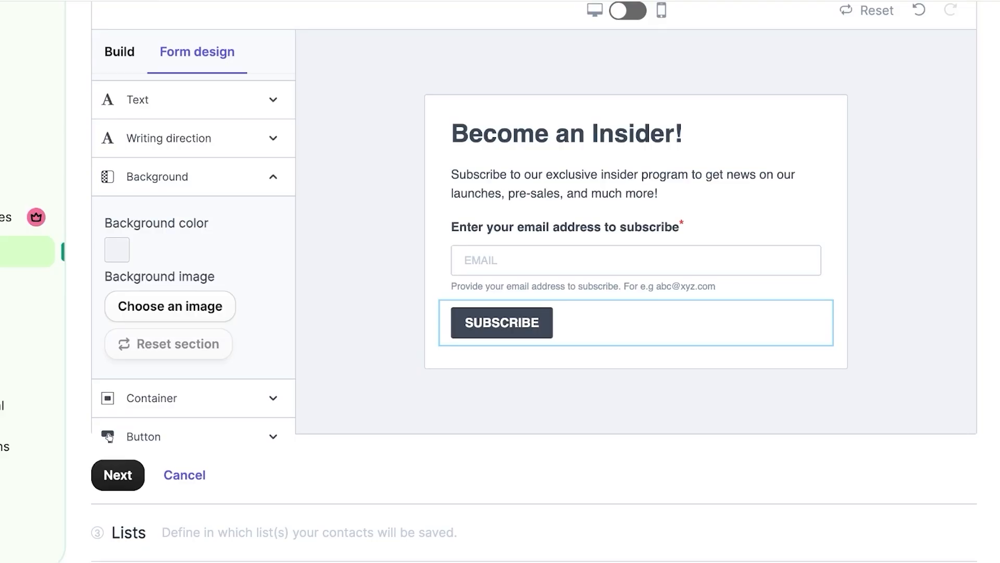
{"action": "scroll", "coordinate": [636, 336], "scroll_direction": "up", "scroll_amount": 1}
{"action": "left_click", "coordinate": [469, 163]}
{"action": "left_click", "coordinate": [365, 172]}
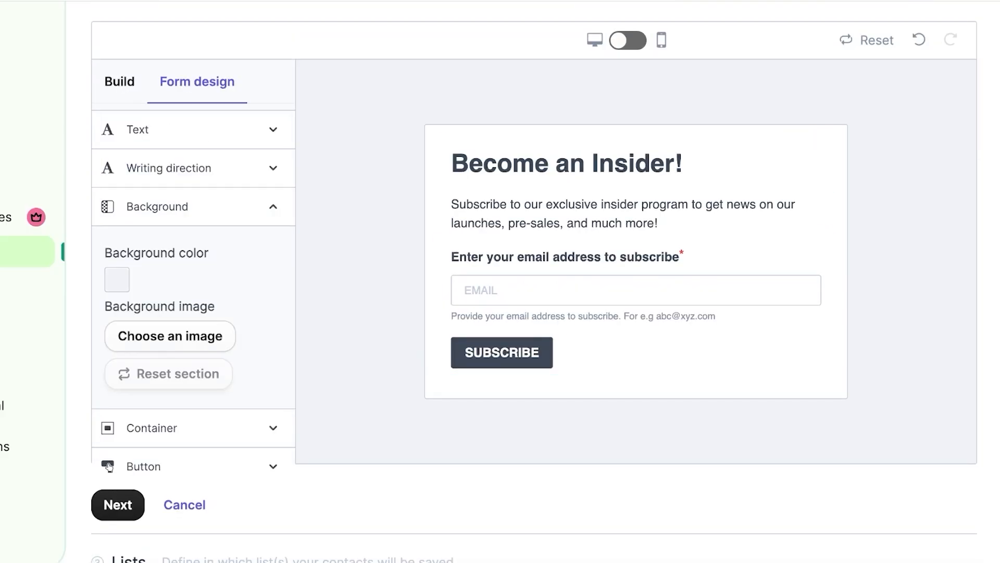
{"action": "left_click", "coordinate": [514, 156]}
{"action": "triple_click", "coordinate": [514, 163]}
{"action": "left_click", "coordinate": [156, 129]}
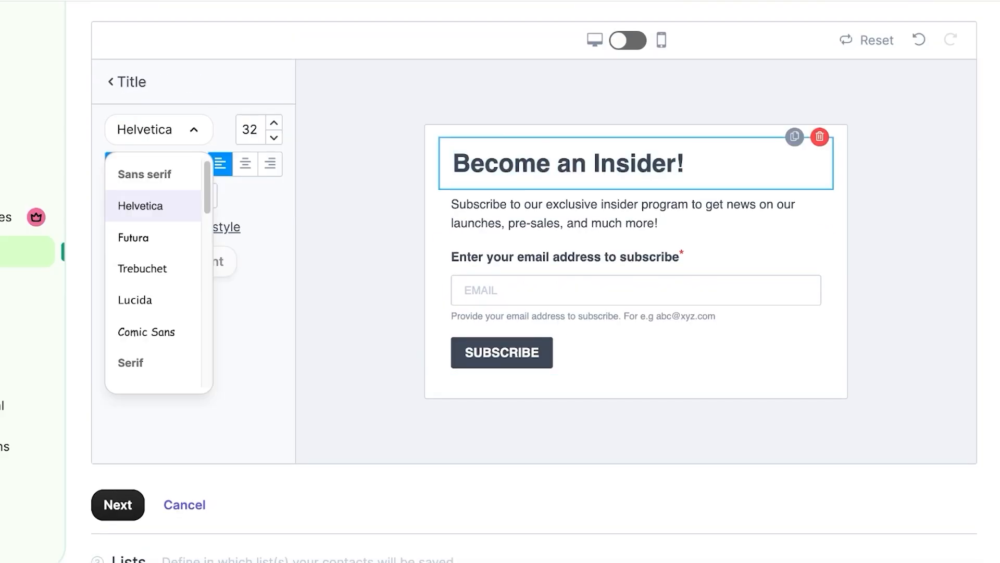
{"action": "scroll", "coordinate": [154, 271], "scroll_direction": "down", "scroll_amount": 5}
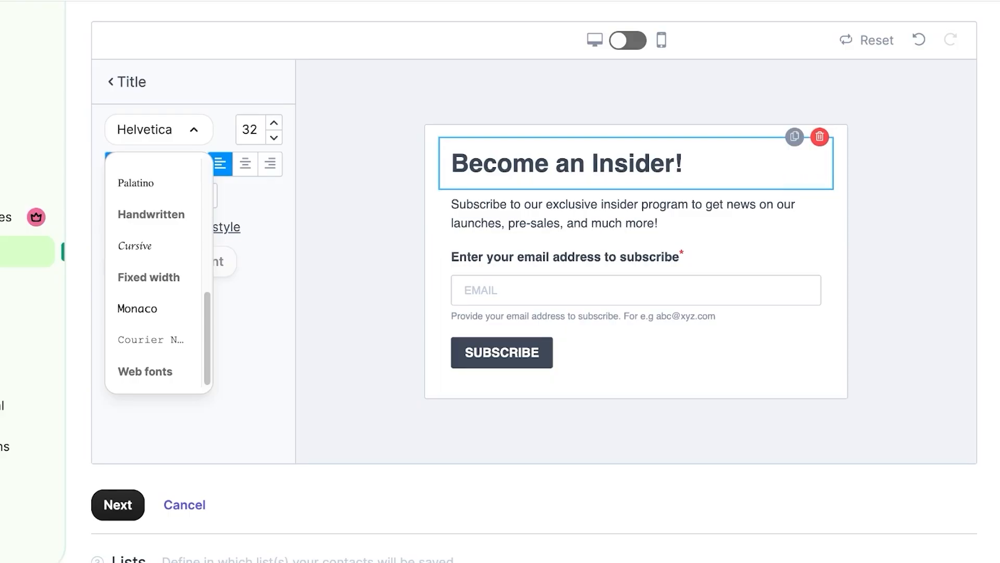
{"action": "left_click", "coordinate": [135, 245]}
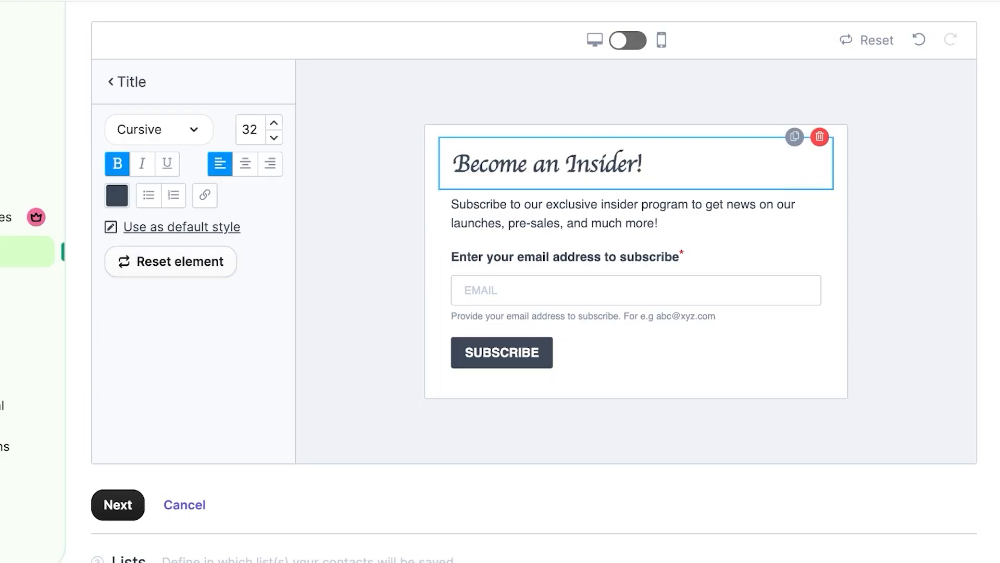
{"action": "left_click", "coordinate": [156, 129]}
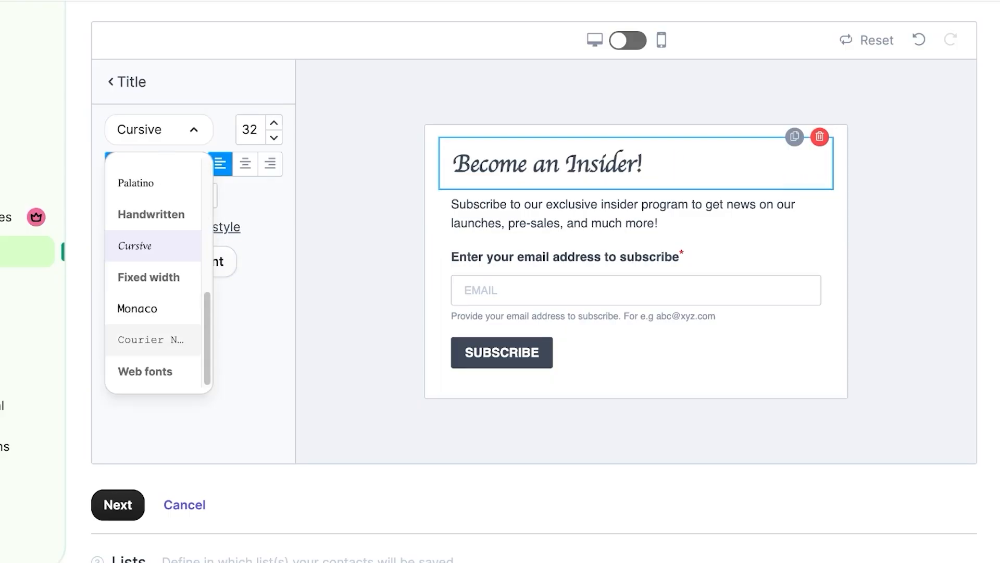
{"action": "scroll", "coordinate": [154, 337], "scroll_direction": "down", "scroll_amount": 7}
{"action": "scroll", "coordinate": [153, 333], "scroll_direction": "up", "scroll_amount": 10}
{"action": "scroll", "coordinate": [154, 300], "scroll_direction": "up", "scroll_amount": 3}
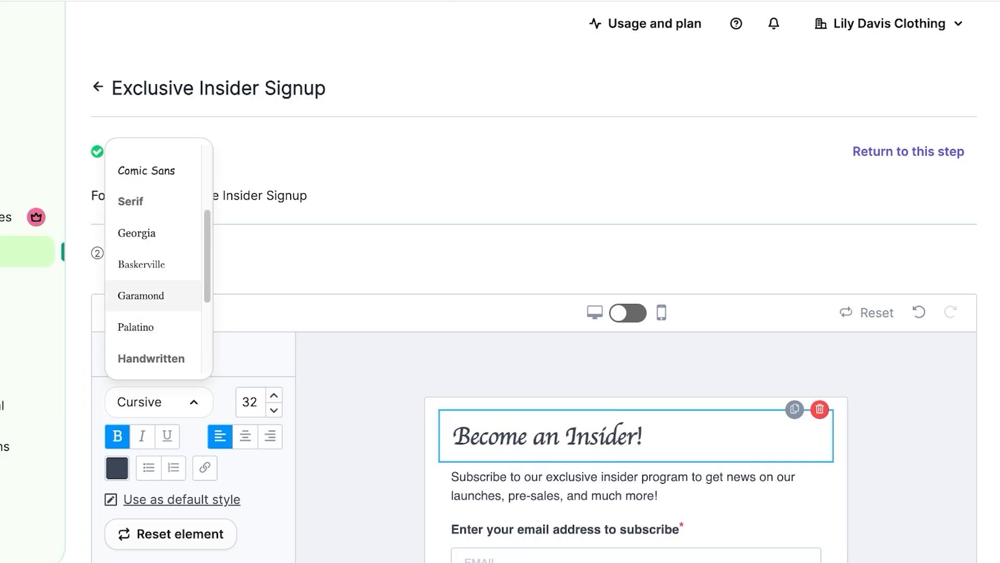
{"action": "left_click", "coordinate": [137, 328]}
{"action": "scroll", "coordinate": [521, 365], "scroll_direction": "down", "scroll_amount": 3}
Step: Set the subscribe paragraph's font to Georgia
{"action": "left_click", "coordinate": [568, 353]}
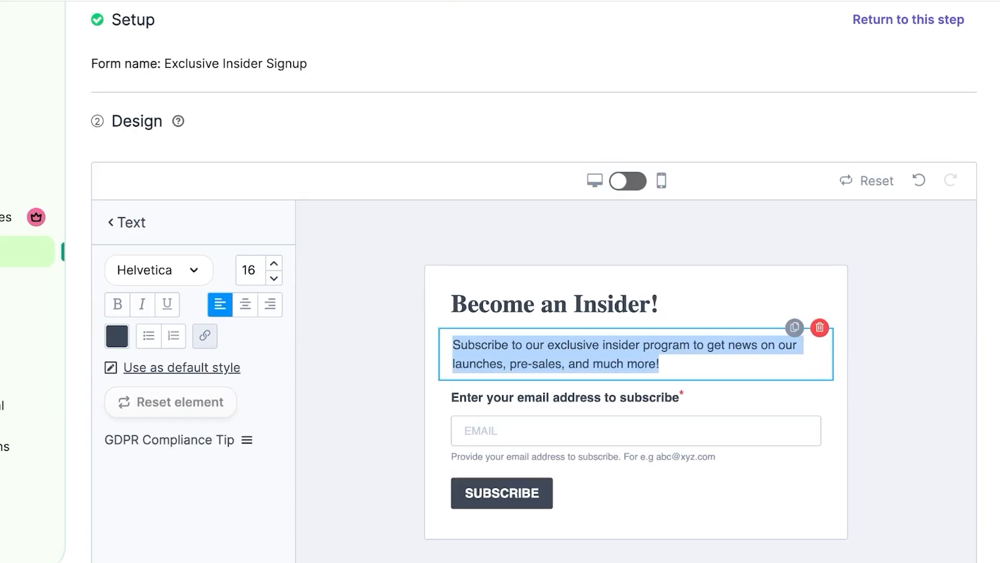
{"action": "left_click", "coordinate": [159, 270]}
{"action": "scroll", "coordinate": [151, 364], "scroll_direction": "down", "scroll_amount": 3}
{"action": "left_click", "coordinate": [140, 365]}
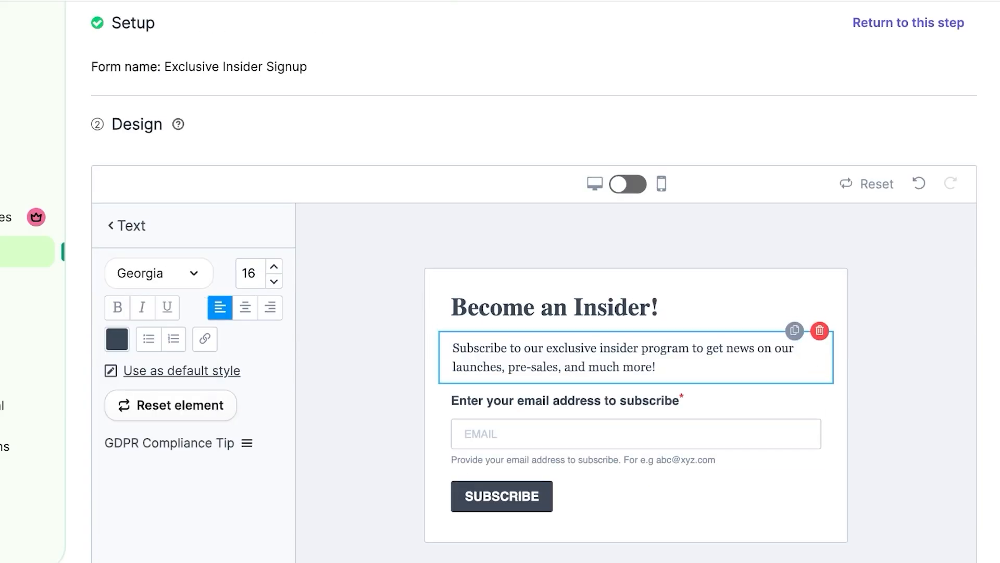
{"action": "left_click", "coordinate": [635, 404]}
Step: Give the form's background a pink colour in the Background settings
{"action": "left_click", "coordinate": [368, 435]}
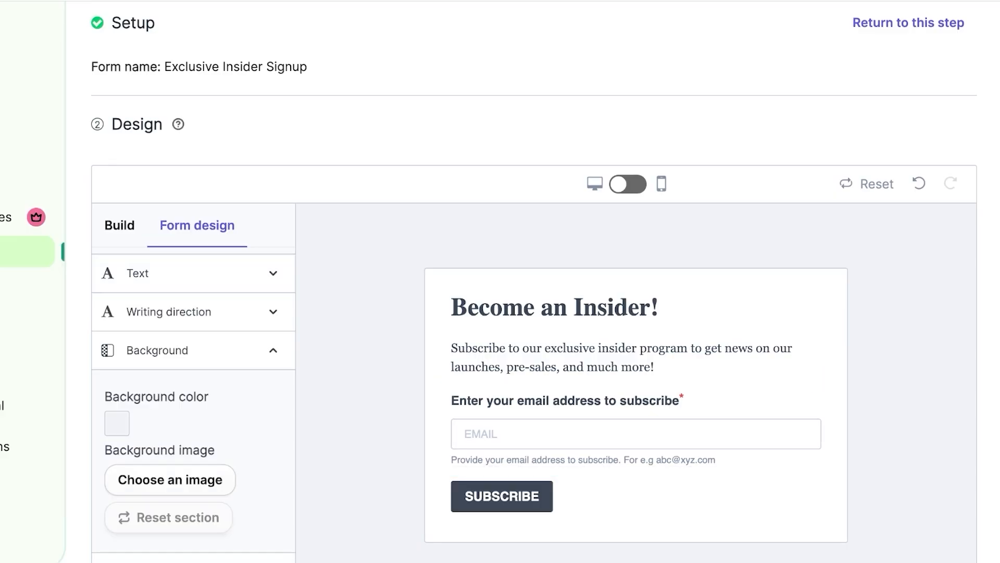
{"action": "scroll", "coordinate": [193, 404], "scroll_direction": "down", "scroll_amount": 1}
{"action": "scroll", "coordinate": [109, 423], "scroll_direction": "down", "scroll_amount": 5}
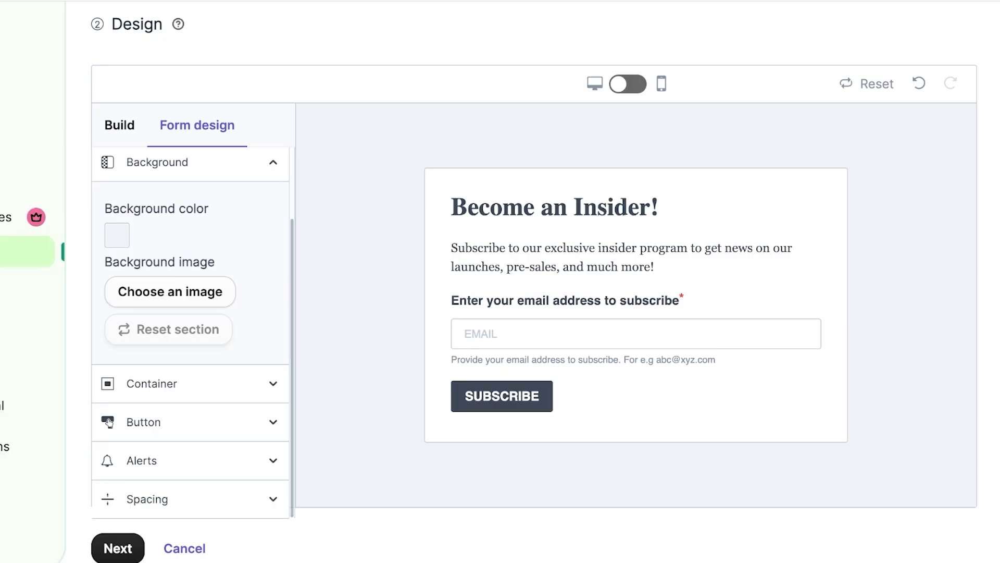
{"action": "left_click", "coordinate": [117, 236]}
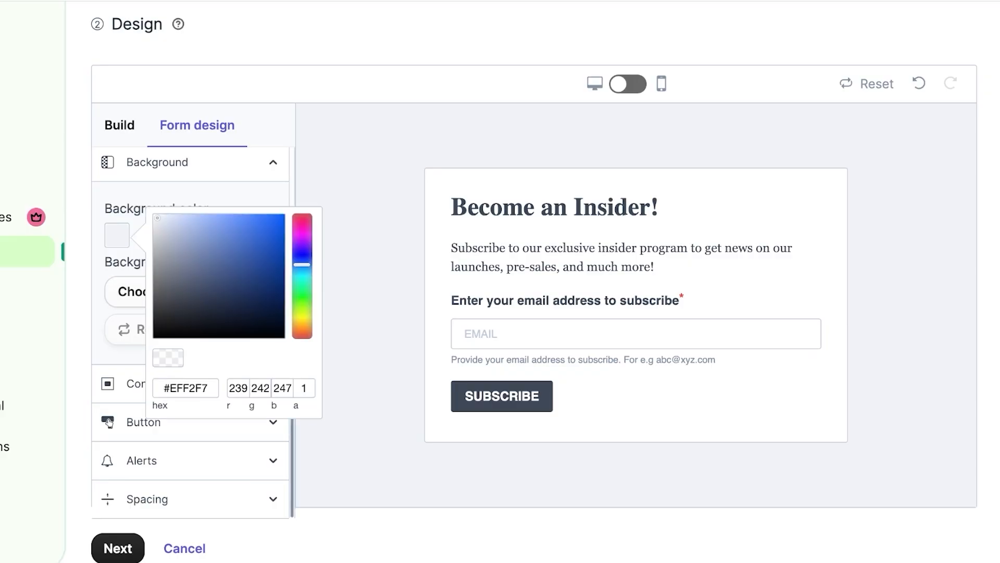
{"action": "left_click", "coordinate": [175, 283]}
{"action": "left_click_drag", "start_coordinate": [302, 264], "coordinate": [303, 233]}
{"action": "left_click_drag", "start_coordinate": [176, 282], "coordinate": [189, 226]}
{"action": "left_click", "coordinate": [359, 235]}
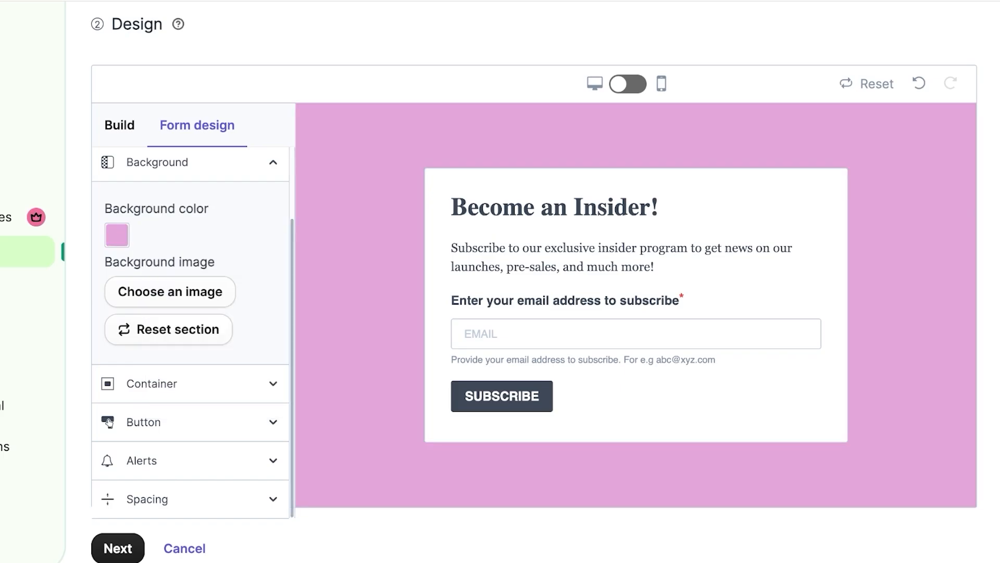
Step: Lighten and fine-tune the pink form background colour
{"action": "left_click", "coordinate": [117, 235]}
{"action": "left_click", "coordinate": [179, 218]}
{"action": "left_click", "coordinate": [360, 235]}
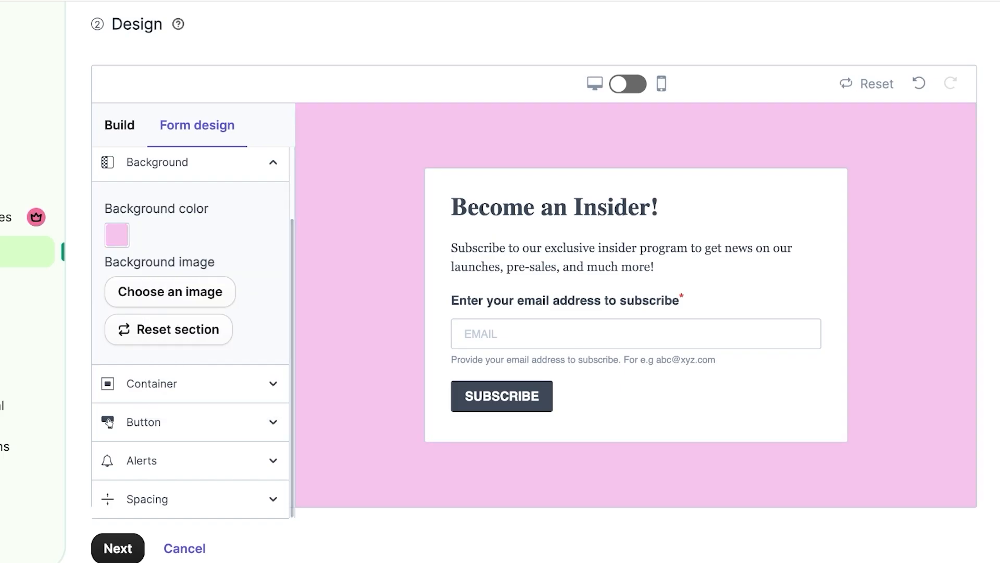
{"action": "left_click", "coordinate": [117, 236]}
{"action": "left_click", "coordinate": [302, 232]}
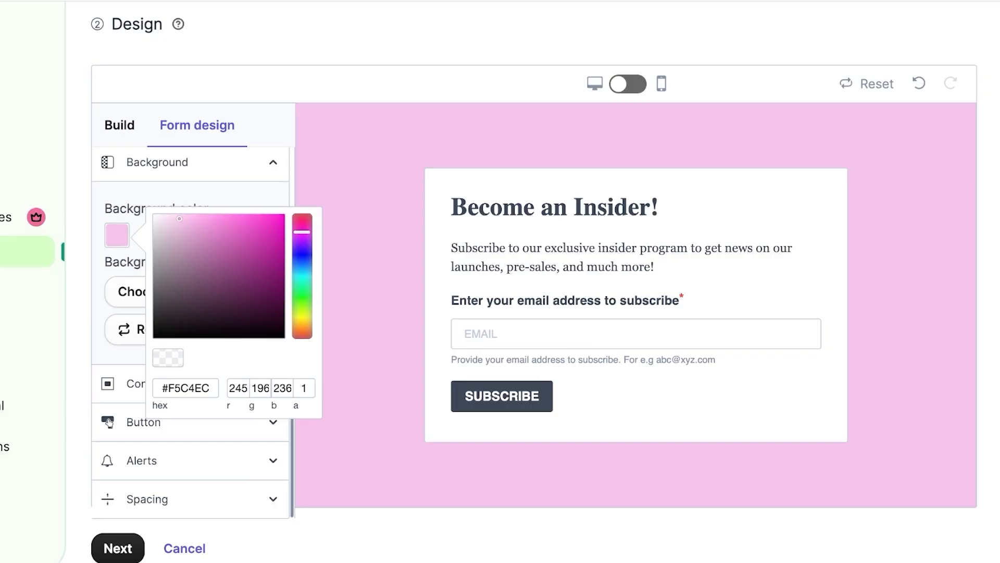
{"action": "left_click_drag", "start_coordinate": [302, 231], "coordinate": [302, 228]}
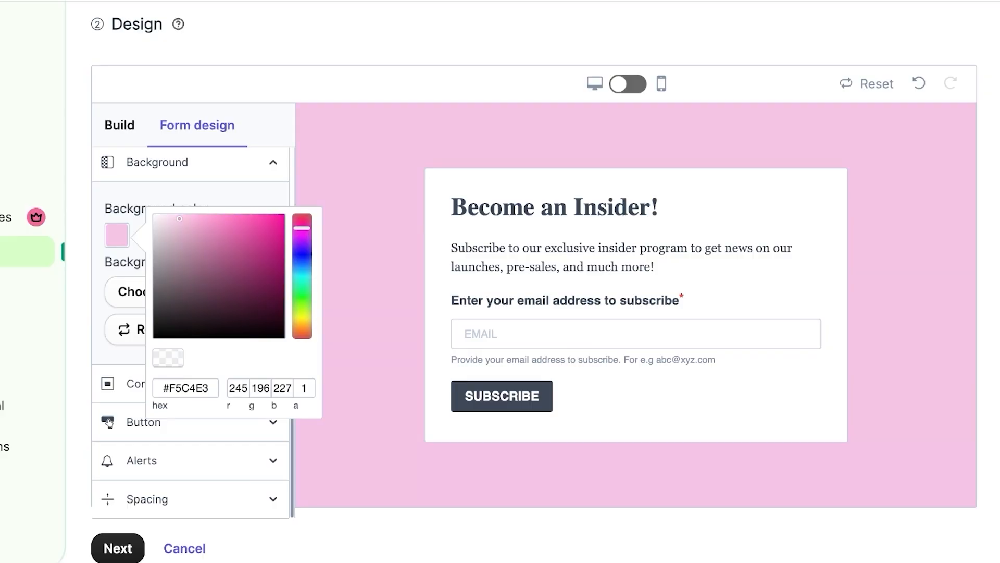
{"action": "left_click_drag", "start_coordinate": [180, 219], "coordinate": [172, 216]}
{"action": "key", "text": "Escape"}
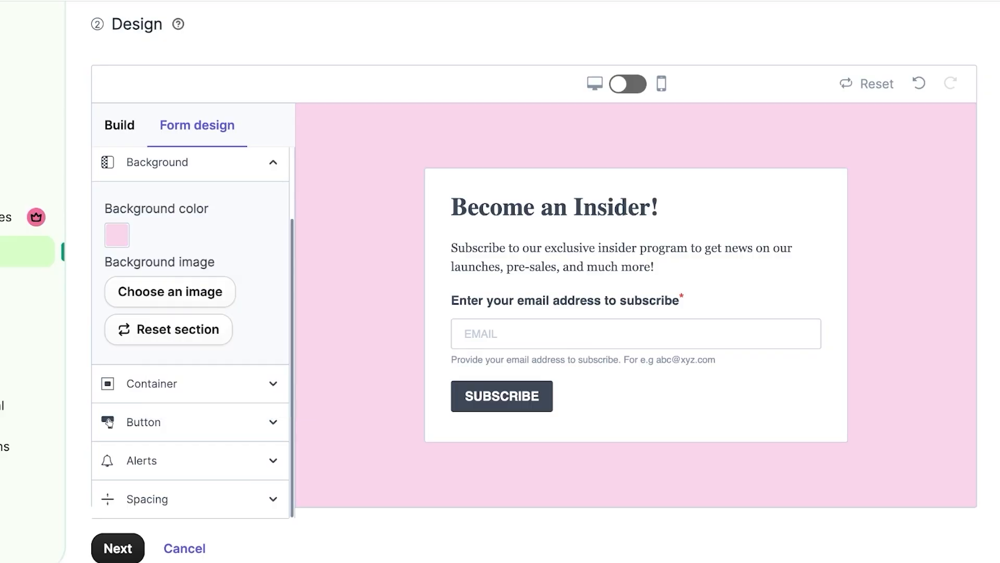
Step: Check the form container settings, keeping a vertical layout, and the subscribe button style
{"action": "left_click", "coordinate": [190, 383]}
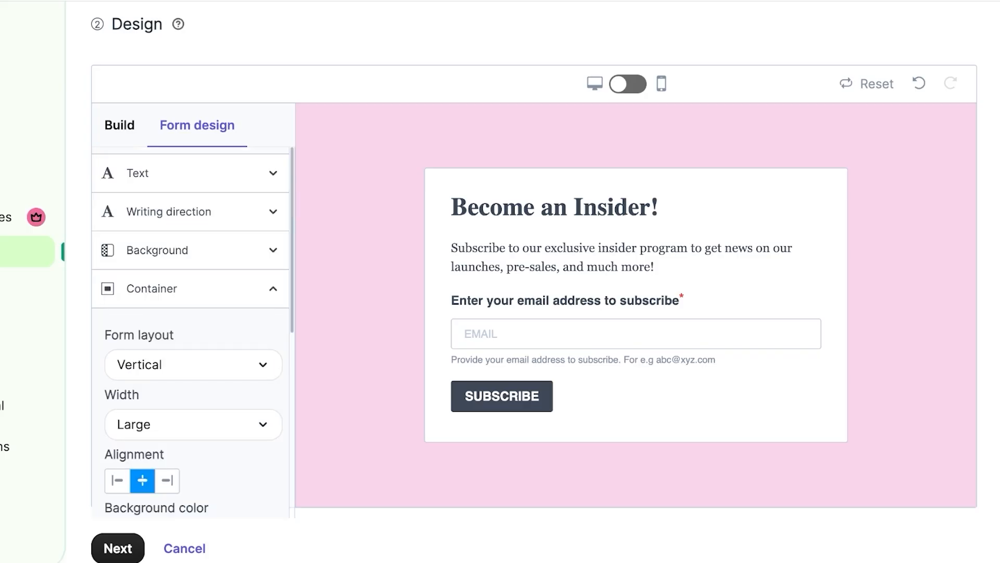
{"action": "scroll", "coordinate": [190, 331], "scroll_direction": "down", "scroll_amount": 3}
{"action": "left_click", "coordinate": [193, 195]}
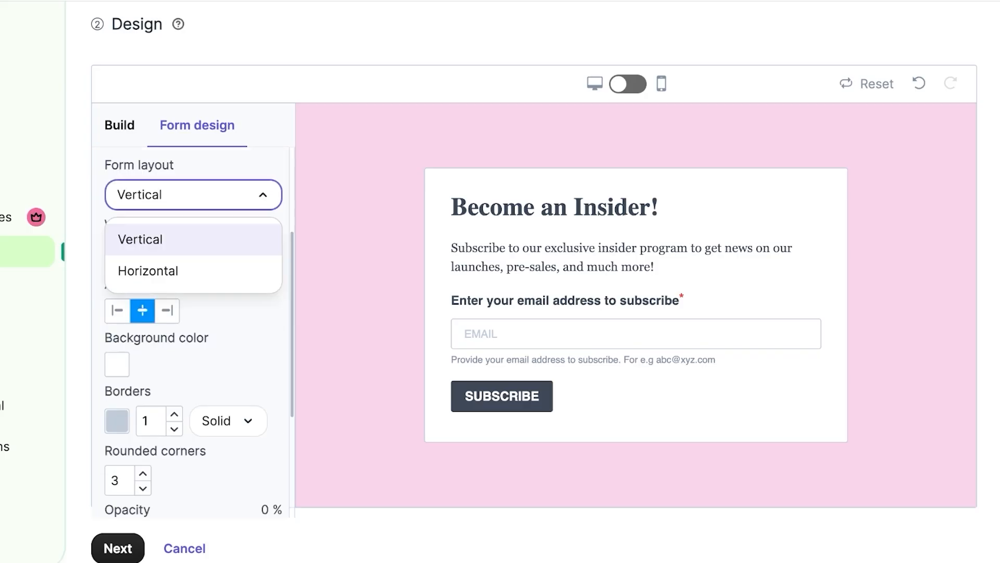
{"action": "left_click", "coordinate": [193, 194]}
{"action": "scroll", "coordinate": [193, 323], "scroll_direction": "down", "scroll_amount": 3}
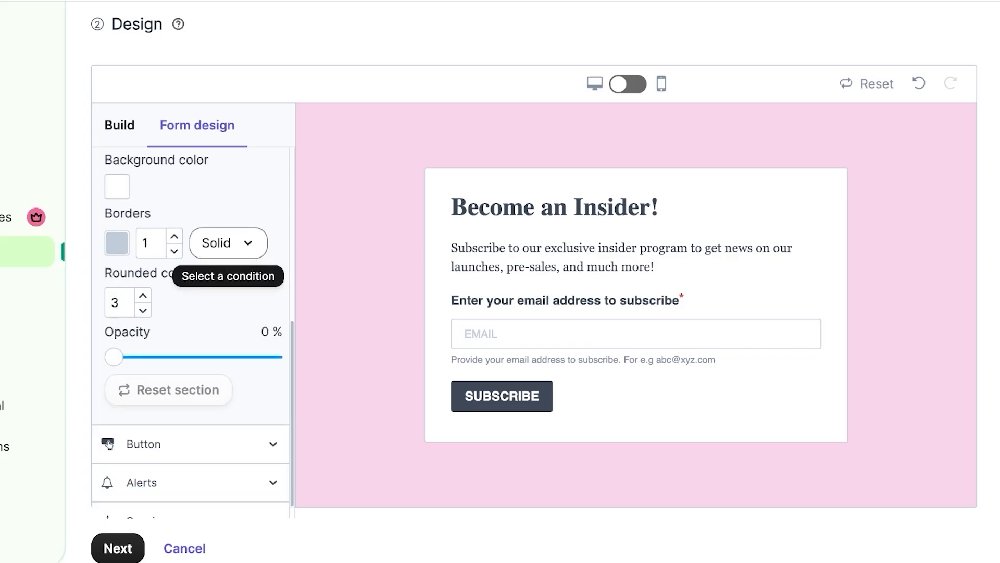
{"action": "scroll", "coordinate": [190, 323], "scroll_direction": "down", "scroll_amount": 3}
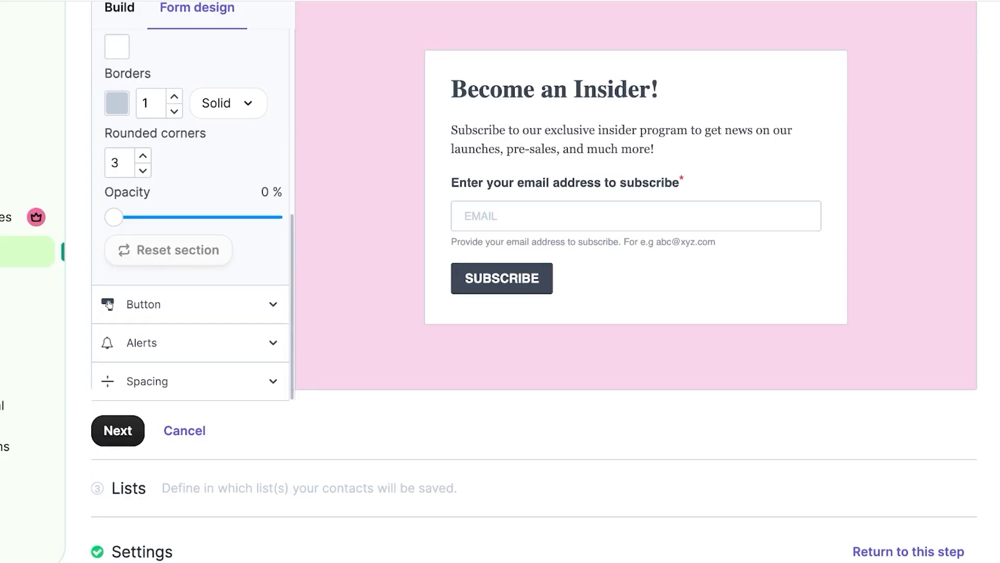
{"action": "left_click", "coordinate": [190, 304]}
{"action": "scroll", "coordinate": [190, 323], "scroll_direction": "down", "scroll_amount": 6}
{"action": "scroll", "coordinate": [190, 323], "scroll_direction": "up", "scroll_amount": 5}
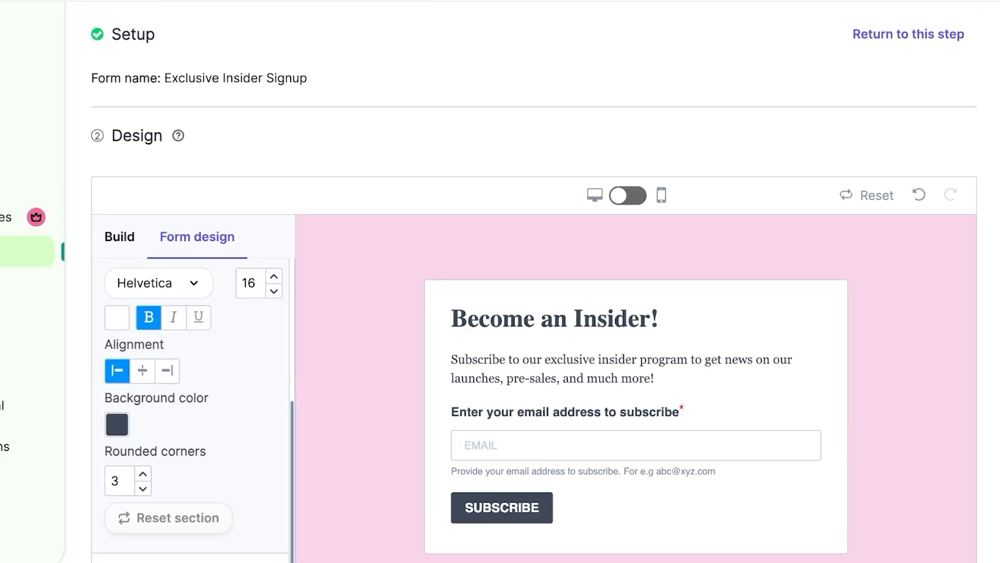
{"action": "scroll", "coordinate": [190, 323], "scroll_direction": "down", "scroll_amount": 3}
{"action": "scroll", "coordinate": [191, 323], "scroll_direction": "down", "scroll_amount": 1}
Step: Finish the design step, then reopen it to browse the available blocks and fields
{"action": "left_click", "coordinate": [118, 423]}
{"action": "scroll", "coordinate": [190, 365], "scroll_direction": "down", "scroll_amount": 1}
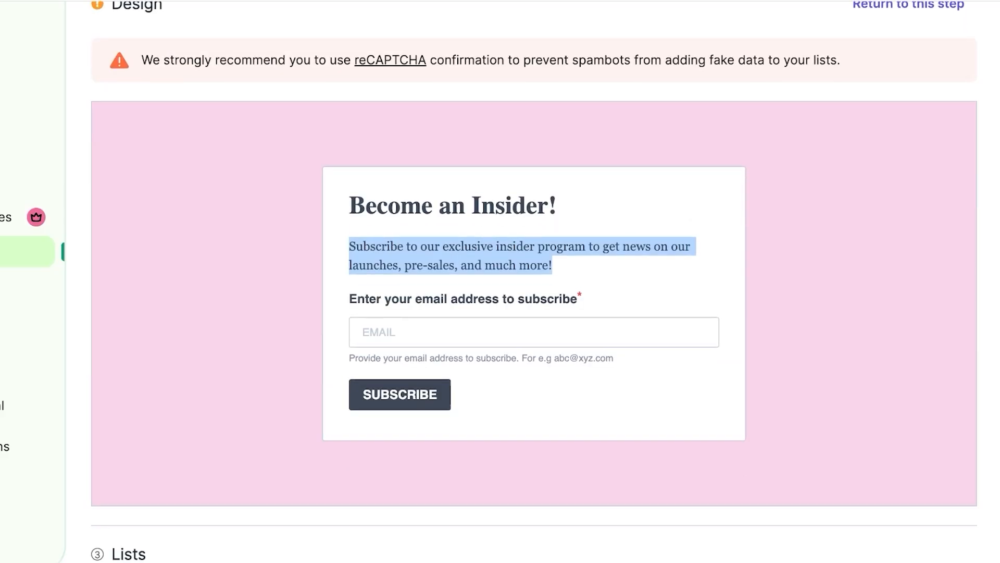
{"action": "left_click", "coordinate": [190, 364]}
{"action": "left_click", "coordinate": [908, 5]}
{"action": "scroll", "coordinate": [534, 323], "scroll_direction": "up", "scroll_amount": 1}
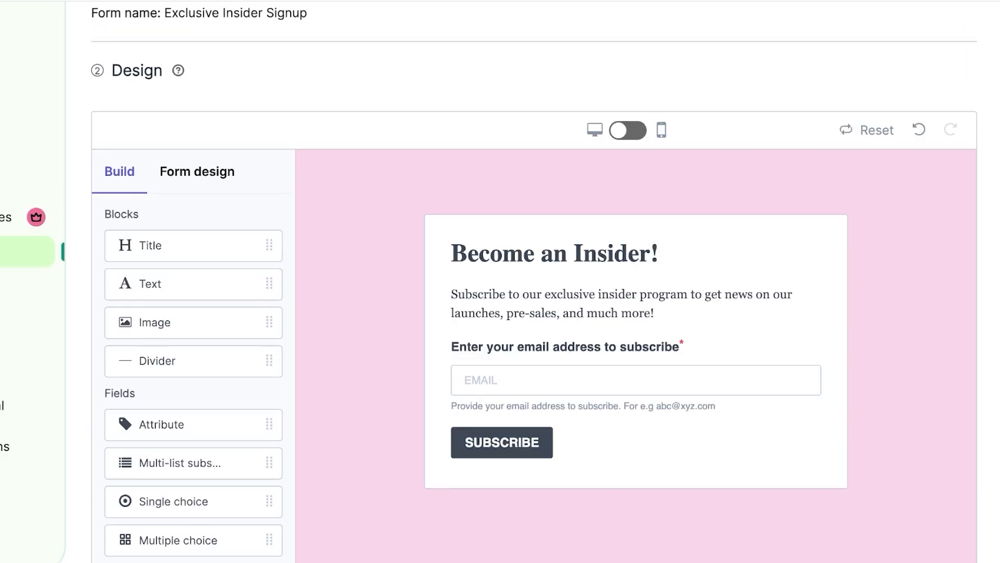
{"action": "scroll", "coordinate": [534, 323], "scroll_direction": "down", "scroll_amount": 2}
{"action": "scroll", "coordinate": [534, 323], "scroll_direction": "up", "scroll_amount": 1}
{"action": "scroll", "coordinate": [534, 323], "scroll_direction": "down", "scroll_amount": 5}
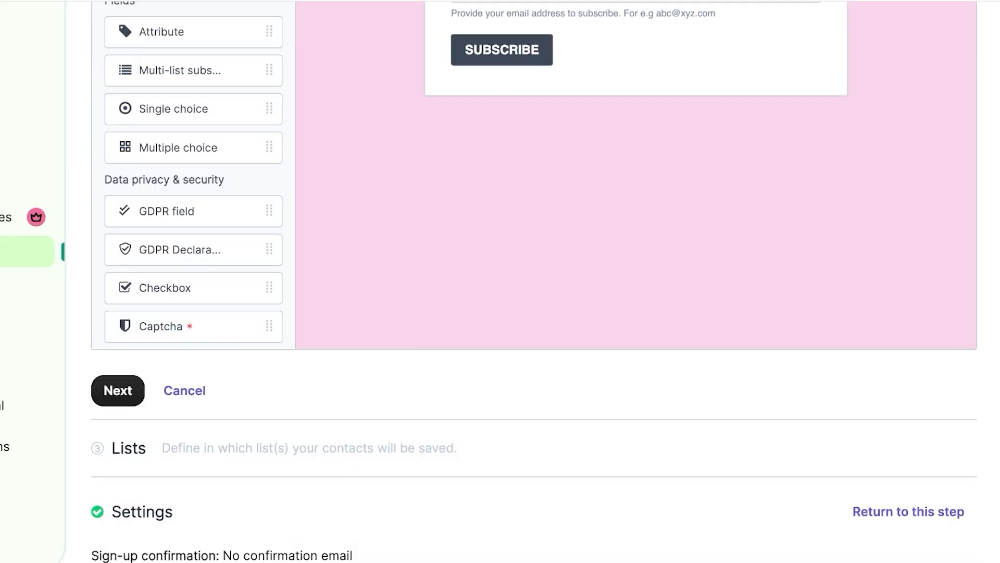
{"action": "scroll", "coordinate": [535, 323], "scroll_direction": "up", "scroll_amount": 3}
{"action": "scroll", "coordinate": [534, 323], "scroll_direction": "up", "scroll_amount": 5}
{"action": "scroll", "coordinate": [534, 323], "scroll_direction": "down", "scroll_amount": 5}
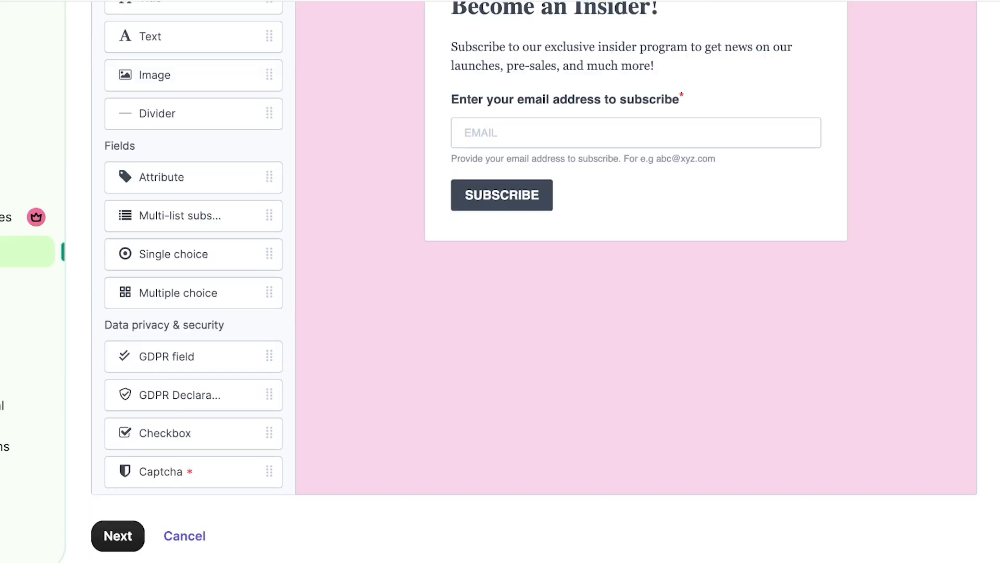
{"action": "scroll", "coordinate": [534, 323], "scroll_direction": "up", "scroll_amount": 3}
{"action": "scroll", "coordinate": [534, 323], "scroll_direction": "up", "scroll_amount": 3}
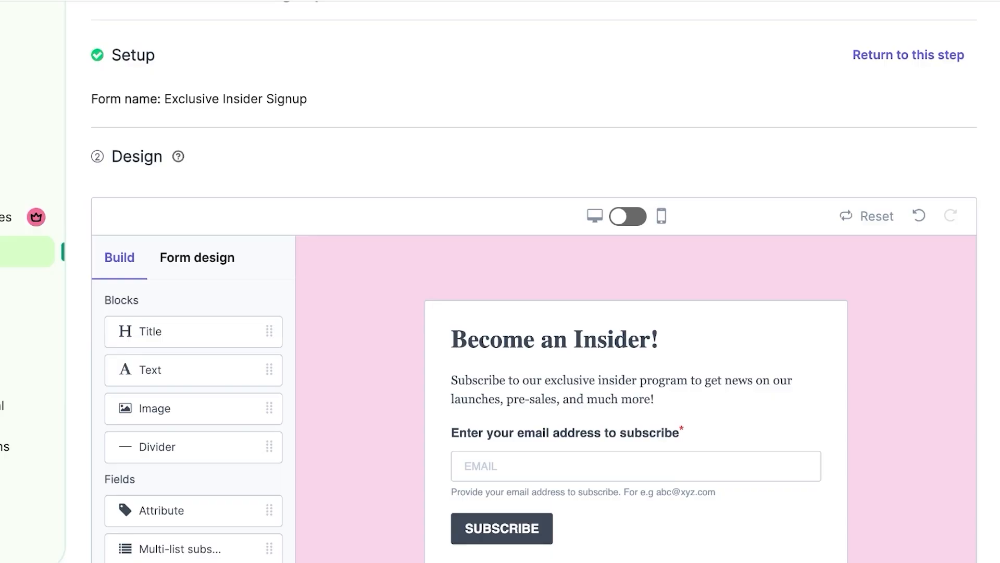
Step: Place a Captcha block under the email field and fill in its site and secret keys
{"action": "scroll", "coordinate": [534, 365], "scroll_direction": "down", "scroll_amount": 8}
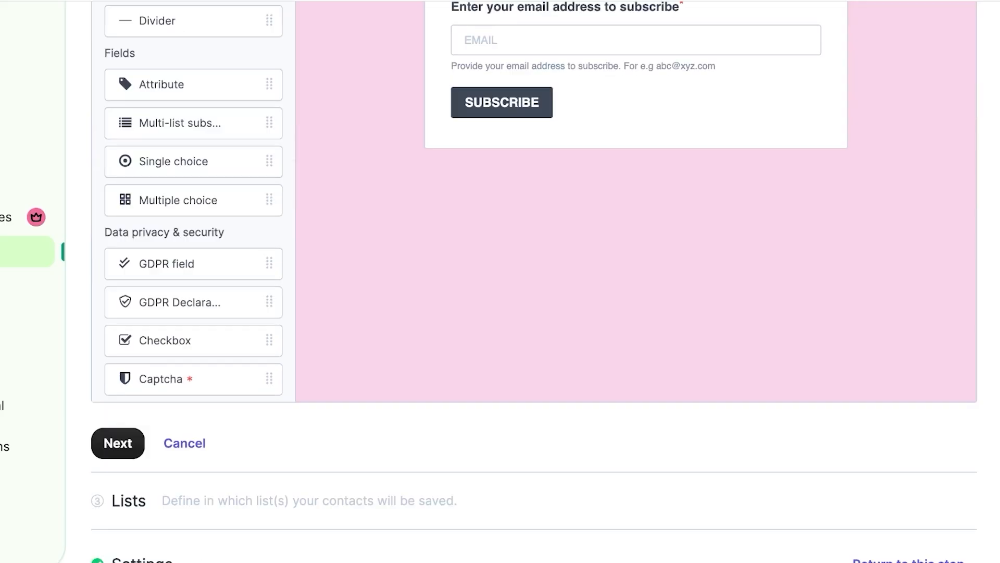
{"action": "left_click_drag", "start_coordinate": [193, 379], "coordinate": [490, 301]}
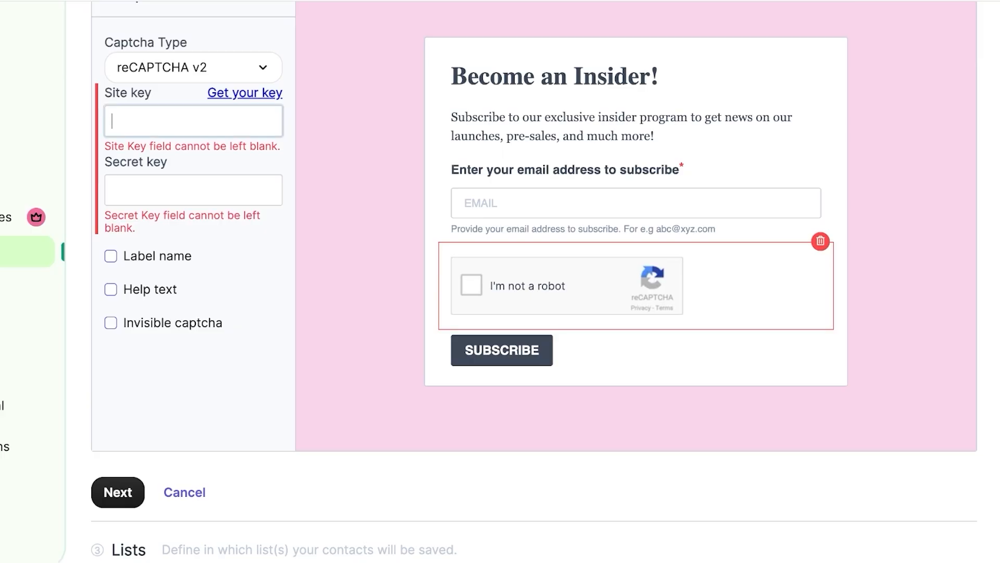
{"action": "type", "text": "1234"}
{"action": "key", "text": "Tab"}
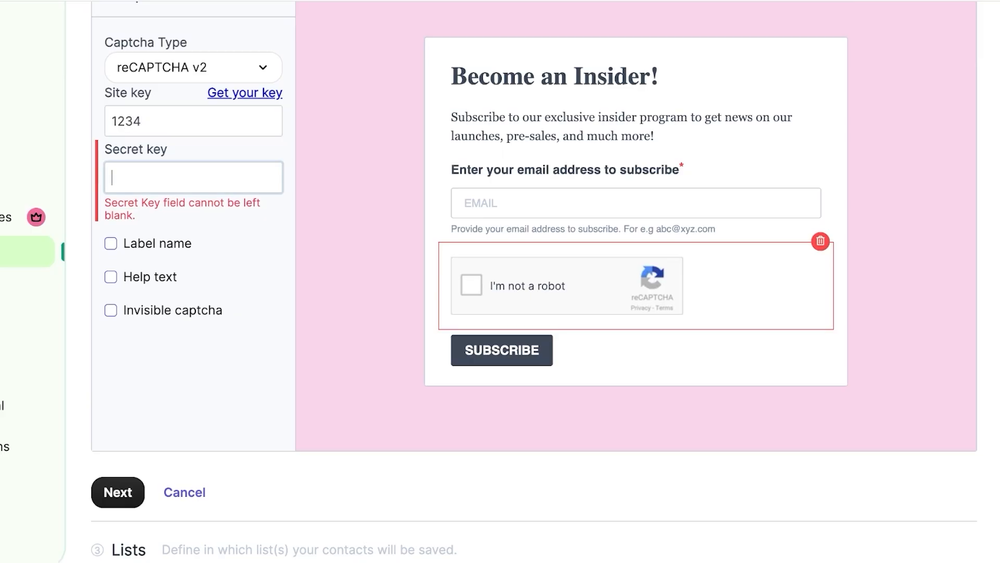
{"action": "type", "text": "1234"}
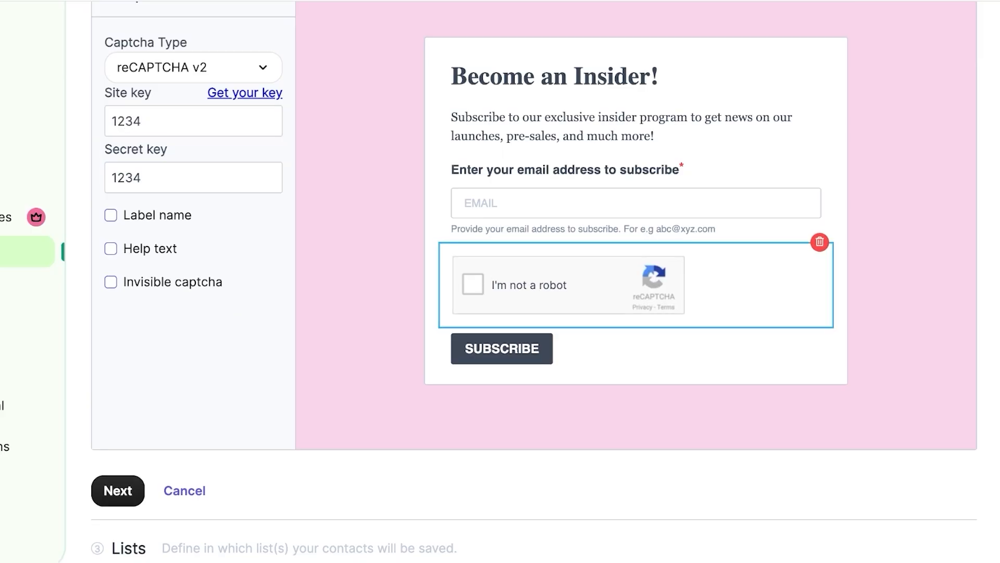
Step: Continue to the Lists step and clear the folder filter to view available lists
{"action": "left_click", "coordinate": [118, 490]}
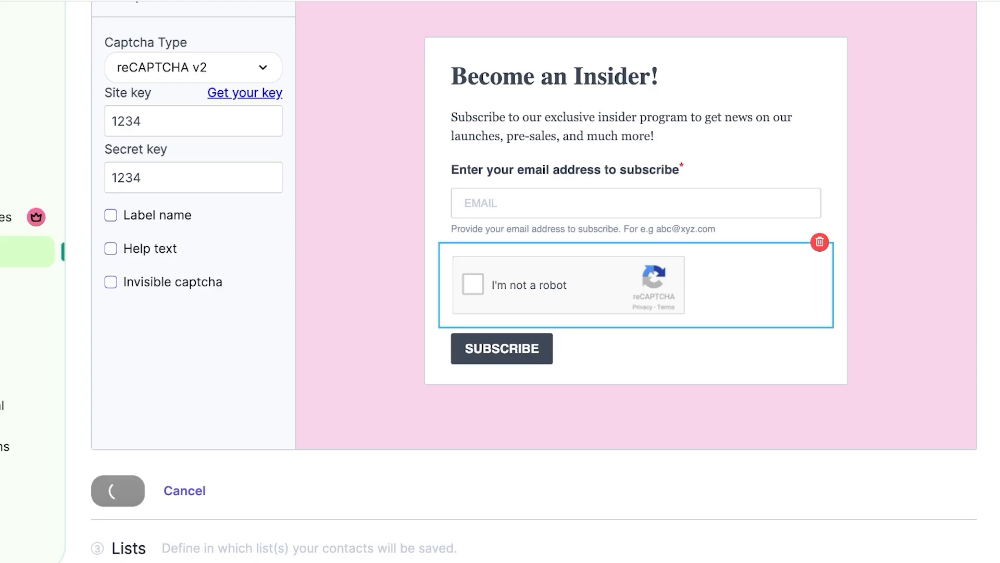
{"action": "scroll", "coordinate": [534, 198], "scroll_direction": "down", "scroll_amount": 2}
{"action": "scroll", "coordinate": [534, 198], "scroll_direction": "up", "scroll_amount": 3}
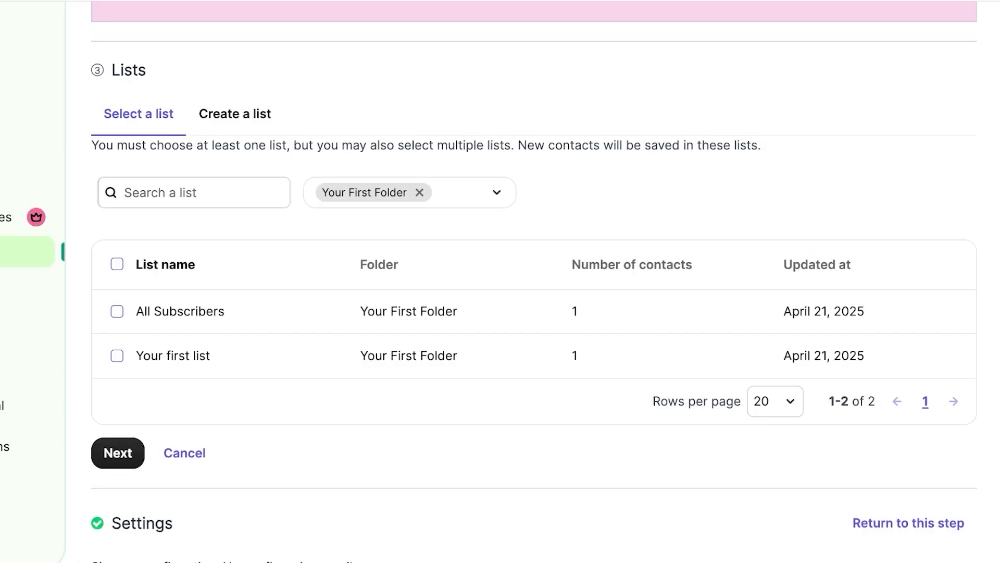
{"action": "left_click", "coordinate": [420, 192]}
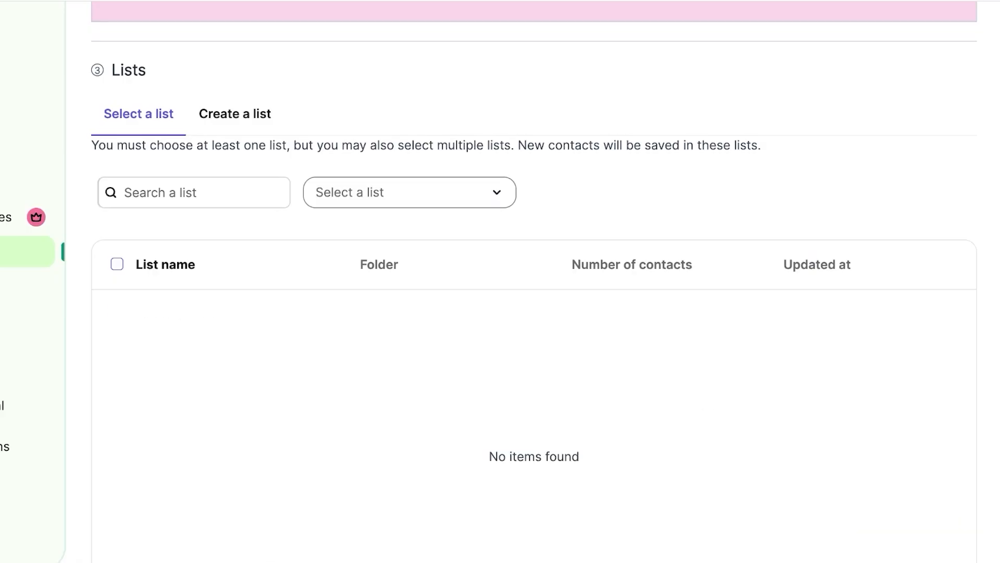
{"action": "left_click", "coordinate": [410, 192]}
{"action": "scroll", "coordinate": [409, 312], "scroll_direction": "down", "scroll_amount": 6}
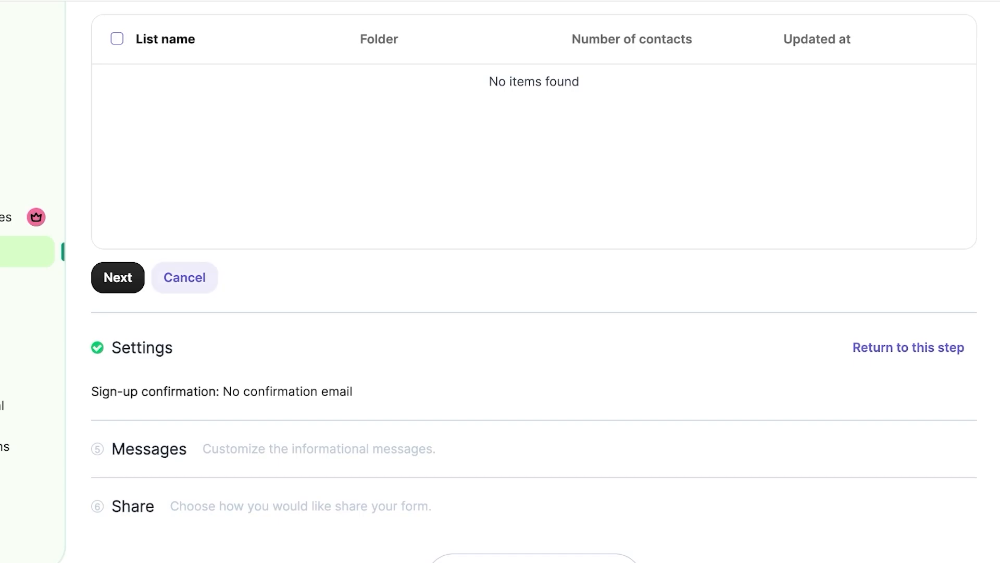
{"action": "scroll", "coordinate": [187, 278], "scroll_direction": "up", "scroll_amount": 3}
{"action": "scroll", "coordinate": [234, 209], "scroll_direction": "up", "scroll_amount": 4}
{"action": "scroll", "coordinate": [235, 156], "scroll_direction": "down", "scroll_amount": 1}
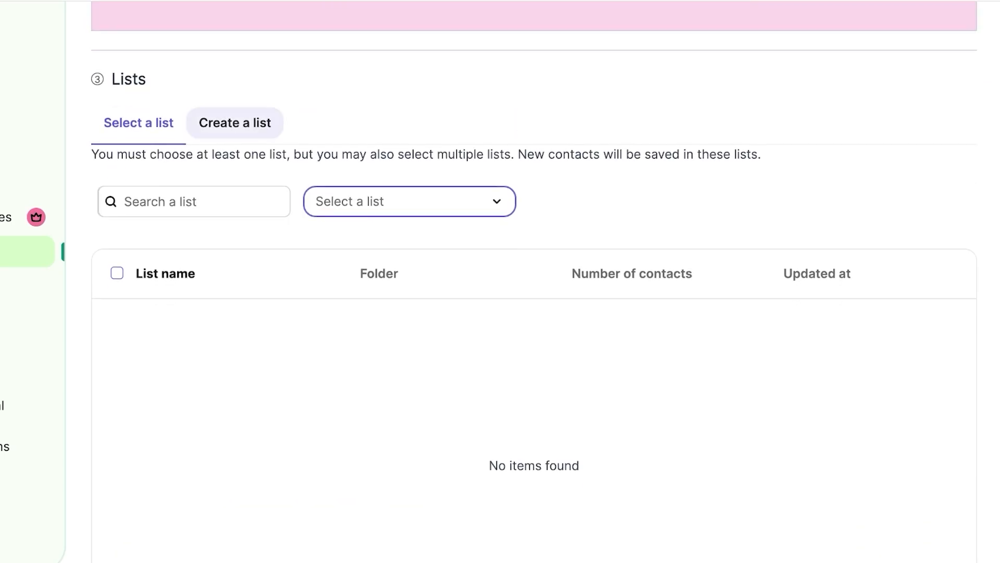
Step: Create a new contact list named 'Exclusive Subscribers'
{"action": "left_click", "coordinate": [235, 123]}
{"action": "left_click", "coordinate": [184, 192]}
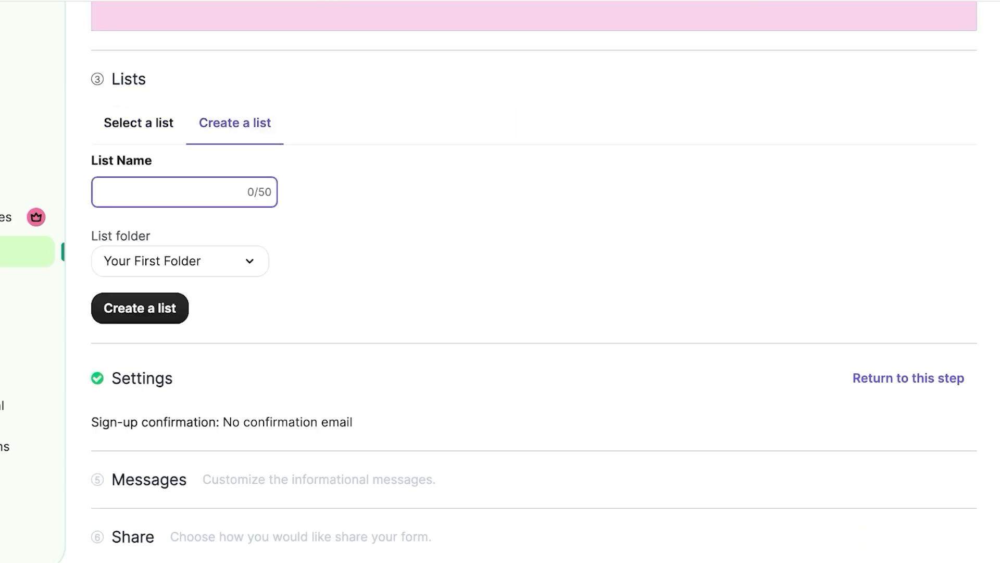
{"action": "type", "text": "C"}
{"action": "key", "text": "BackSpace"}
{"action": "type", "text": "Exclusive Subscribers"}
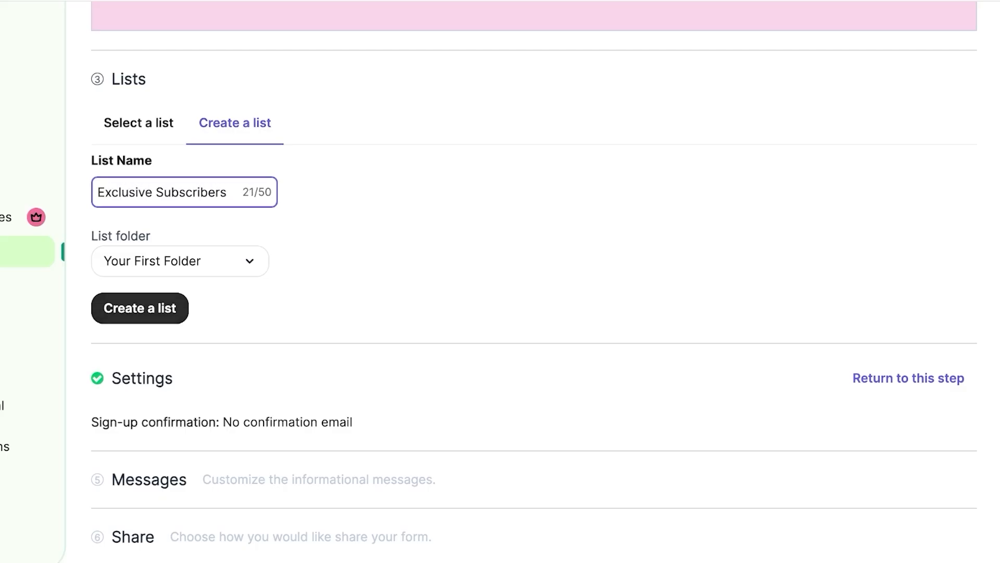
{"action": "left_click", "coordinate": [140, 308]}
Step: Review the list table, briefly opening and closing the folder filter
{"action": "scroll", "coordinate": [534, 281], "scroll_direction": "up", "scroll_amount": 11}
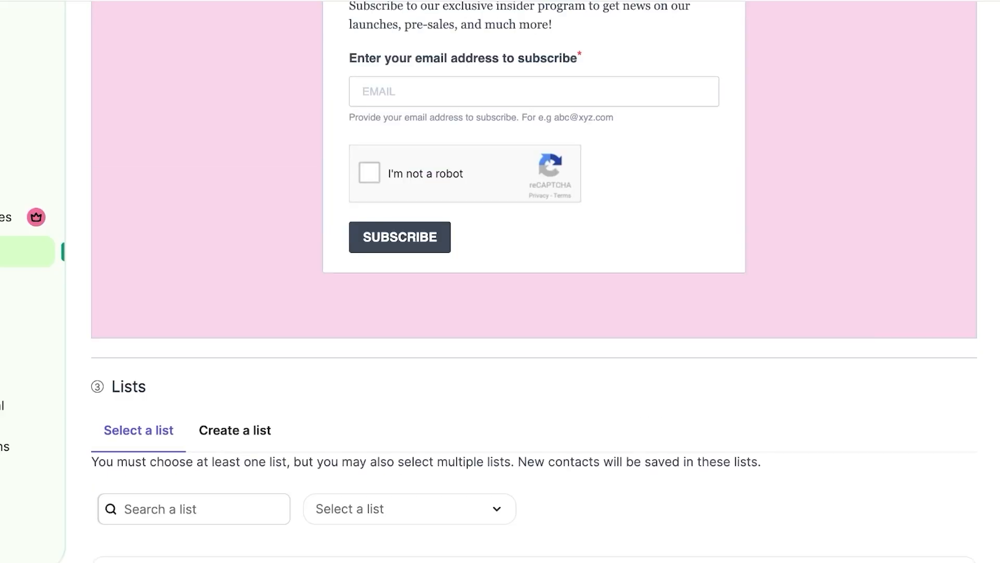
{"action": "scroll", "coordinate": [534, 282], "scroll_direction": "down", "scroll_amount": 3}
{"action": "scroll", "coordinate": [534, 281], "scroll_direction": "down", "scroll_amount": 10}
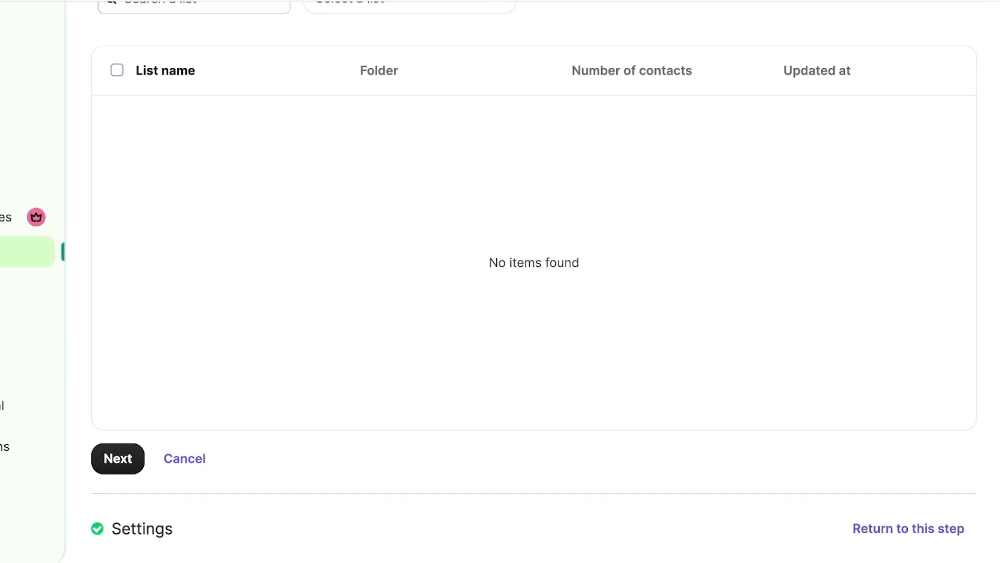
{"action": "scroll", "coordinate": [534, 281], "scroll_direction": "down", "scroll_amount": 3}
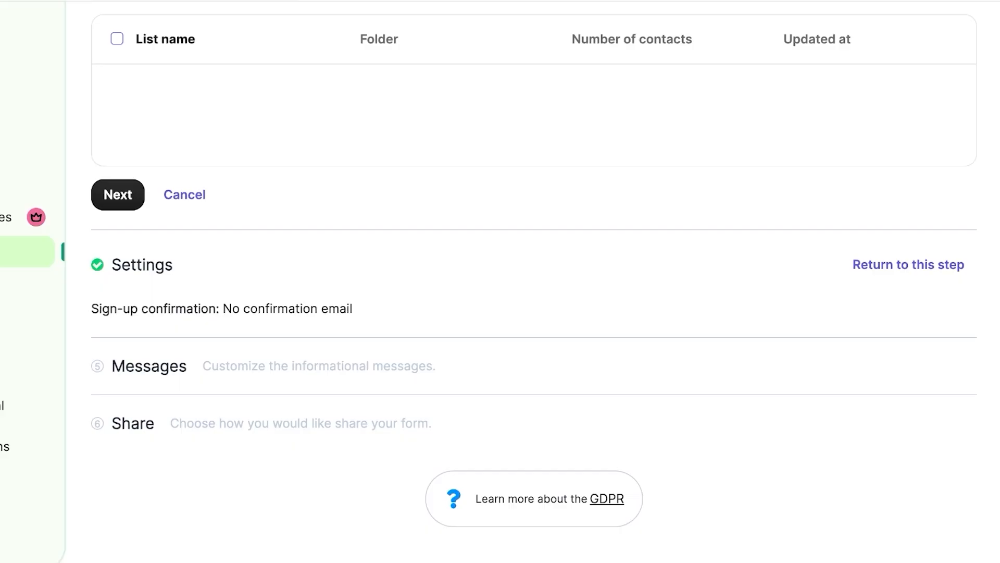
{"action": "scroll", "coordinate": [534, 282], "scroll_direction": "up", "scroll_amount": 10}
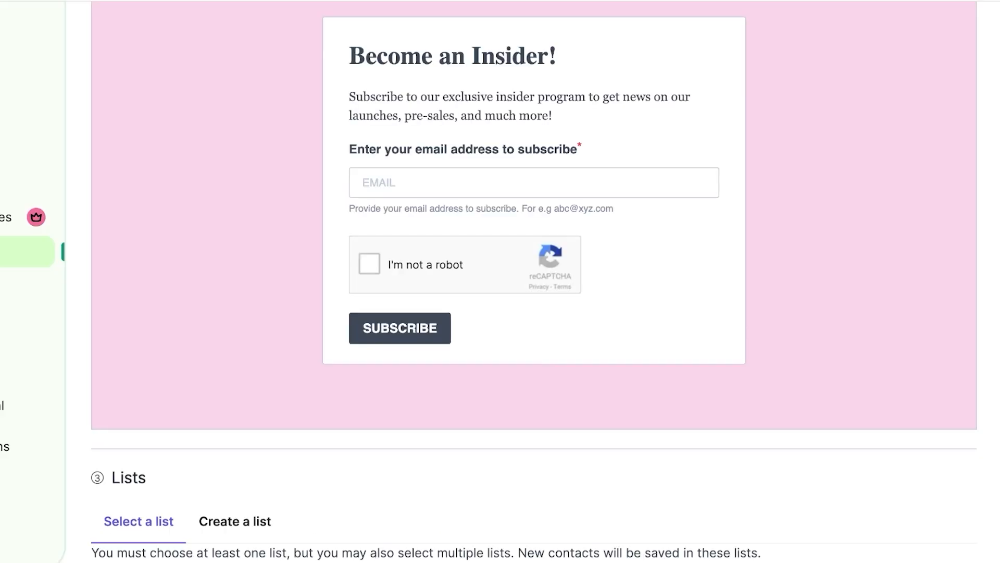
{"action": "left_click", "coordinate": [383, 424]}
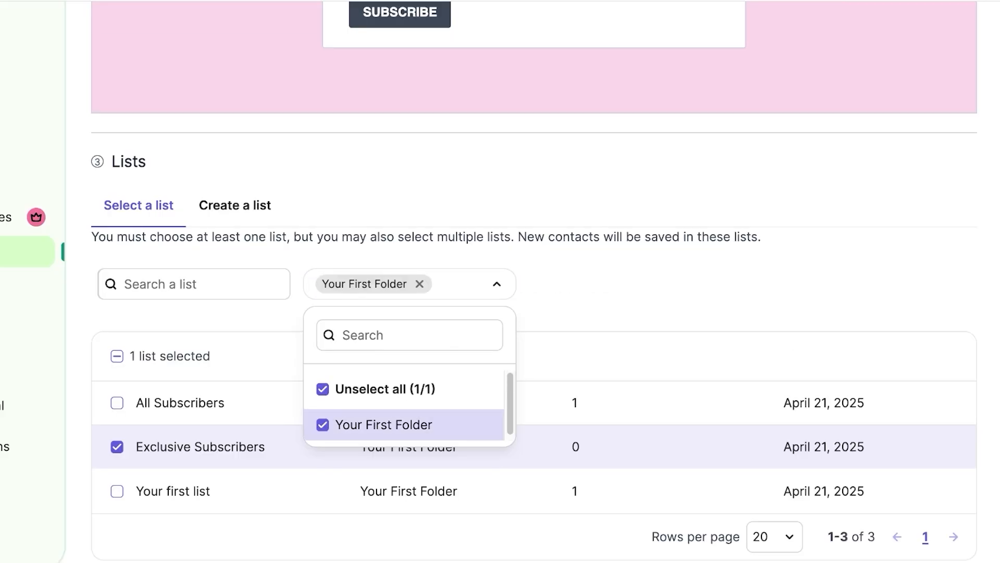
{"action": "left_click", "coordinate": [194, 284]}
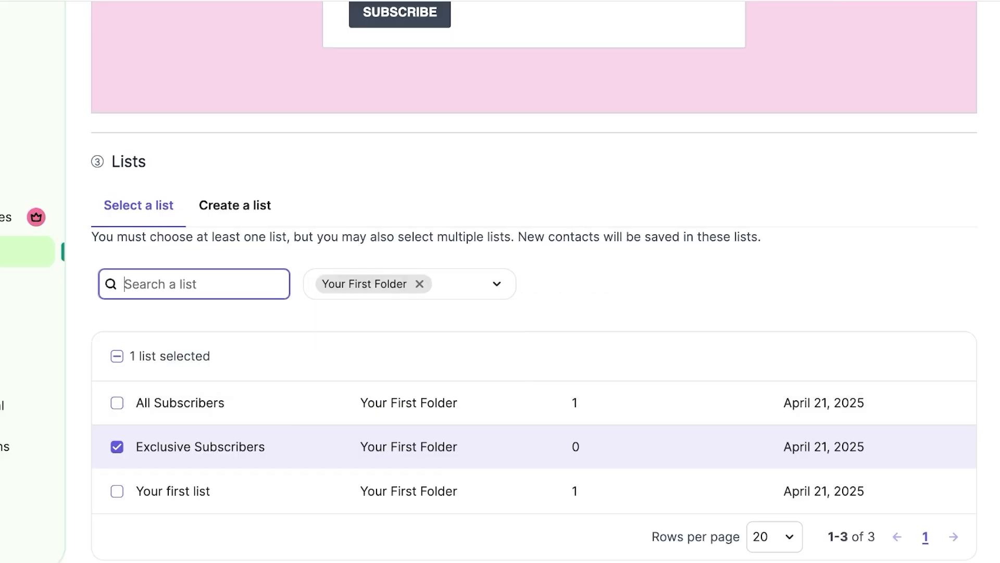
{"action": "scroll", "coordinate": [534, 281], "scroll_direction": "down", "scroll_amount": 8}
Step: Go to the Settings step and leave the confirmation page option switched off
{"action": "left_click", "coordinate": [118, 195]}
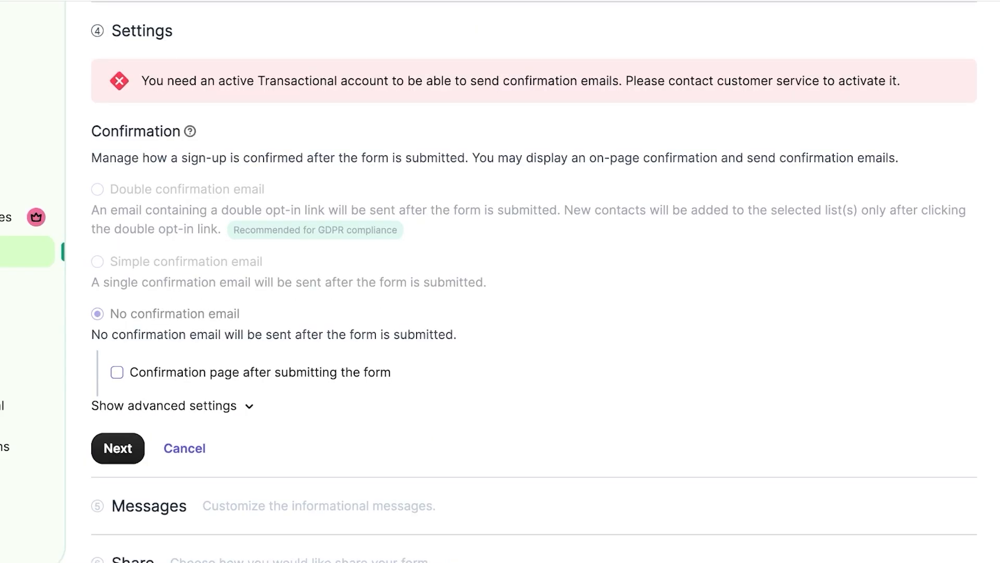
{"action": "left_click", "coordinate": [117, 374]}
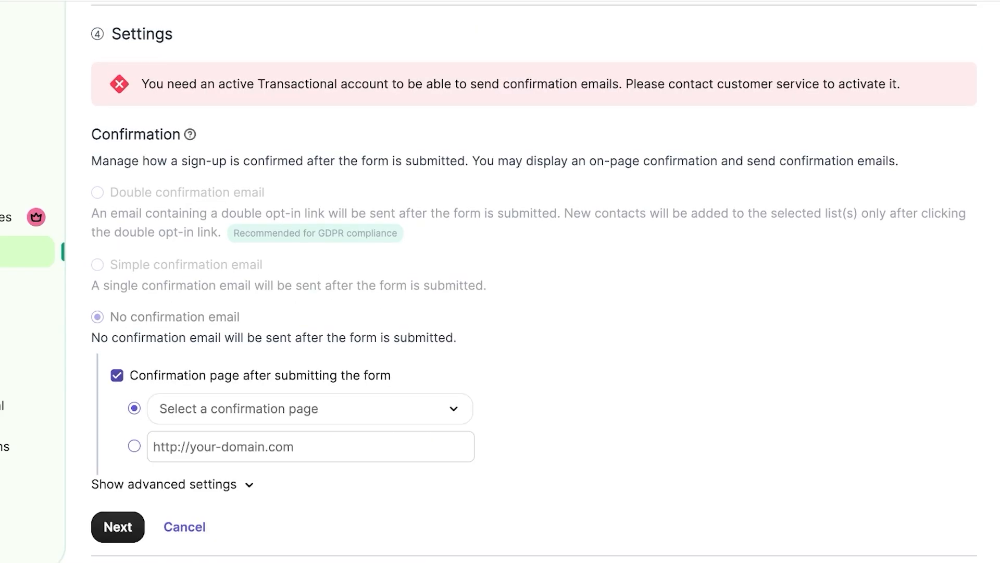
{"action": "left_click", "coordinate": [117, 375]}
{"action": "scroll", "coordinate": [118, 364], "scroll_direction": "down", "scroll_amount": 3}
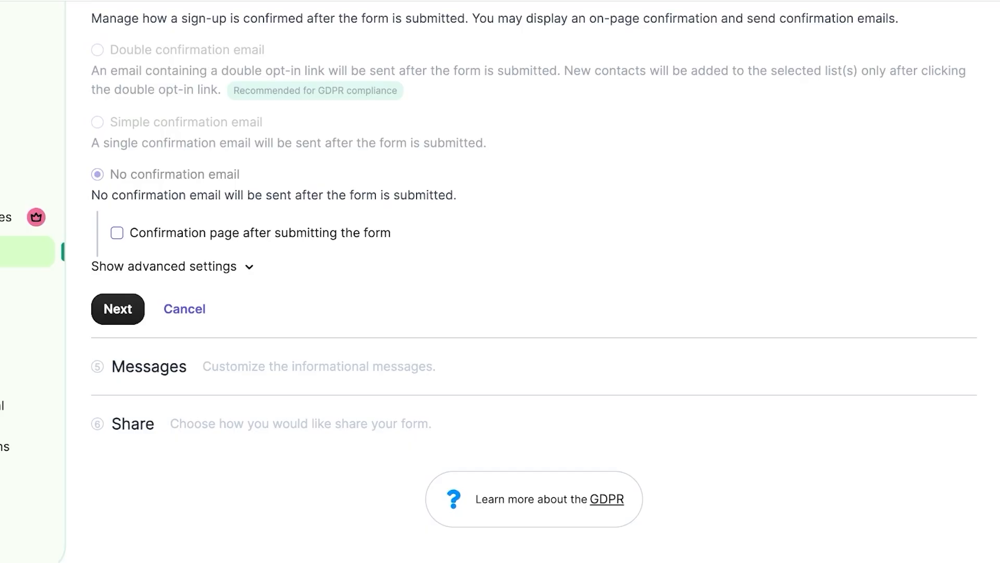
{"action": "left_click", "coordinate": [117, 233]}
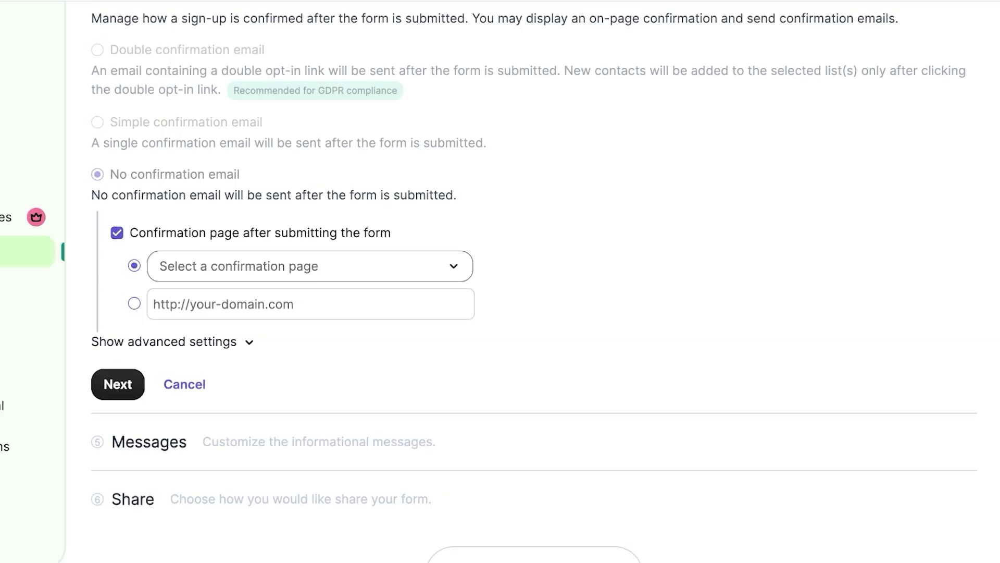
{"action": "left_click", "coordinate": [116, 233]}
Step: Block sign-ups from disposable email addresses in the advanced settings and continue
{"action": "left_click", "coordinate": [165, 266]}
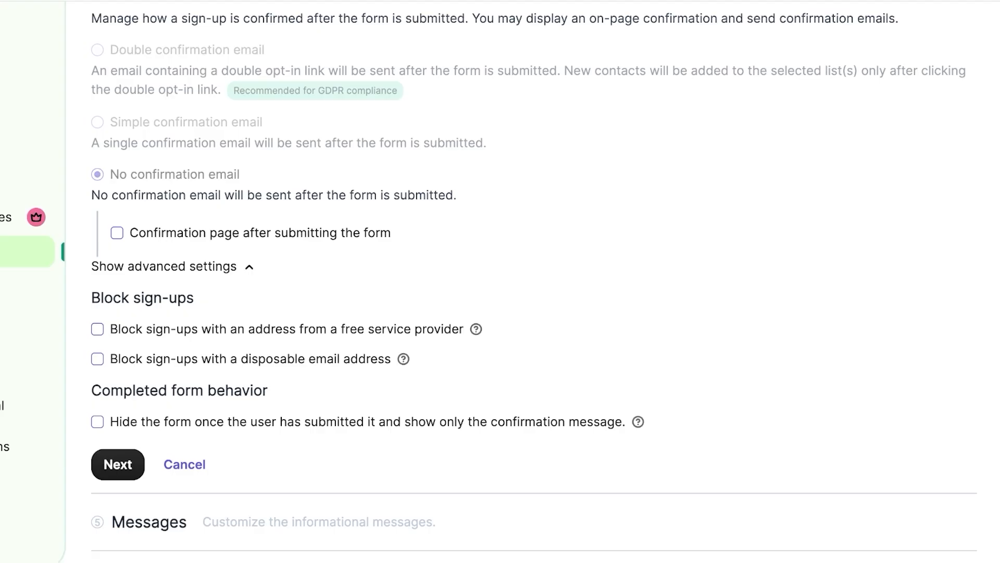
{"action": "left_click", "coordinate": [97, 359]}
{"action": "mouse_move", "coordinate": [403, 358]}
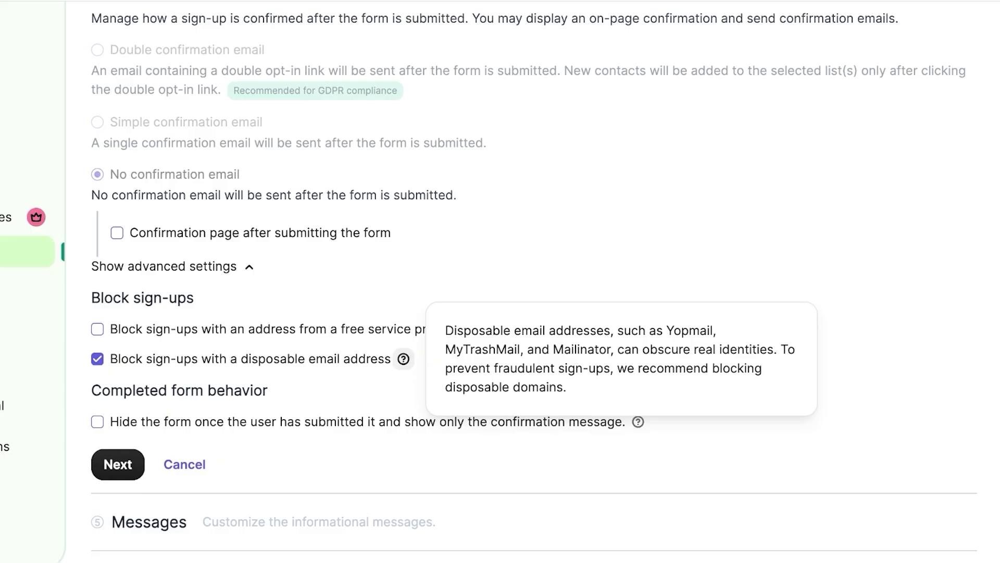
{"action": "left_click", "coordinate": [118, 464]}
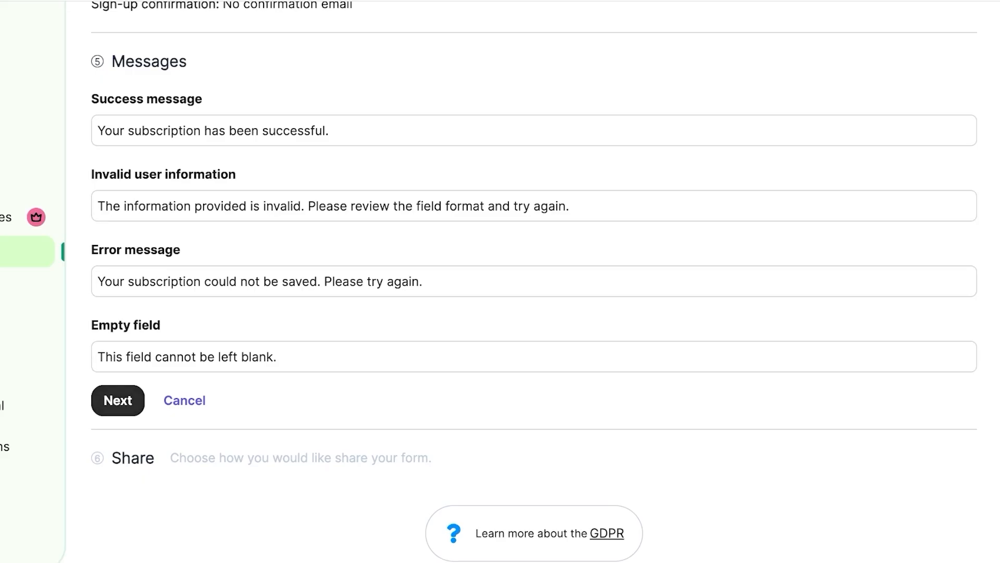
Step: Accept the default messages and display the form's HTML embed code
{"action": "left_click", "coordinate": [117, 400]}
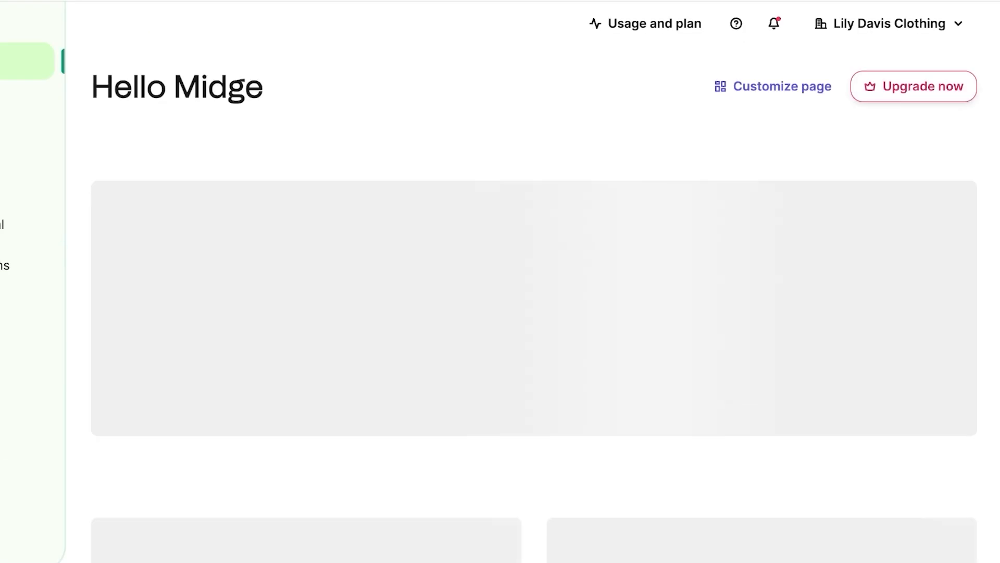
{"action": "scroll", "coordinate": [521, 282], "scroll_direction": "down", "scroll_amount": 8}
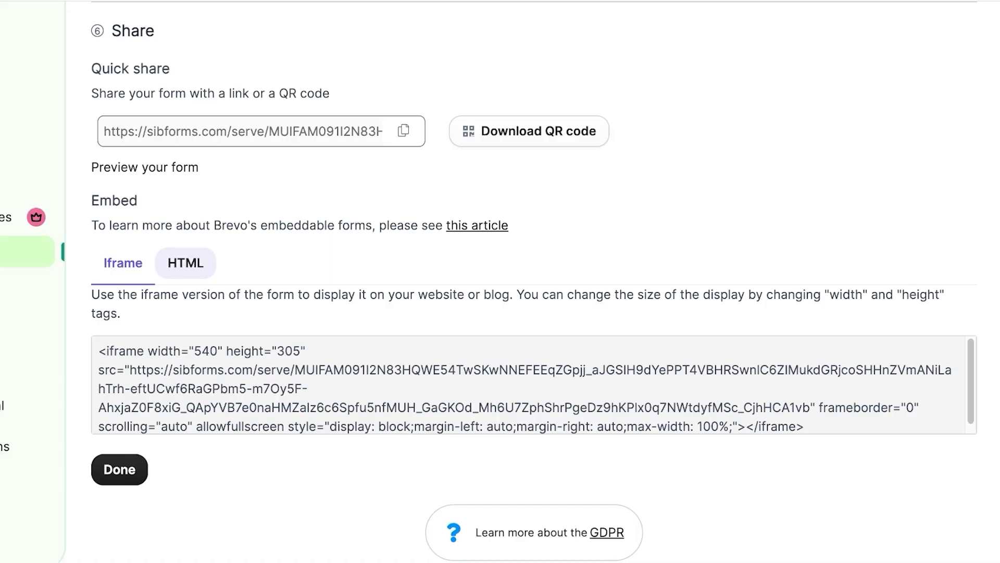
{"action": "left_click", "coordinate": [185, 263]}
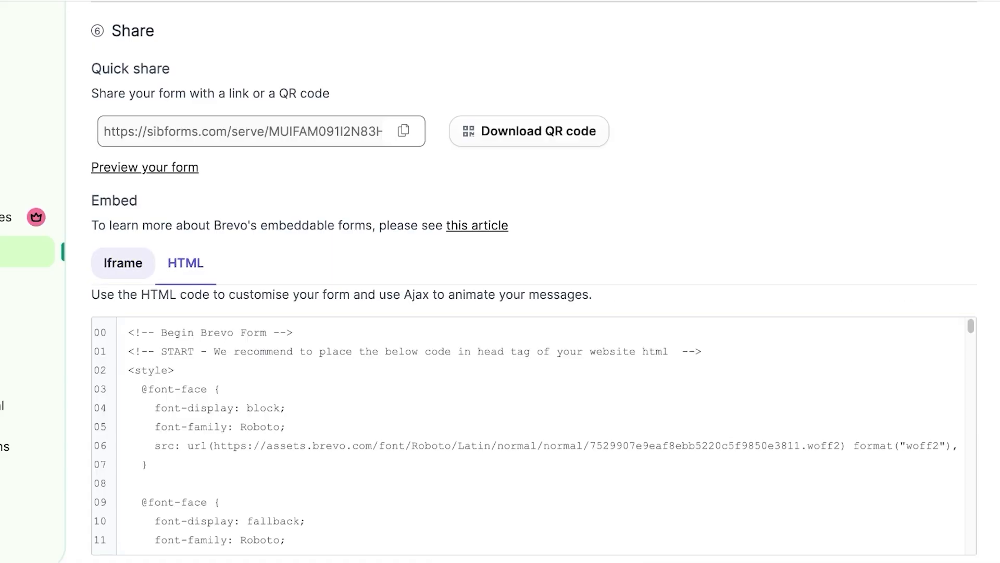
{"action": "scroll", "coordinate": [186, 265], "scroll_direction": "down", "scroll_amount": 1}
{"action": "left_click", "coordinate": [123, 230]}
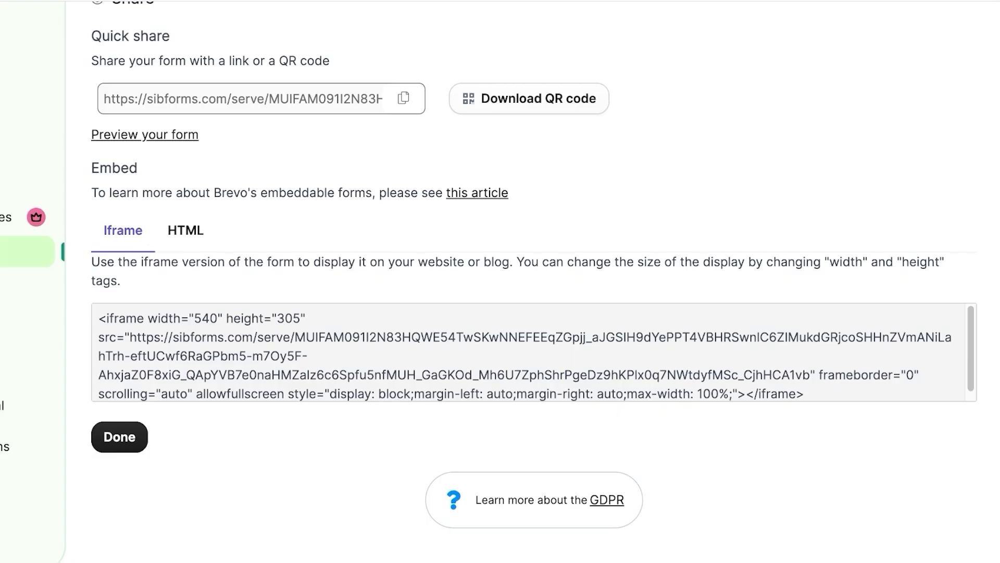
{"action": "left_click", "coordinate": [185, 230]}
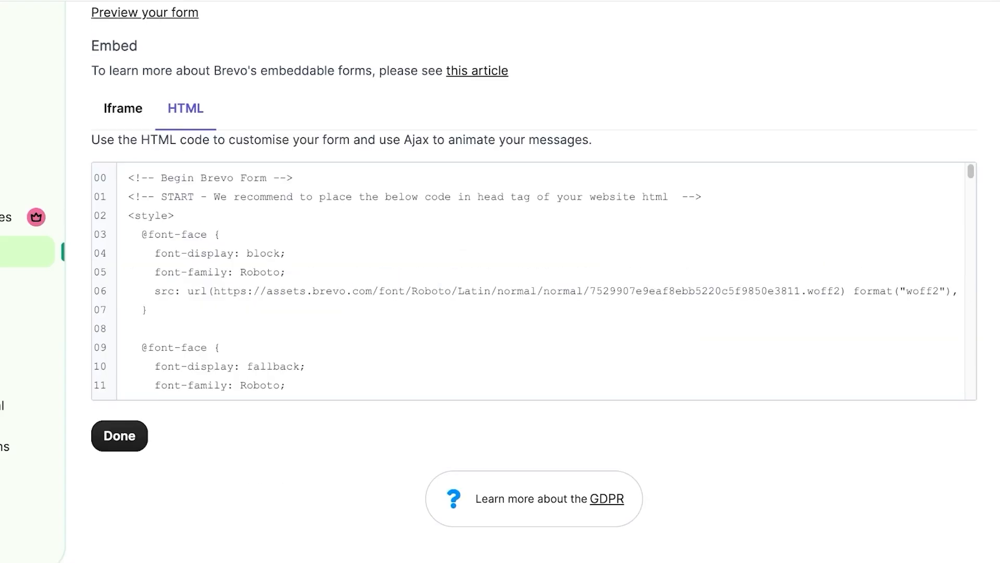
Step: Select the entire HTML embed code to copy it
{"action": "left_click_drag", "start_coordinate": [286, 386], "coordinate": [127, 263]}
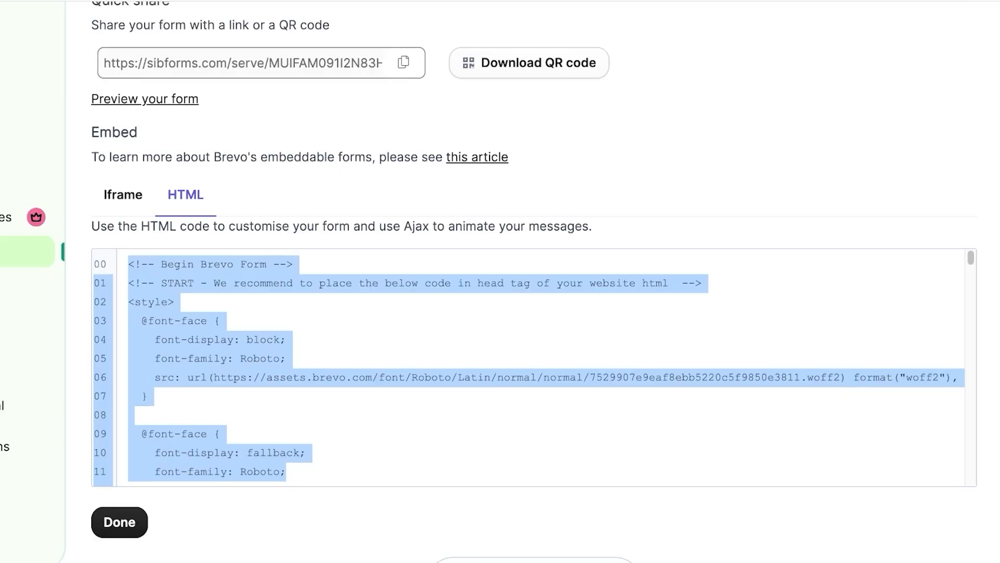
{"action": "key", "text": "ctrl+a"}
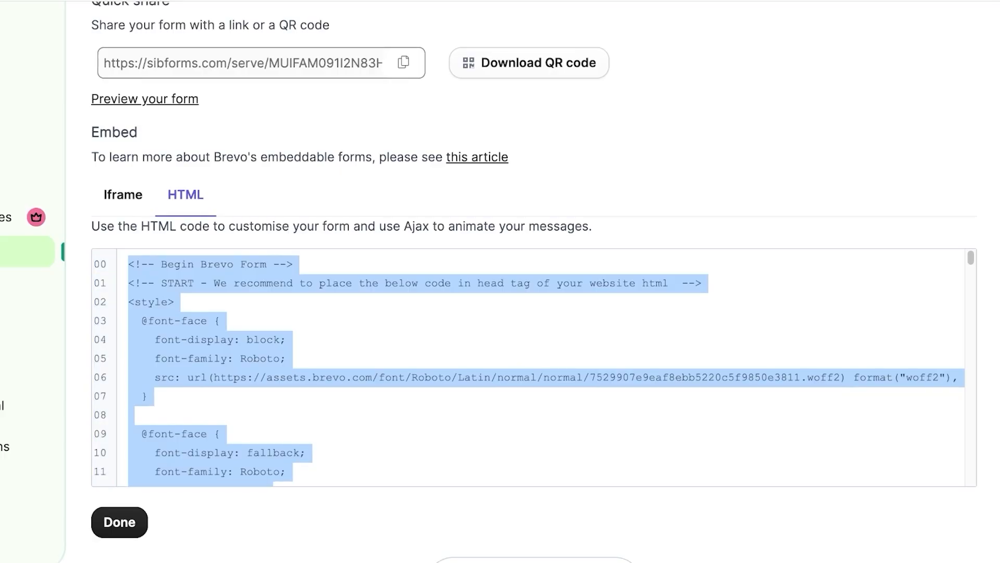
{"action": "scroll", "coordinate": [535, 521], "scroll_direction": "down", "scroll_amount": 2}
{"action": "scroll", "coordinate": [534, 368], "scroll_direction": "down", "scroll_amount": 1}
{"action": "scroll", "coordinate": [529, 368], "scroll_direction": "down", "scroll_amount": 20}
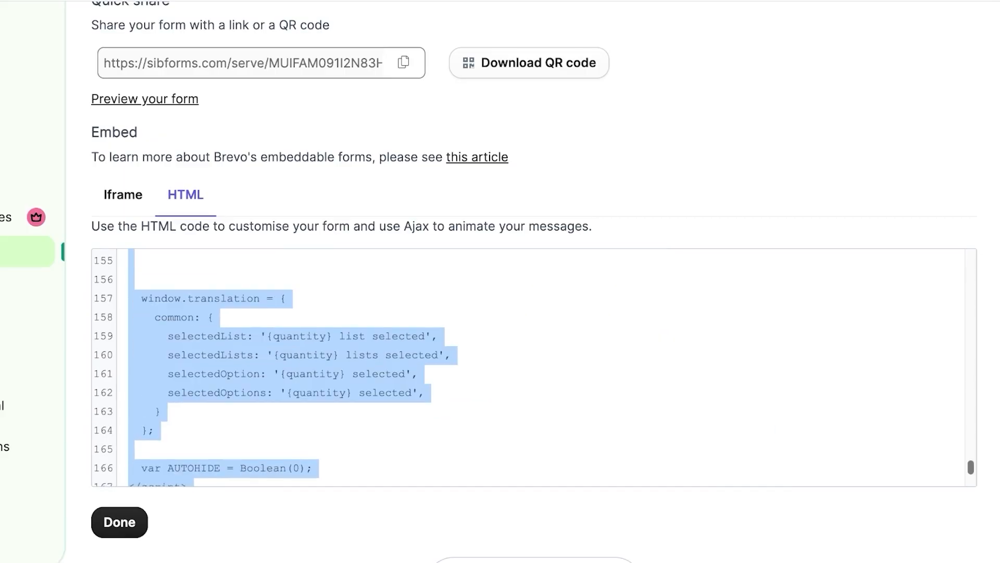
{"action": "scroll", "coordinate": [529, 367], "scroll_direction": "up", "scroll_amount": 20}
{"action": "scroll", "coordinate": [529, 367], "scroll_direction": "down", "scroll_amount": 20}
{"action": "scroll", "coordinate": [529, 367], "scroll_direction": "up", "scroll_amount": 20}
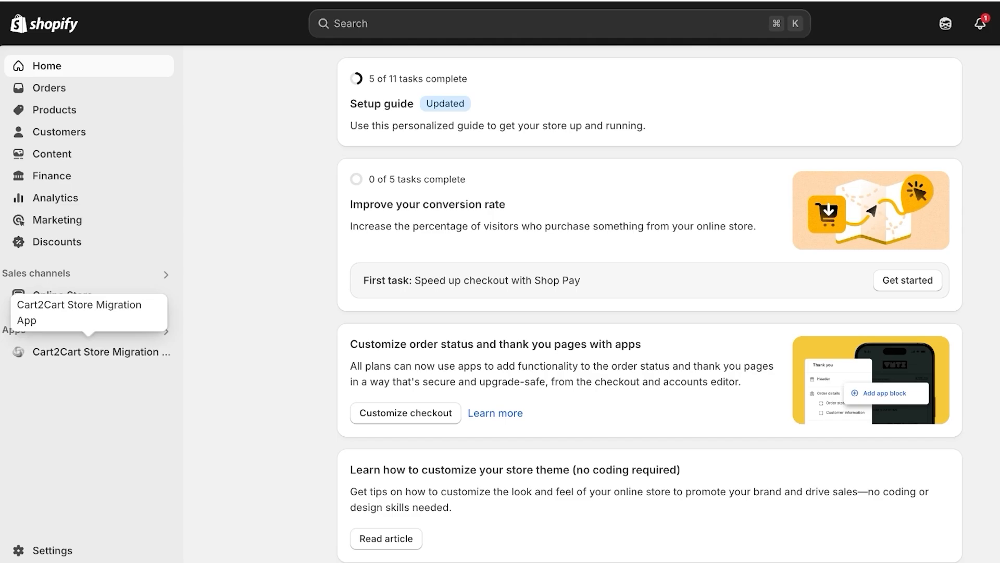
Step: Open Online Store themes and start customizing the live Dawn theme
{"action": "left_click", "coordinate": [62, 295]}
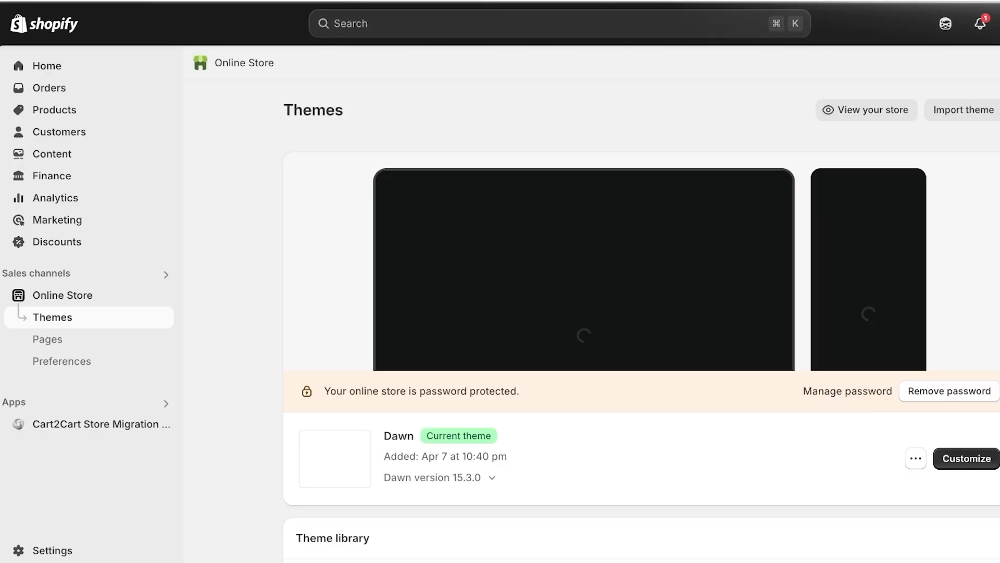
{"action": "left_click", "coordinate": [916, 458]}
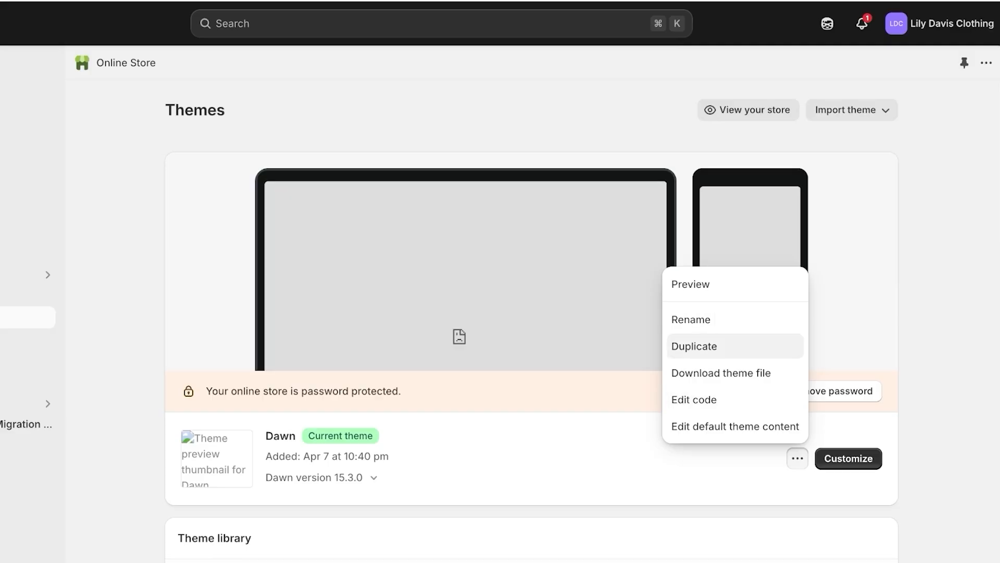
{"action": "left_click", "coordinate": [798, 458]}
{"action": "left_click", "coordinate": [848, 459]}
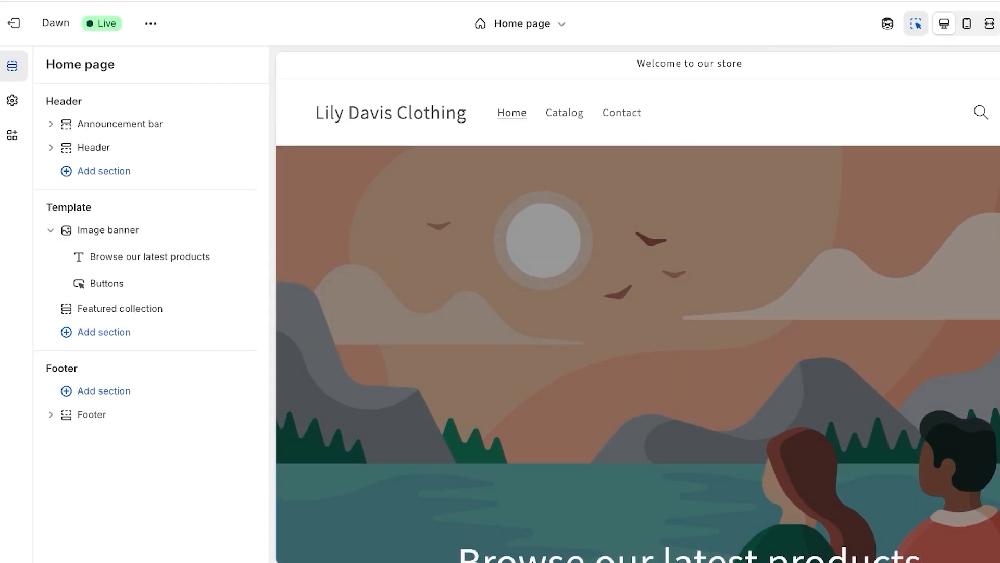
Step: Add a Custom Liquid section to the home page, paste the Brevo form code, and save
{"action": "left_click", "coordinate": [104, 332]}
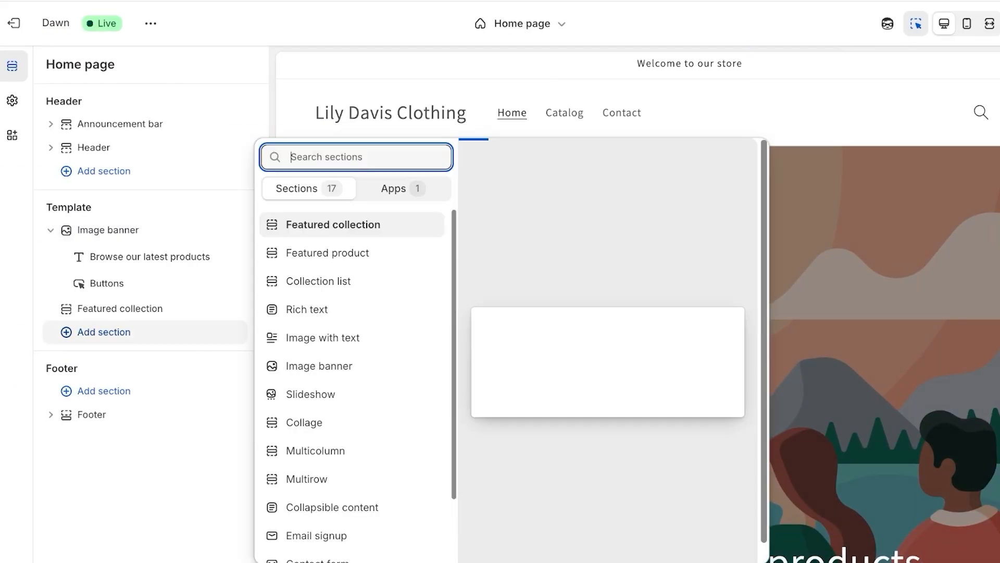
{"action": "scroll", "coordinate": [318, 289], "scroll_direction": "down", "scroll_amount": 3}
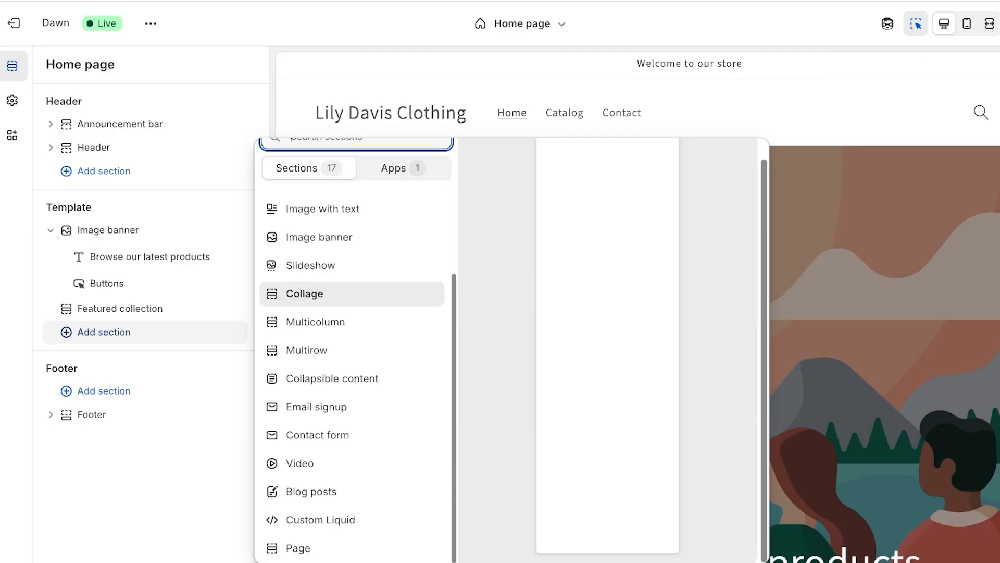
{"action": "left_click", "coordinate": [322, 519]}
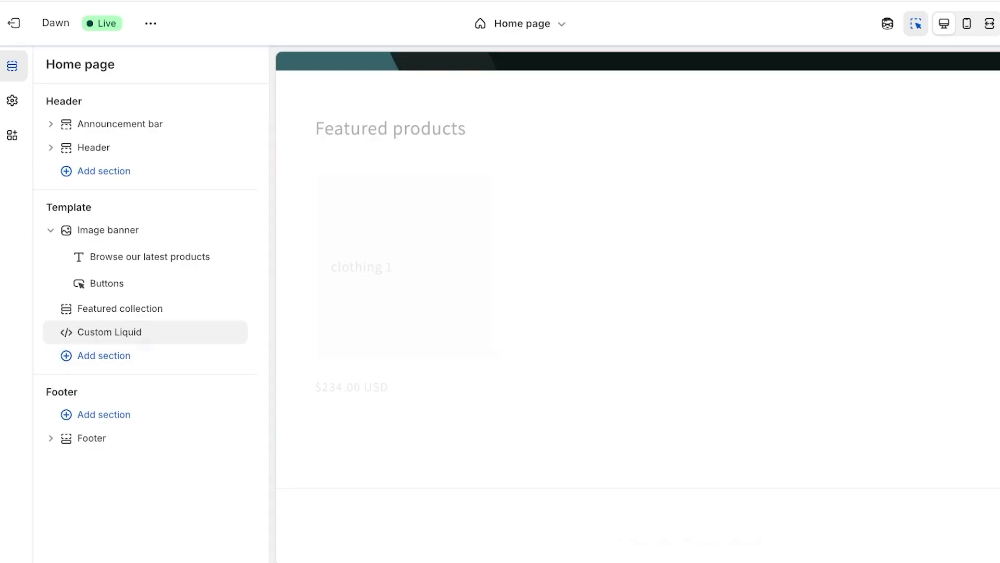
{"action": "left_click", "coordinate": [148, 153]}
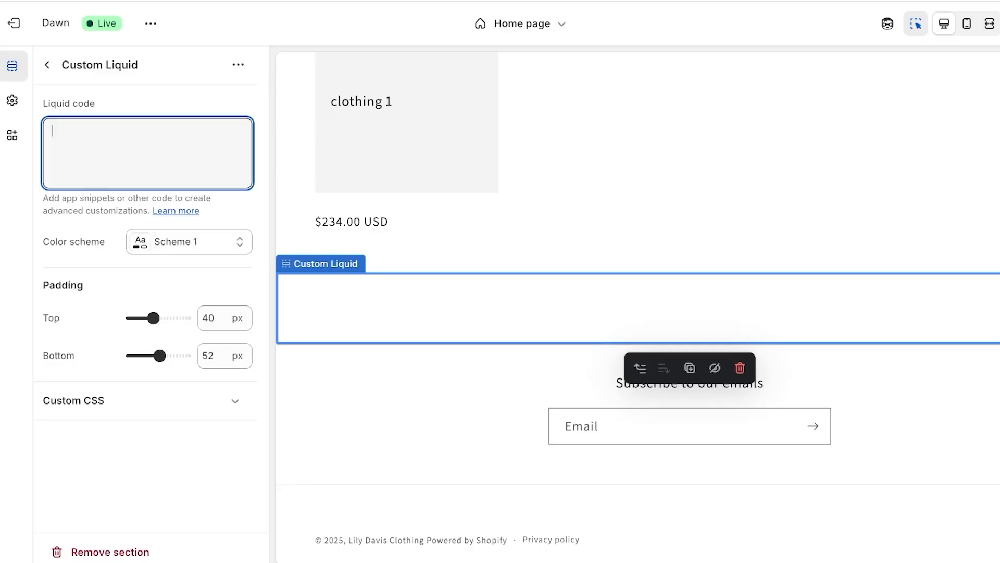
{"action": "key", "text": "ctrl+v"}
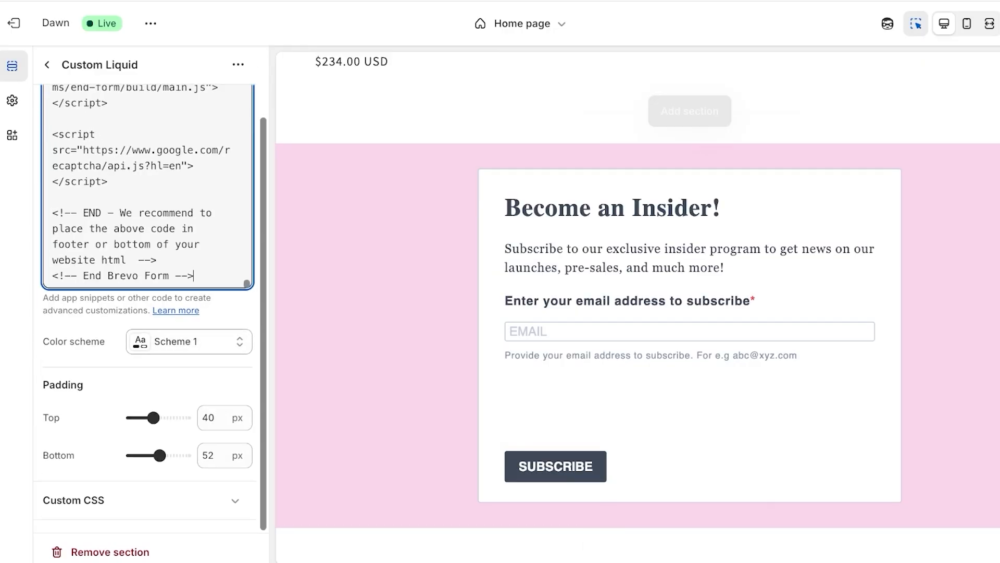
{"action": "key", "text": "ctrl+s"}
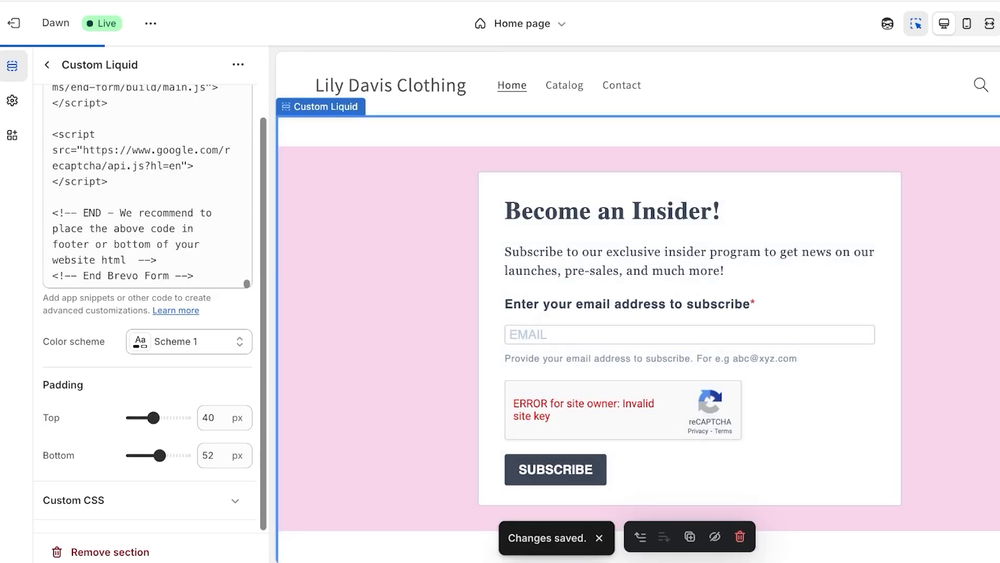
{"action": "scroll", "coordinate": [638, 307], "scroll_direction": "down", "scroll_amount": 3}
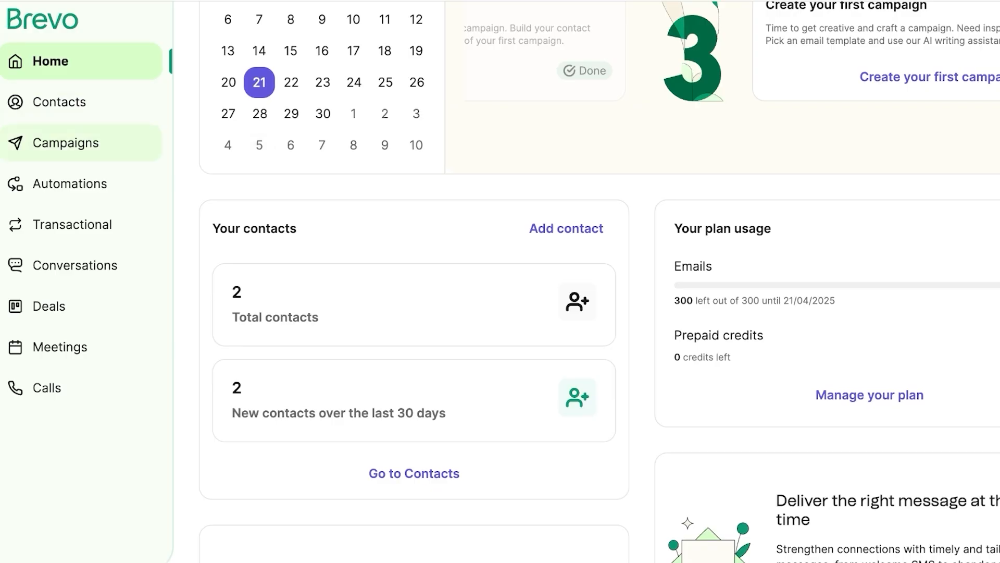
Step: Open the Campaigns area from Brevo's sidebar
{"action": "left_click", "coordinate": [65, 143]}
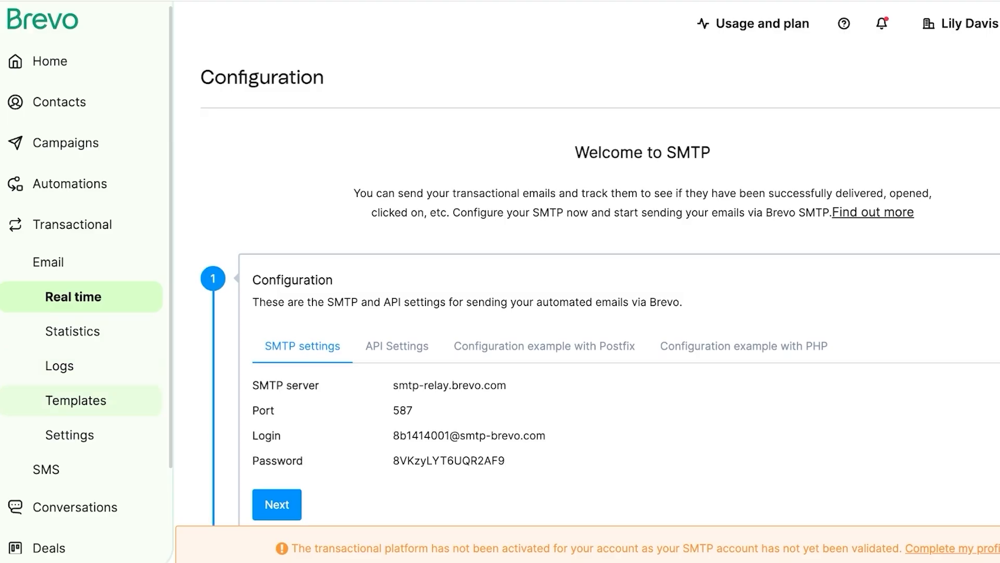
{"action": "scroll", "coordinate": [87, 282], "scroll_direction": "down", "scroll_amount": 2}
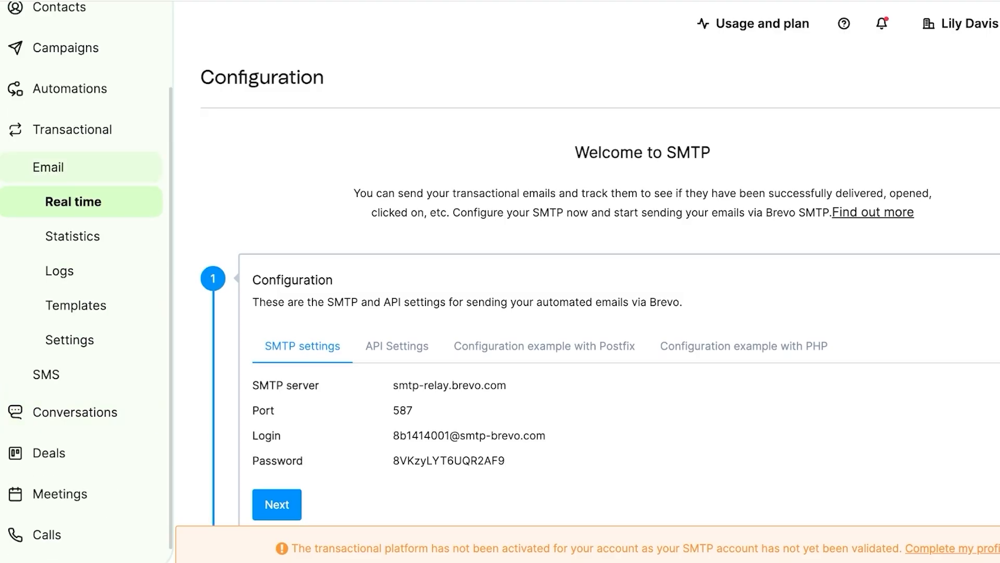
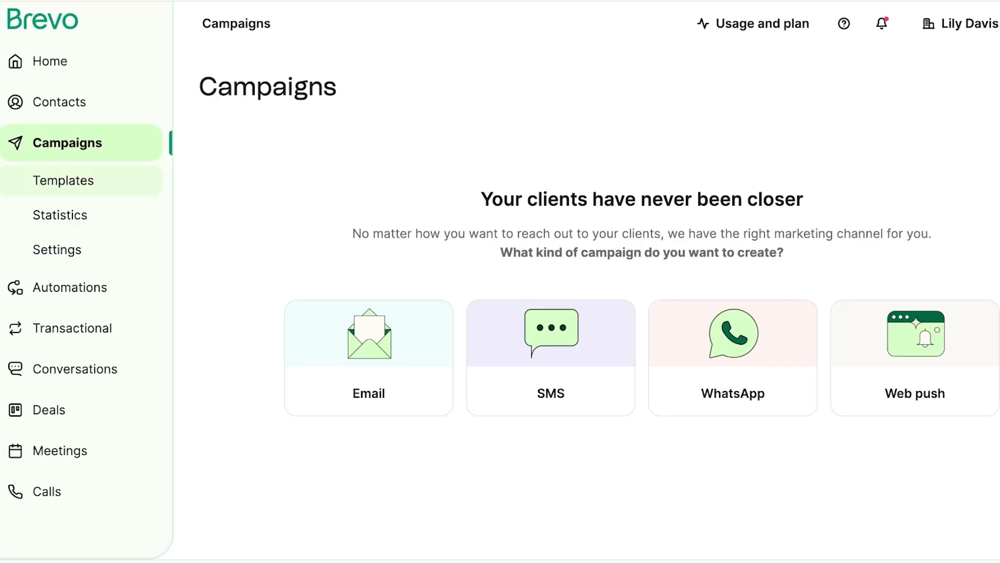
Step: Create a regular email campaign called 'Sale Announcment', then reopen its draft from the campaign list
{"action": "left_click", "coordinate": [369, 357]}
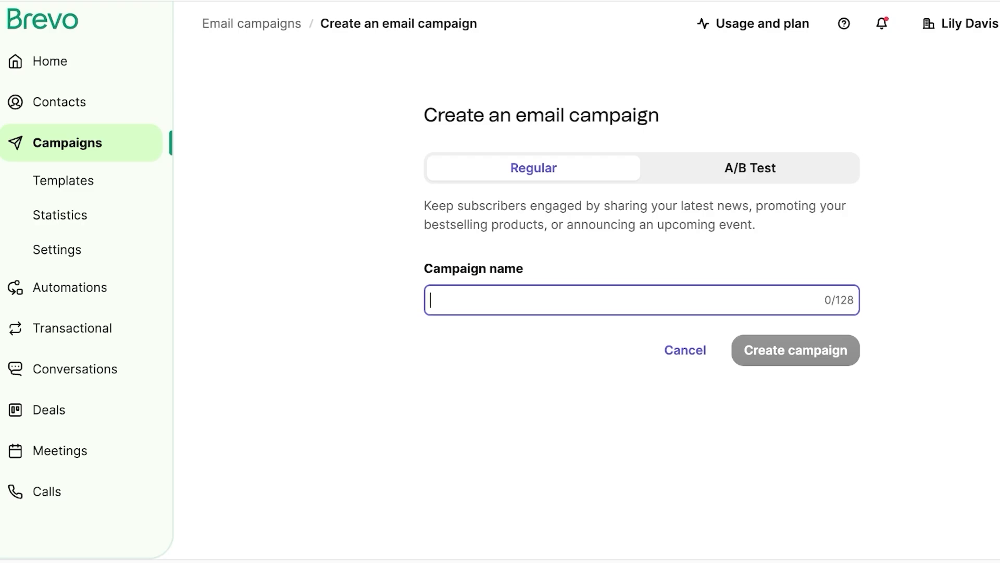
{"action": "type", "text": "A"}
{"action": "key", "text": "BackSpace"}
{"action": "type", "text": "Sale Announcment"}
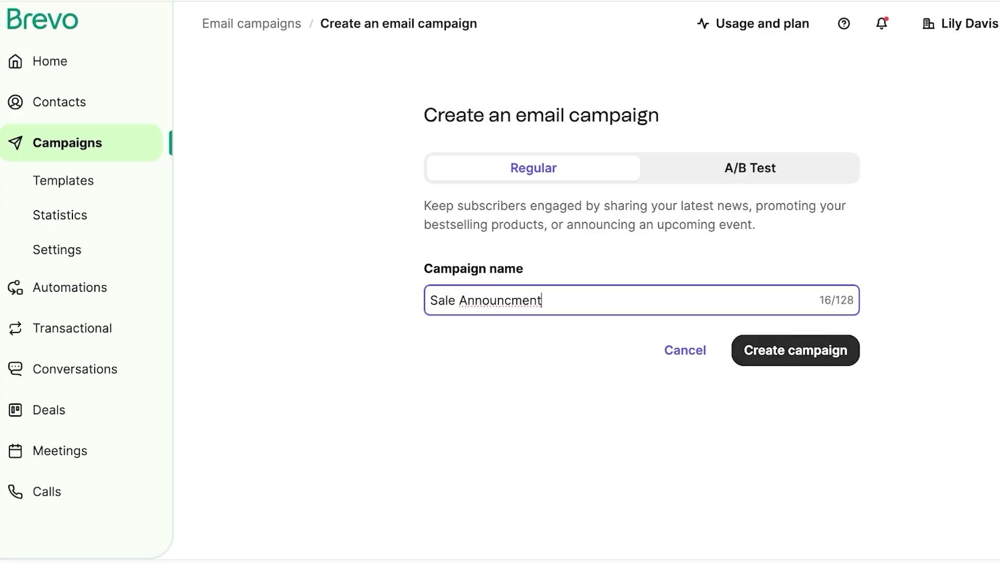
{"action": "key", "text": "Return"}
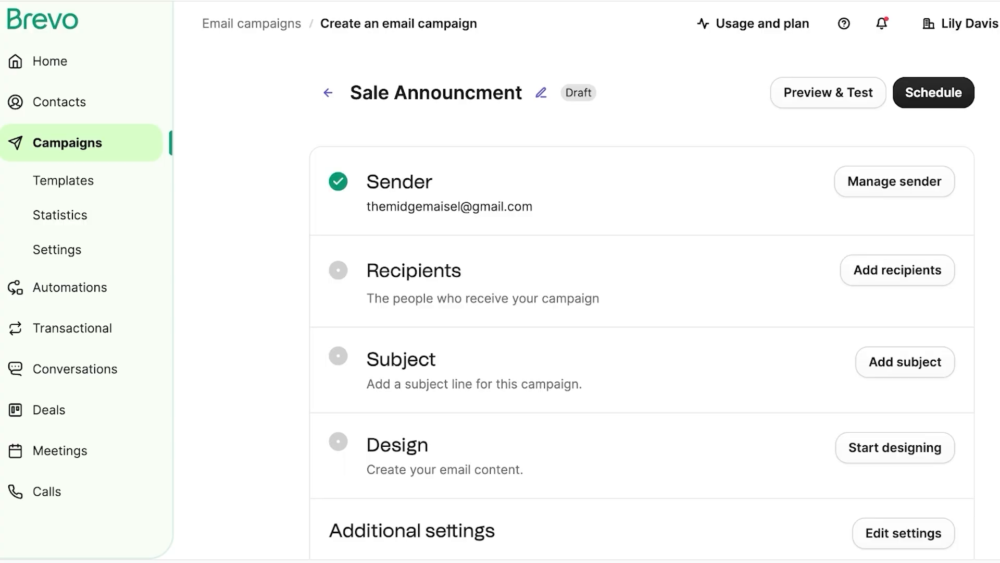
{"action": "left_click", "coordinate": [328, 92]}
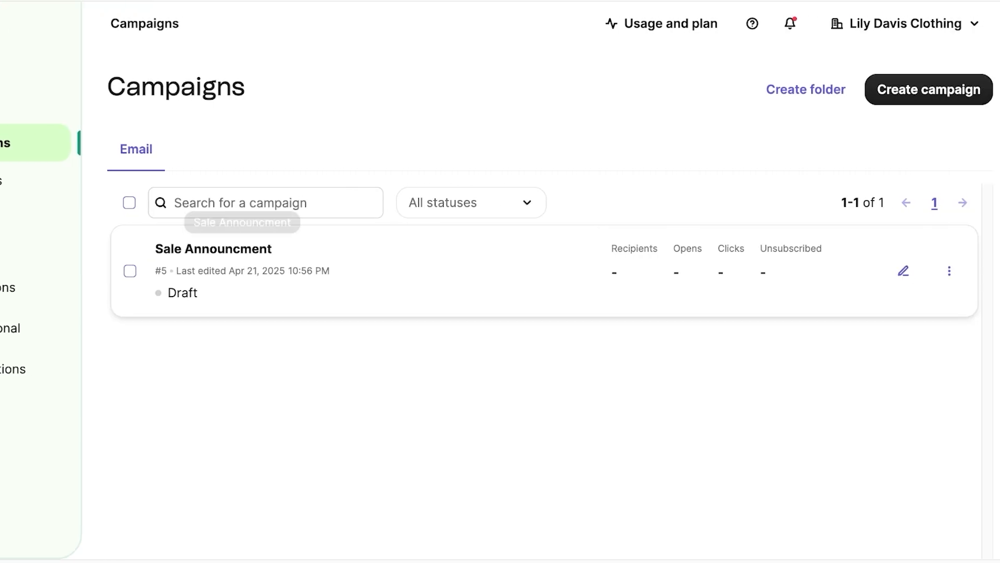
{"action": "left_click", "coordinate": [219, 251]}
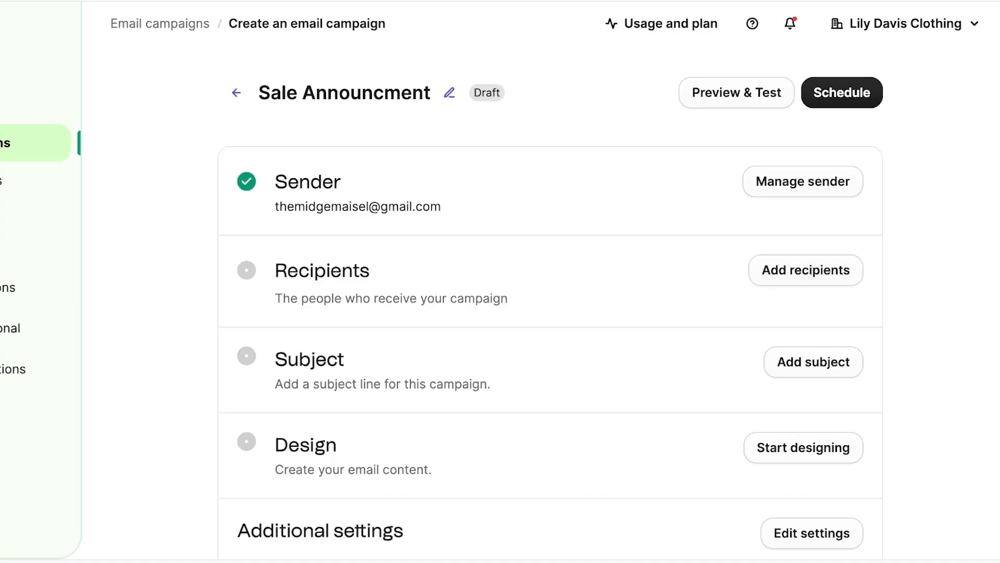
Step: Set the campaign recipients to the All Subscribers #3 list in Your First Folder
{"action": "left_click", "coordinate": [806, 270]}
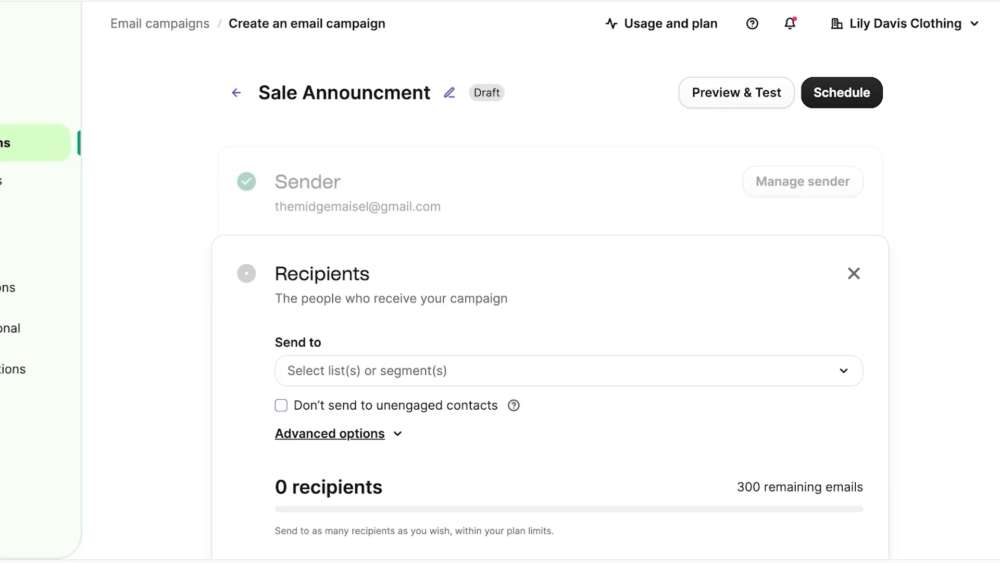
{"action": "left_click", "coordinate": [569, 371]}
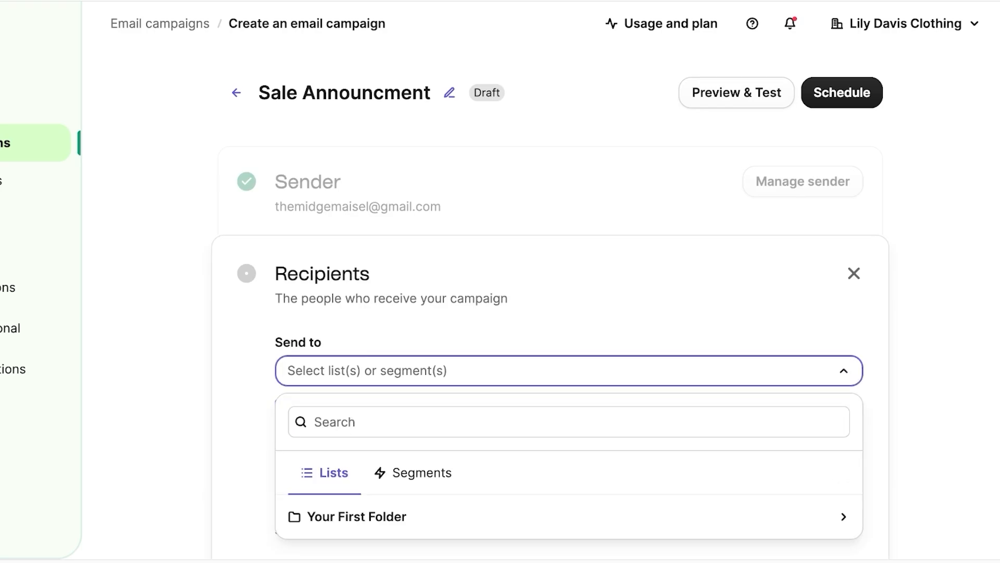
{"action": "scroll", "coordinate": [569, 370], "scroll_direction": "down", "scroll_amount": 4}
{"action": "left_click", "coordinate": [569, 297]}
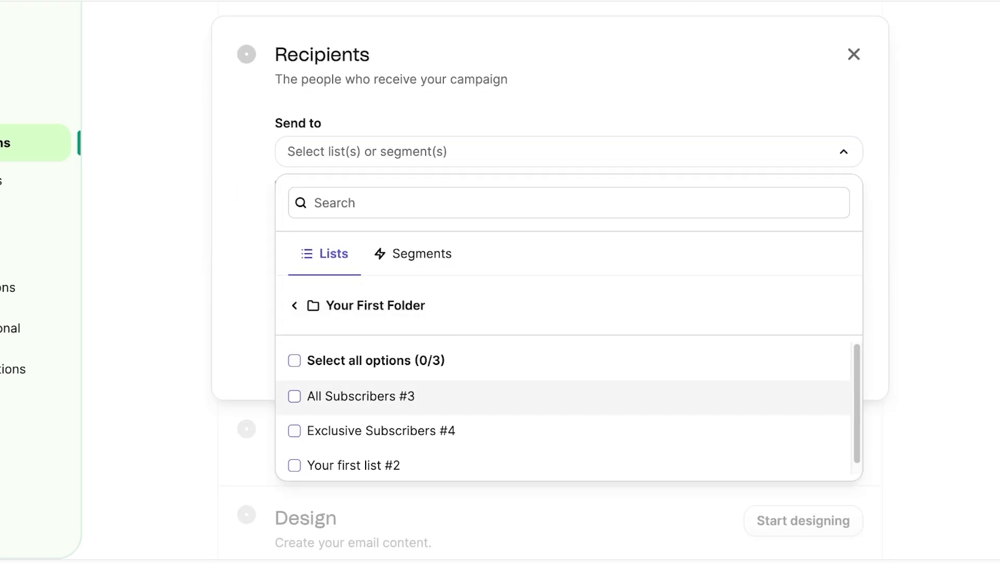
{"action": "left_click", "coordinate": [569, 396]}
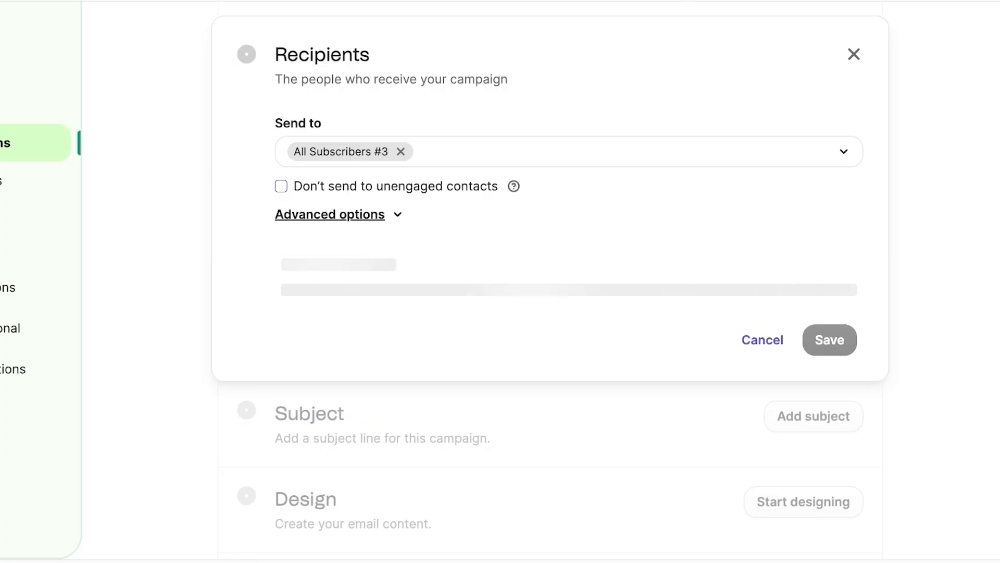
{"action": "left_click", "coordinate": [830, 358]}
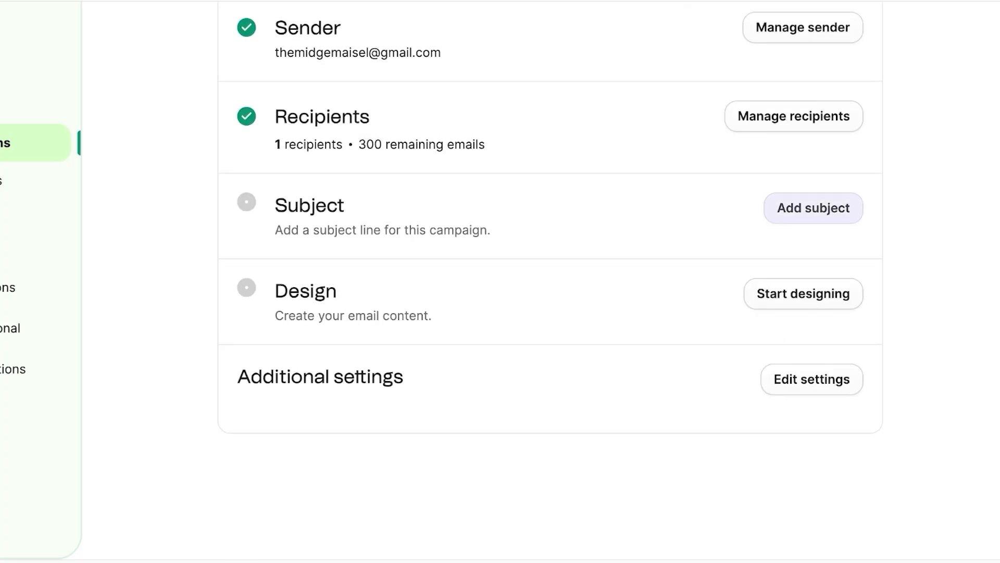
Step: Open the empty subject line and bring up the AI subject-line assistant
{"action": "left_click", "coordinate": [814, 208]}
{"action": "left_click", "coordinate": [329, 356]}
{"action": "left_click", "coordinate": [407, 315]}
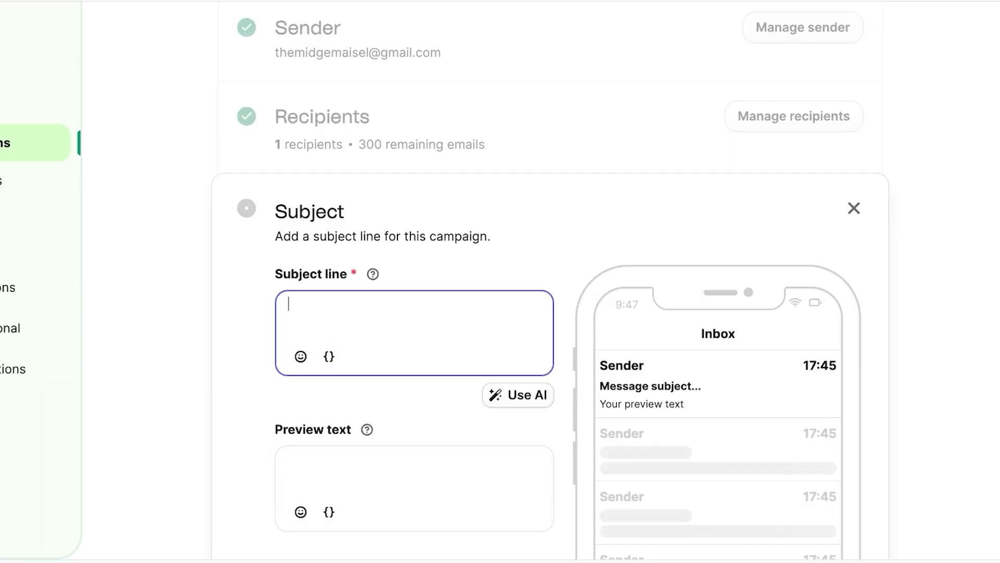
{"action": "scroll", "coordinate": [406, 315], "scroll_direction": "down", "scroll_amount": 1}
{"action": "scroll", "coordinate": [406, 315], "scroll_direction": "down", "scroll_amount": 1}
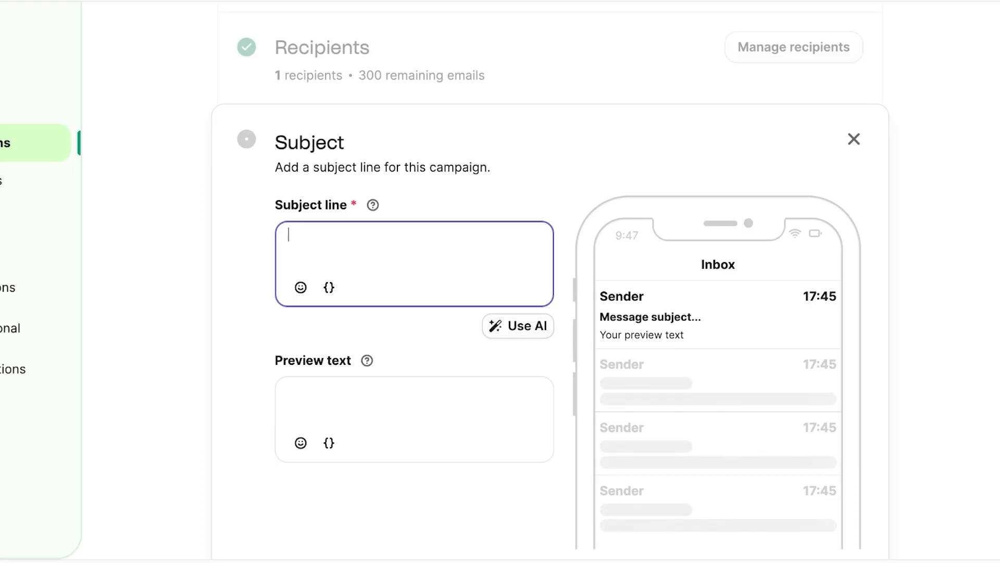
{"action": "type", "text": "V"}
{"action": "key", "text": "BackSpace"}
{"action": "left_click", "coordinate": [518, 325]}
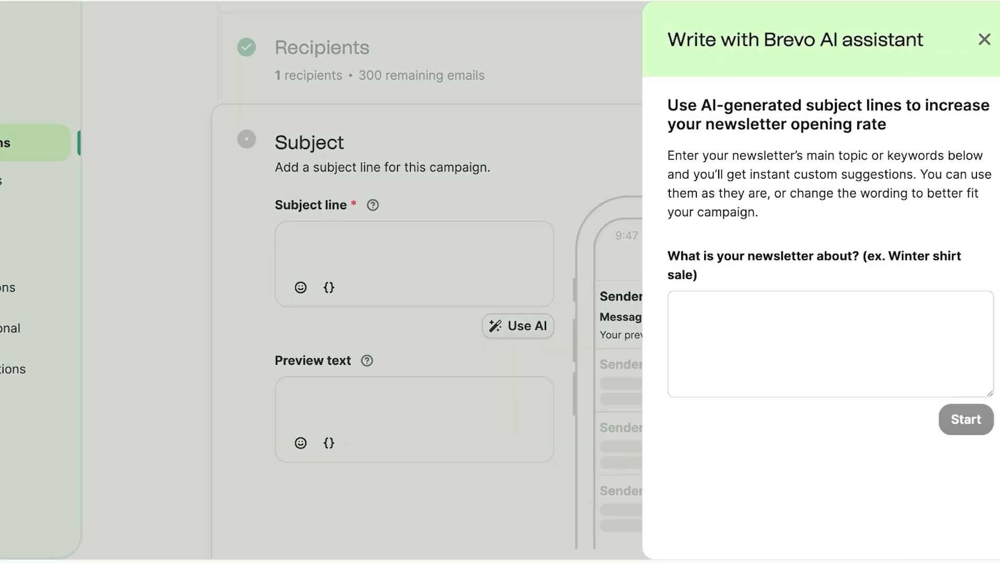
Step: Generate an urgent AI subject from topic 'Mid Summer Sale': 'Don't Miss Out—Summer Deals End Soon!'
{"action": "left_click", "coordinate": [830, 343]}
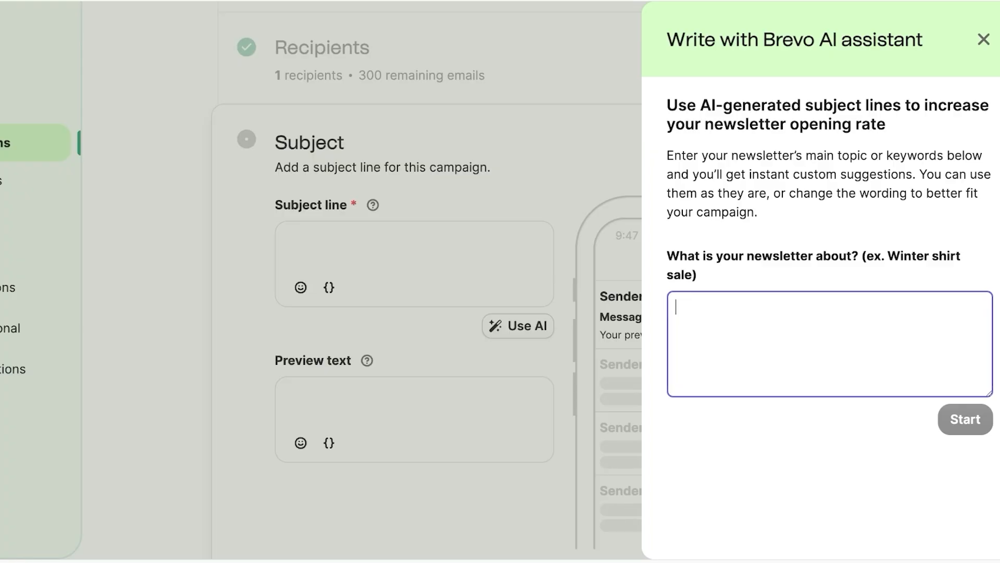
{"action": "type", "text": "Summ"}
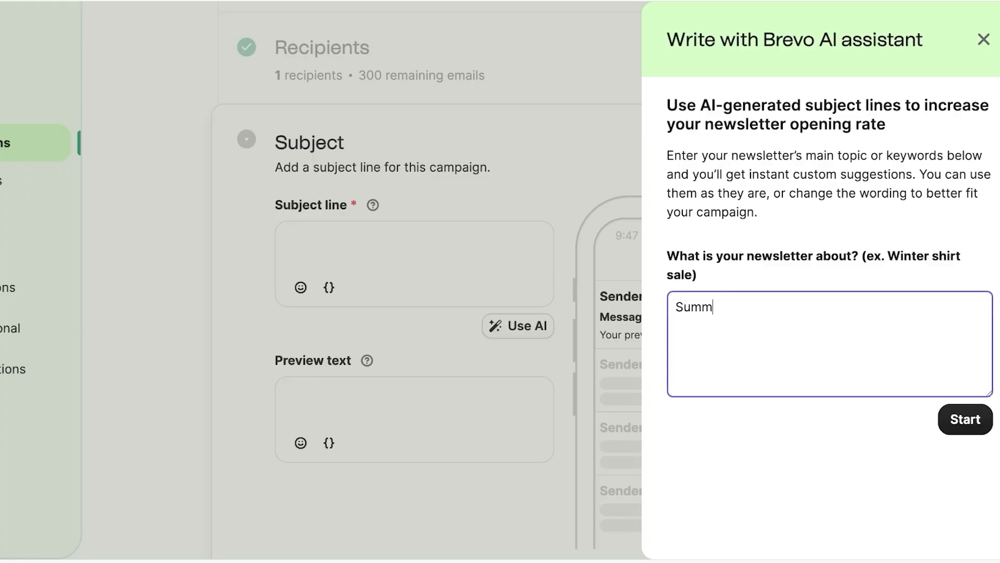
{"action": "key", "text": "BackSpace"}
{"action": "key", "text": "BackSpace"}
{"action": "key", "text": "BackSpace"}
{"action": "key", "text": "BackSpace"}
{"action": "type", "text": "Mid Summer Aa"}
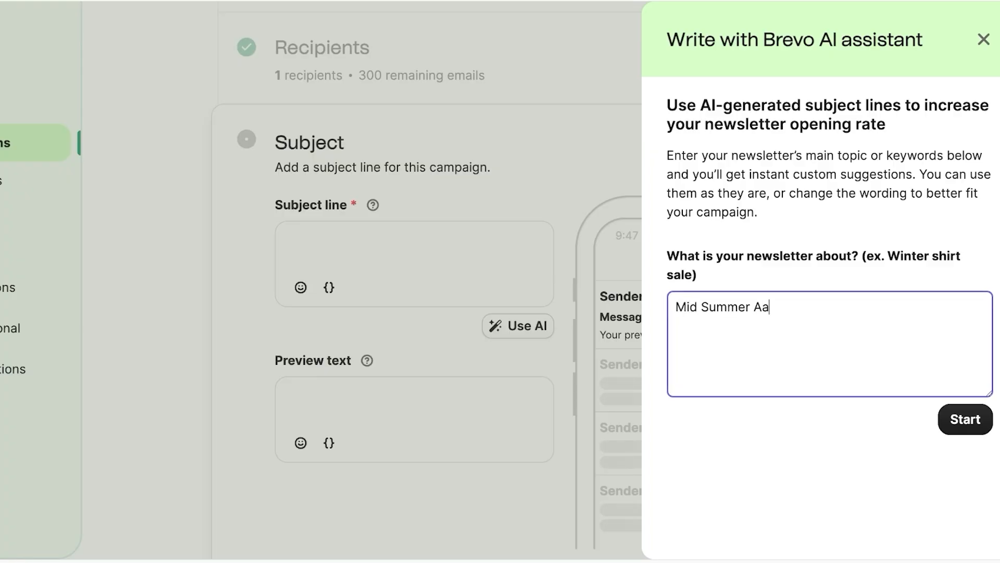
{"action": "key", "text": "BackSpace"}
{"action": "key", "text": "BackSpace"}
{"action": "type", "text": "Sale"}
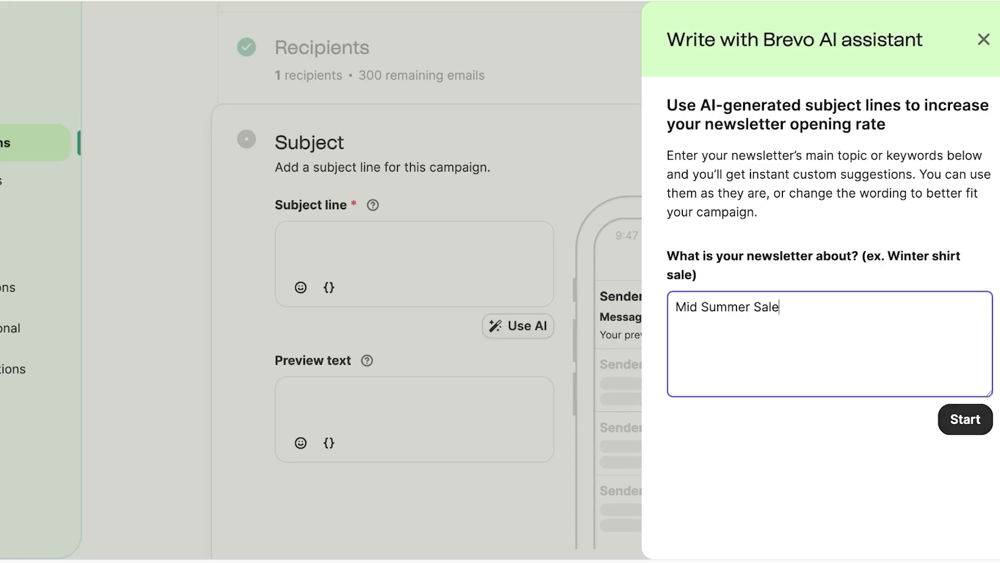
{"action": "left_click", "coordinate": [965, 420]}
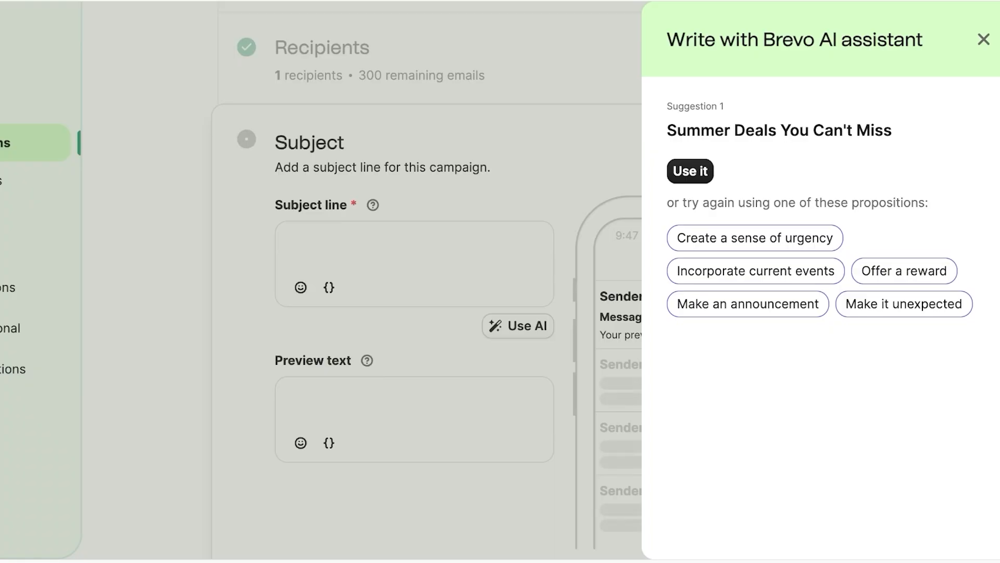
{"action": "left_click", "coordinate": [755, 237]}
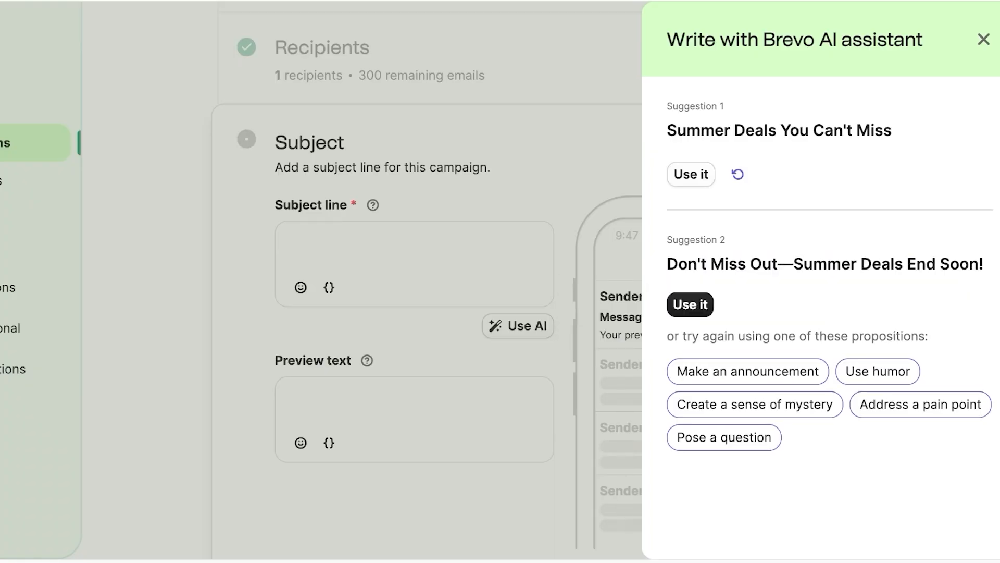
{"action": "triple_click", "coordinate": [764, 263]}
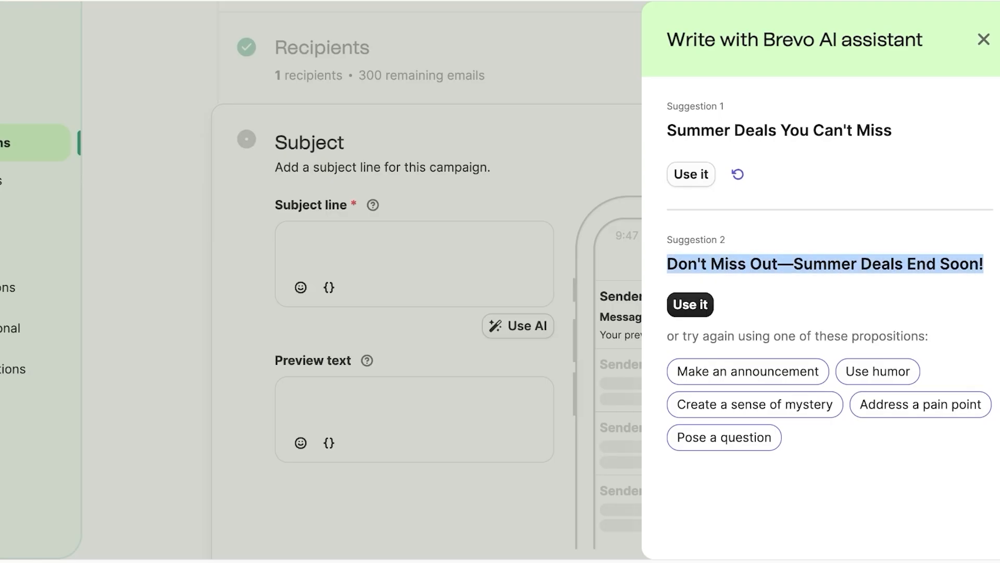
{"action": "left_click", "coordinate": [690, 304]}
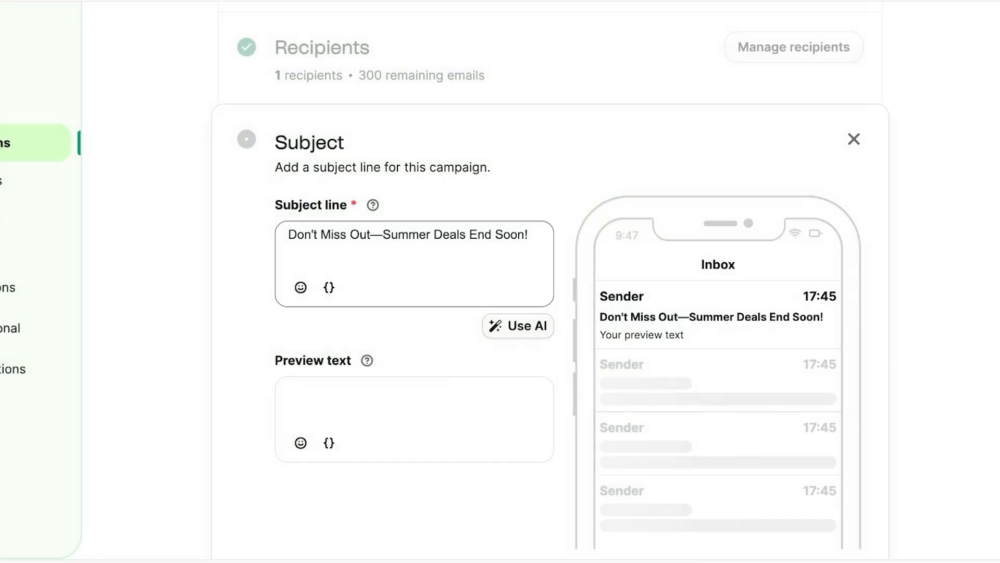
Step: Enter preview text 'All maxi dresses are now 50% off!' and save the subject and preview
{"action": "left_click", "coordinate": [401, 403]}
{"action": "scroll", "coordinate": [500, 282], "scroll_direction": "down", "scroll_amount": 3}
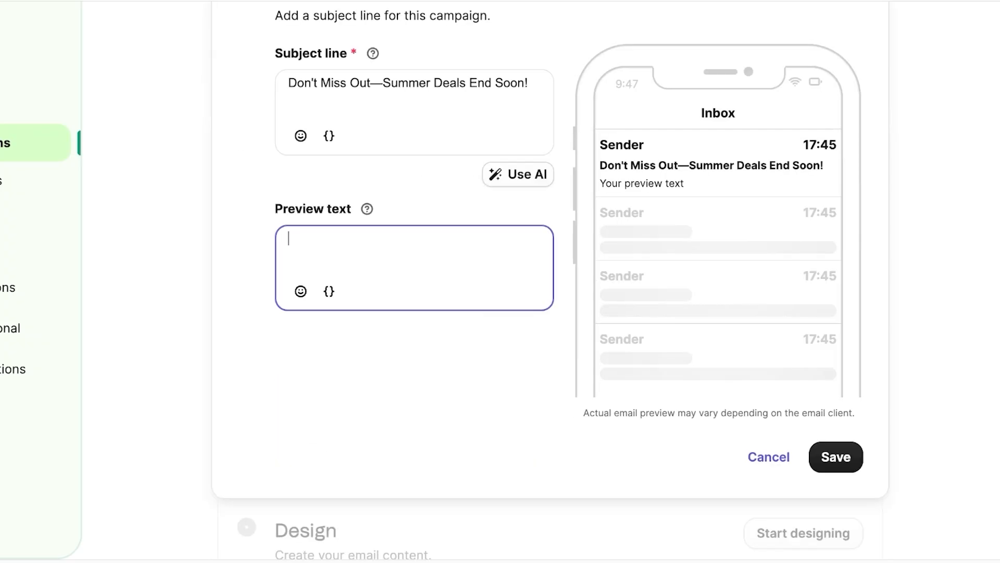
{"action": "type", "text": "A"}
{"action": "key", "text": "BackSpace"}
{"action": "type", "text": "All dresses are no"}
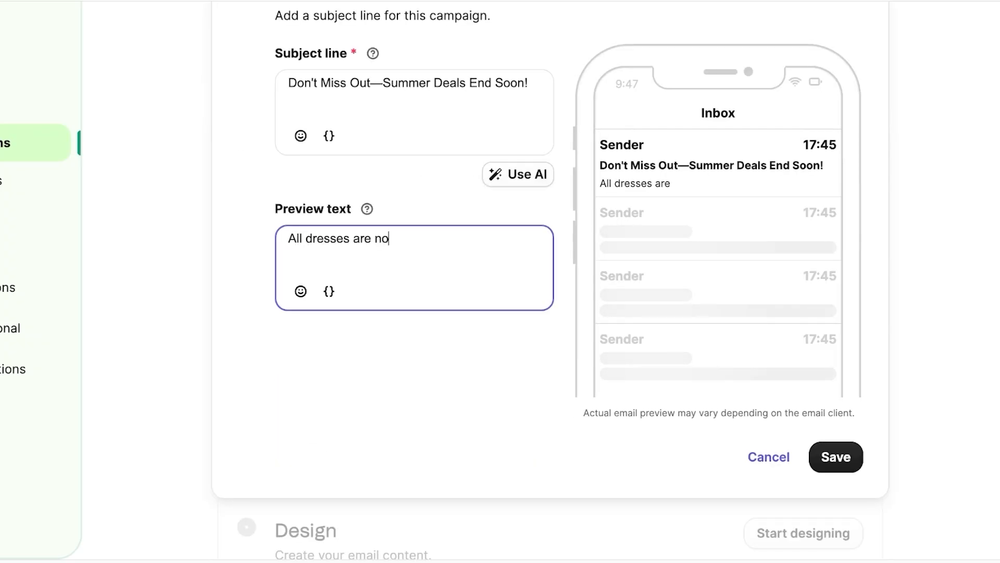
{"action": "type", "text": "w 50% off!"}
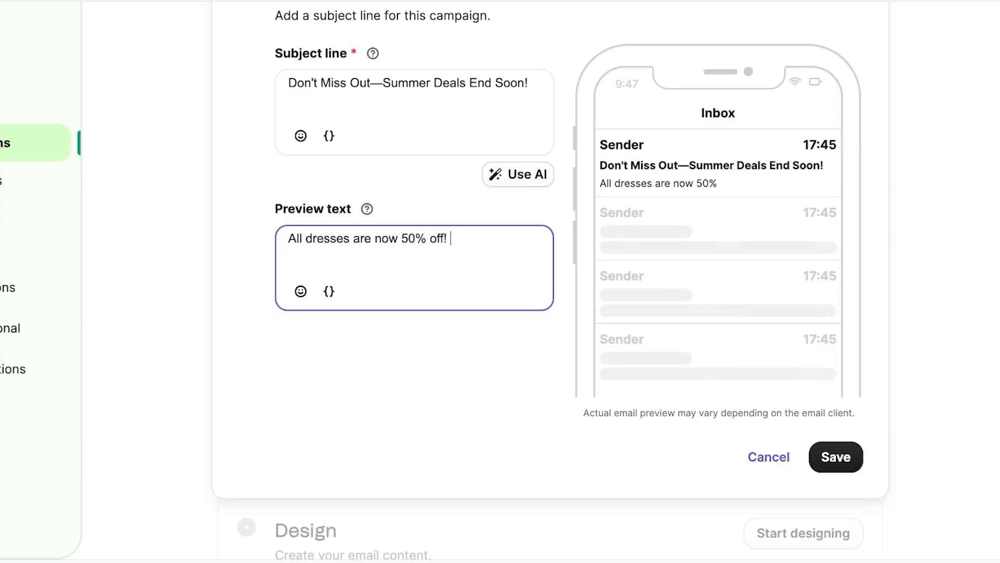
{"action": "left_click", "coordinate": [305, 239]}
{"action": "type", "text": "maxi"}
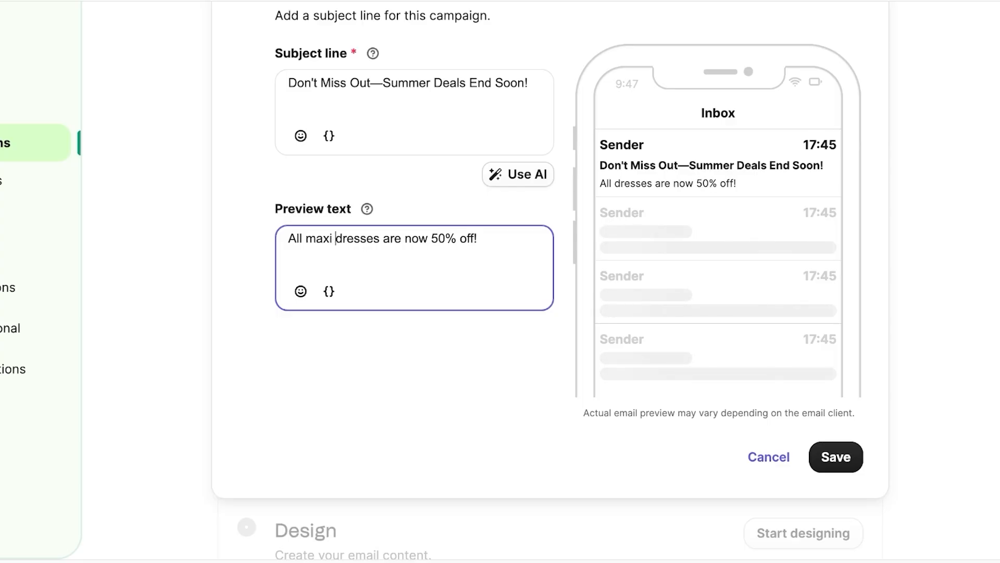
{"action": "left_click", "coordinate": [836, 457]}
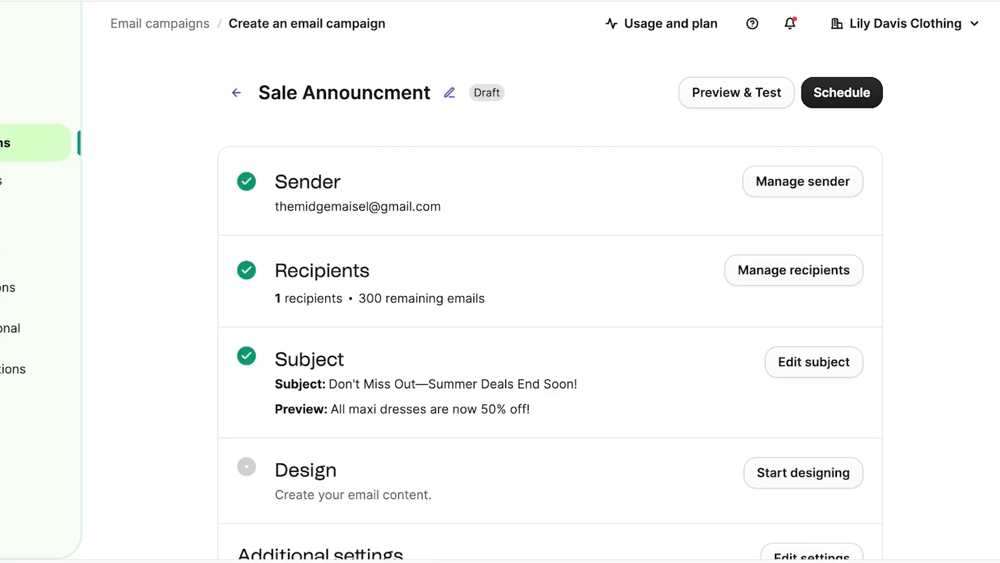
{"action": "scroll", "coordinate": [550, 281], "scroll_direction": "down", "scroll_amount": 3}
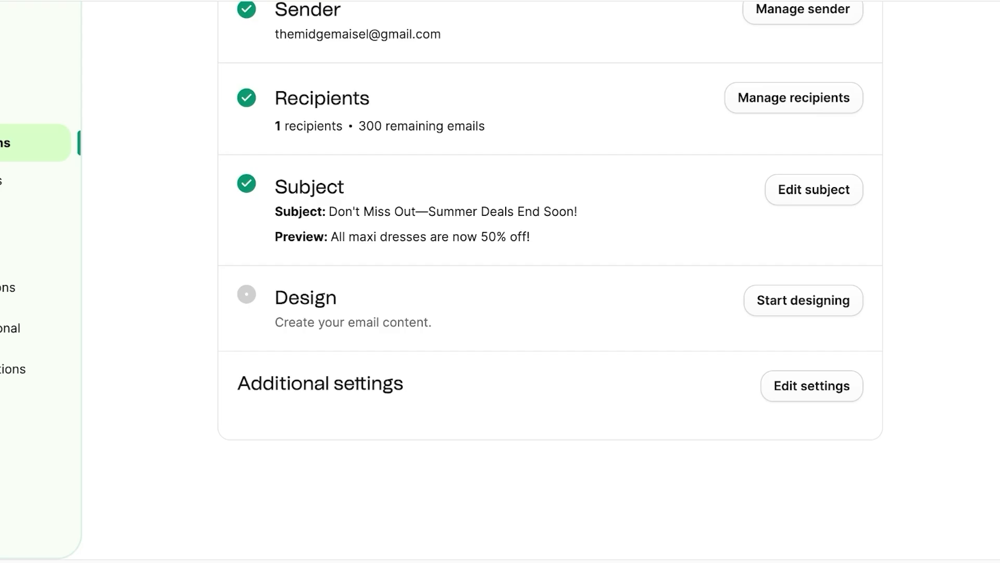
{"action": "scroll", "coordinate": [551, 281], "scroll_direction": "down", "scroll_amount": 1}
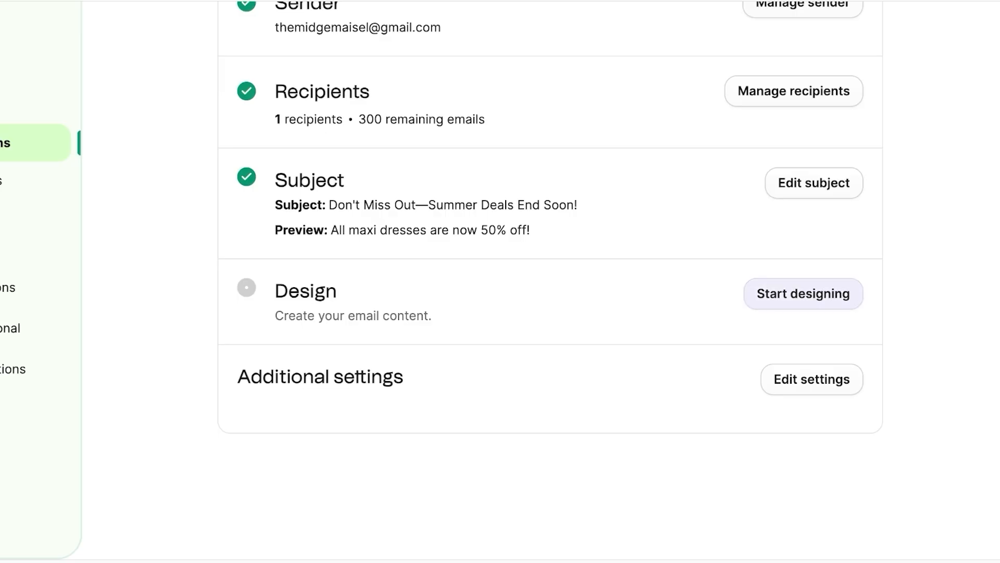
Step: Start designing the email content and browse the basic Layouts
{"action": "left_click", "coordinate": [804, 294]}
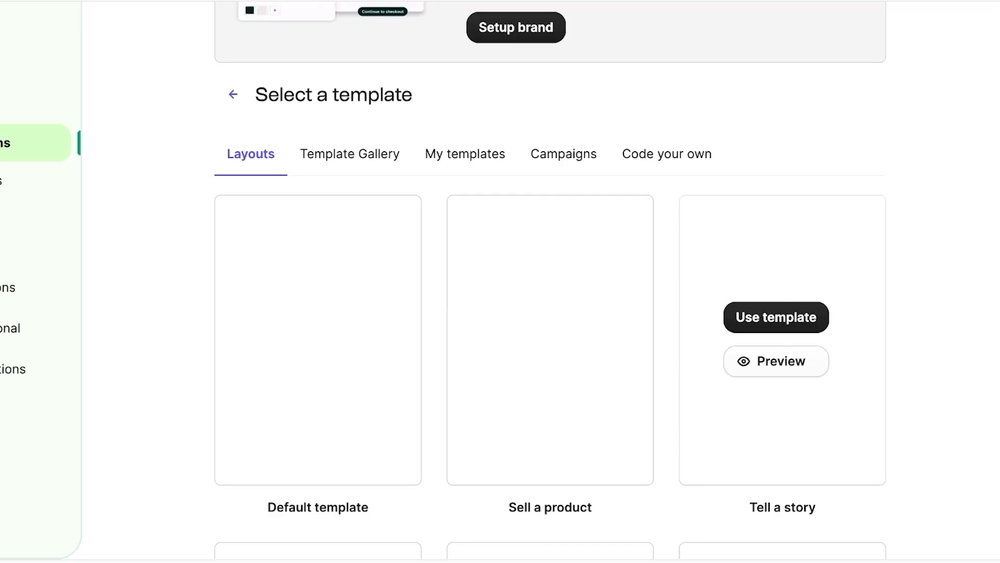
{"action": "scroll", "coordinate": [804, 294], "scroll_direction": "up", "scroll_amount": 3}
{"action": "scroll", "coordinate": [550, 313], "scroll_direction": "down", "scroll_amount": 3}
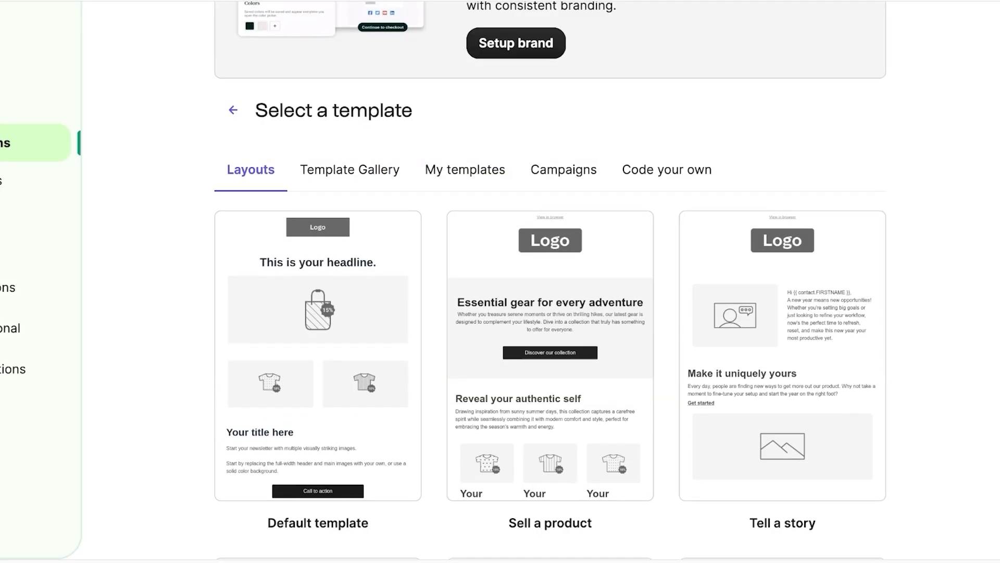
{"action": "mouse_move", "coordinate": [317, 336]}
{"action": "scroll", "coordinate": [550, 313], "scroll_direction": "down", "scroll_amount": 1}
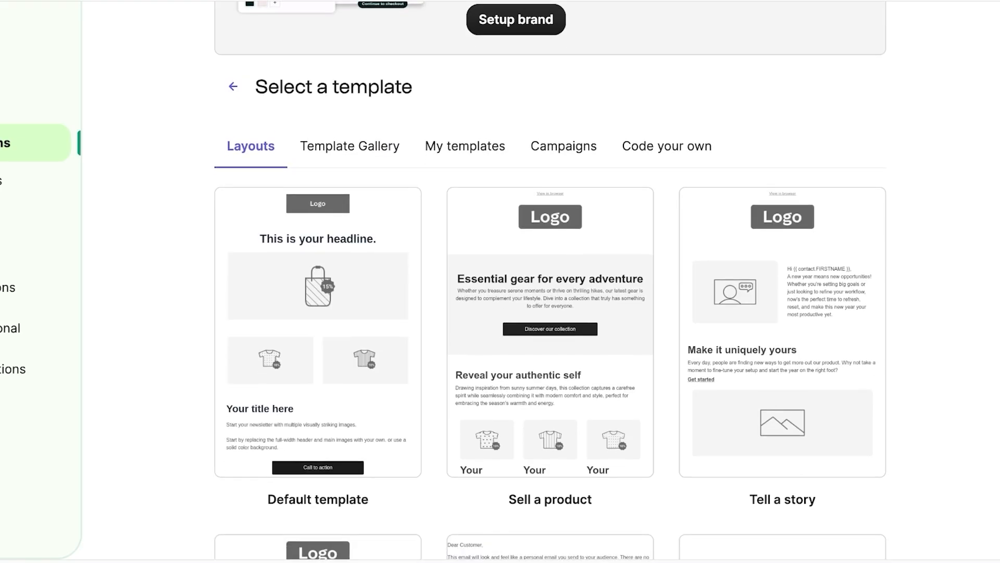
{"action": "scroll", "coordinate": [550, 312], "scroll_direction": "down", "scroll_amount": 5}
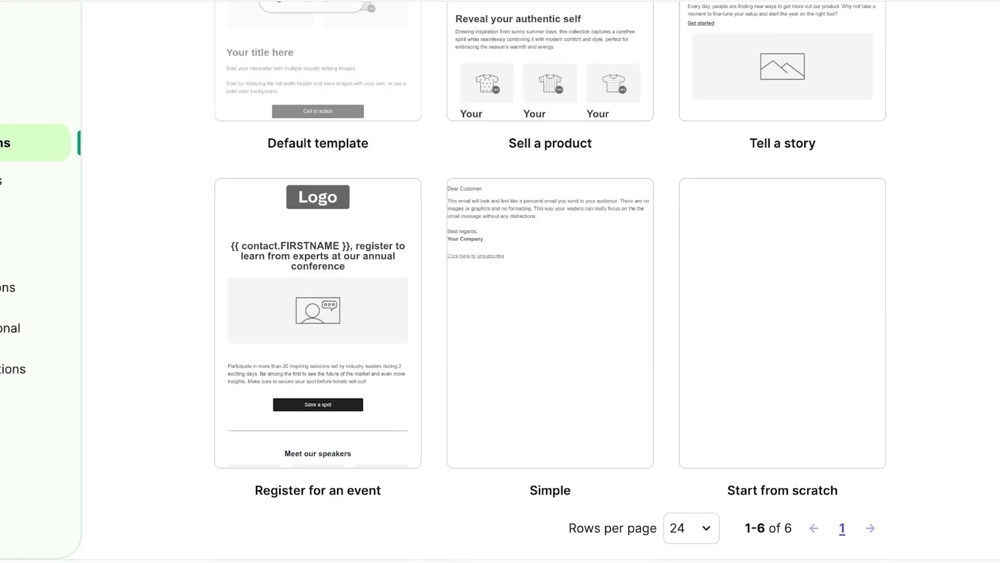
{"action": "scroll", "coordinate": [550, 312], "scroll_direction": "up", "scroll_amount": 2}
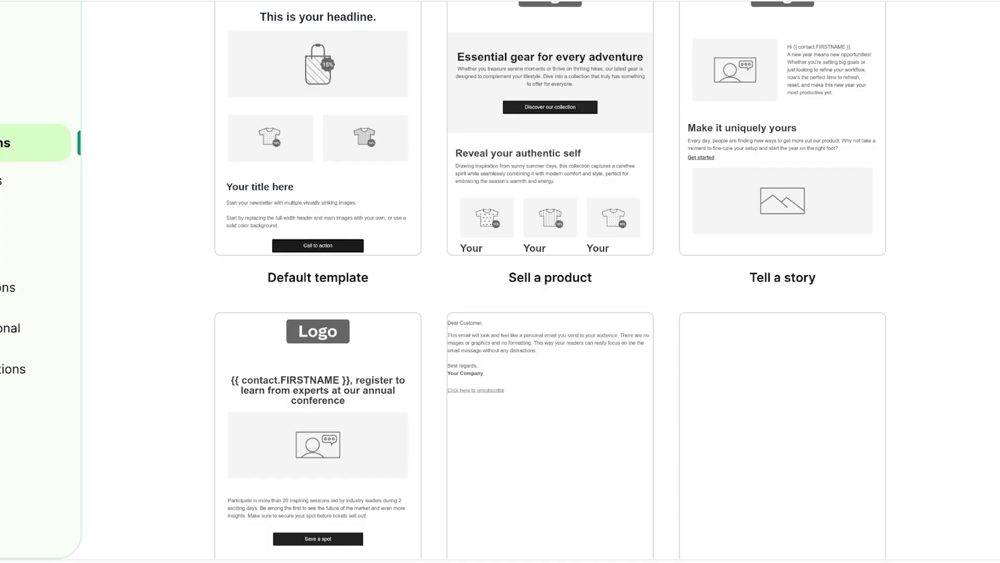
{"action": "scroll", "coordinate": [550, 313], "scroll_direction": "down", "scroll_amount": 3}
{"action": "scroll", "coordinate": [542, 284], "scroll_direction": "up", "scroll_amount": 8}
Step: Look through the Template Gallery, My templates, Campaigns and code-your-own options
{"action": "left_click", "coordinate": [350, 237]}
{"action": "scroll", "coordinate": [349, 237], "scroll_direction": "down", "scroll_amount": 4}
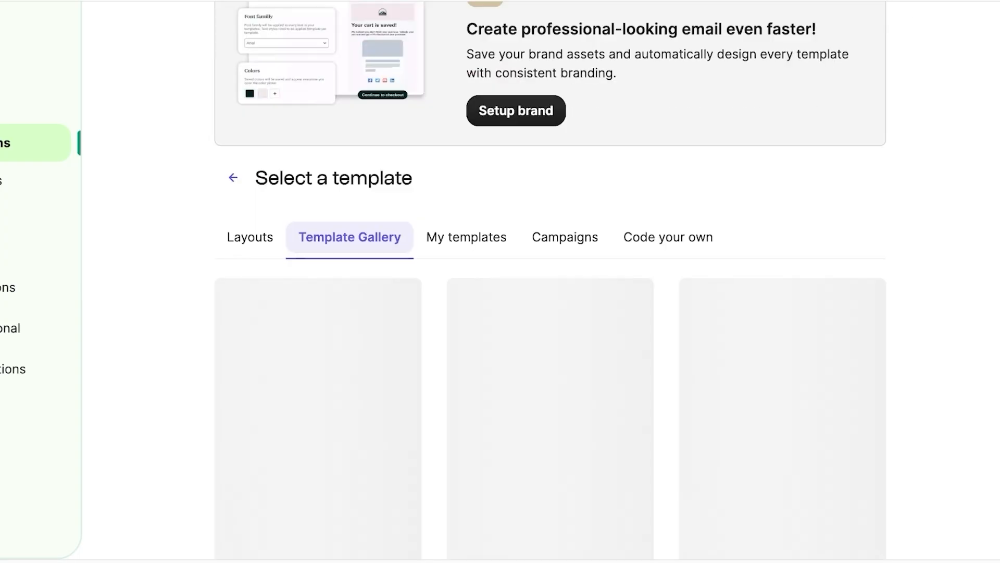
{"action": "scroll", "coordinate": [350, 237], "scroll_direction": "down", "scroll_amount": 3}
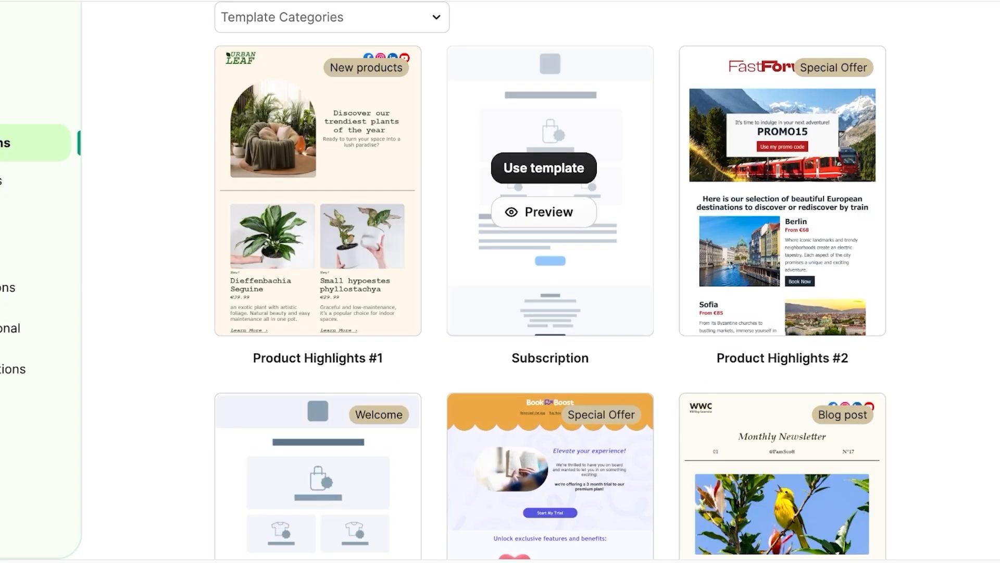
{"action": "scroll", "coordinate": [551, 281], "scroll_direction": "down", "scroll_amount": 9}
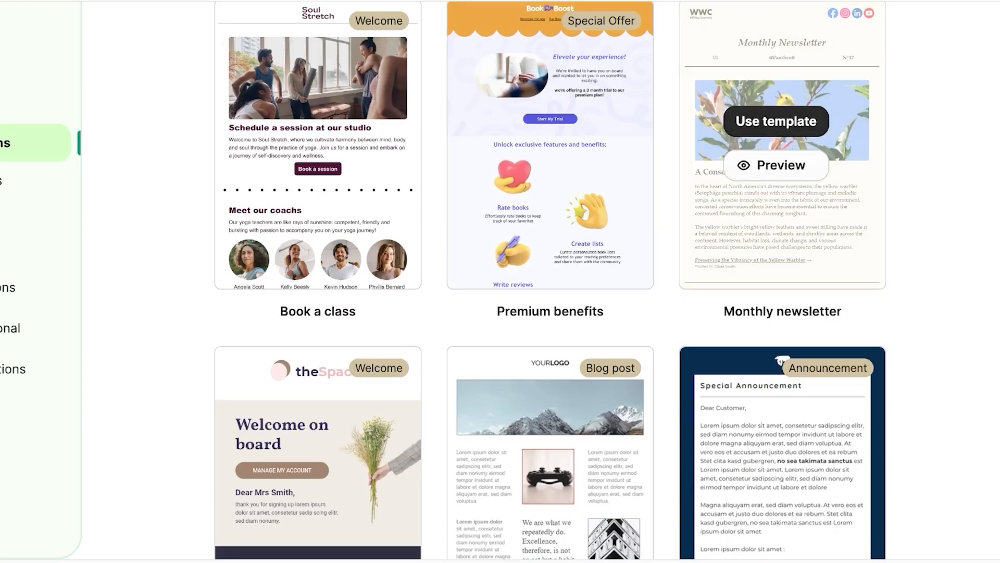
{"action": "scroll", "coordinate": [318, 131], "scroll_direction": "up", "scroll_amount": 13}
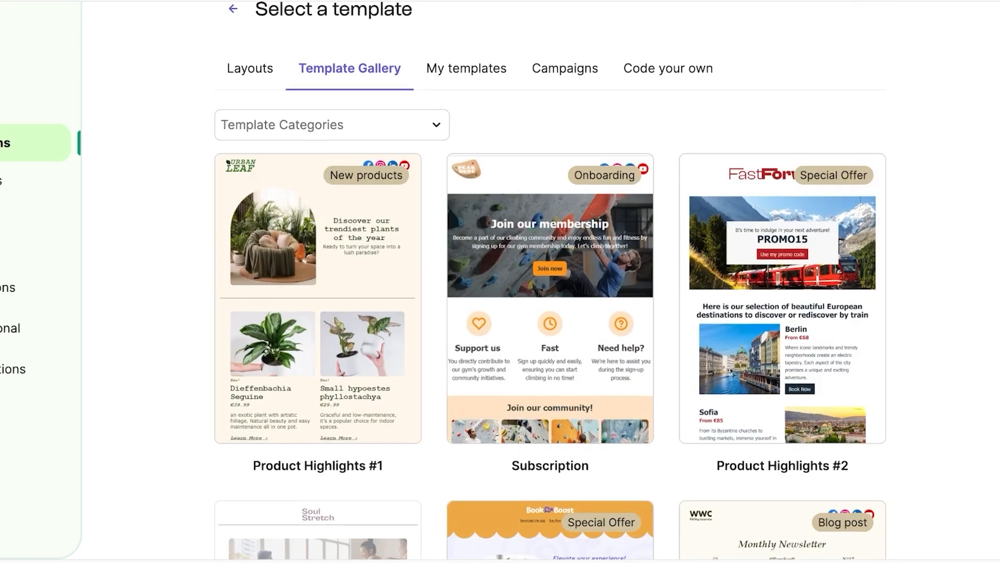
{"action": "left_click", "coordinate": [466, 71]}
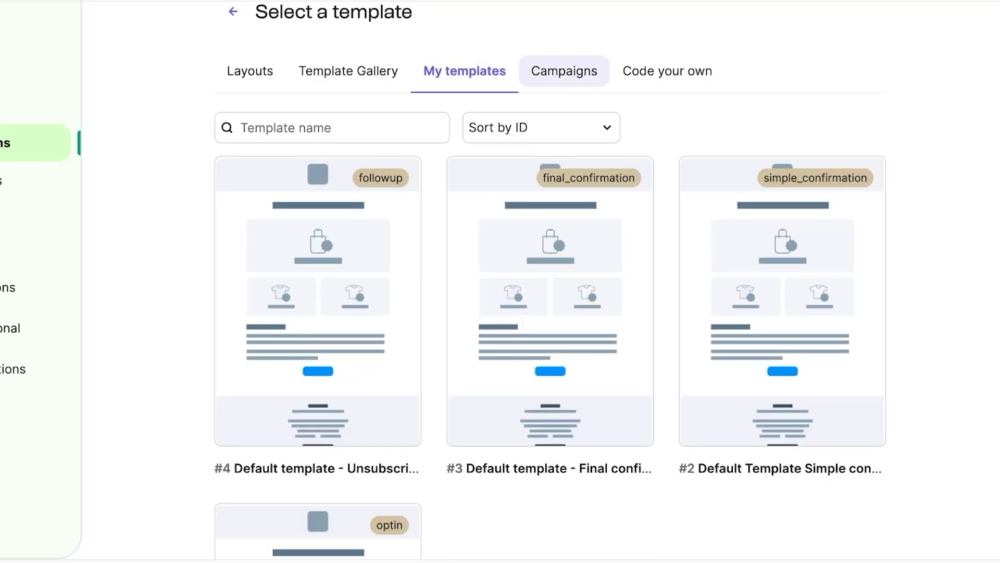
{"action": "left_click", "coordinate": [564, 70]}
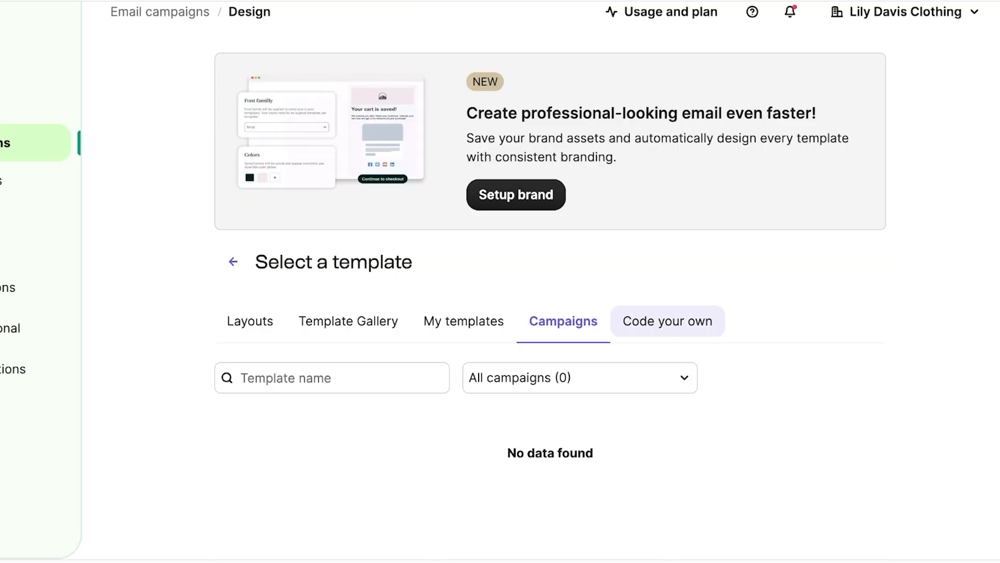
{"action": "left_click", "coordinate": [668, 321]}
{"action": "left_click", "coordinate": [250, 321]}
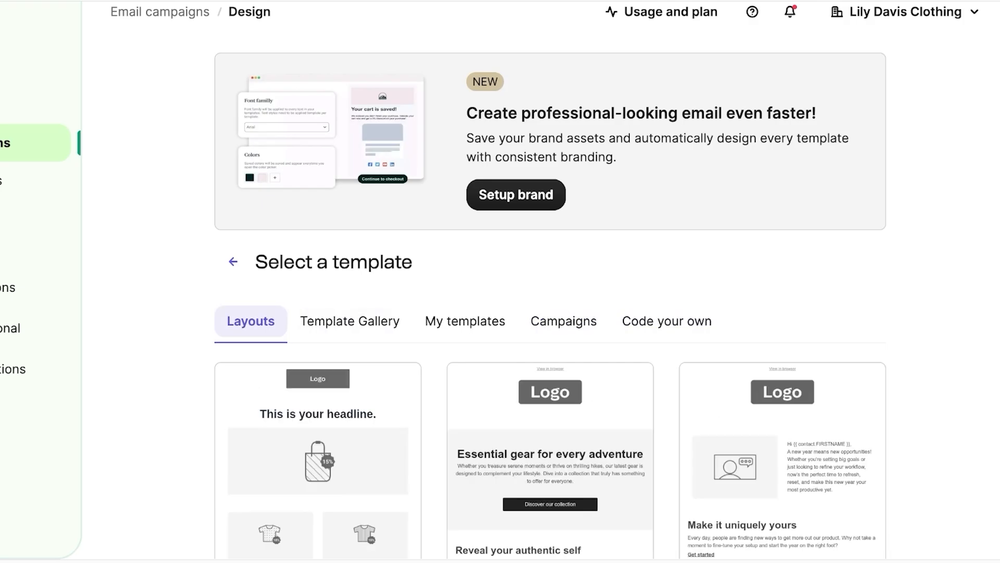
{"action": "scroll", "coordinate": [251, 320], "scroll_direction": "down", "scroll_amount": 4}
{"action": "left_click", "coordinate": [349, 132]}
Step: Filter the Template Gallery to the Sale category, leaving Traveling and Cyber Monday
{"action": "scroll", "coordinate": [318, 261], "scroll_direction": "down", "scroll_amount": 3}
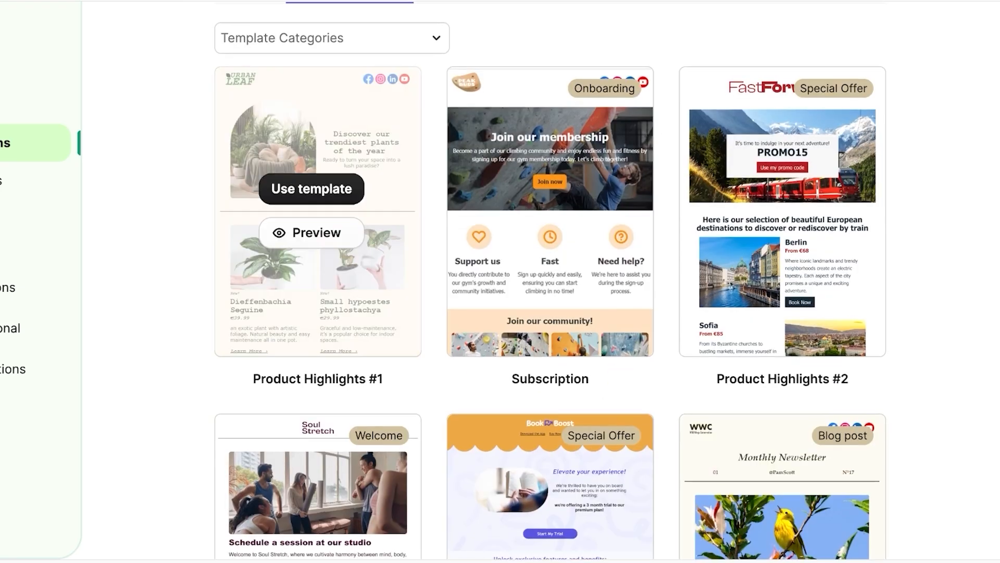
{"action": "scroll", "coordinate": [781, 236], "scroll_direction": "down", "scroll_amount": 10}
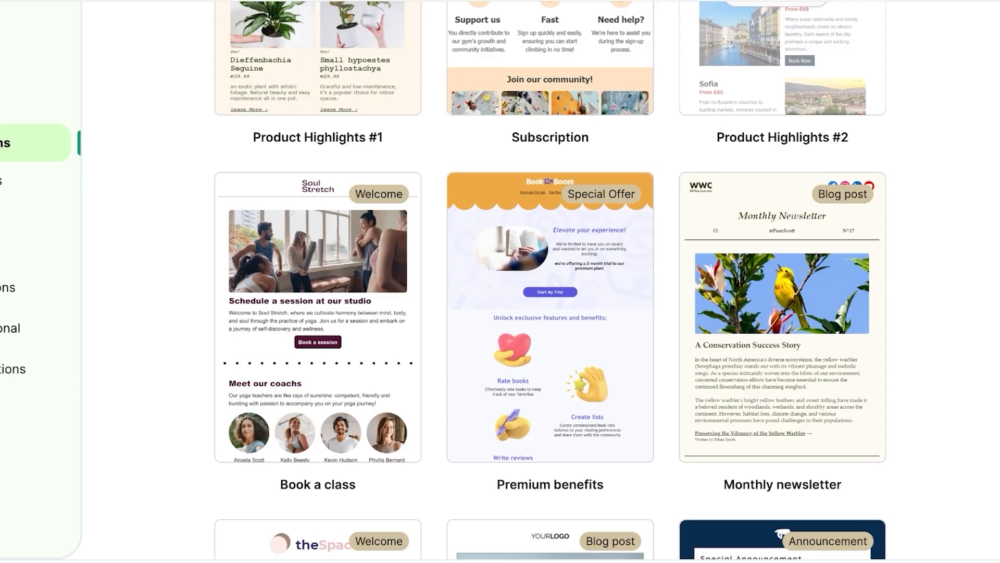
{"action": "scroll", "coordinate": [781, 235], "scroll_direction": "down", "scroll_amount": 7}
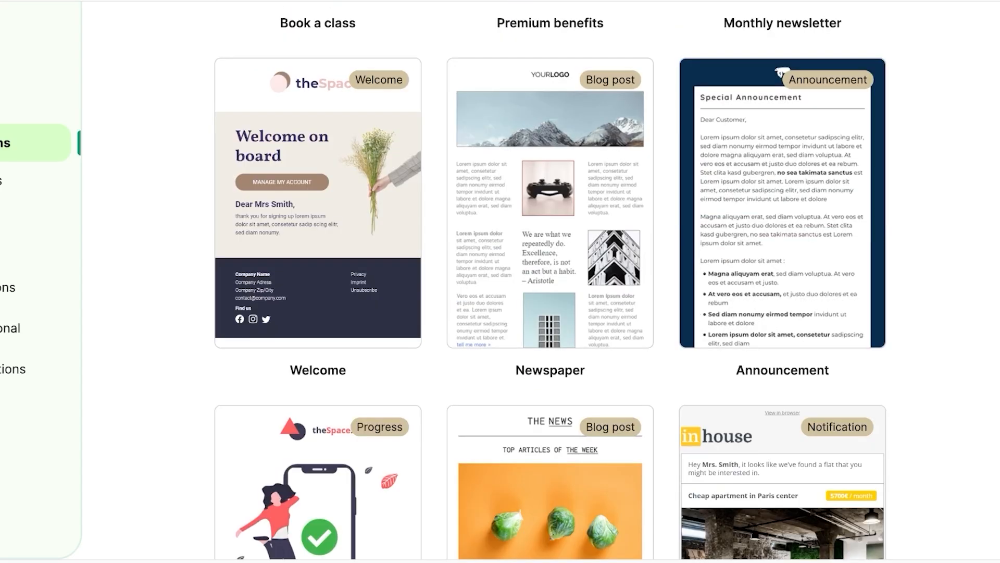
{"action": "scroll", "coordinate": [782, 236], "scroll_direction": "down", "scroll_amount": 14}
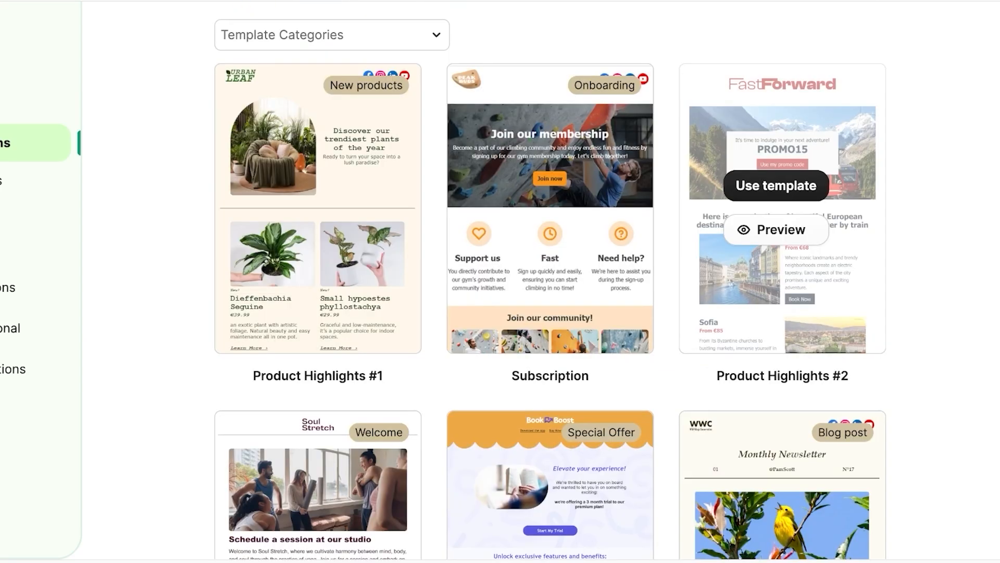
{"action": "scroll", "coordinate": [782, 236], "scroll_direction": "down", "scroll_amount": 3}
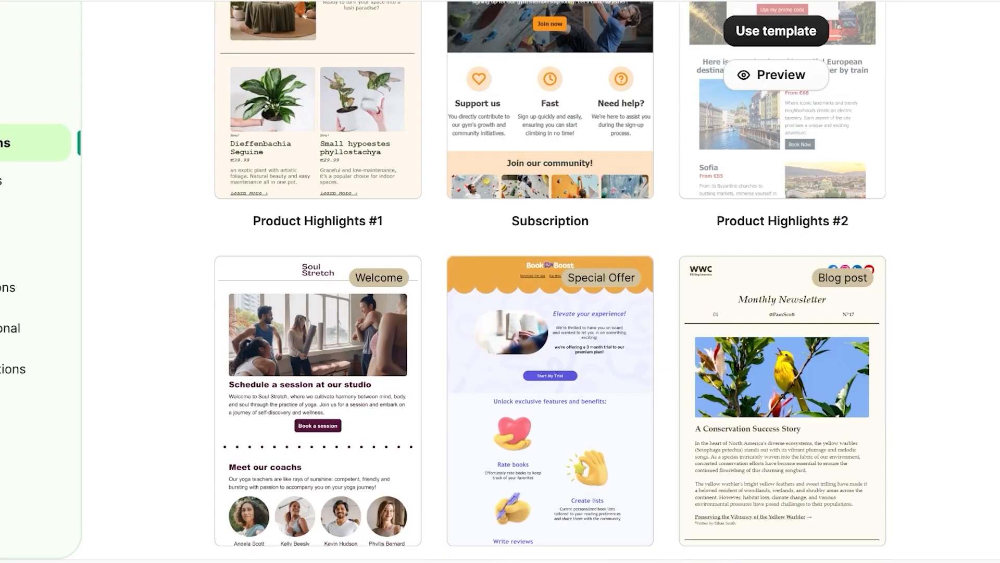
{"action": "scroll", "coordinate": [782, 235], "scroll_direction": "down", "scroll_amount": 14}
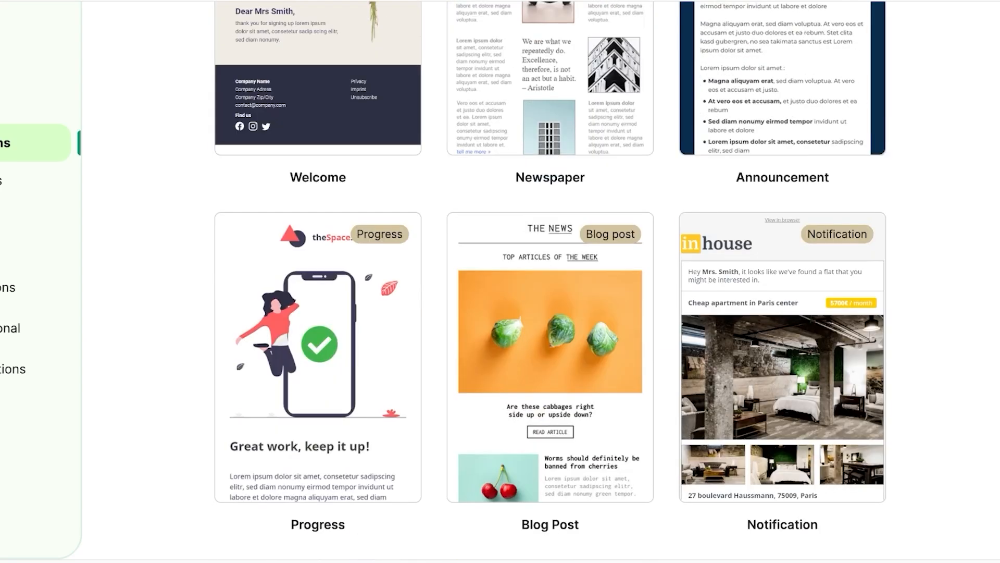
{"action": "scroll", "coordinate": [551, 270], "scroll_direction": "down", "scroll_amount": 15}
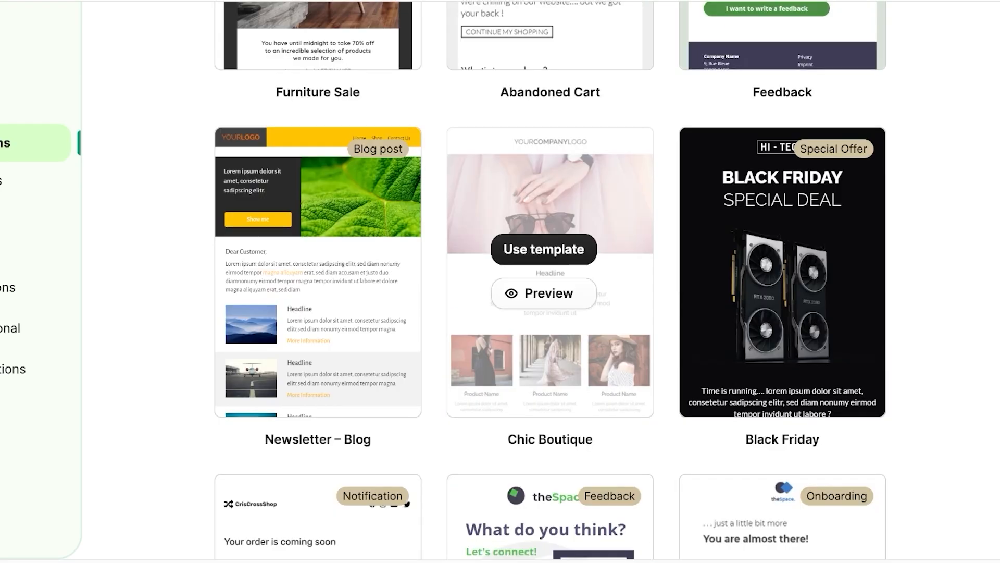
{"action": "scroll", "coordinate": [782, 236], "scroll_direction": "down", "scroll_amount": 8}
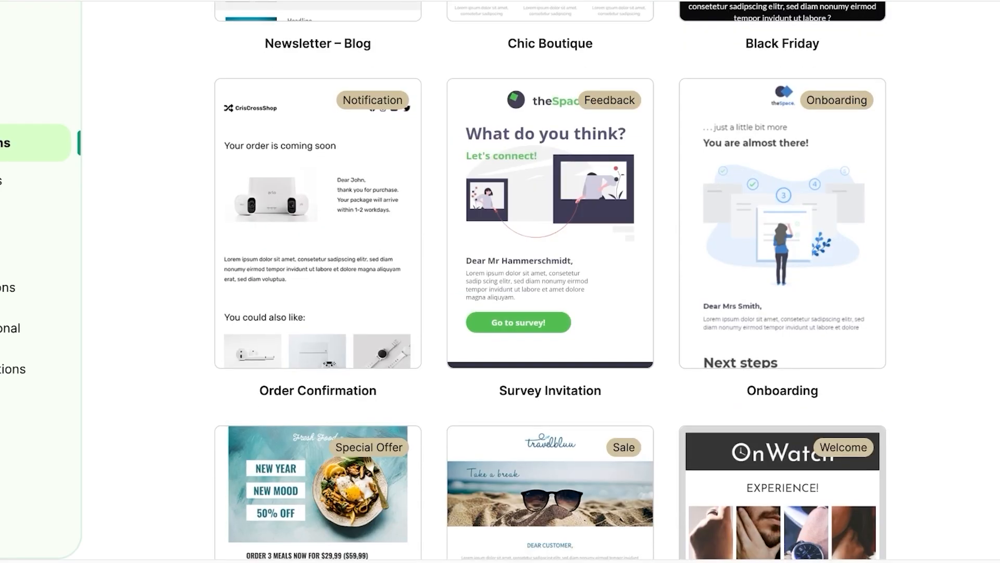
{"action": "scroll", "coordinate": [550, 282], "scroll_direction": "down", "scroll_amount": 4}
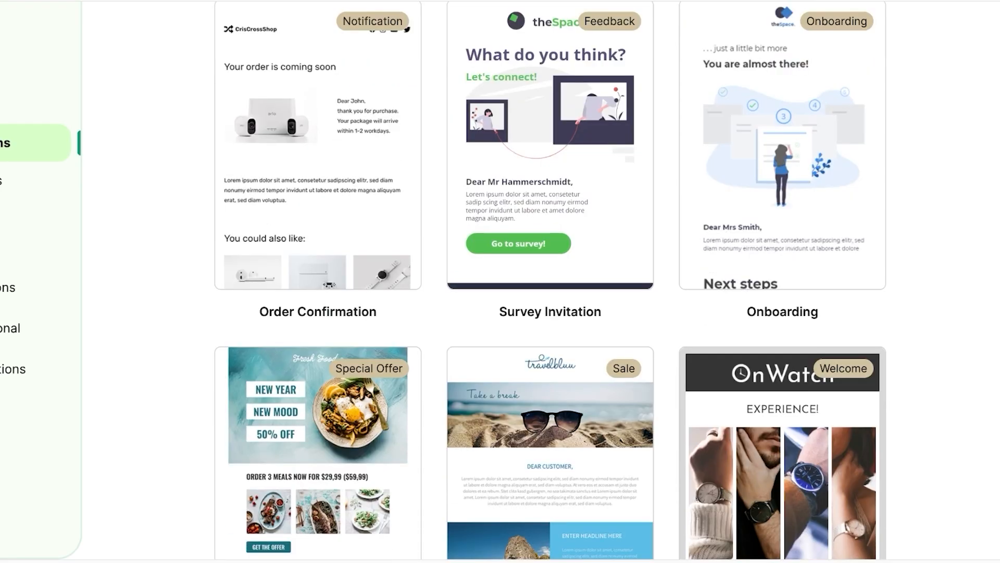
{"action": "scroll", "coordinate": [551, 282], "scroll_direction": "down", "scroll_amount": 1}
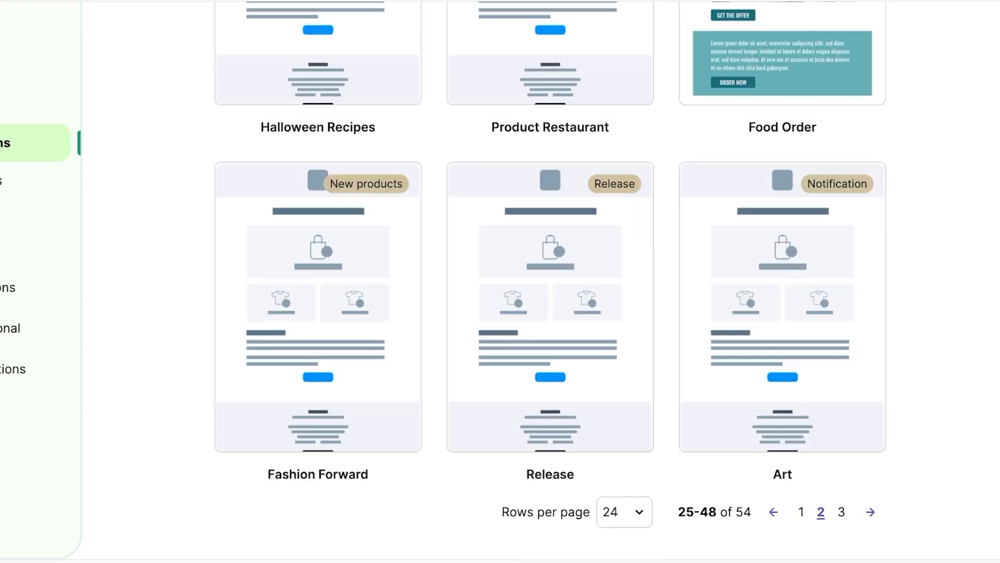
{"action": "scroll", "coordinate": [550, 281], "scroll_direction": "up", "scroll_amount": 20}
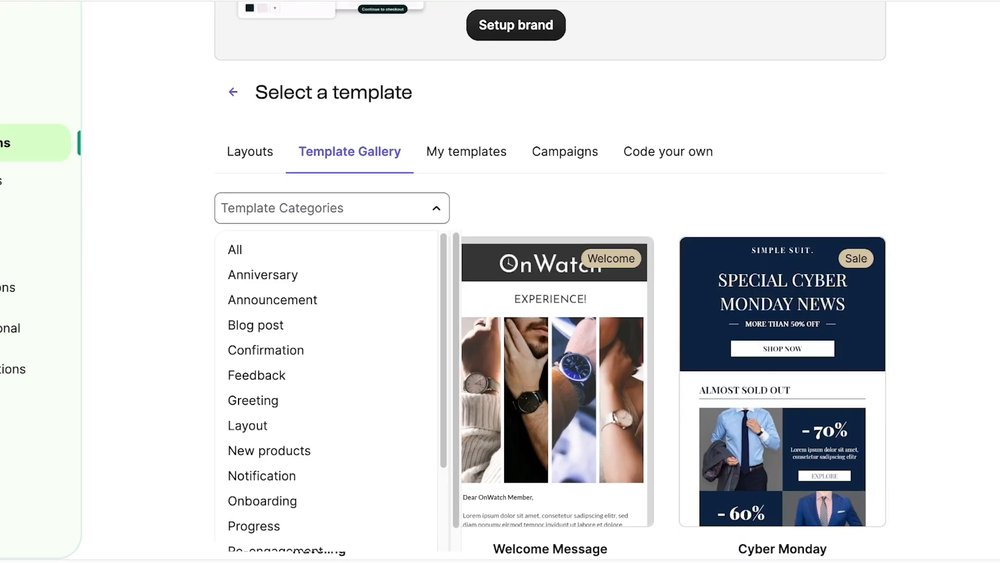
{"action": "scroll", "coordinate": [326, 391], "scroll_direction": "down", "scroll_amount": 3}
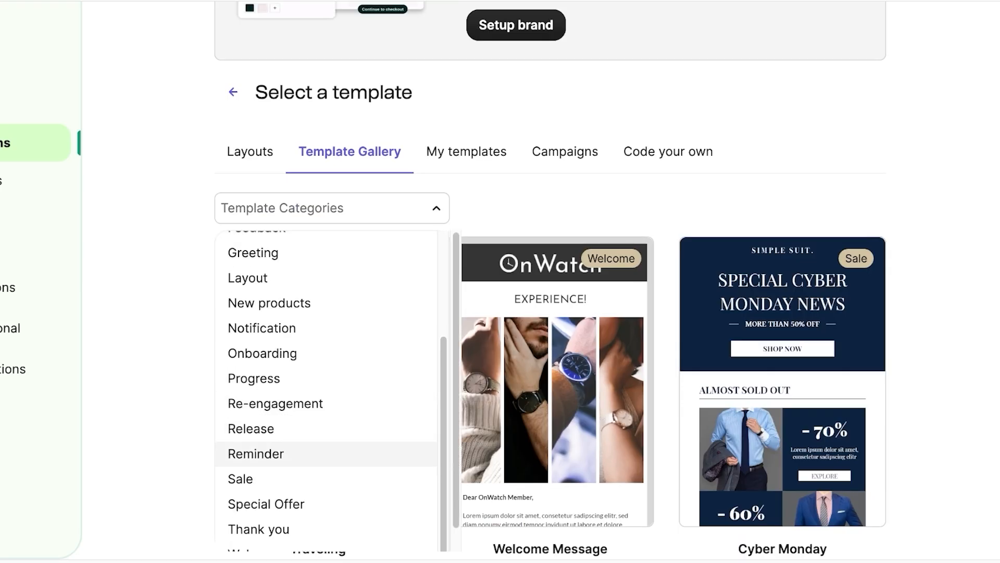
{"action": "left_click", "coordinate": [250, 479]}
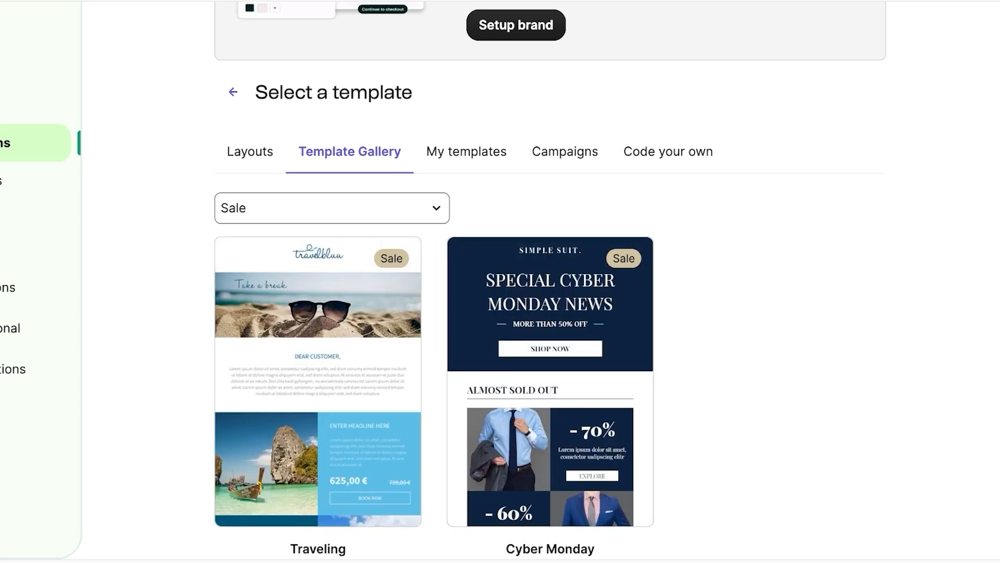
{"action": "scroll", "coordinate": [550, 365], "scroll_direction": "down", "scroll_amount": 2}
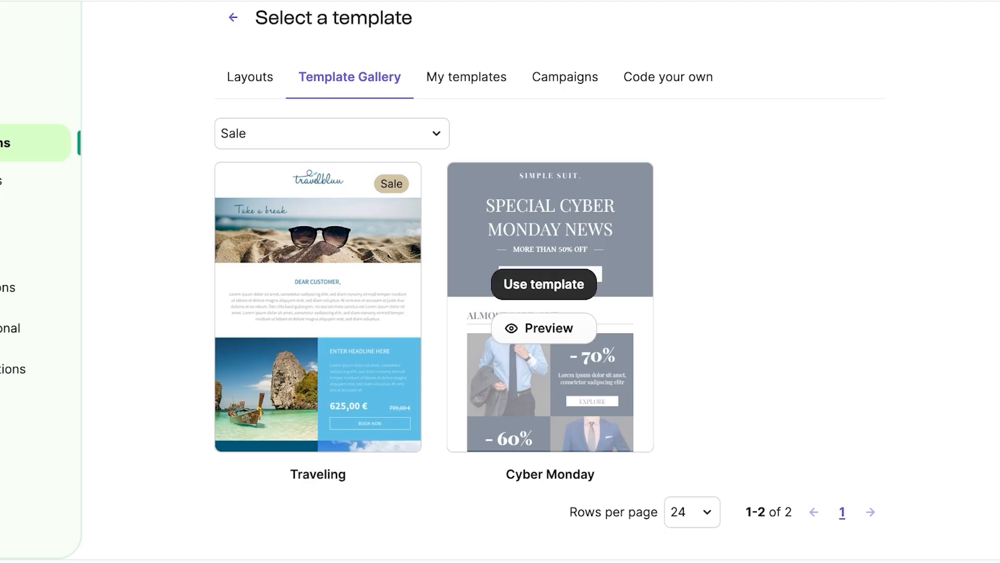
Step: Load the Cyber Monday template, dismiss the onboarding tour, and start brand setup from the logo block
{"action": "left_click", "coordinate": [543, 284]}
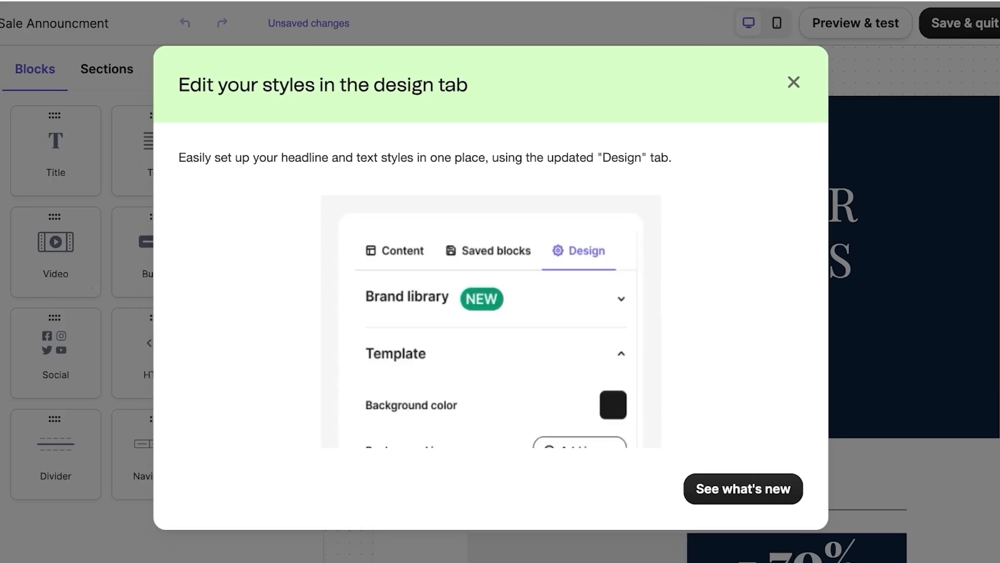
{"action": "key", "text": "Return"}
{"action": "key", "text": "Return"}
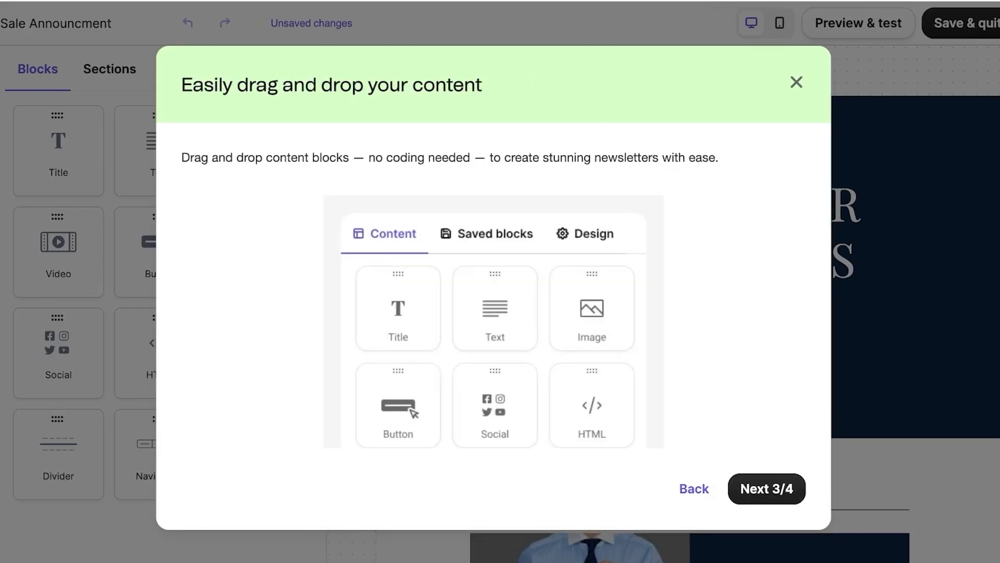
{"action": "key", "text": "Escape"}
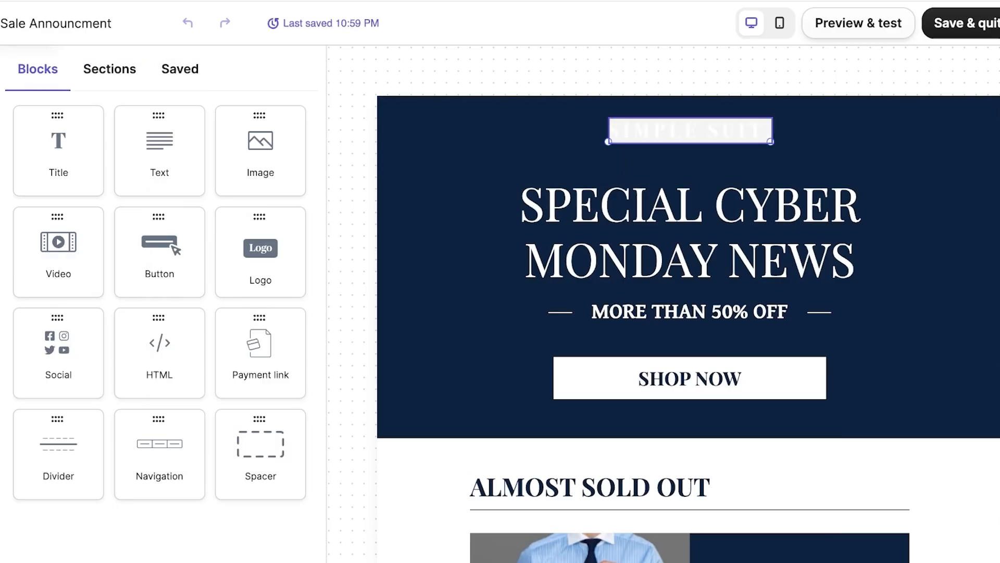
{"action": "left_click", "coordinate": [646, 133]}
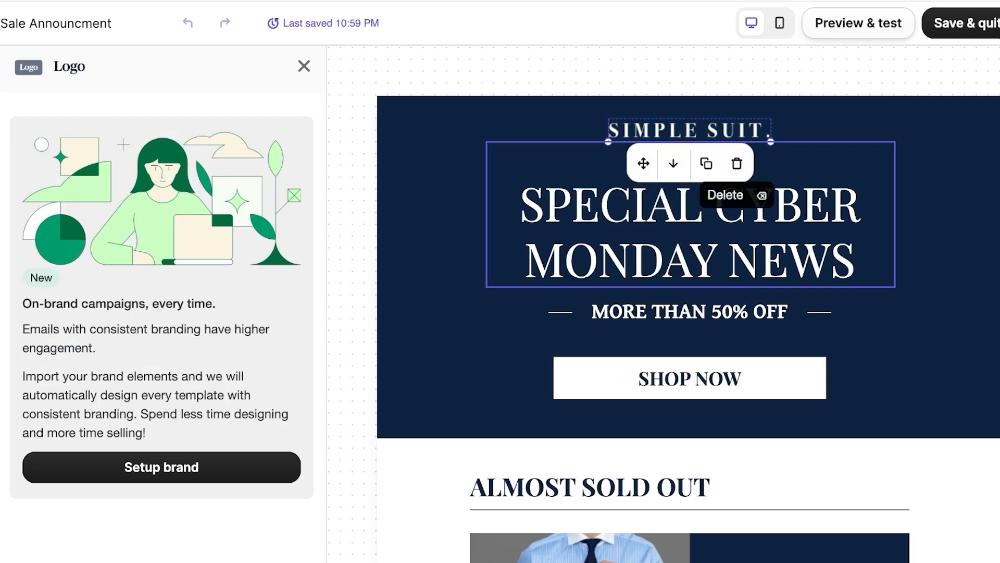
{"action": "left_click", "coordinate": [161, 468]}
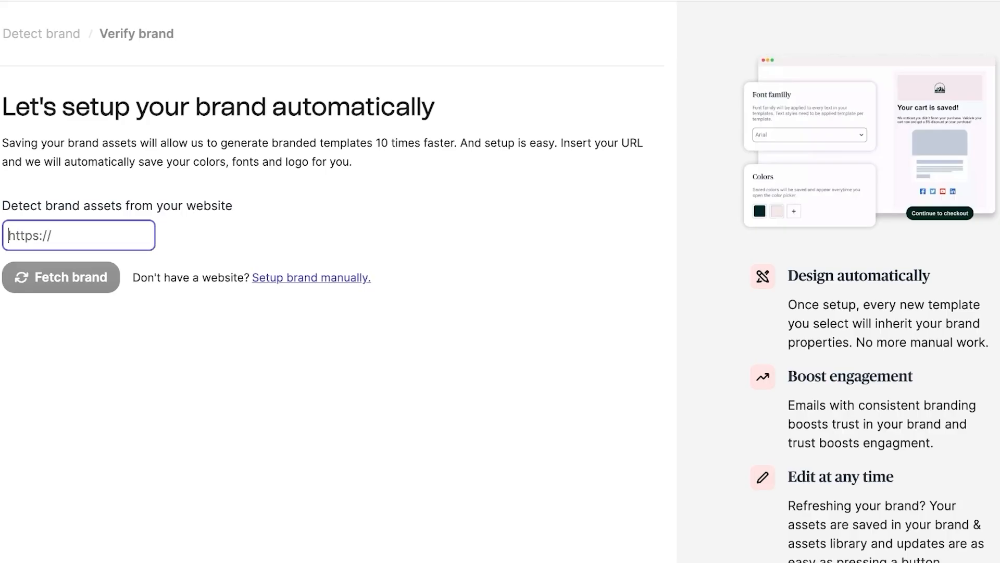
Step: Choose manual brand setup and close the Content Library without uploading a logo
{"action": "left_click", "coordinate": [312, 278]}
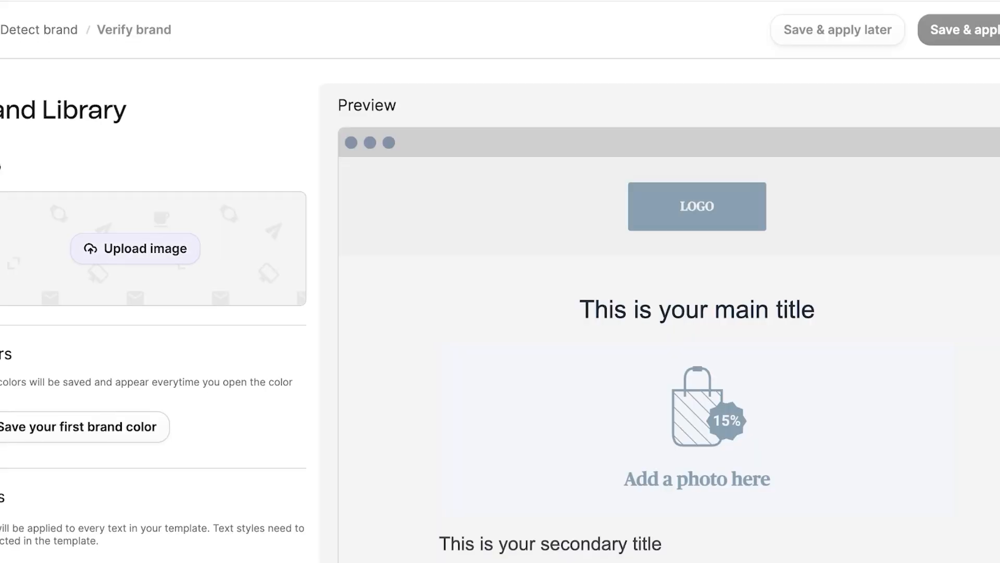
{"action": "left_click", "coordinate": [135, 248]}
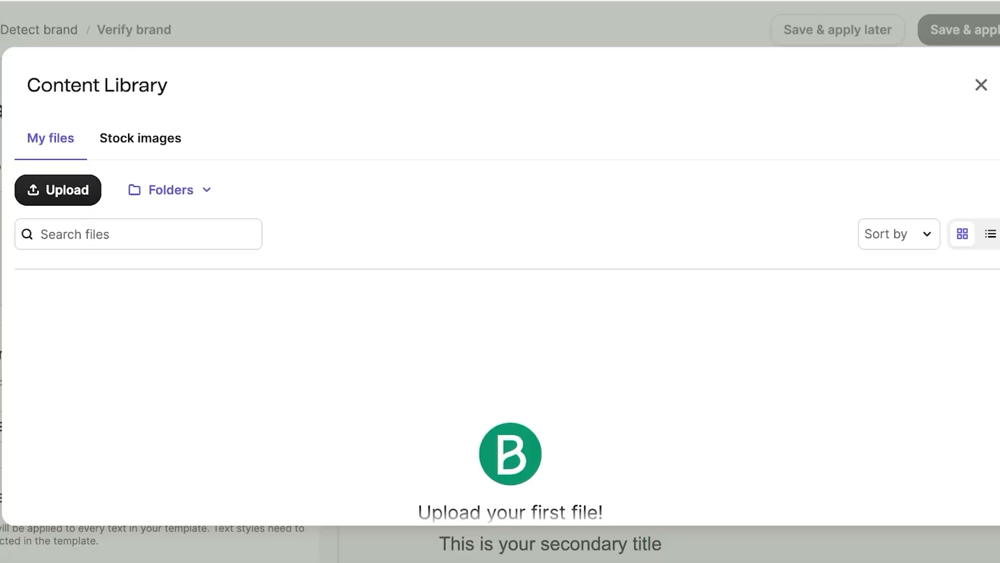
{"action": "left_click", "coordinate": [981, 84]}
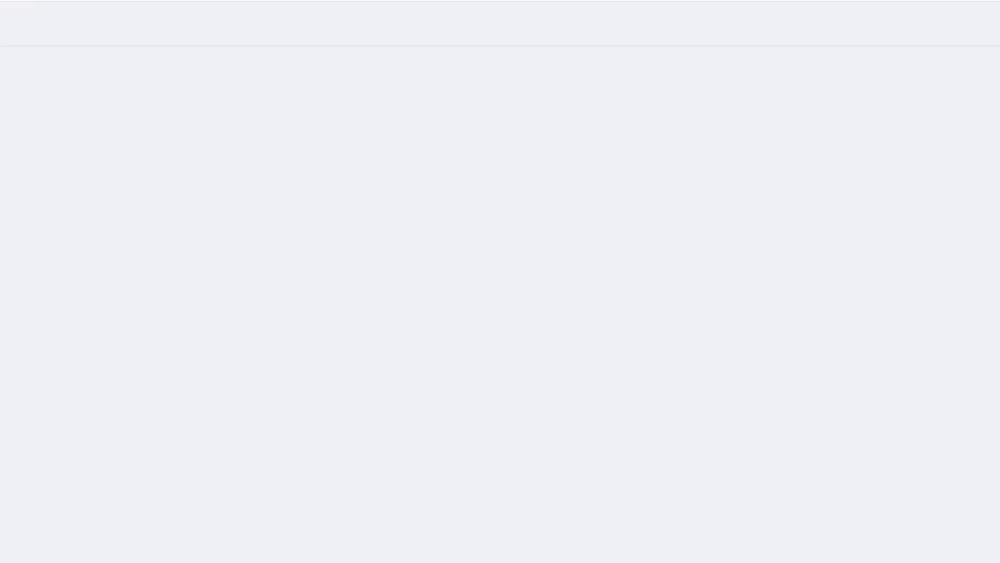
Step: Pick the OXW logo template from Canva's logo results and start customizing it
{"action": "scroll", "coordinate": [369, 278], "scroll_direction": "down", "scroll_amount": 8}
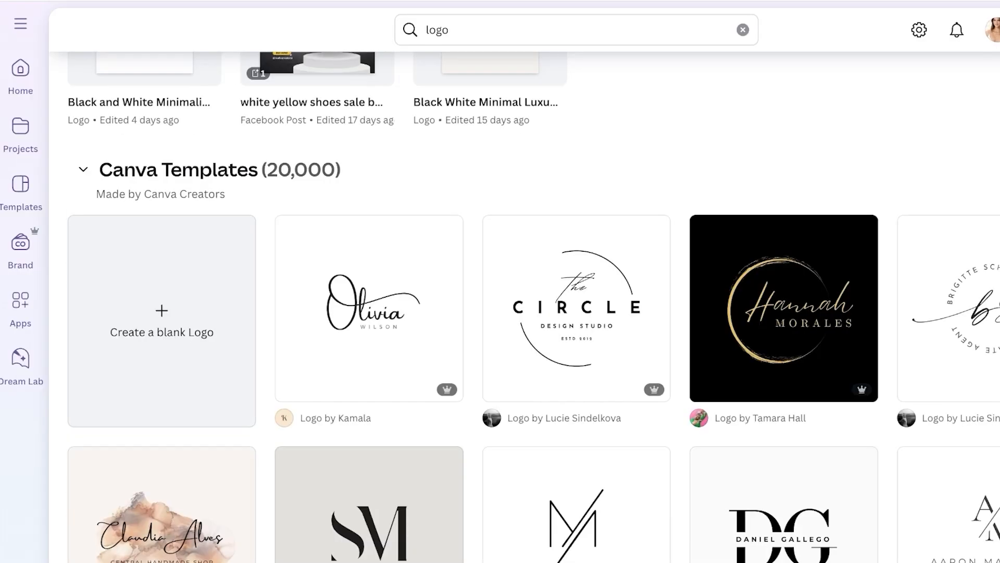
{"action": "scroll", "coordinate": [370, 278], "scroll_direction": "down", "scroll_amount": 4}
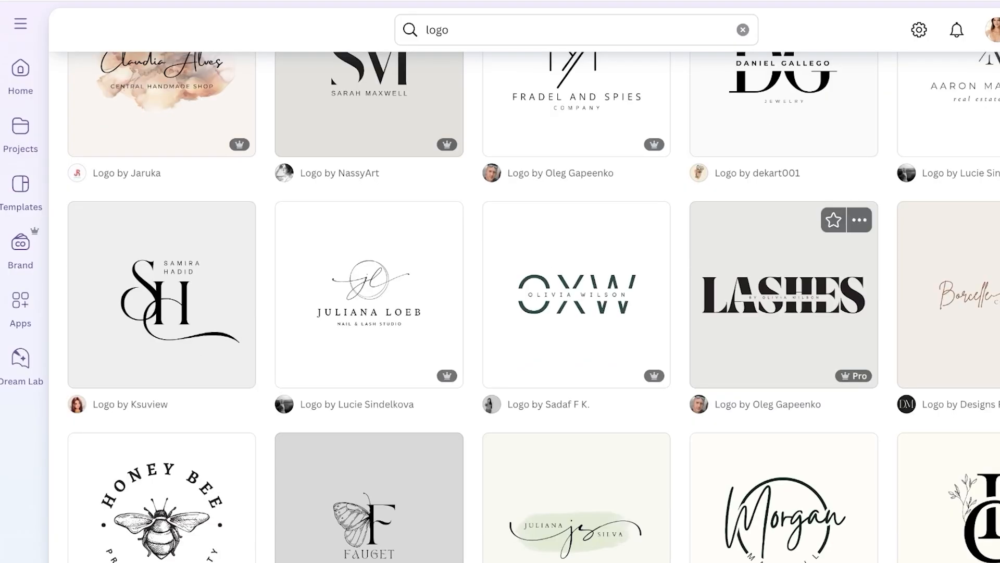
{"action": "left_click", "coordinate": [577, 295]}
{"action": "left_click", "coordinate": [860, 216]}
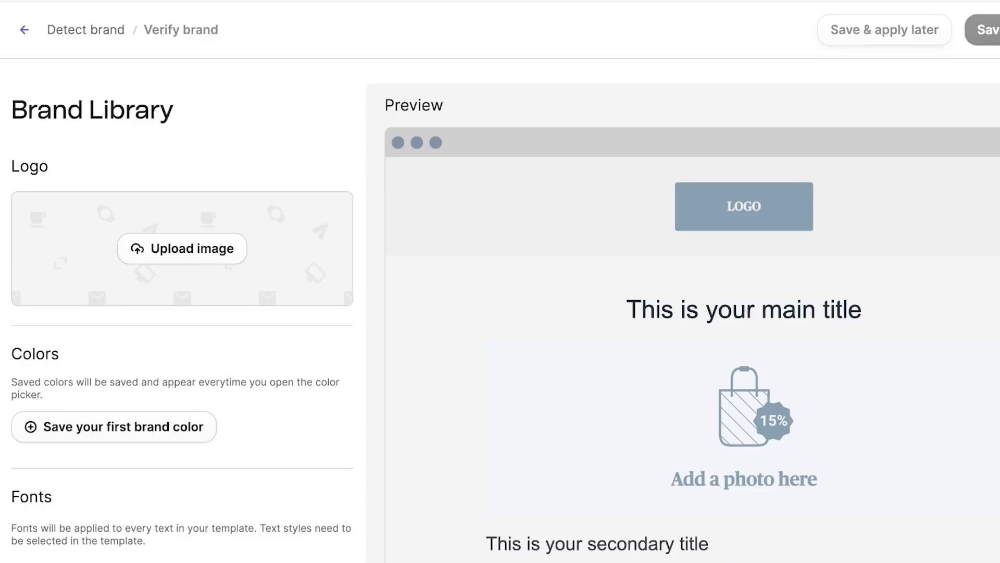
Step: Upload the LDC logo PNG and set it as the brand logo
{"action": "left_click", "coordinate": [182, 249]}
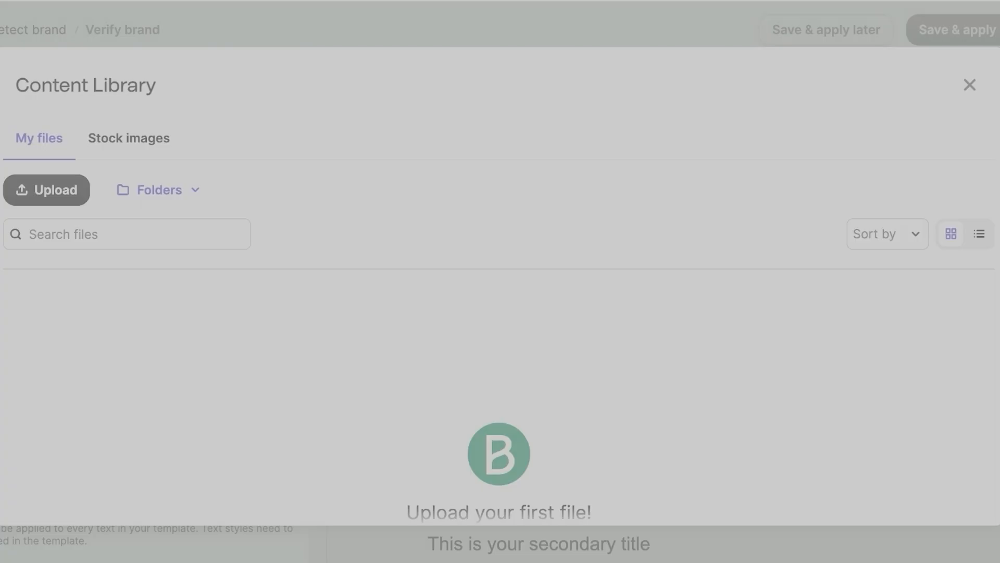
{"action": "key", "text": "Return"}
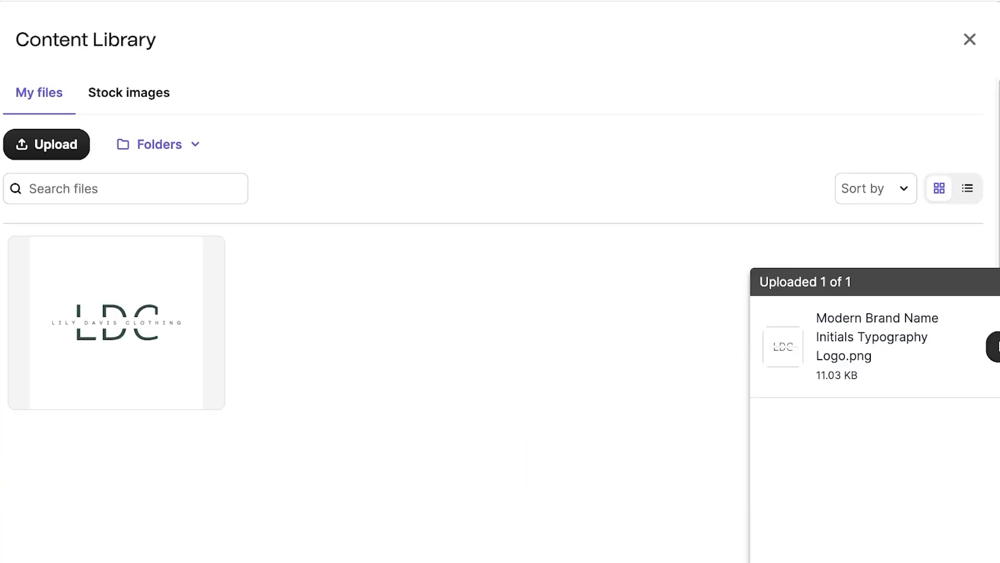
{"action": "left_click", "coordinate": [996, 347]}
{"action": "scroll", "coordinate": [83, 266], "scroll_direction": "down", "scroll_amount": 3}
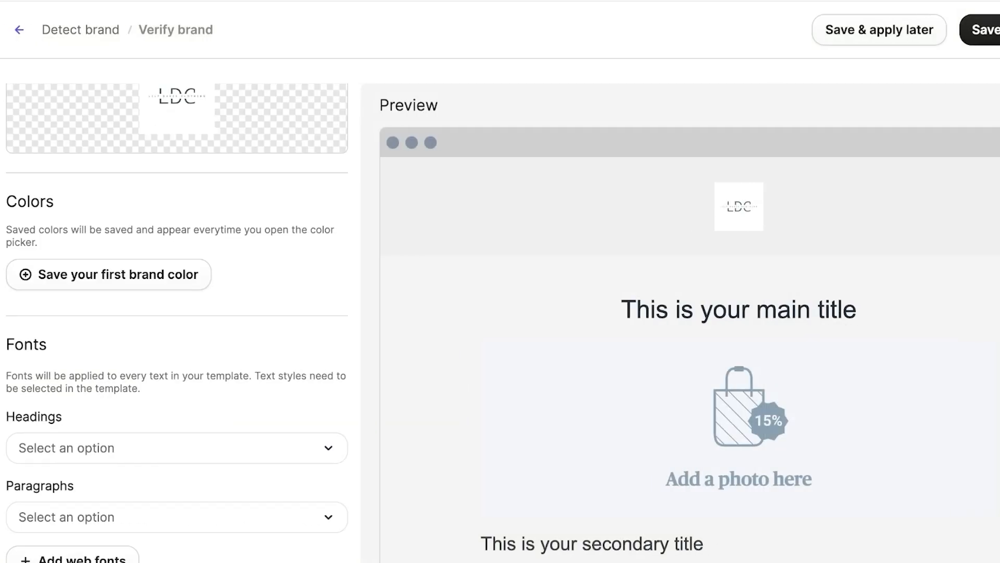
Step: Save a soft magenta pink as the first brand colour
{"action": "left_click", "coordinate": [108, 266]}
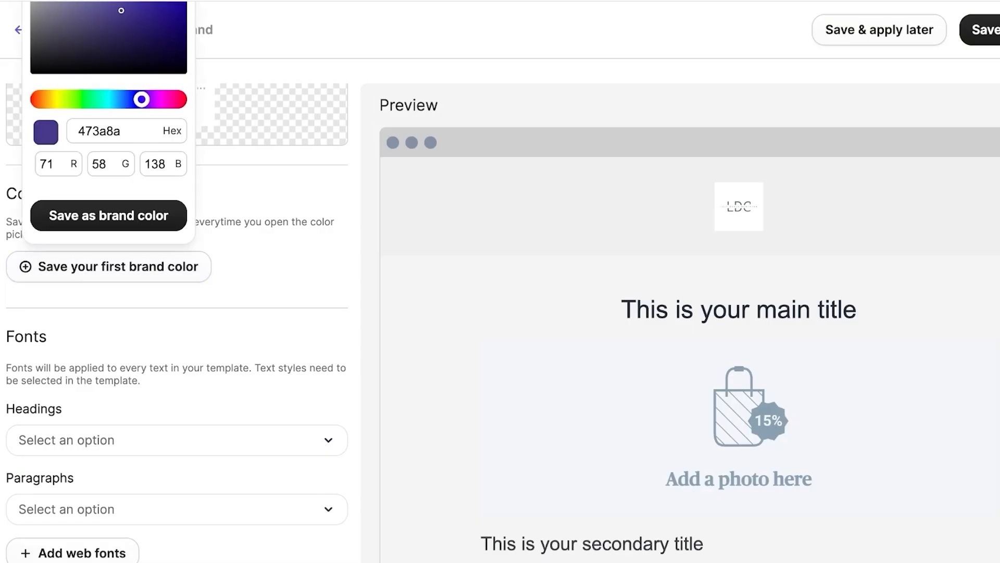
{"action": "left_click_drag", "start_coordinate": [140, 99], "coordinate": [165, 99]}
{"action": "mouse_move", "coordinate": [121, 10]}
{"action": "left_mouse_down"}
{"action": "mouse_move", "coordinate": [68, 10]}
{"action": "mouse_move", "coordinate": [78, 0]}
{"action": "left_mouse_up"}
{"action": "left_click", "coordinate": [108, 266]}
{"action": "left_click_drag", "start_coordinate": [140, 98], "coordinate": [173, 137]}
{"action": "mouse_move", "coordinate": [83, 30]}
{"action": "left_mouse_down"}
{"action": "mouse_move", "coordinate": [80, 5]}
{"action": "mouse_move", "coordinate": [146, 4]}
{"action": "mouse_move", "coordinate": [64, 7]}
{"action": "left_mouse_up"}
{"action": "left_click", "coordinate": [108, 304]}
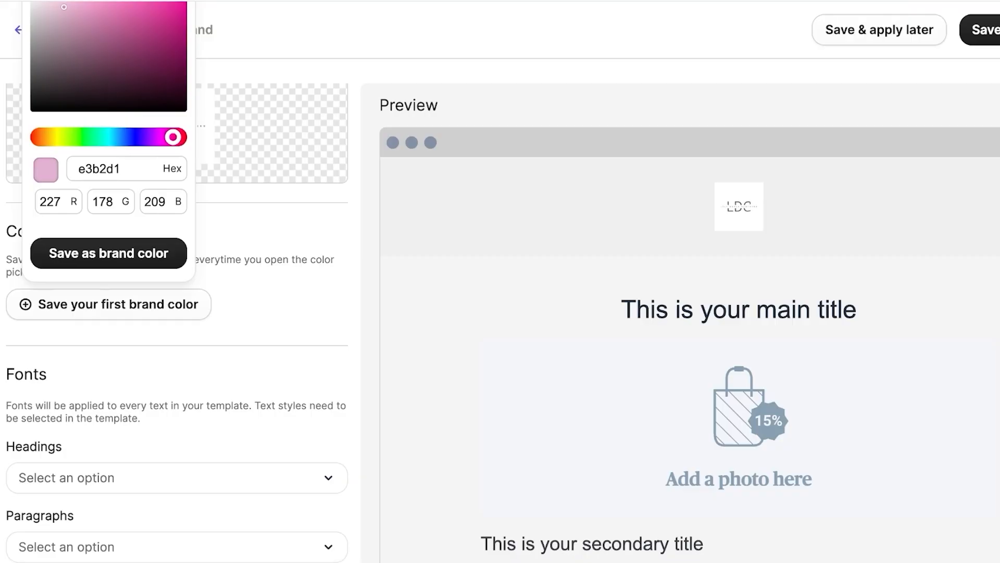
{"action": "left_click", "coordinate": [109, 253]}
{"action": "scroll", "coordinate": [108, 271], "scroll_direction": "down", "scroll_amount": 1}
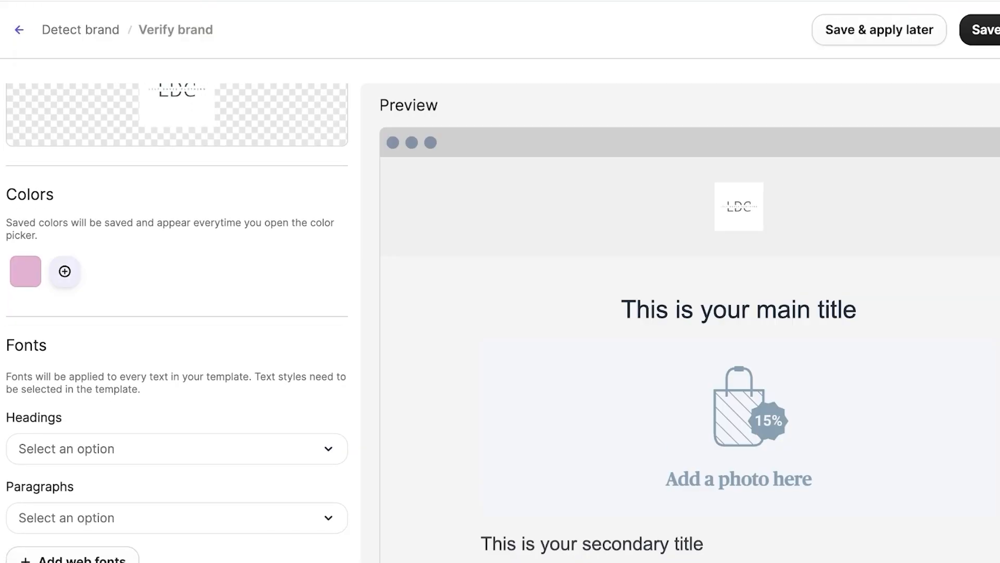
Step: Add a light pink as the second brand colour
{"action": "left_click", "coordinate": [64, 271]}
{"action": "scroll", "coordinate": [65, 271], "scroll_direction": "up", "scroll_amount": 3}
{"action": "left_click", "coordinate": [131, 225]}
{"action": "left_click_drag", "start_coordinate": [85, 136], "coordinate": [32, 78]}
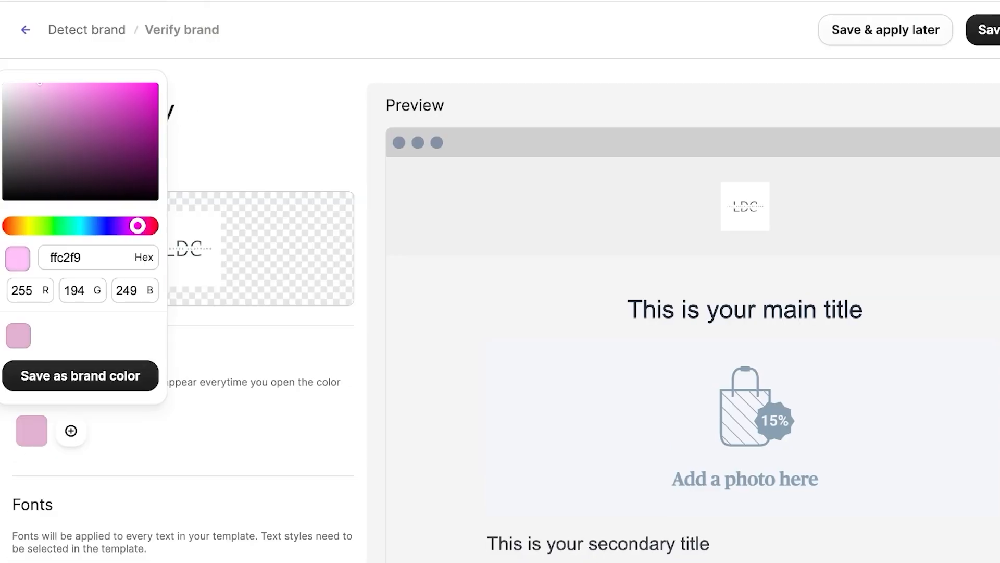
{"action": "left_click_drag", "start_coordinate": [137, 225], "coordinate": [145, 225]}
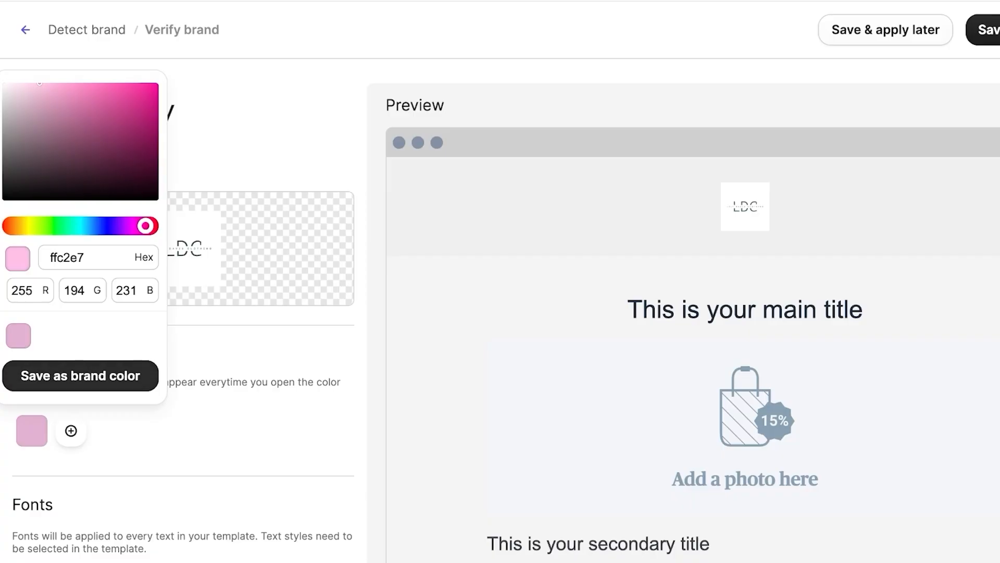
{"action": "left_click", "coordinate": [80, 375]}
Step: Add a dark purple and a pale cream yellow as brand colours
{"action": "left_click", "coordinate": [114, 430]}
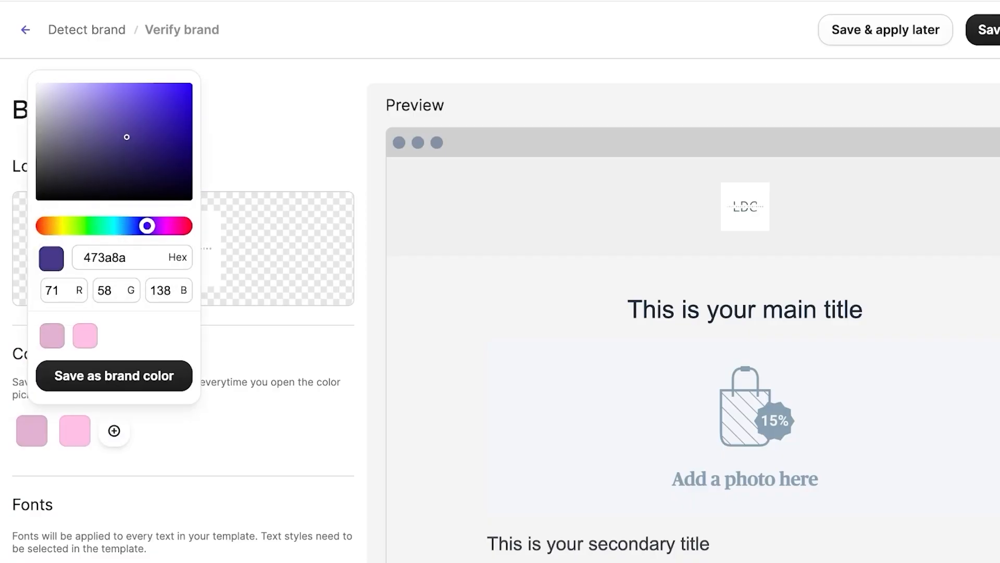
{"action": "left_click_drag", "start_coordinate": [147, 226], "coordinate": [176, 225]}
{"action": "left_click_drag", "start_coordinate": [148, 167], "coordinate": [147, 149]}
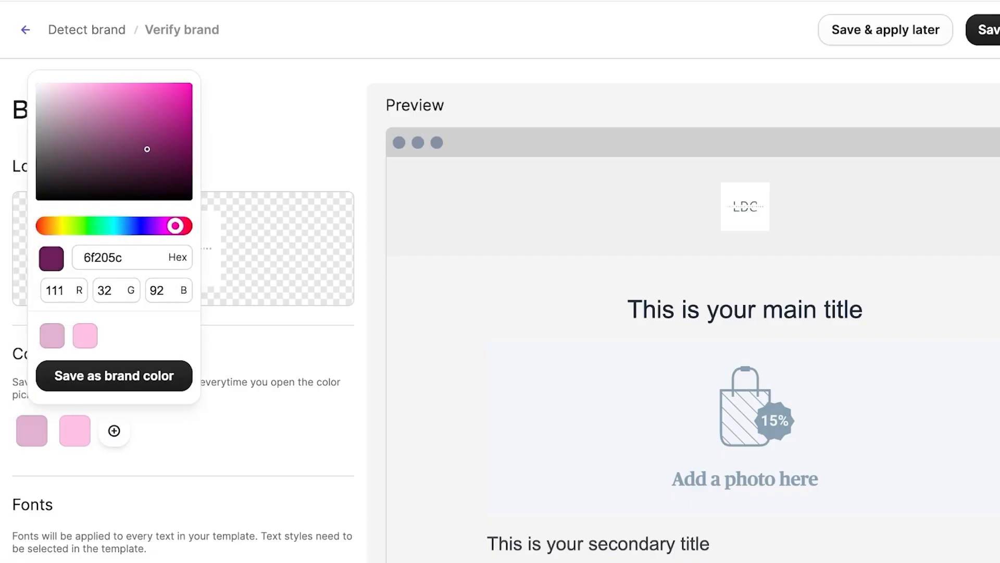
{"action": "left_click", "coordinate": [114, 375]}
{"action": "left_click", "coordinate": [158, 431]}
{"action": "left_click", "coordinate": [105, 226]}
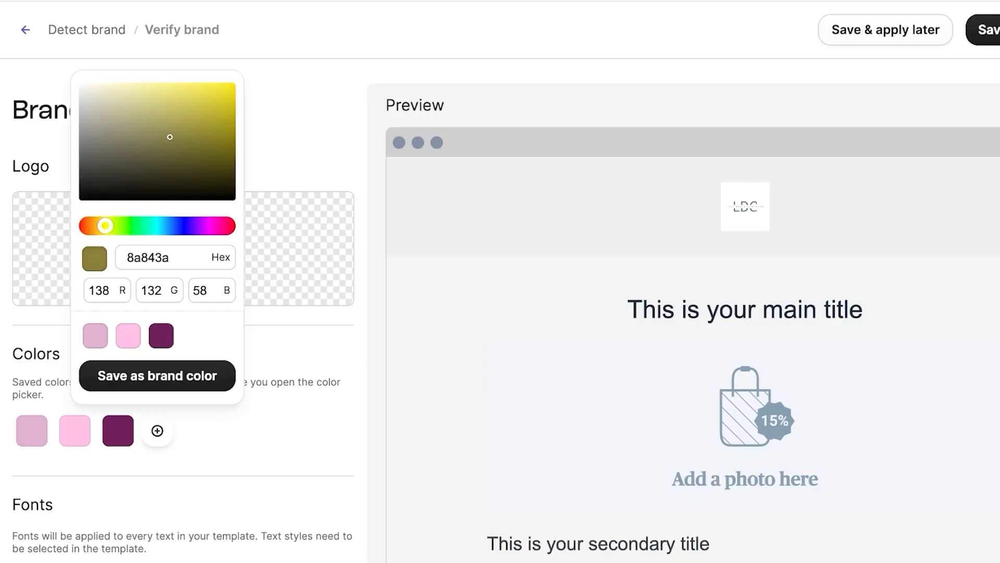
{"action": "left_click_drag", "start_coordinate": [126, 84], "coordinate": [113, 84]}
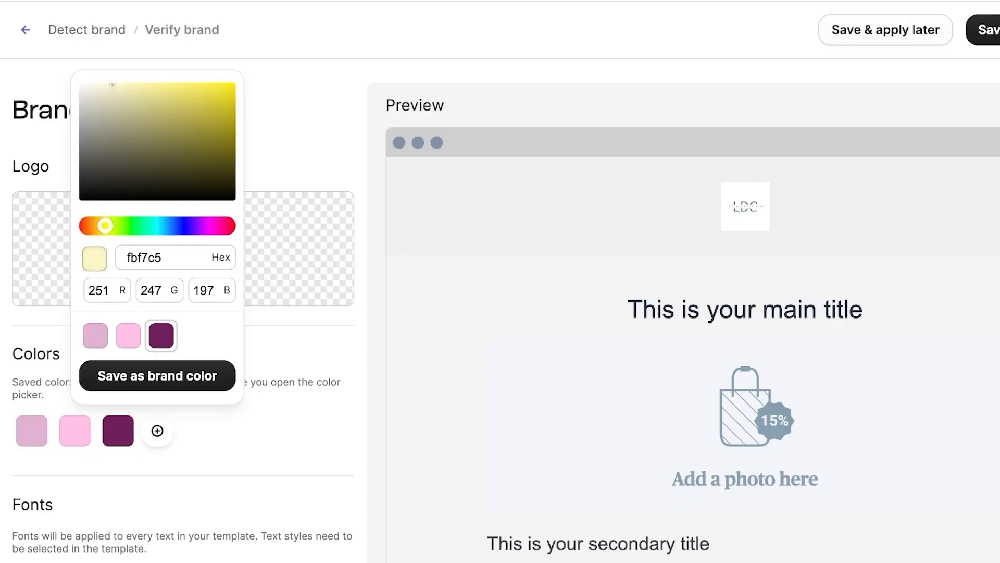
{"action": "left_click", "coordinate": [158, 376]}
Step: Add pure black as the fifth brand colour
{"action": "left_click", "coordinate": [201, 430]}
{"action": "left_click", "coordinate": [281, 438]}
{"action": "scroll", "coordinate": [201, 365], "scroll_direction": "down", "scroll_amount": 1}
{"action": "left_click", "coordinate": [201, 362]}
{"action": "left_click", "coordinate": [125, 130]}
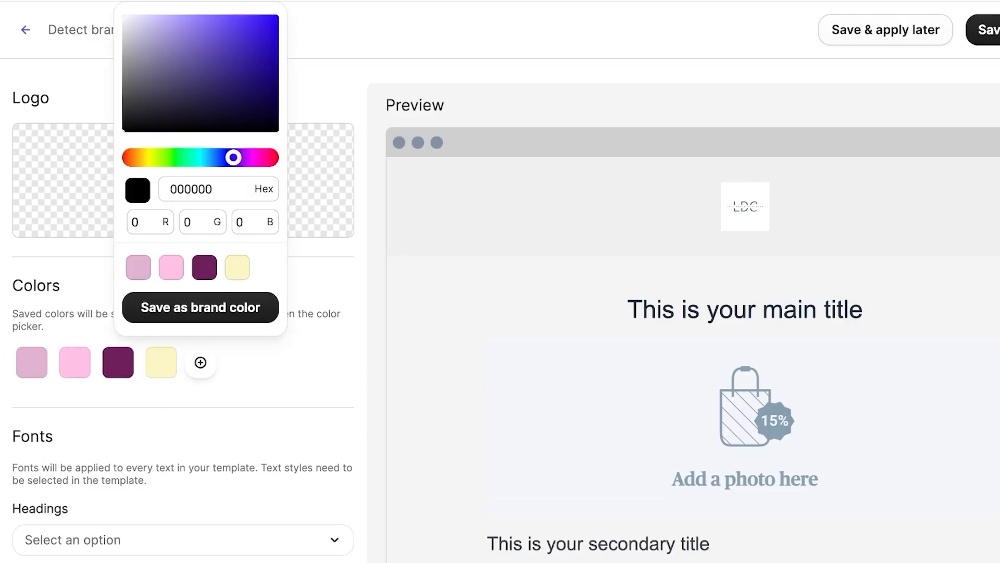
{"action": "left_click", "coordinate": [200, 307]}
{"action": "left_click", "coordinate": [243, 362]}
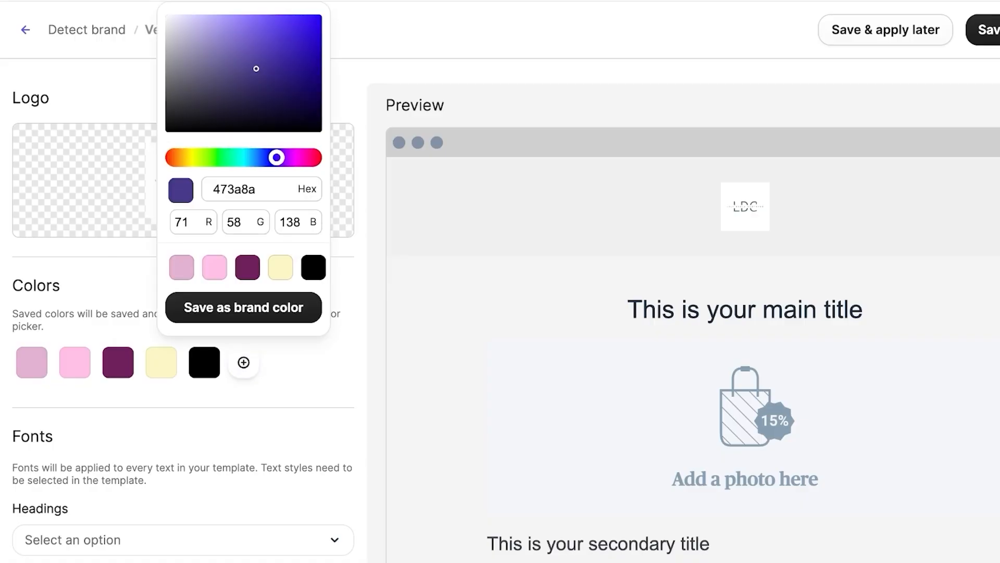
{"action": "left_click", "coordinate": [300, 364]}
{"action": "scroll", "coordinate": [300, 344], "scroll_direction": "down", "scroll_amount": 4}
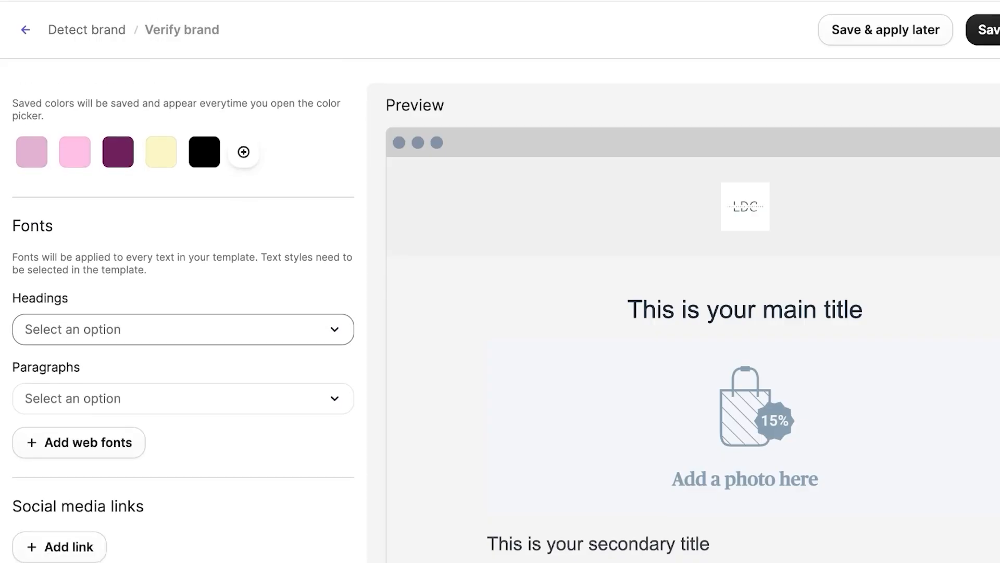
Step: Choose Palatino for headings and Georgia for paragraphs, then save and apply the brand
{"action": "left_click", "coordinate": [209, 329]}
{"action": "scroll", "coordinate": [208, 221], "scroll_direction": "down", "scroll_amount": 3}
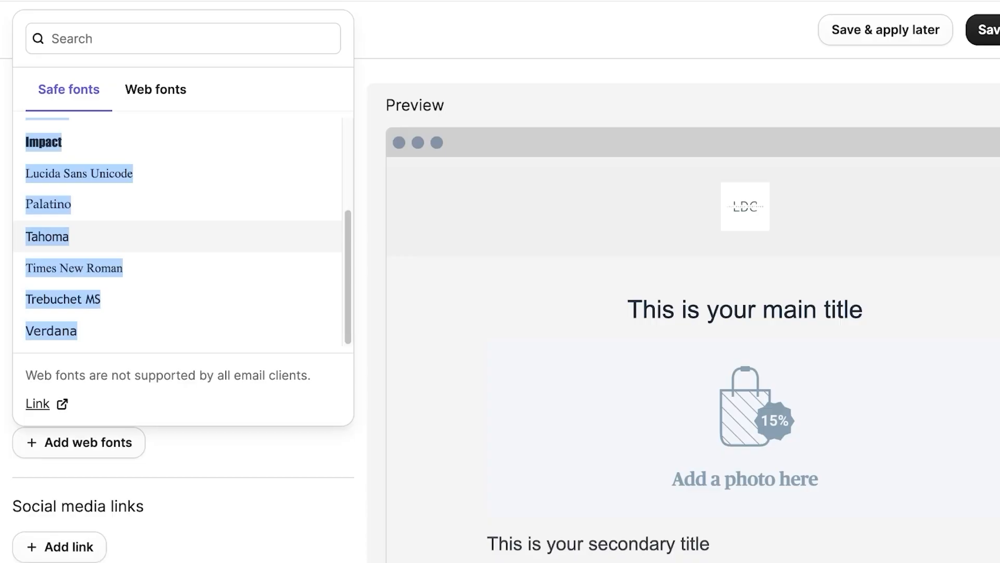
{"action": "left_click", "coordinate": [208, 205]}
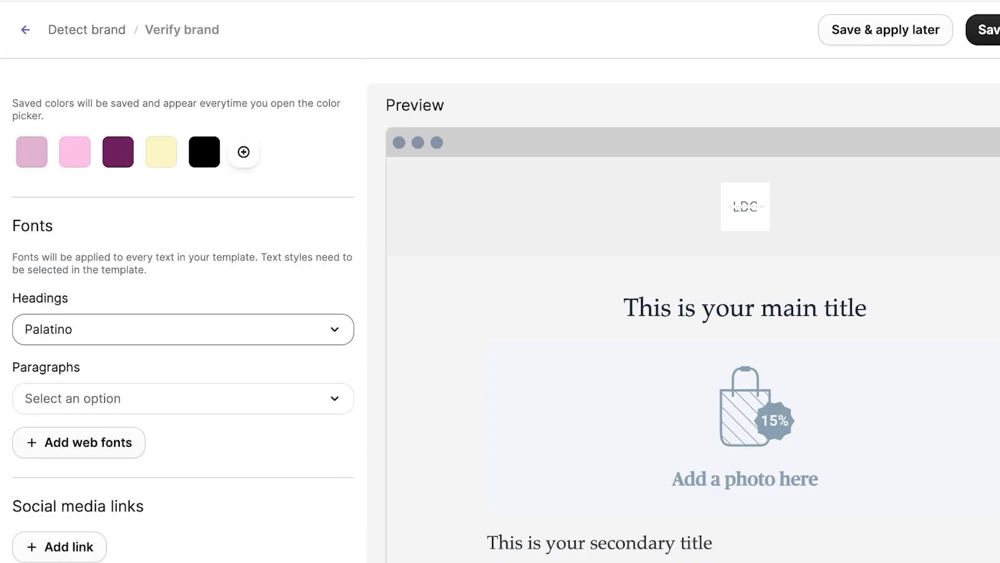
{"action": "left_click", "coordinate": [208, 398]}
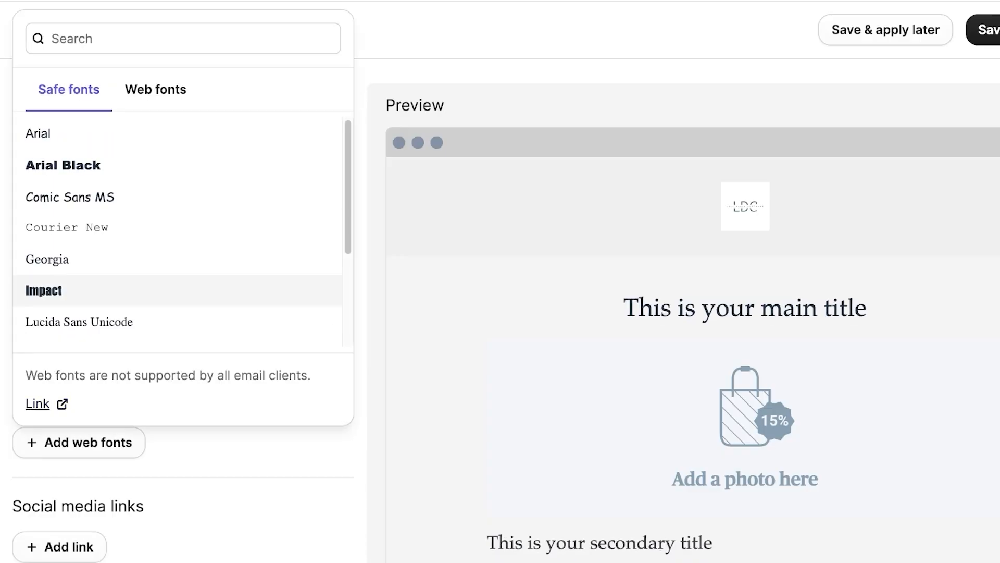
{"action": "left_click", "coordinate": [209, 259]}
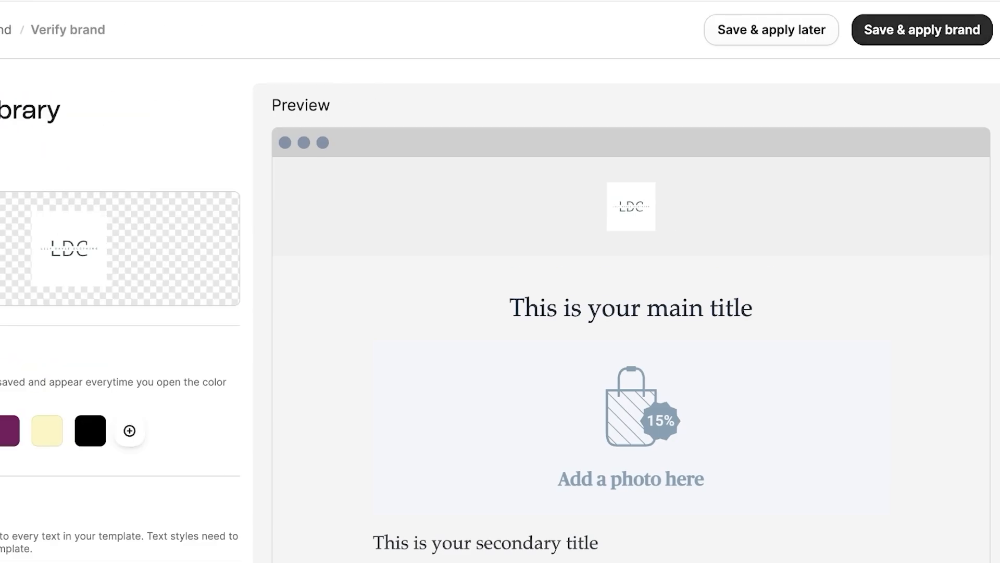
{"action": "left_click", "coordinate": [922, 30]}
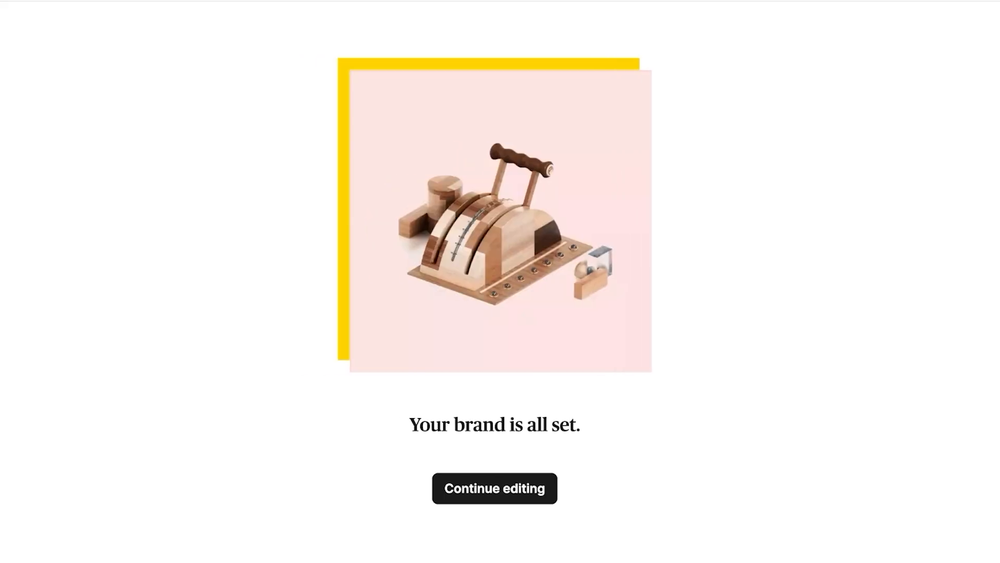
Step: Give the sale email's header section a pink background colour
{"action": "left_click", "coordinate": [495, 488]}
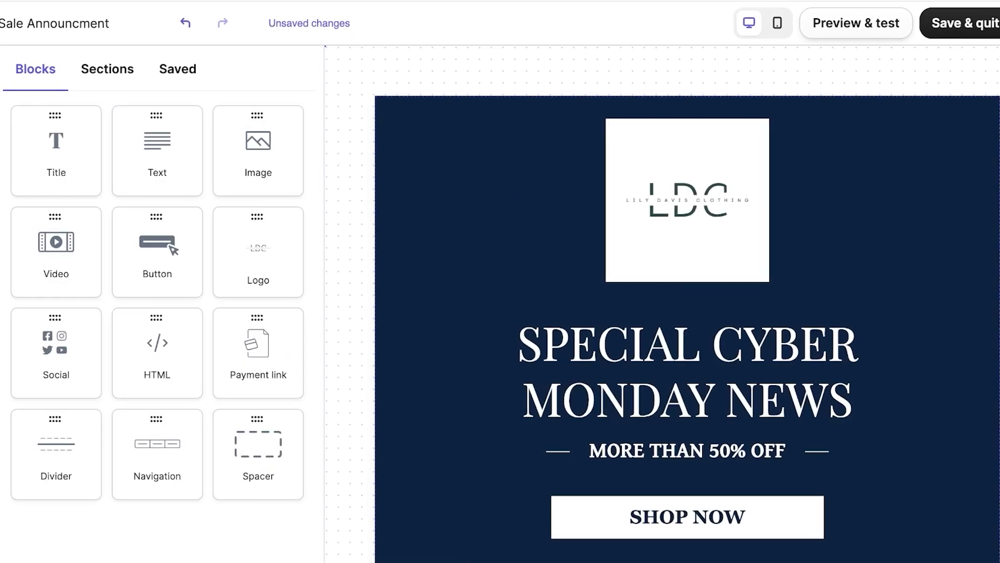
{"action": "left_click", "coordinate": [693, 354]}
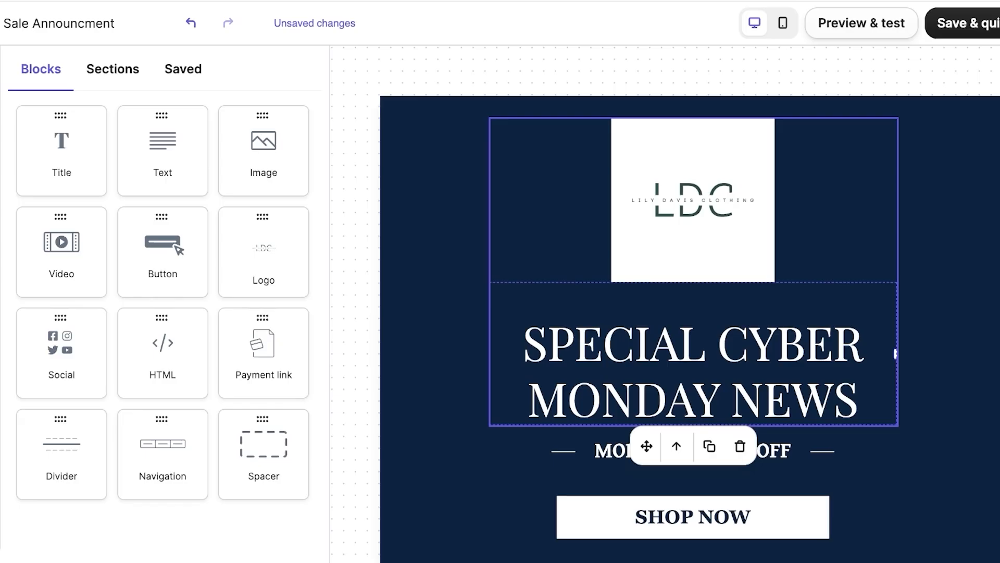
{"action": "left_click", "coordinate": [438, 209]}
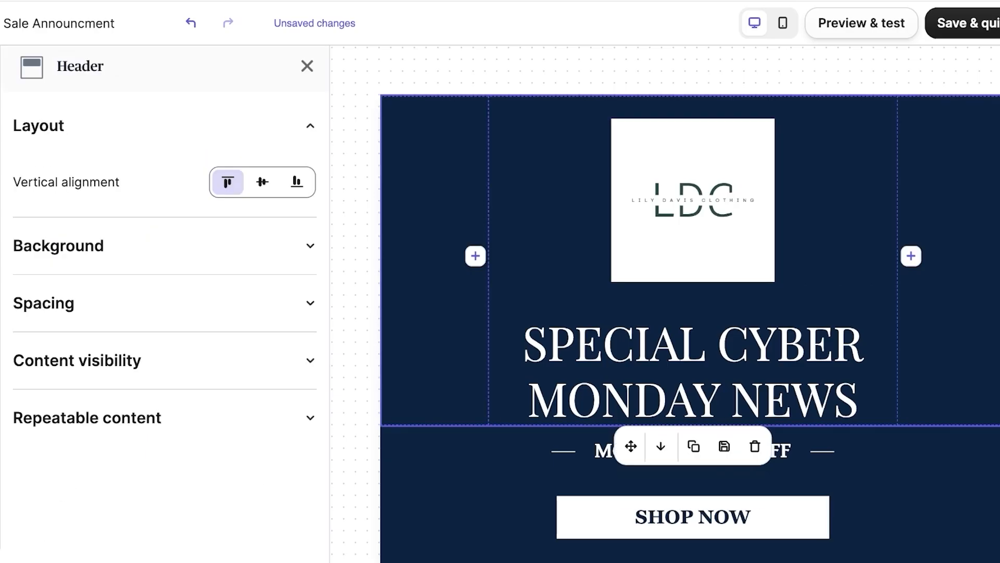
{"action": "left_click", "coordinate": [59, 245]}
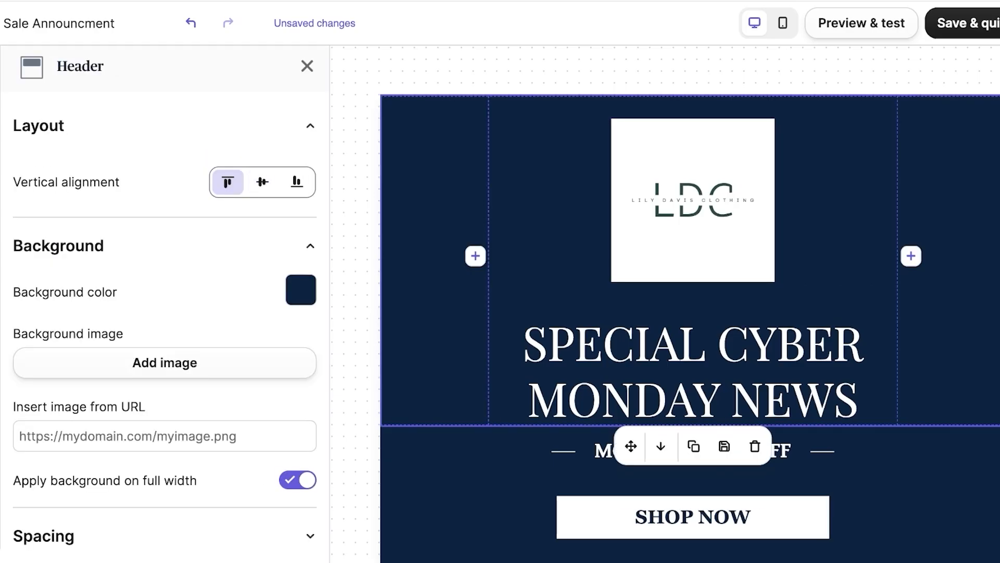
{"action": "left_click", "coordinate": [300, 290]}
{"action": "left_click_drag", "start_coordinate": [266, 427], "coordinate": [172, 325]}
{"action": "left_click_drag", "start_coordinate": [225, 476], "coordinate": [287, 477]}
{"action": "left_click", "coordinate": [166, 319]}
{"action": "key", "text": "Escape"}
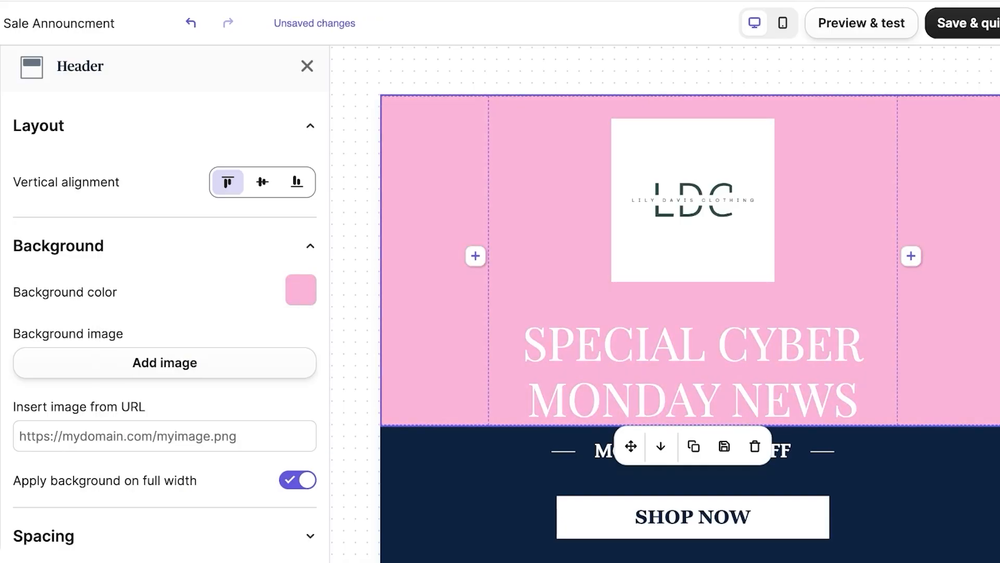
Step: Shrink the LDC logo in the header to 78 × 78
{"action": "scroll", "coordinate": [165, 328], "scroll_direction": "down", "scroll_amount": 3}
{"action": "left_click", "coordinate": [164, 386]}
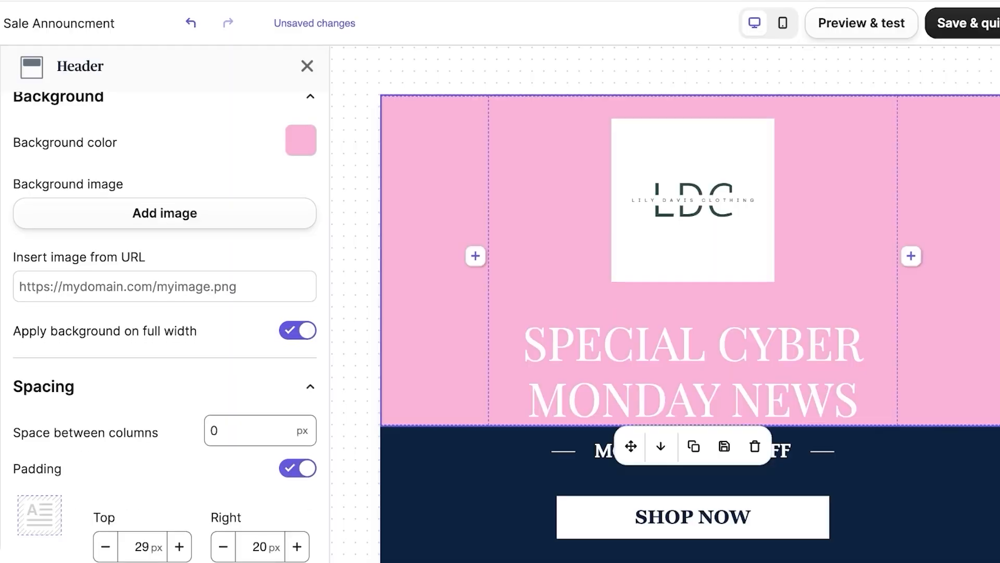
{"action": "scroll", "coordinate": [165, 386], "scroll_direction": "down", "scroll_amount": 5}
{"action": "left_click", "coordinate": [165, 443]}
{"action": "scroll", "coordinate": [165, 444], "scroll_direction": "down", "scroll_amount": 3}
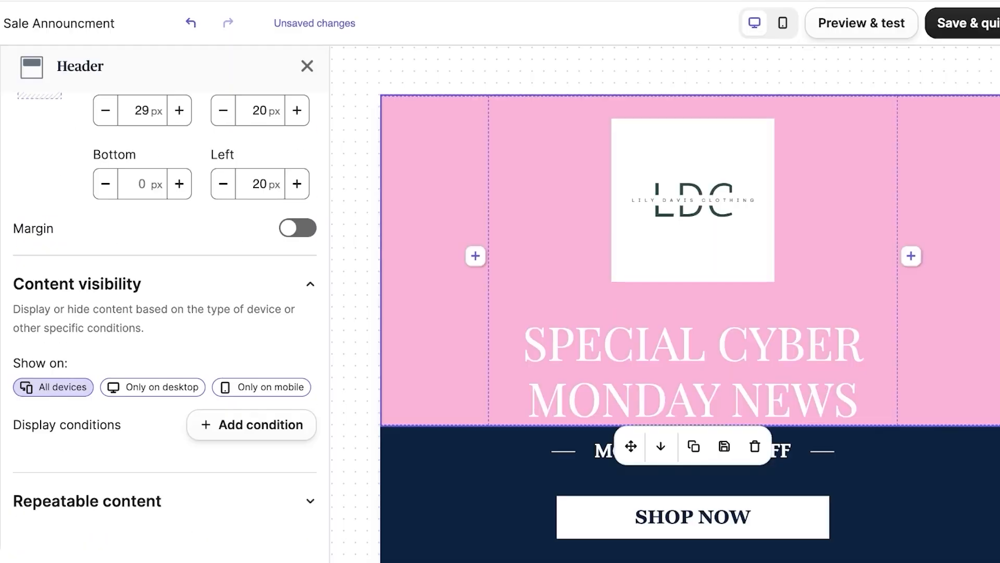
{"action": "left_click", "coordinate": [573, 230]}
{"action": "left_click", "coordinate": [693, 224]}
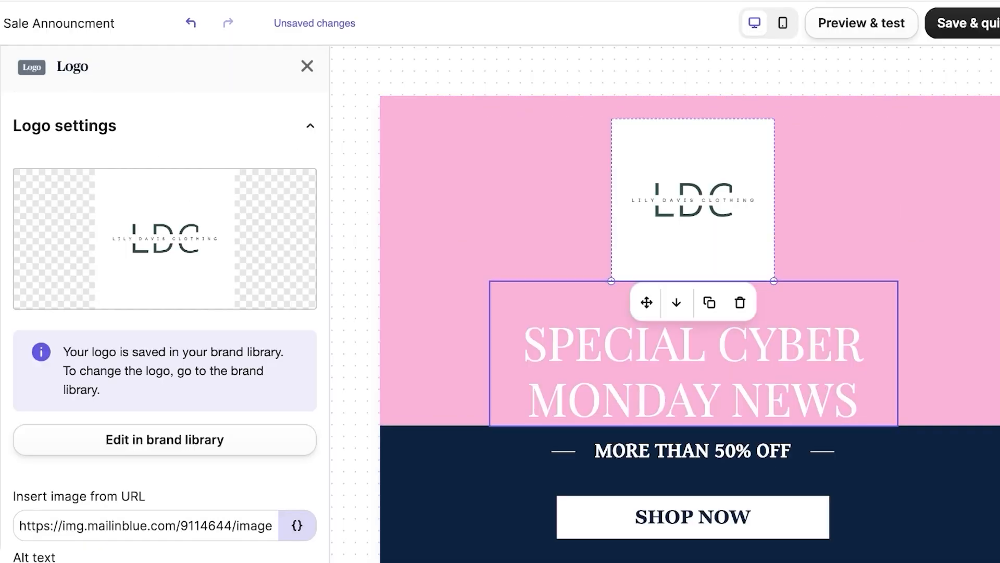
{"action": "left_click_drag", "start_coordinate": [774, 281], "coordinate": [721, 178]}
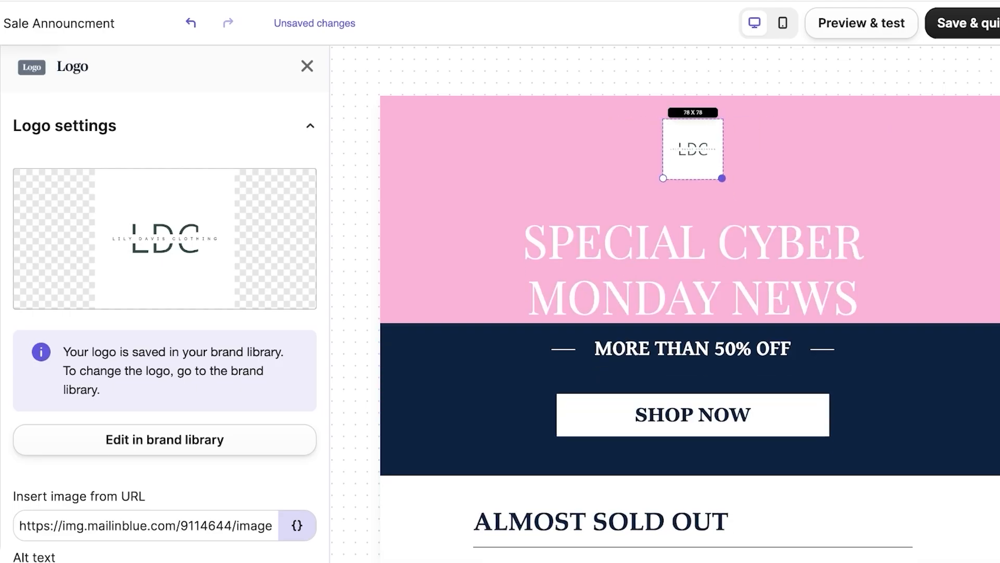
Step: Enlarge the header logo to 136 × 136
{"action": "scroll", "coordinate": [164, 330], "scroll_direction": "down", "scroll_amount": 8}
{"action": "scroll", "coordinate": [164, 330], "scroll_direction": "down", "scroll_amount": 3}
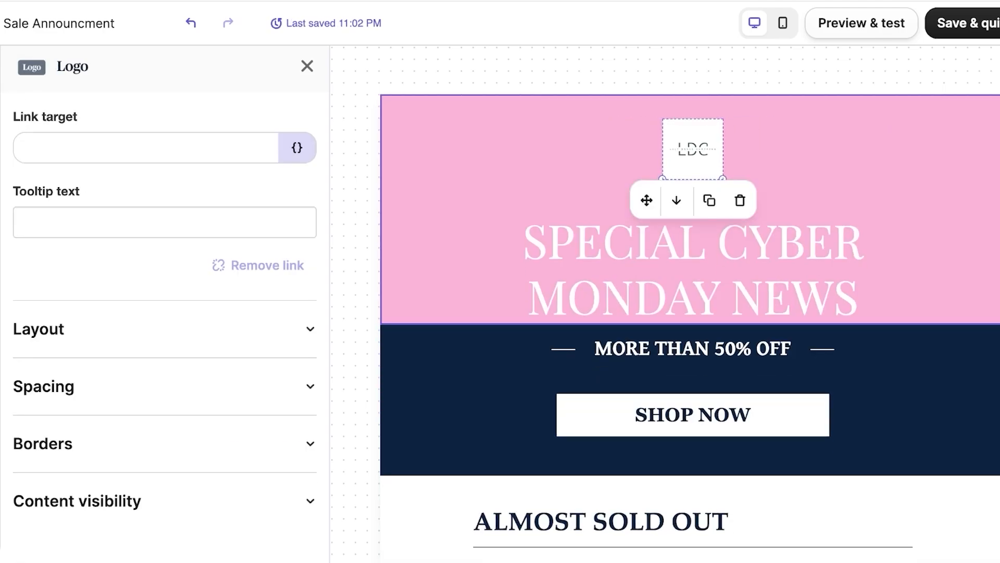
{"action": "scroll", "coordinate": [740, 146], "scroll_direction": "down", "scroll_amount": 1}
{"action": "left_click_drag", "start_coordinate": [721, 122], "coordinate": [745, 169]}
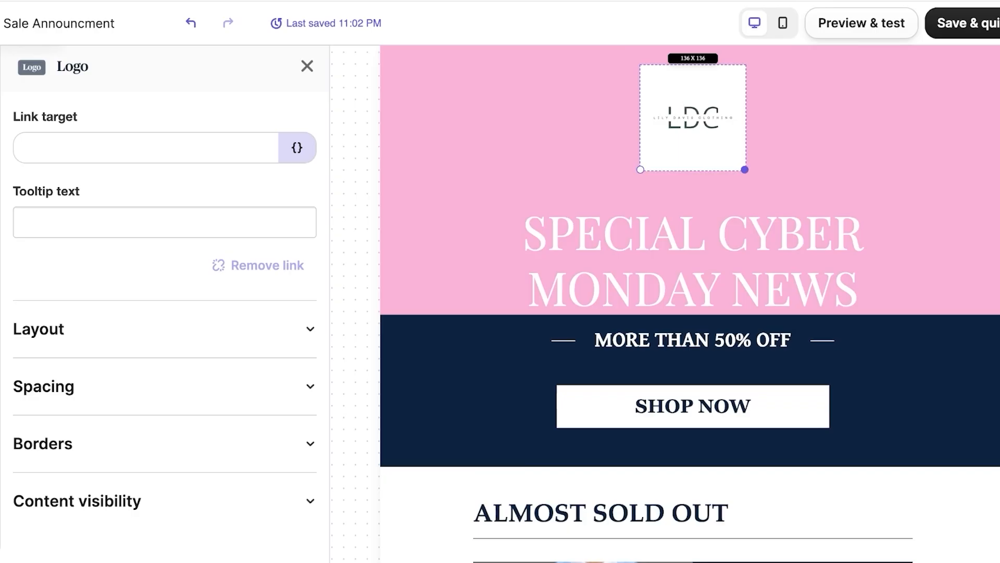
Step: Change the header headline to 'MID SUMMER SALE'
{"action": "left_click", "coordinate": [896, 239]}
{"action": "double_click", "coordinate": [896, 241]}
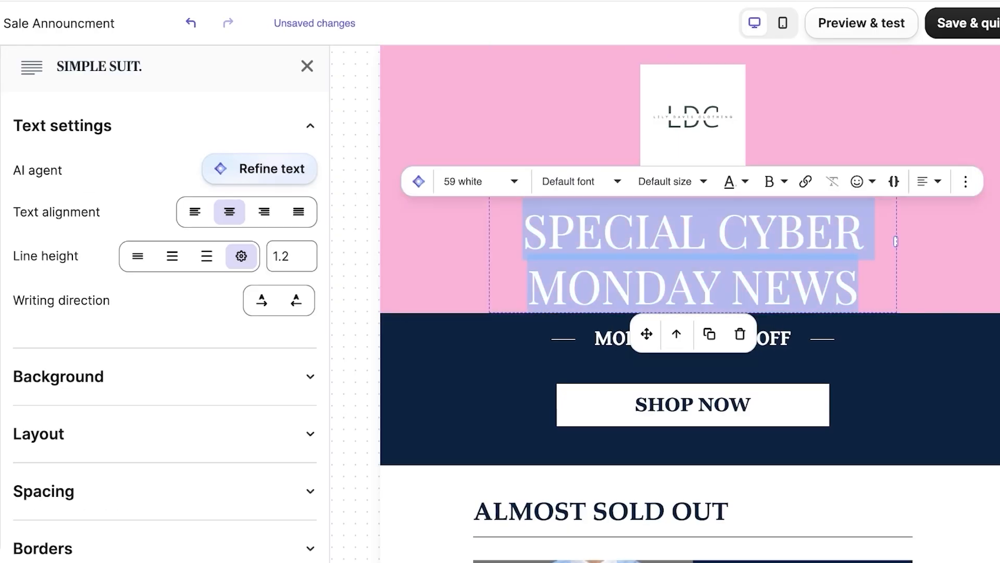
{"action": "type", "text": "SUMM"}
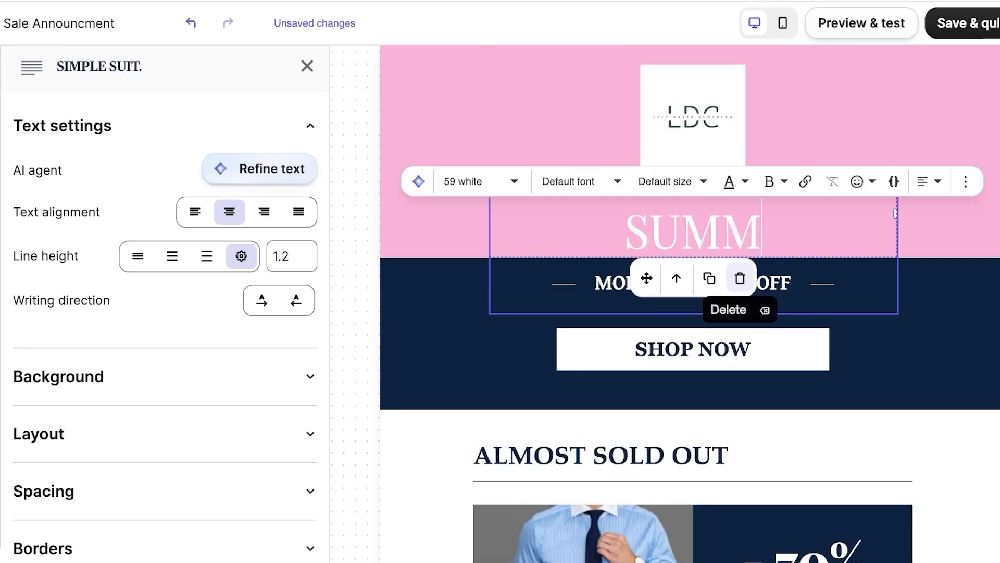
{"action": "type", "text": "ER"}
{"action": "key", "text": "BackSpace"}
{"action": "key", "text": "BackSpace"}
{"action": "key", "text": "BackSpace"}
{"action": "key", "text": "BackSpace"}
{"action": "key", "text": "BackSpace"}
{"action": "key", "text": "BackSpace"}
{"action": "type", "text": "M"}
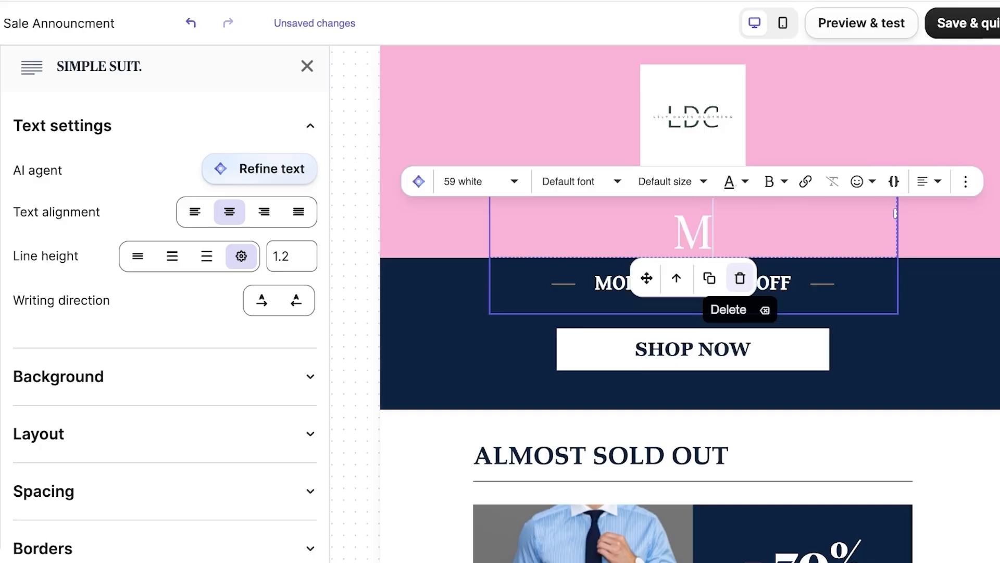
{"action": "type", "text": "ID SUMMER SALE"}
{"action": "key", "text": "Escape"}
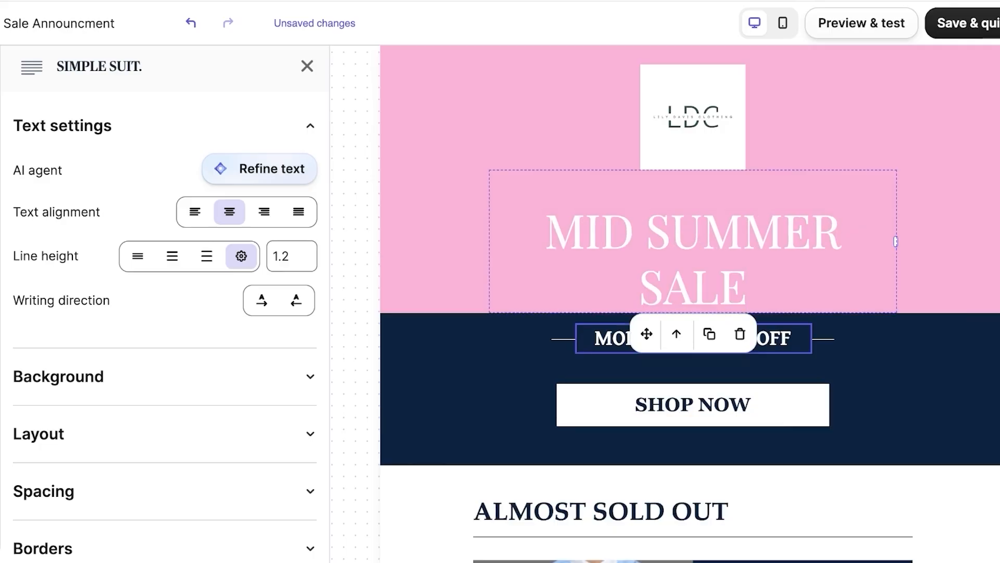
Step: Replace the MORE THAN 50% OFF tagline with 'UPTO 70% OFF'
{"action": "left_click", "coordinate": [682, 339]}
{"action": "left_click", "coordinate": [880, 375]}
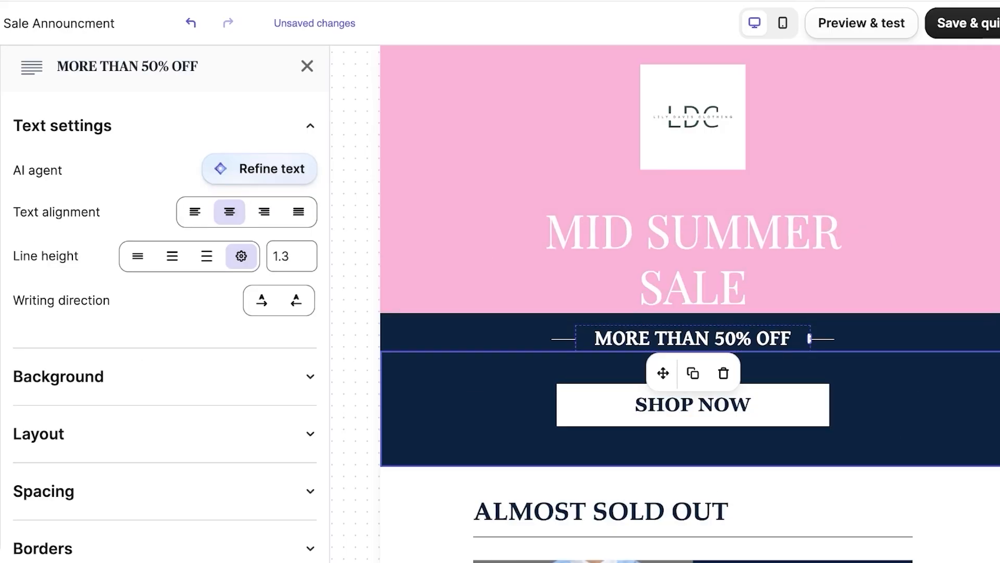
{"action": "triple_click", "coordinate": [693, 339]}
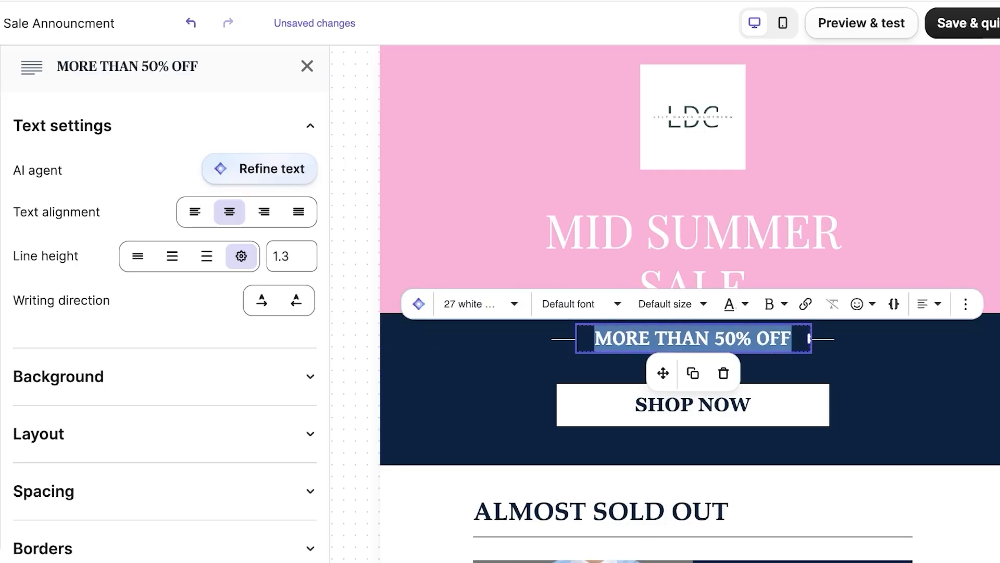
{"action": "type", "text": "UPTO "}
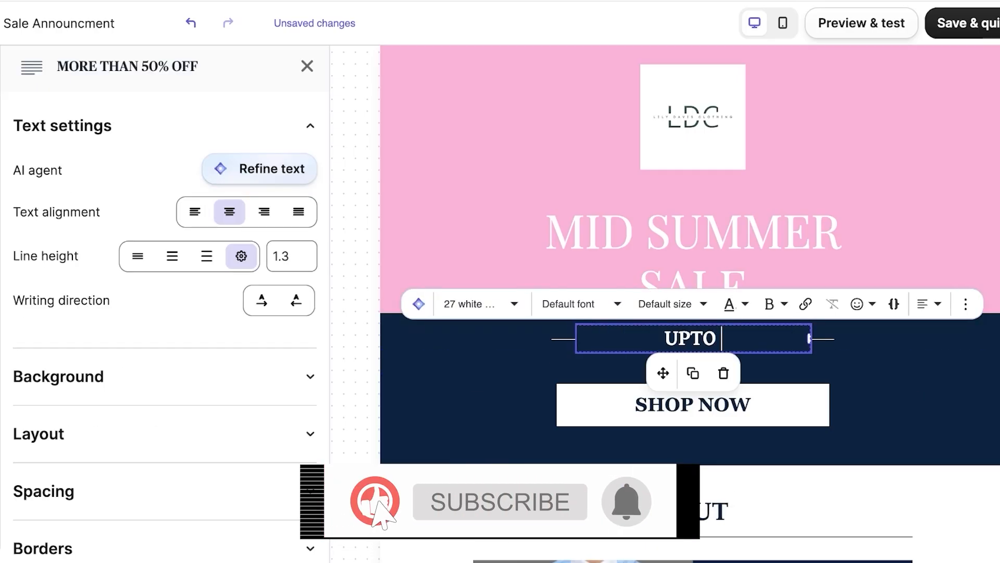
{"action": "type", "text": "70% OFF"}
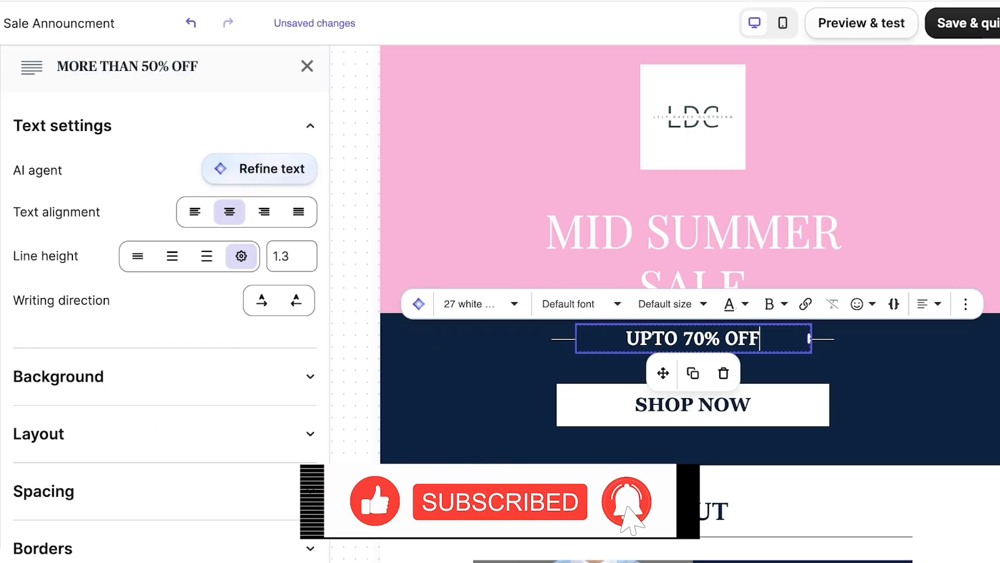
{"action": "left_click", "coordinate": [693, 405]}
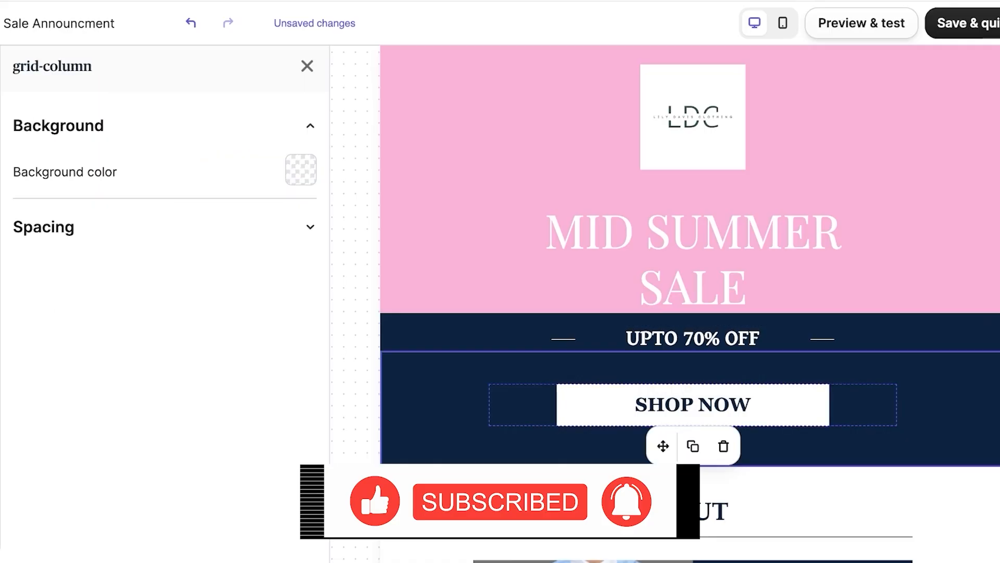
Step: Give the SHOP NOW section a pale yellow (F7EFAC) background
{"action": "left_click", "coordinate": [448, 373]}
{"action": "left_click", "coordinate": [448, 336]}
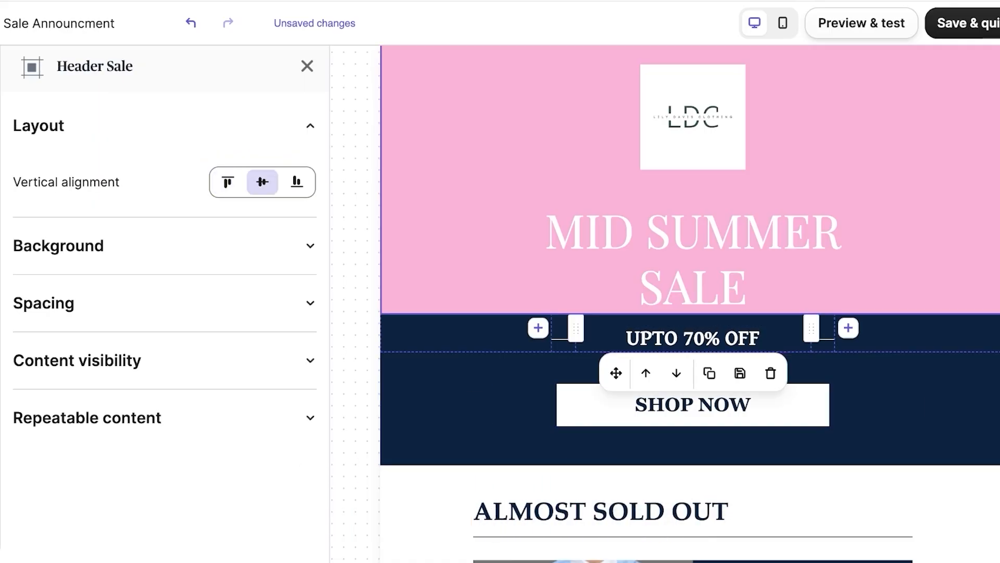
{"action": "left_click", "coordinate": [443, 391]}
{"action": "left_click", "coordinate": [301, 289]}
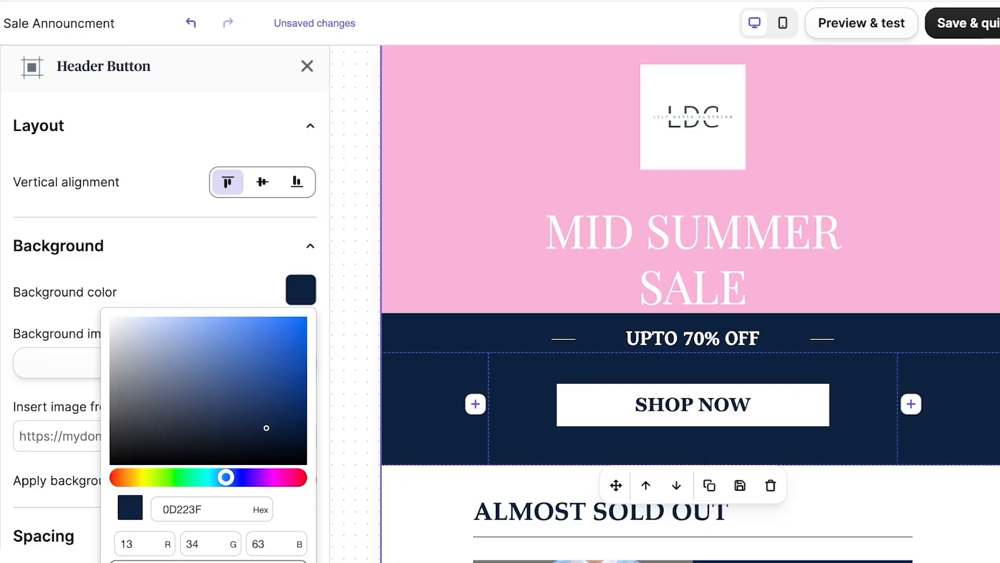
{"action": "left_click_drag", "start_coordinate": [266, 427], "coordinate": [190, 322]}
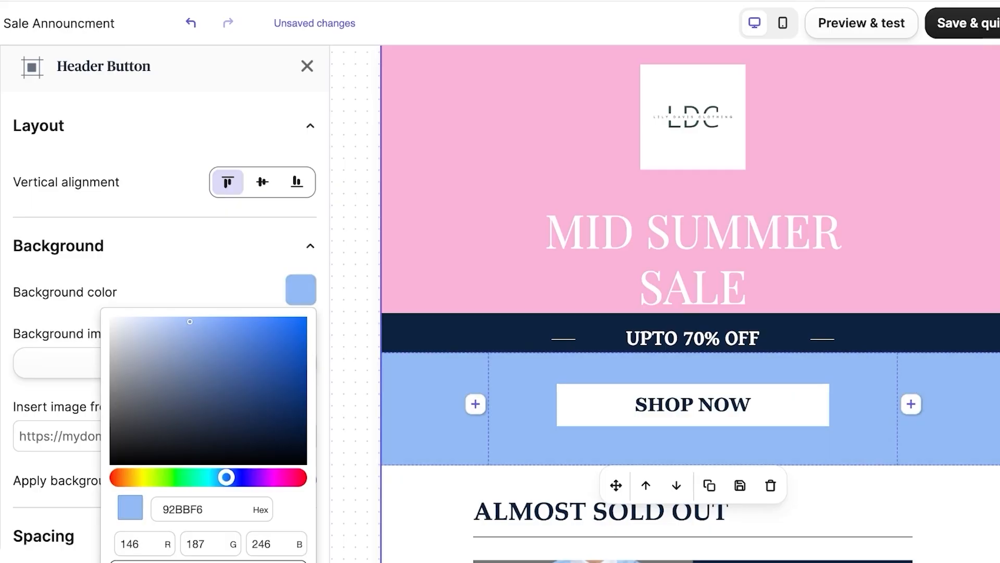
{"action": "left_click_drag", "start_coordinate": [226, 477], "coordinate": [139, 477]}
{"action": "left_click_drag", "start_coordinate": [190, 321], "coordinate": [170, 321]}
{"action": "left_click", "coordinate": [693, 331]}
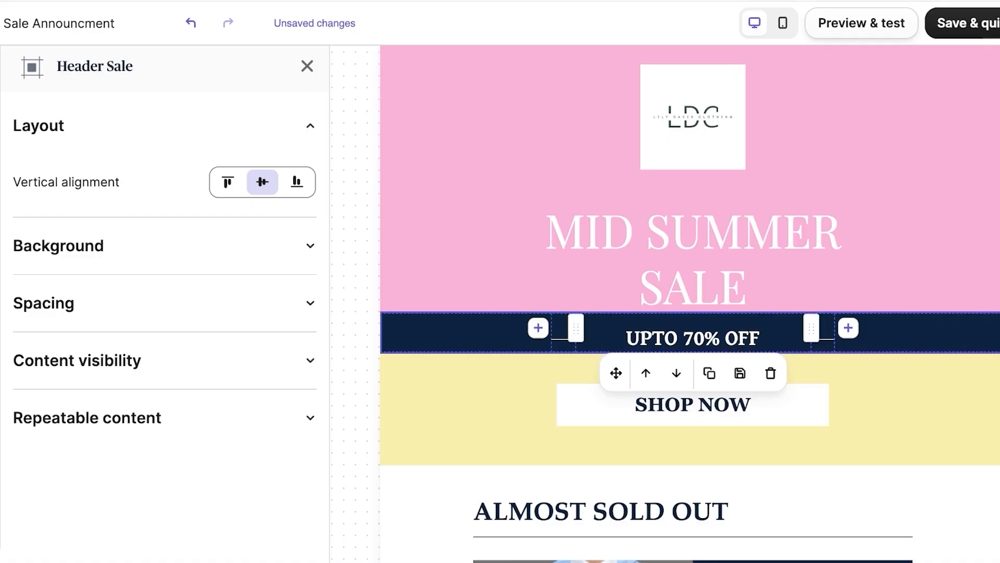
Step: Tint the UPTO 70% OFF strip's background a pinkish colour
{"action": "left_click", "coordinate": [310, 246]}
{"action": "left_click", "coordinate": [301, 289]}
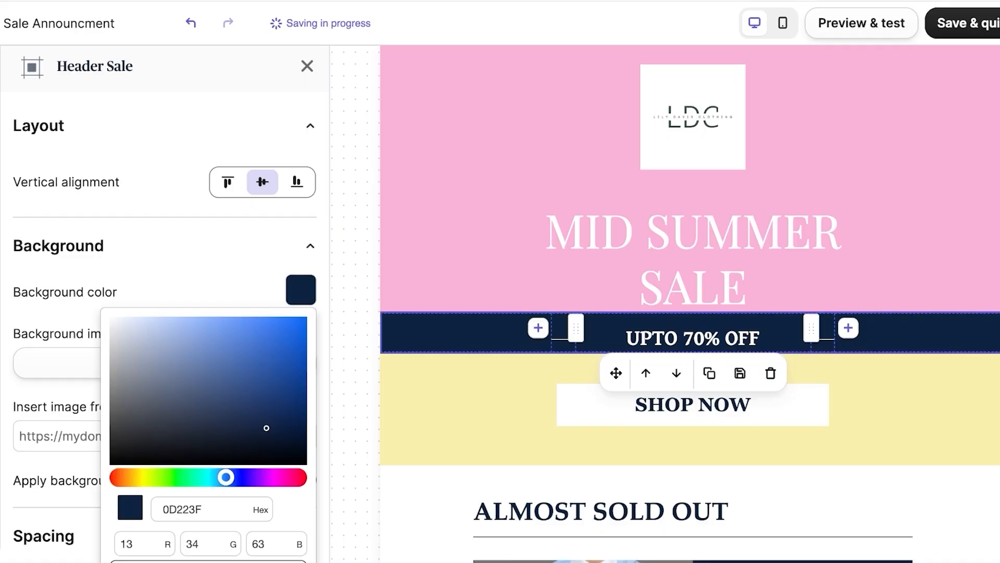
{"action": "left_click_drag", "start_coordinate": [148, 319], "coordinate": [149, 322]}
{"action": "scroll", "coordinate": [165, 302], "scroll_direction": "down", "scroll_amount": 1}
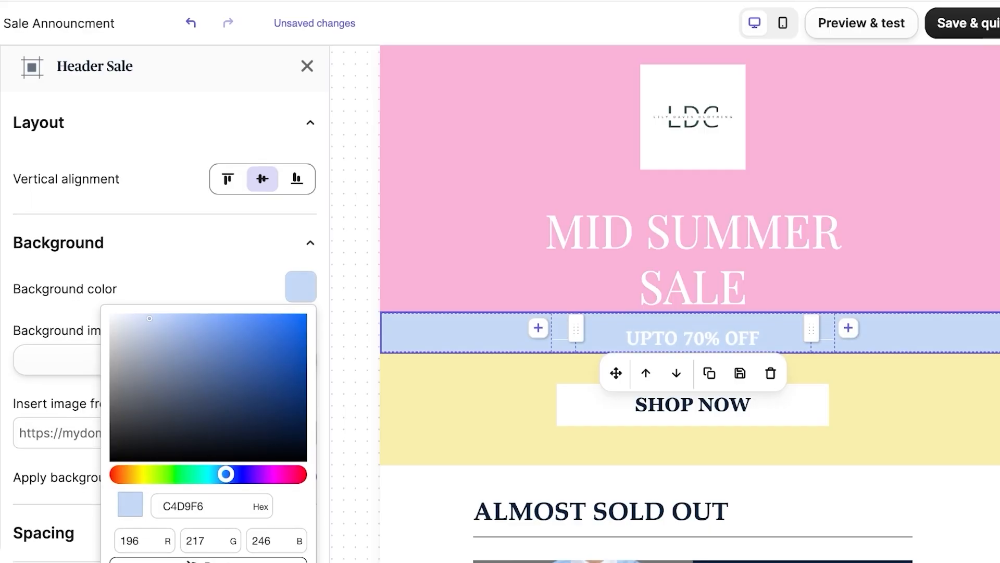
{"action": "left_click", "coordinate": [268, 473]}
{"action": "key", "text": "Escape"}
{"action": "scroll", "coordinate": [165, 312], "scroll_direction": "down", "scroll_amount": 3}
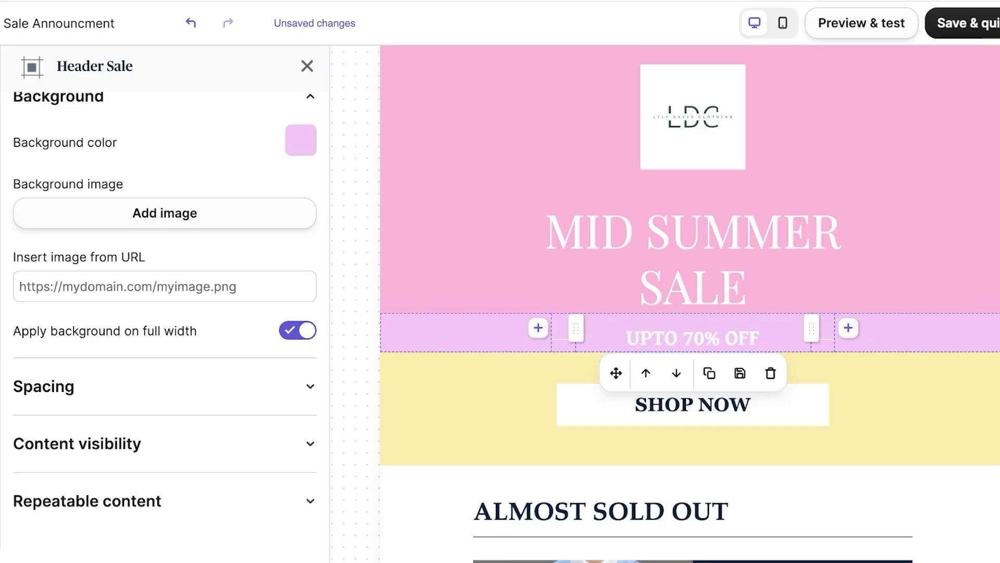
Step: Paste the header's pink hex into the strip background, then open the SHOP NOW button's link options
{"action": "left_click", "coordinate": [692, 188]}
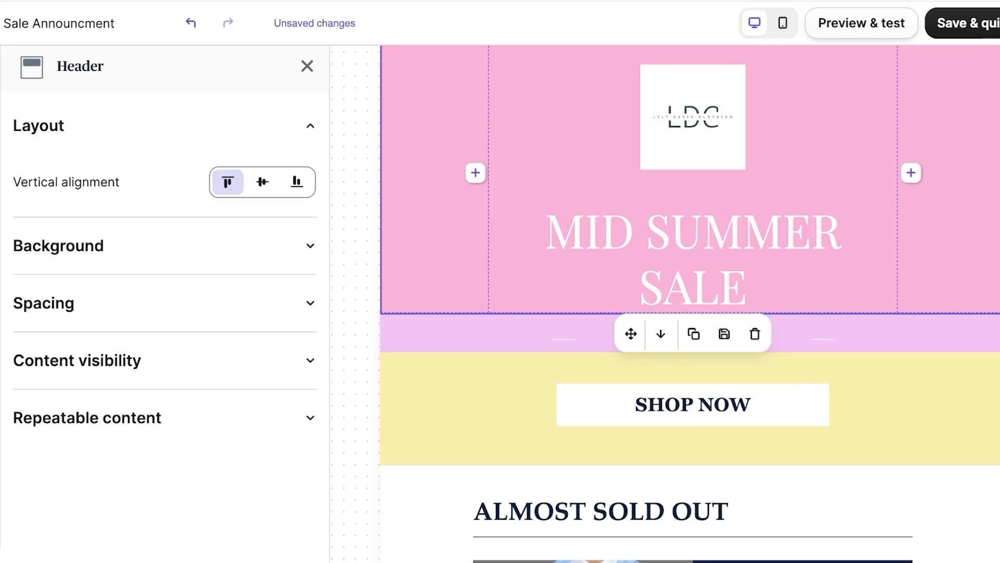
{"action": "left_click", "coordinate": [311, 245]}
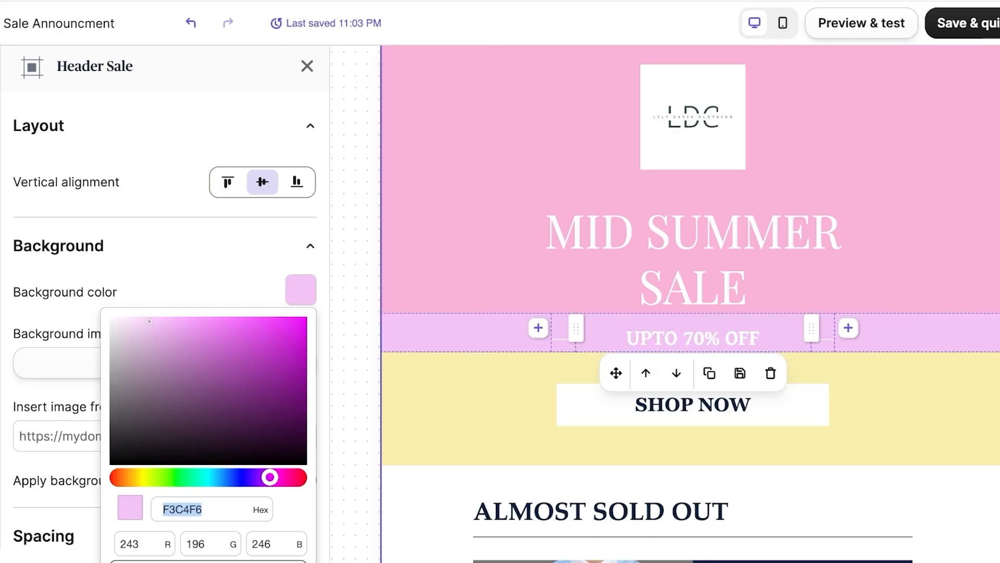
{"action": "type", "text": "F8B3D8"}
{"action": "key", "text": "Escape"}
{"action": "scroll", "coordinate": [690, 304], "scroll_direction": "down", "scroll_amount": 9}
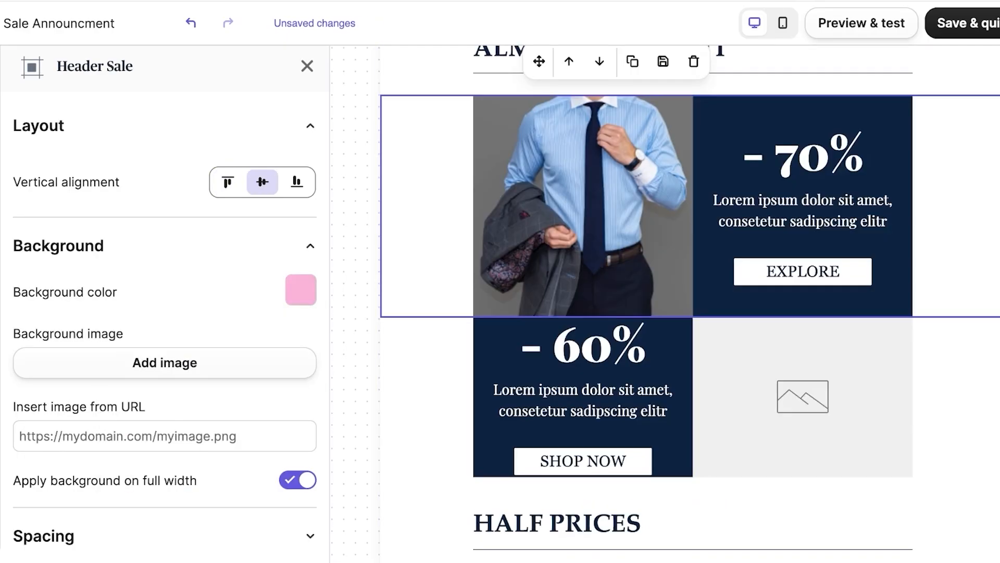
{"action": "scroll", "coordinate": [691, 303], "scroll_direction": "up", "scroll_amount": 4}
{"action": "left_click", "coordinate": [693, 143]}
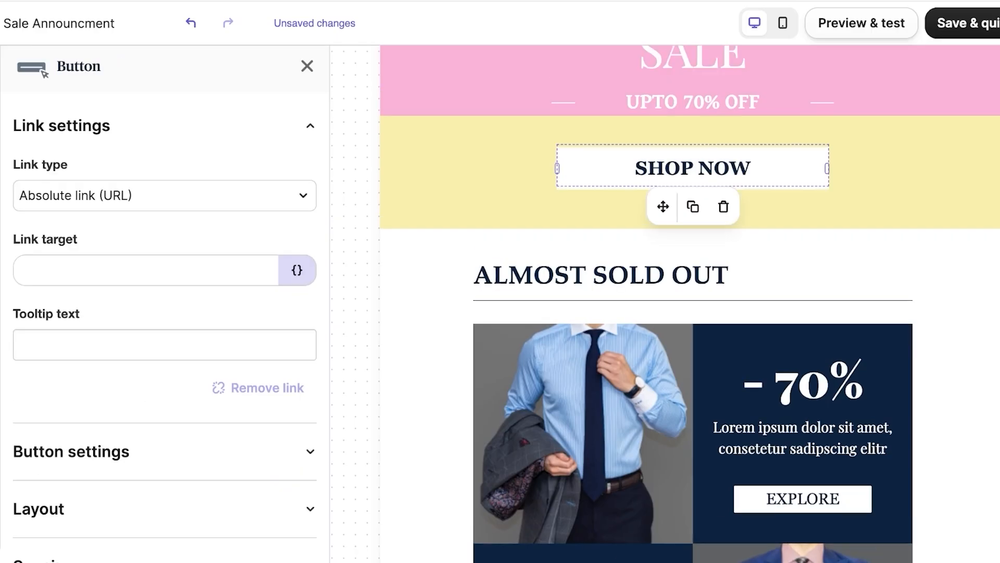
{"action": "left_click", "coordinate": [164, 195]}
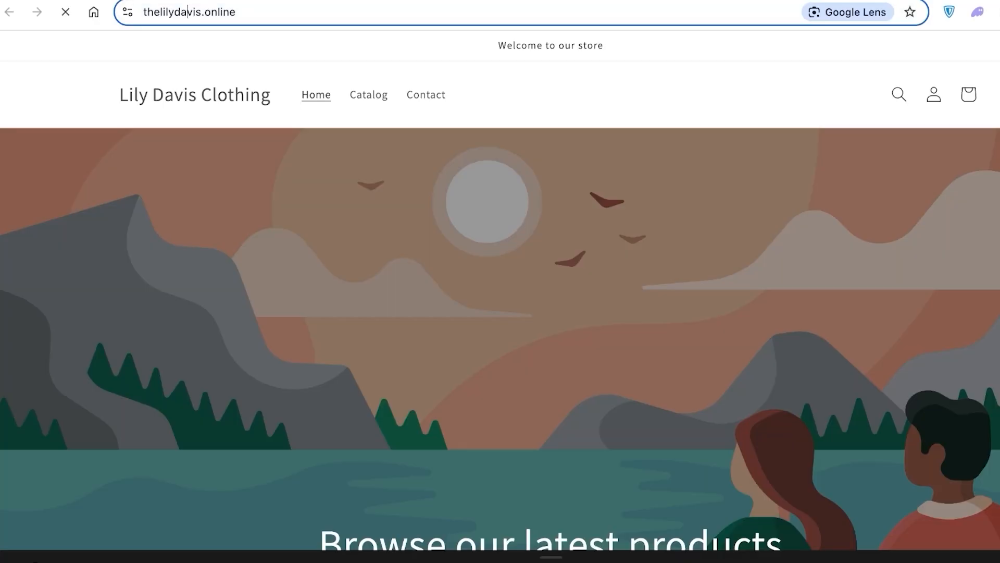
Step: Copy the live Shopify storefront's URL for the SHOP NOW button link
{"action": "key", "text": "ctrl+l"}
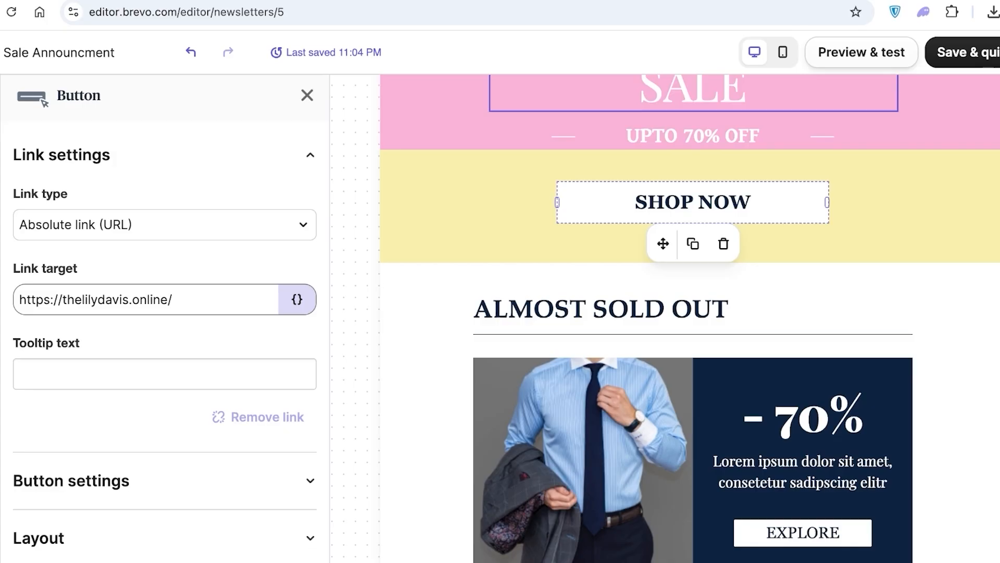
Step: Review the SHOP NOW button's appearance and alignment settings
{"action": "scroll", "coordinate": [165, 313], "scroll_direction": "down", "scroll_amount": 3}
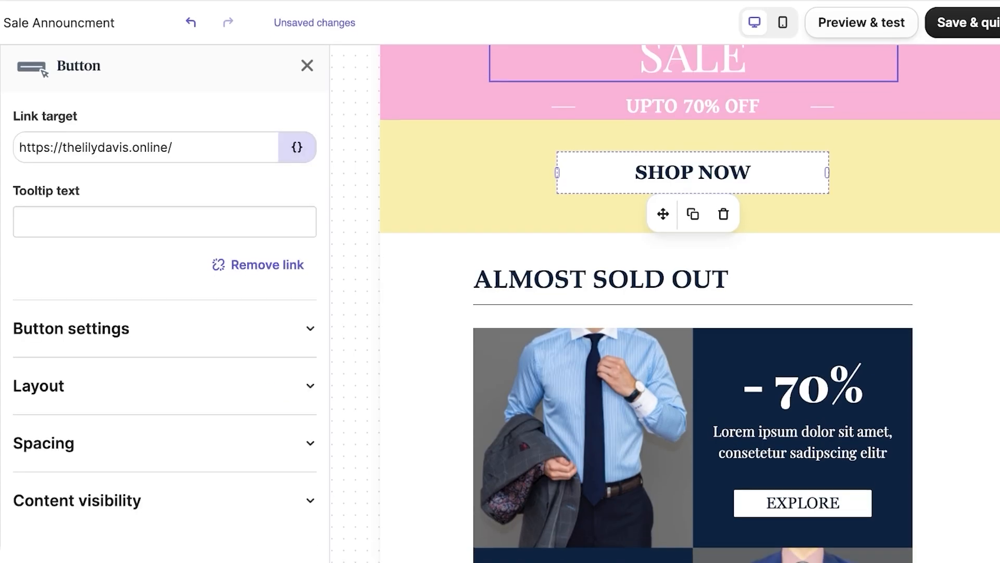
{"action": "left_click", "coordinate": [165, 329]}
{"action": "scroll", "coordinate": [164, 328], "scroll_direction": "down", "scroll_amount": 2}
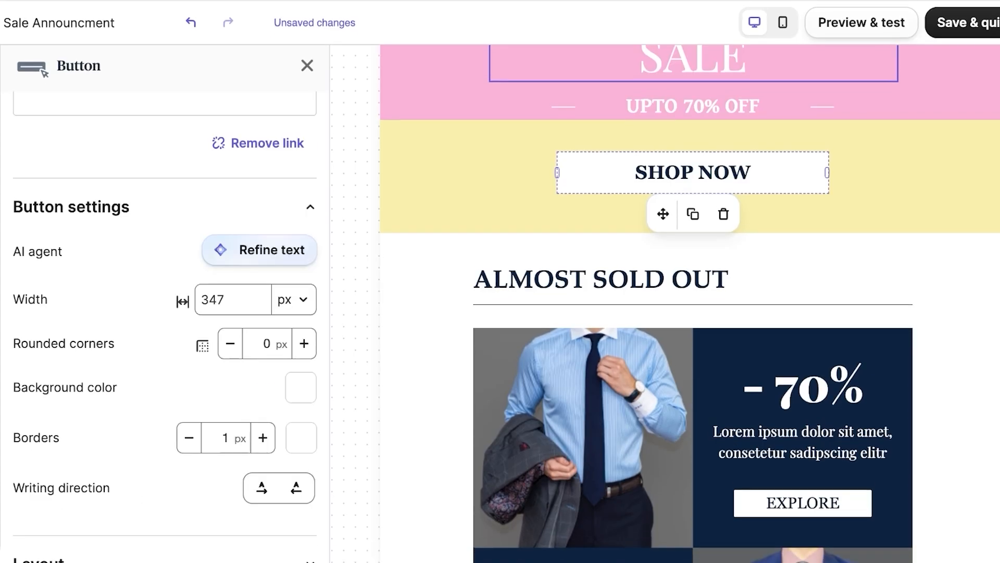
{"action": "scroll", "coordinate": [259, 250], "scroll_direction": "down", "scroll_amount": 3}
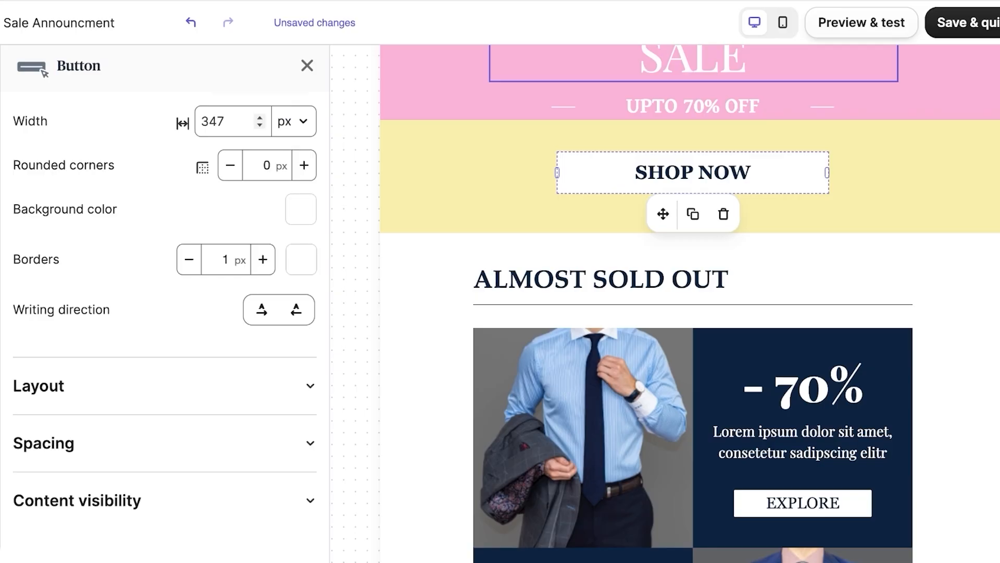
{"action": "left_click", "coordinate": [310, 385]}
{"action": "scroll", "coordinate": [310, 385], "scroll_direction": "down", "scroll_amount": 1}
{"action": "scroll", "coordinate": [164, 323], "scroll_direction": "down", "scroll_amount": 1}
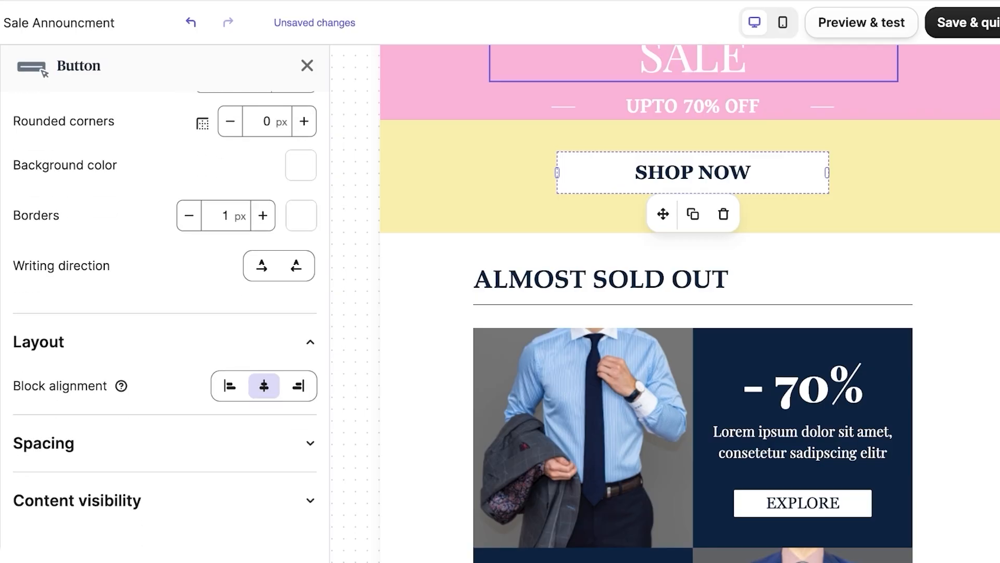
{"action": "scroll", "coordinate": [693, 177], "scroll_direction": "up", "scroll_amount": 1}
{"action": "scroll", "coordinate": [693, 177], "scroll_direction": "down", "scroll_amount": 3}
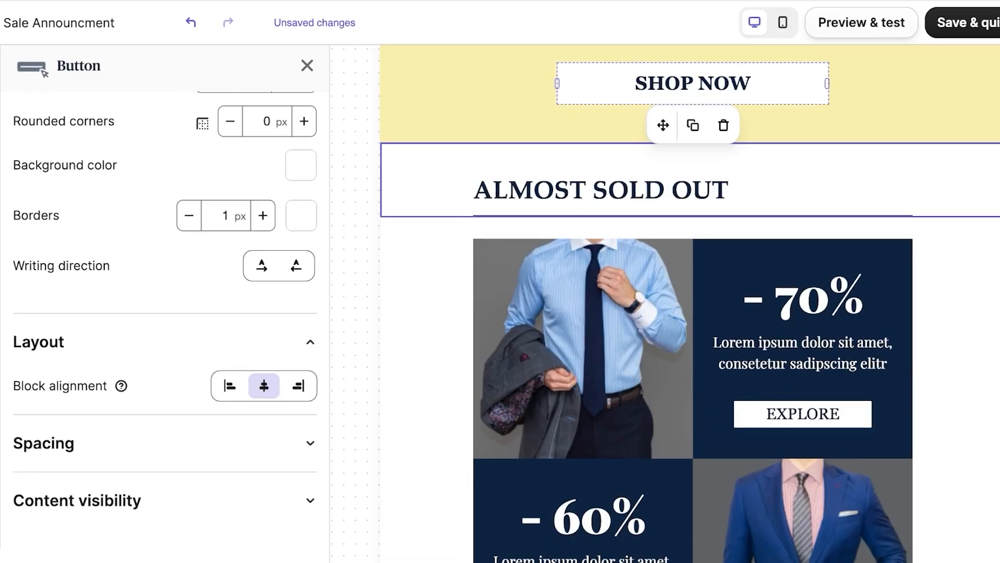
Step: Rewrite the ALMOST SOLD OUT headline as 'MAXI DRESSES ARE ALL IN STYLE AND AFFORADBLE WITH FLAT 50% OFF!'
{"action": "left_click", "coordinate": [427, 180]}
{"action": "scroll", "coordinate": [771, 261], "scroll_direction": "down", "scroll_amount": 1}
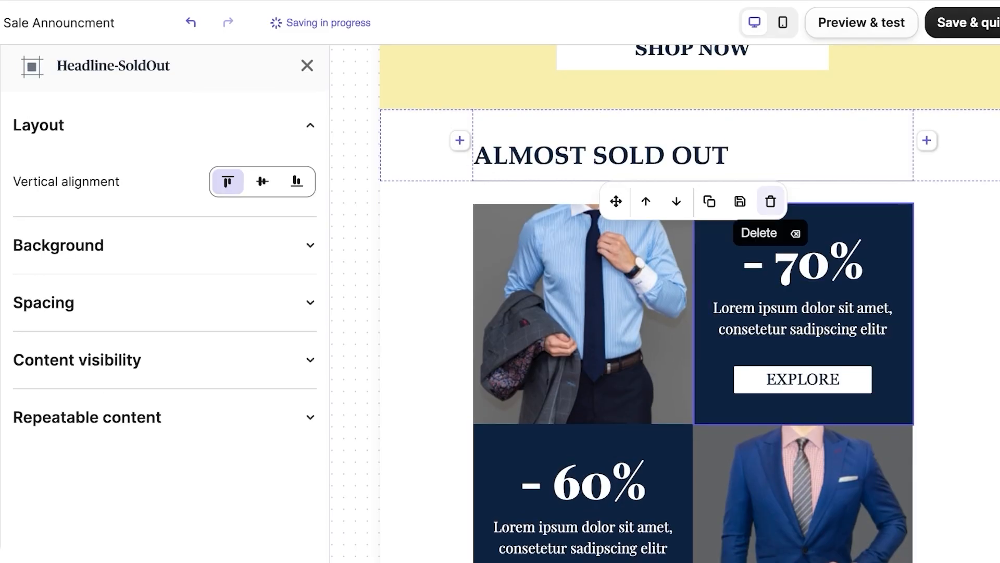
{"action": "double_click", "coordinate": [911, 156]}
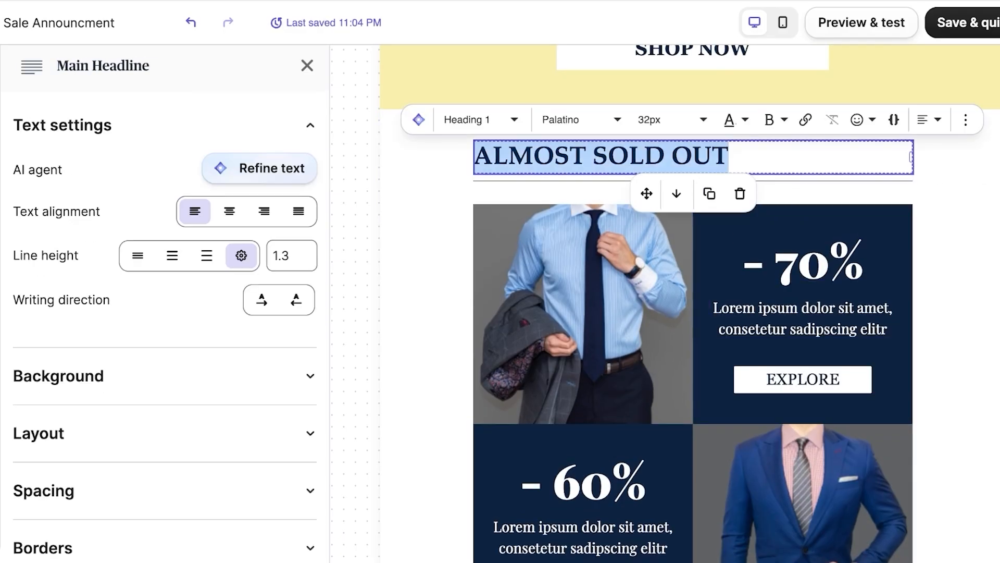
{"action": "type", "text": "S"}
{"action": "key", "text": "BackSpace"}
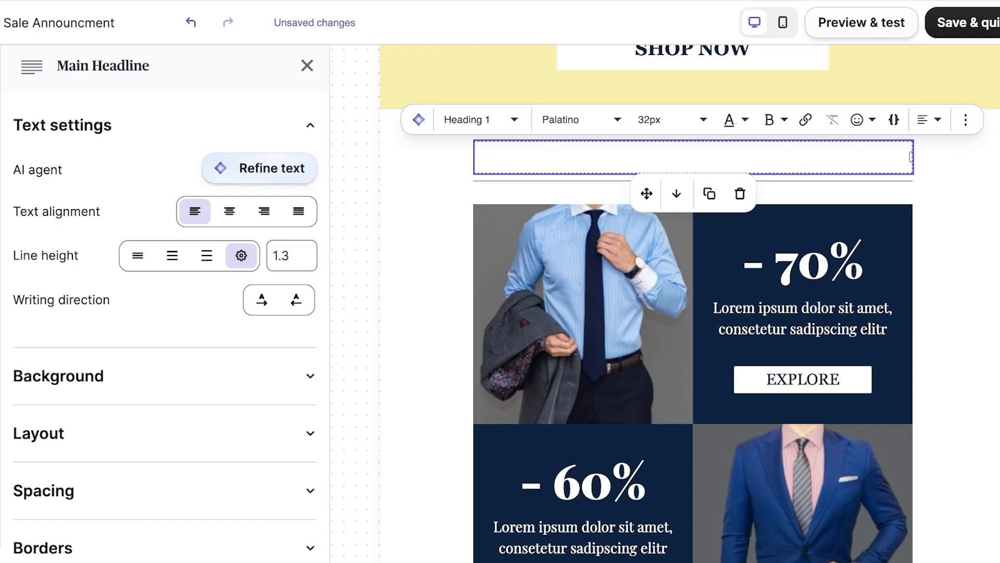
{"action": "type", "text": "Ma"}
{"action": "key", "text": "BackSpace"}
{"action": "key", "text": "BackSpace"}
{"action": "type", "text": "MAC"}
{"action": "key", "text": "BackSpace"}
{"action": "type", "text": "XI DRESSES "}
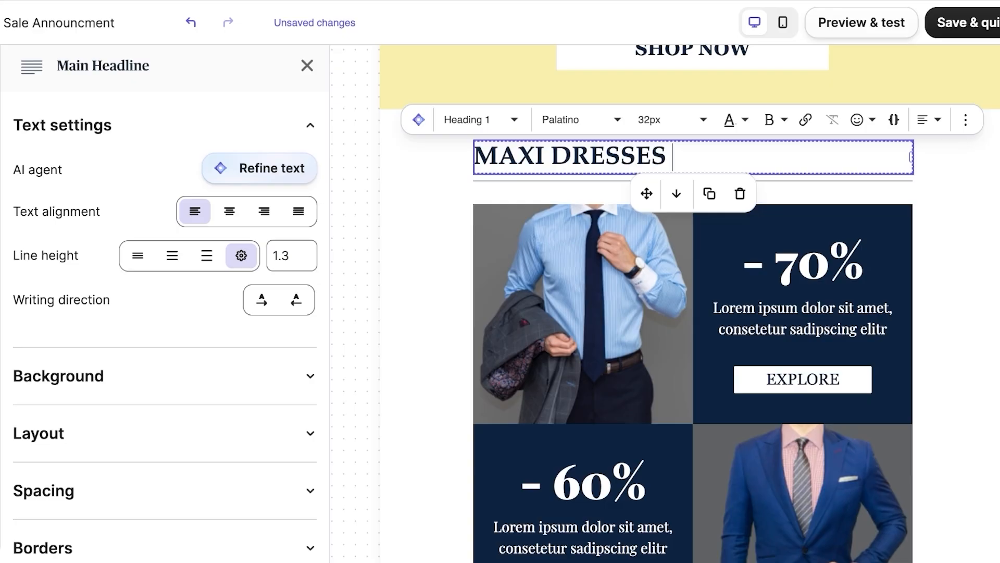
{"action": "type", "text": "ARE ALL"}
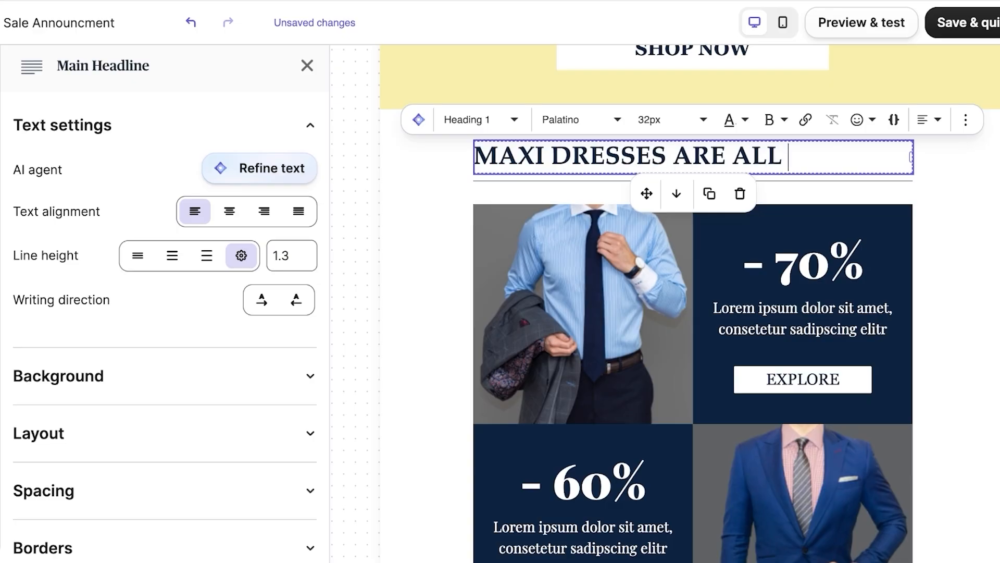
{"action": "type", "text": " IN STYLE AND AFFOR"}
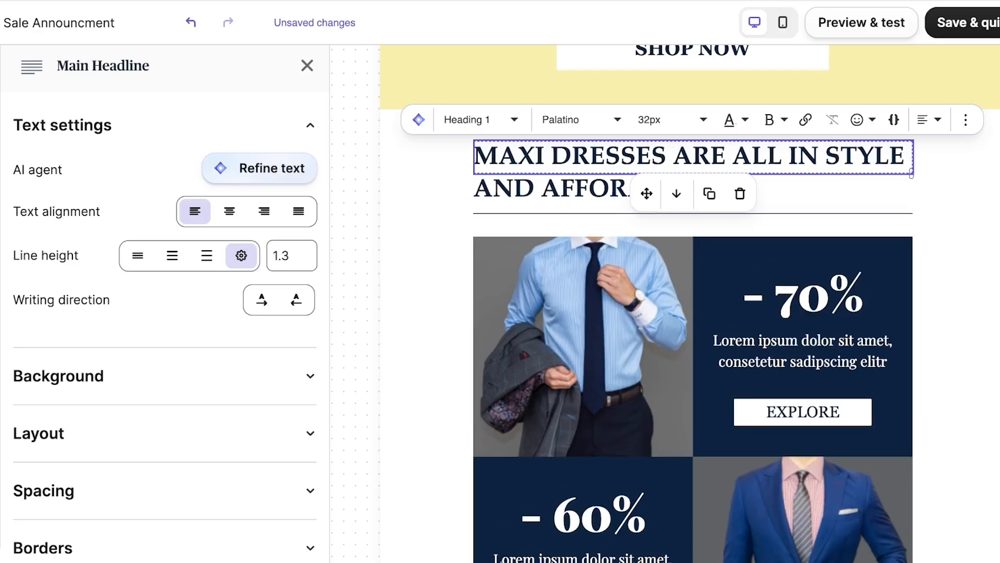
{"action": "type", "text": "ADBLE WITH U"}
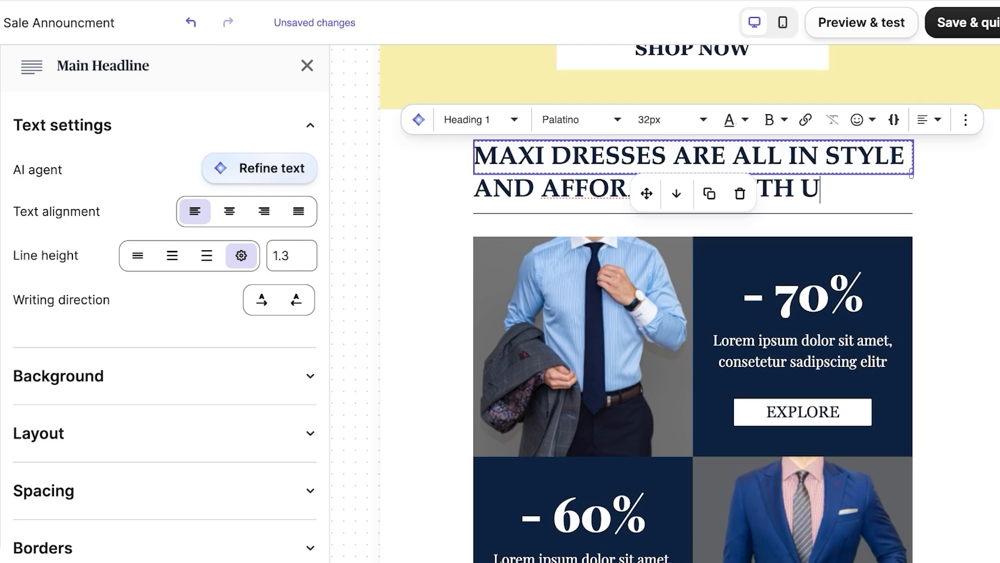
{"action": "key", "text": "BackSpace"}
{"action": "type", "text": "FLAT 50% o"}
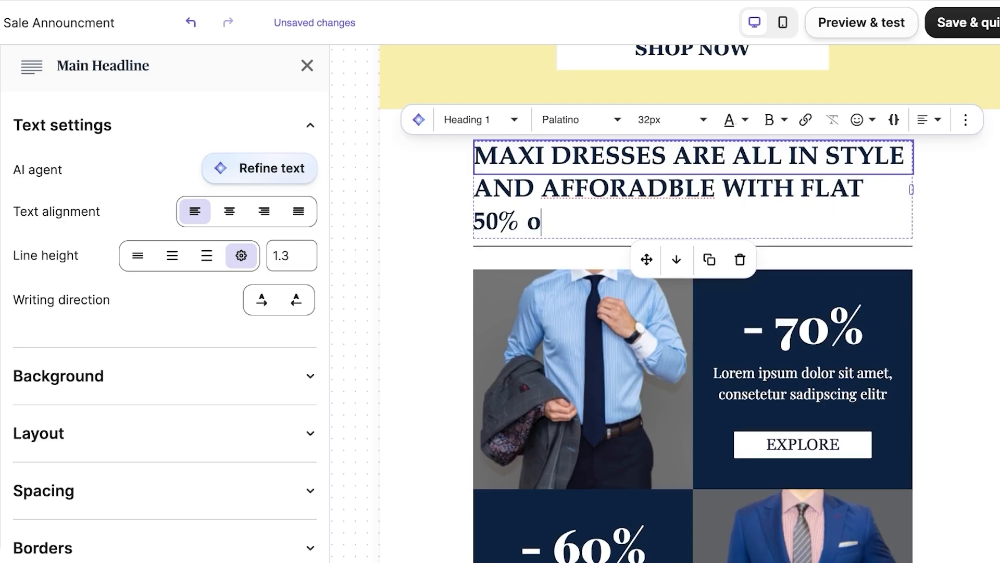
{"action": "key", "text": "BackSpace"}
{"action": "type", "text": "OFF!"}
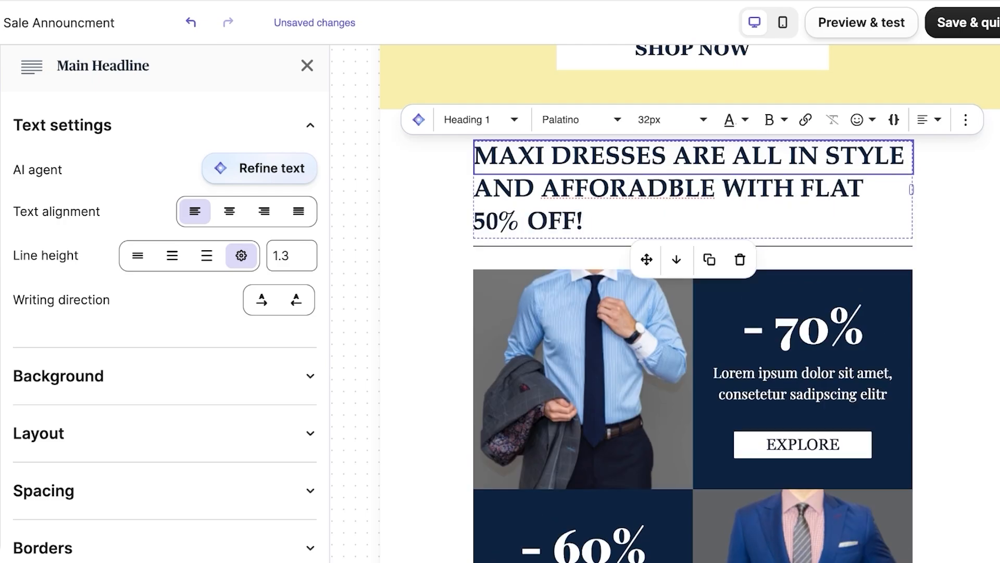
{"action": "key", "text": "Escape"}
Step: Replace the blue-shirt photo with a green dress stock image found by searching 'dress'
{"action": "scroll", "coordinate": [583, 229], "scroll_direction": "down", "scroll_amount": 3}
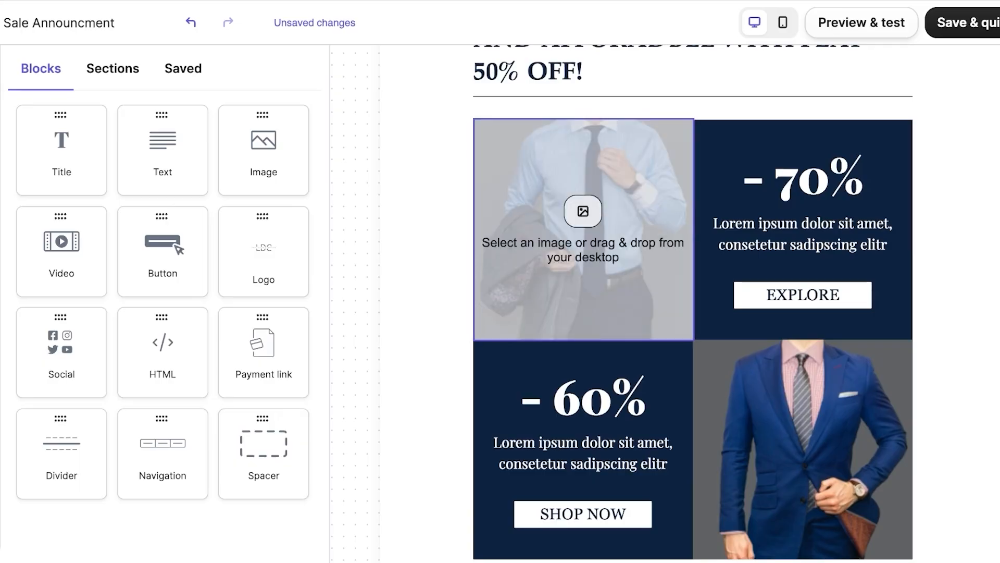
{"action": "left_click", "coordinate": [583, 211]}
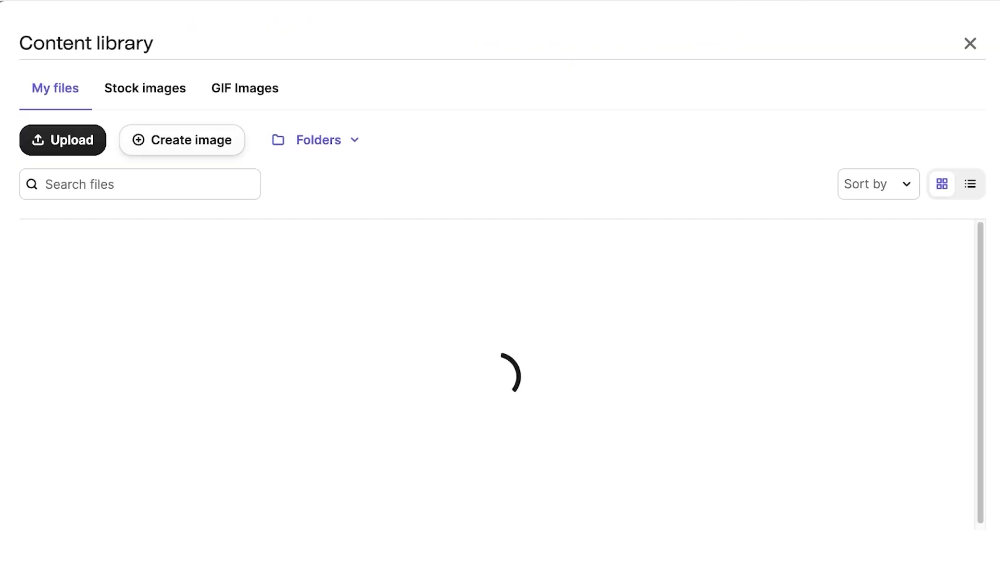
{"action": "left_click", "coordinate": [145, 87]}
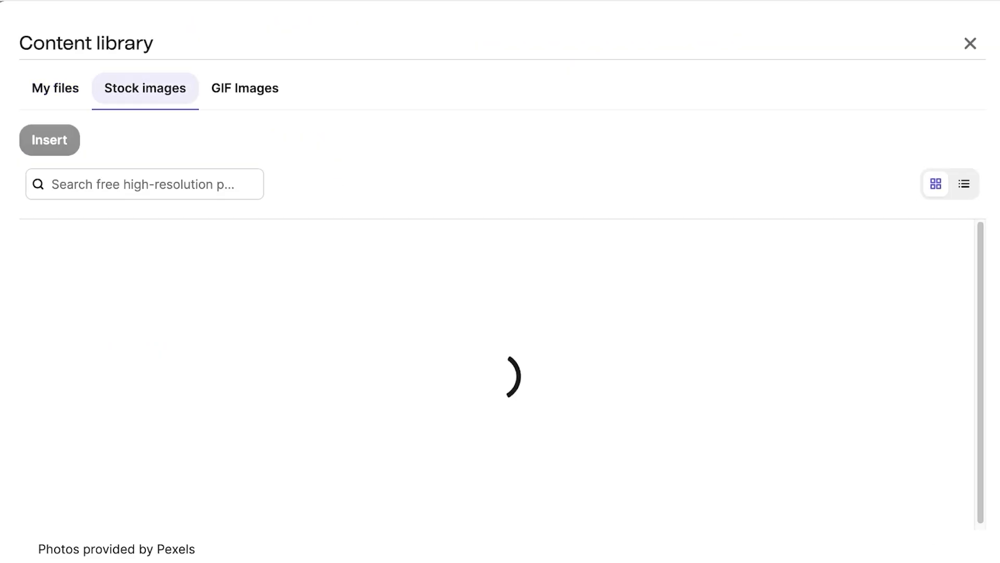
{"action": "left_click", "coordinate": [146, 184]}
{"action": "type", "text": "dress"}
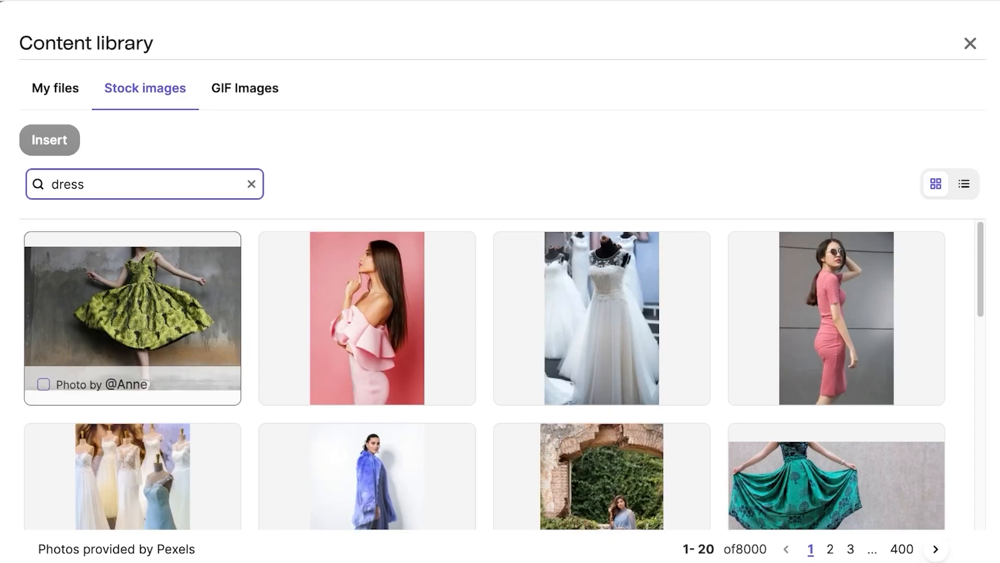
{"action": "left_click", "coordinate": [132, 317]}
{"action": "left_click", "coordinate": [49, 140]}
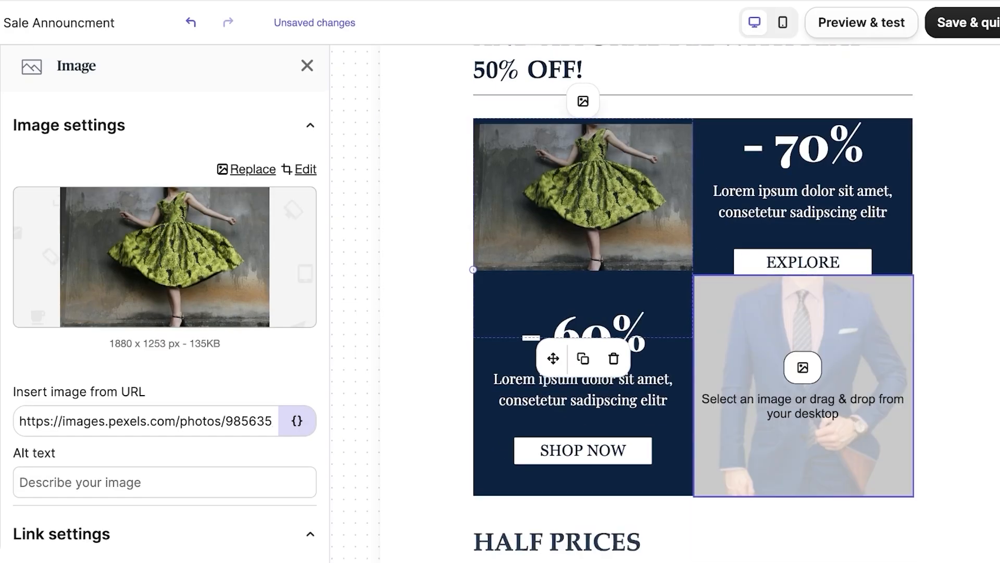
Step: Replace the blue suit photo with the stock image of a woman in pink
{"action": "left_click", "coordinate": [801, 364]}
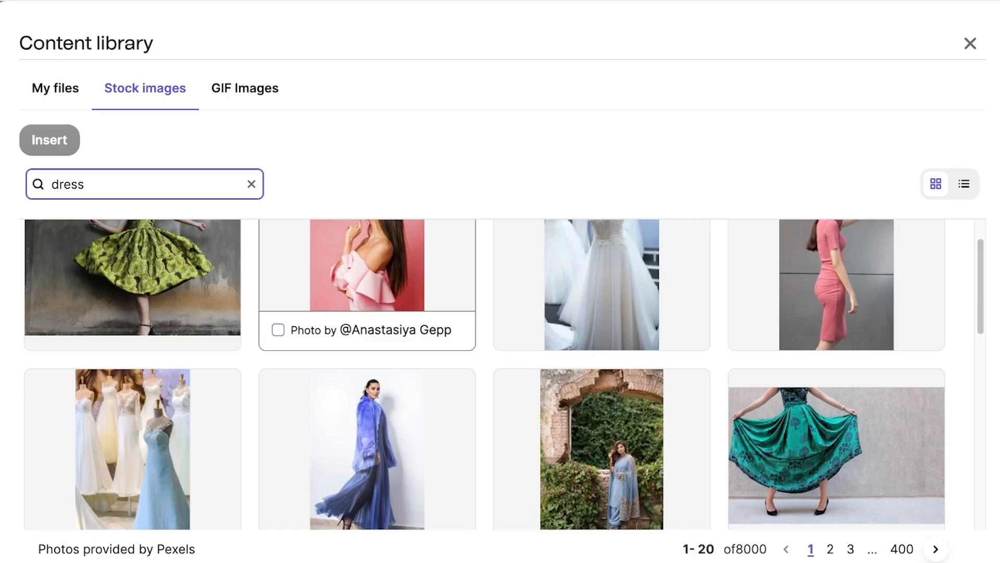
{"action": "scroll", "coordinate": [367, 292], "scroll_direction": "down", "scroll_amount": 3}
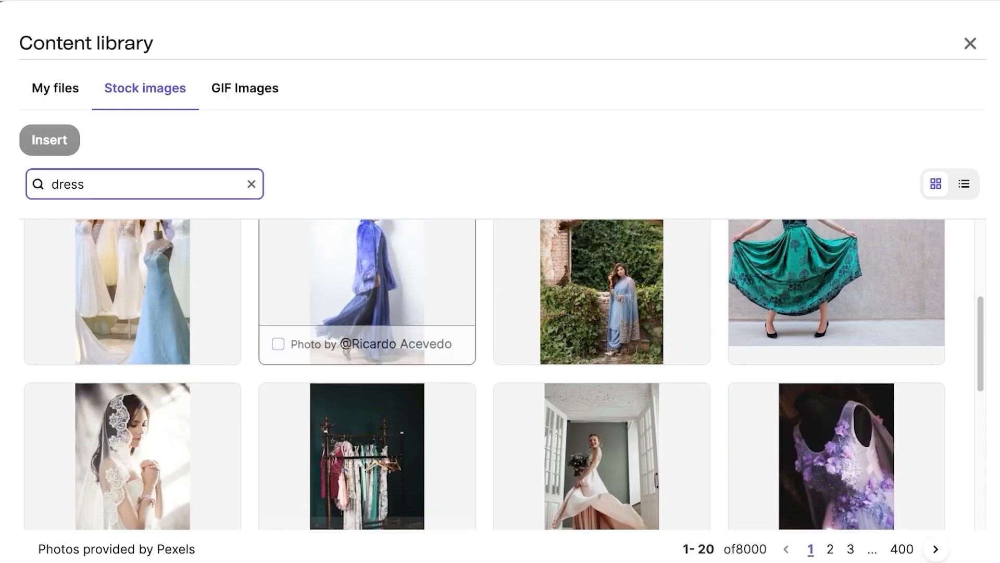
{"action": "scroll", "coordinate": [368, 312], "scroll_direction": "up", "scroll_amount": 3}
{"action": "left_click", "coordinate": [278, 384]}
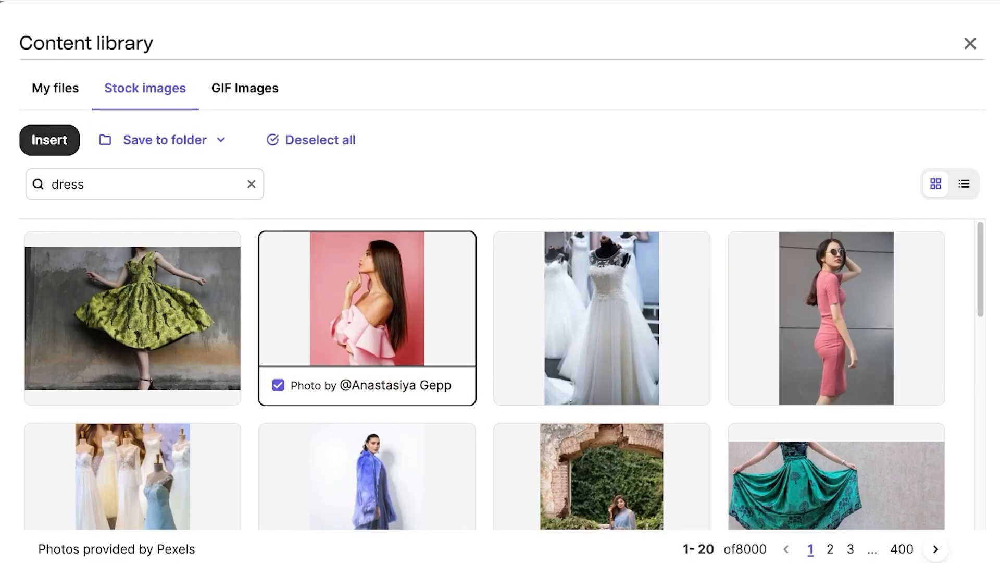
{"action": "left_click", "coordinate": [49, 140]}
{"action": "left_click", "coordinate": [895, 210]}
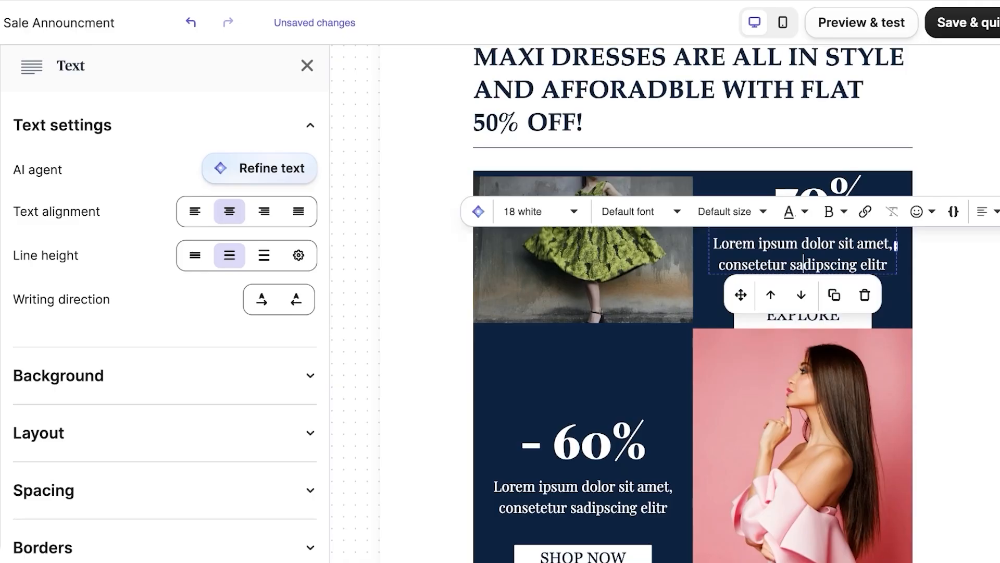
Step: Delete the lorem ipsum text under the - 70% and - 60% products
{"action": "key", "text": "ctrl+a"}
{"action": "type", "text": "A"}
{"action": "key", "text": "BackSpace"}
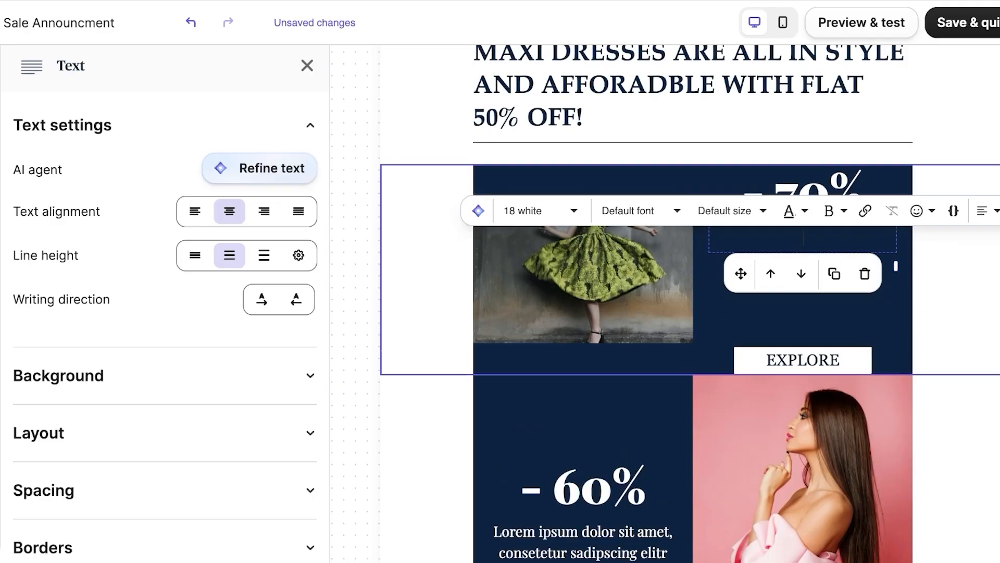
{"action": "scroll", "coordinate": [771, 259], "scroll_direction": "down", "scroll_amount": 10}
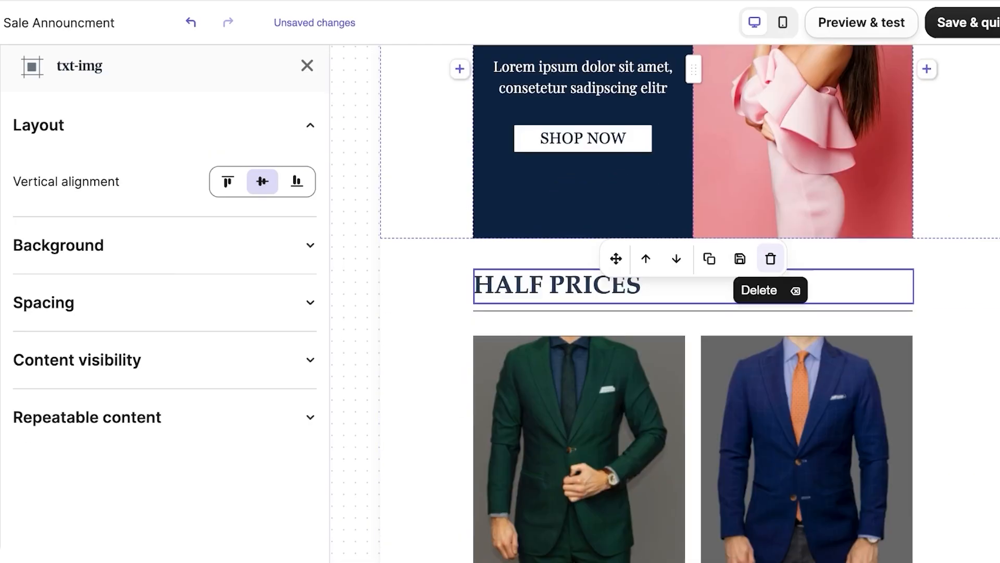
{"action": "left_click", "coordinate": [676, 69]}
{"action": "key", "text": "ctrl+a"}
{"action": "key", "text": "BackSpace"}
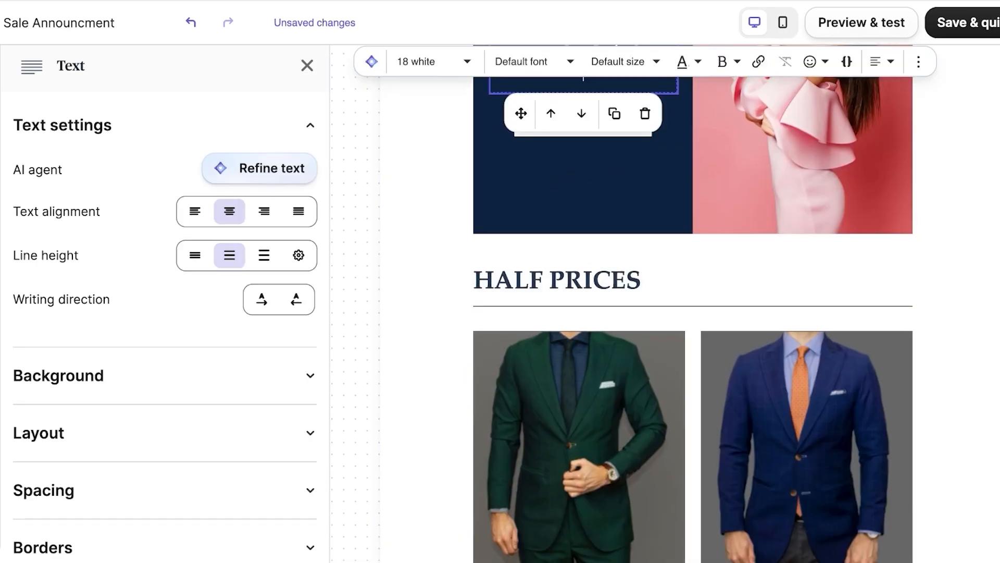
{"action": "scroll", "coordinate": [677, 313], "scroll_direction": "up", "scroll_amount": 7}
{"action": "scroll", "coordinate": [677, 312], "scroll_direction": "down", "scroll_amount": 10}
Step: Delete the suit photo row and the HALF PRICES and PICK UP YOUR STYLE rows
{"action": "left_click", "coordinate": [954, 313]}
{"action": "left_click", "coordinate": [755, 551]}
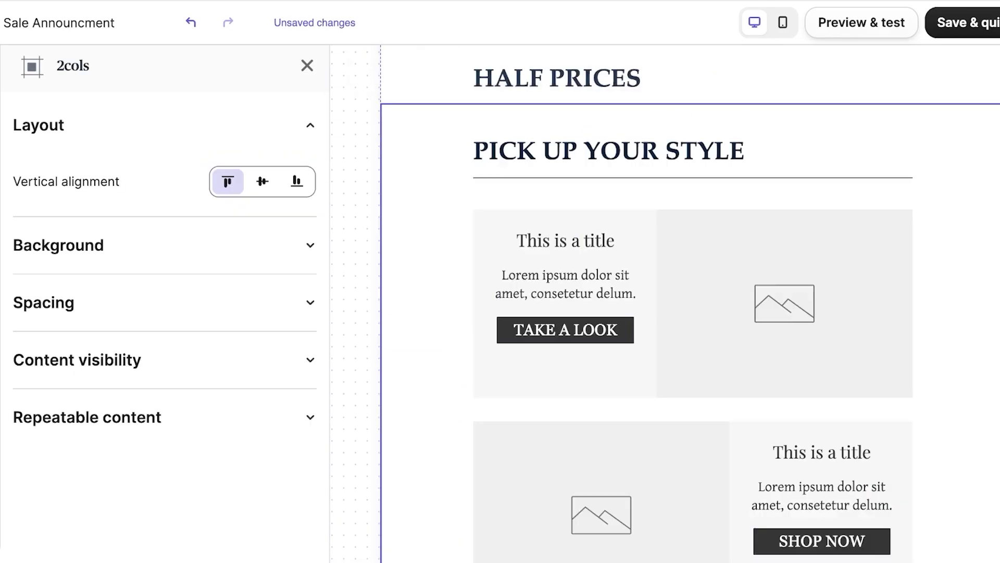
{"action": "scroll", "coordinate": [693, 104], "scroll_direction": "up", "scroll_amount": 1}
{"action": "left_click", "coordinate": [953, 105]}
{"action": "left_click", "coordinate": [770, 160]}
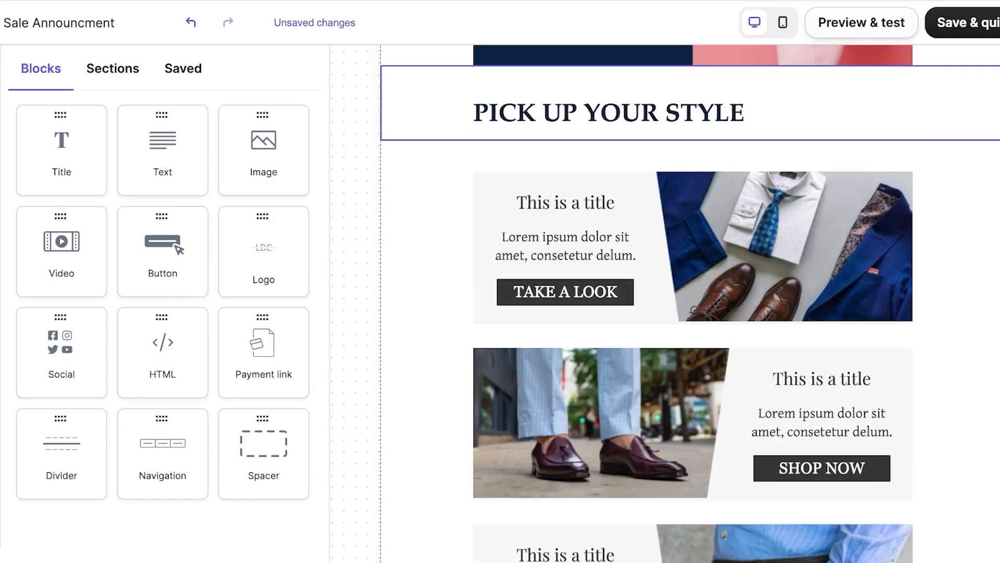
{"action": "left_click", "coordinate": [954, 105]}
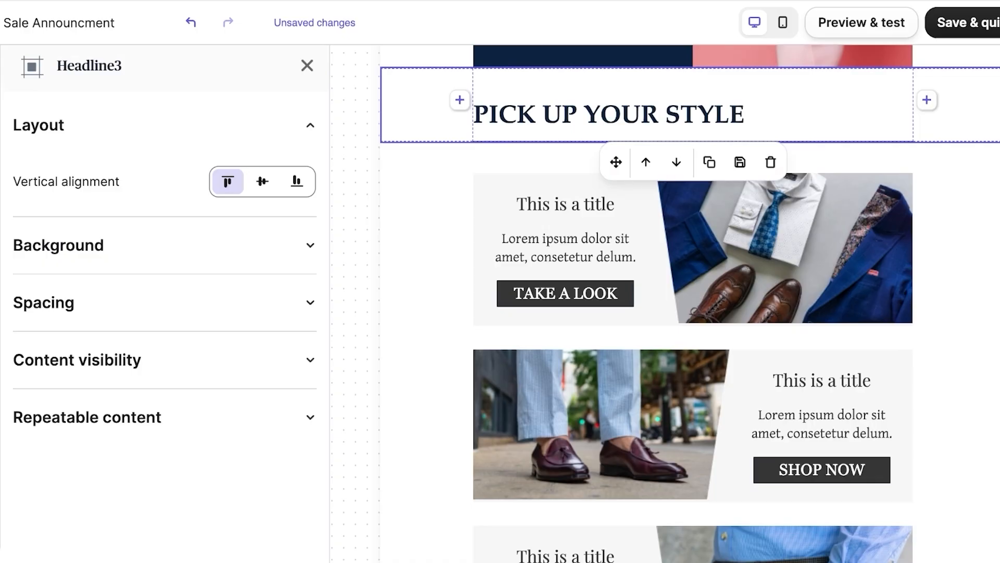
{"action": "left_click", "coordinate": [770, 162]}
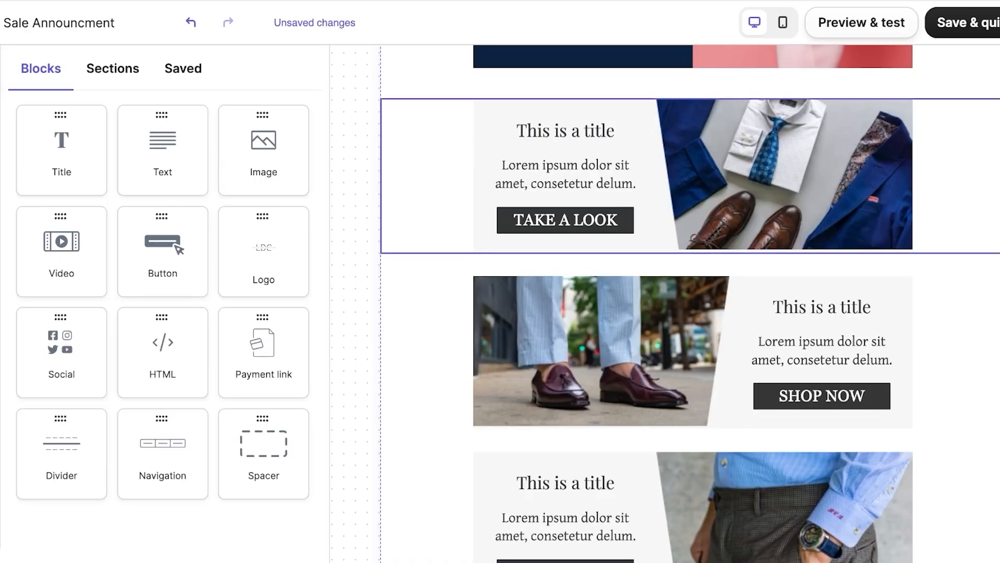
Step: Delete the TAKE A LOOK, SHOP NOW and EXPLORE promo rows
{"action": "left_click", "coordinate": [428, 180]}
{"action": "left_click", "coordinate": [771, 272]}
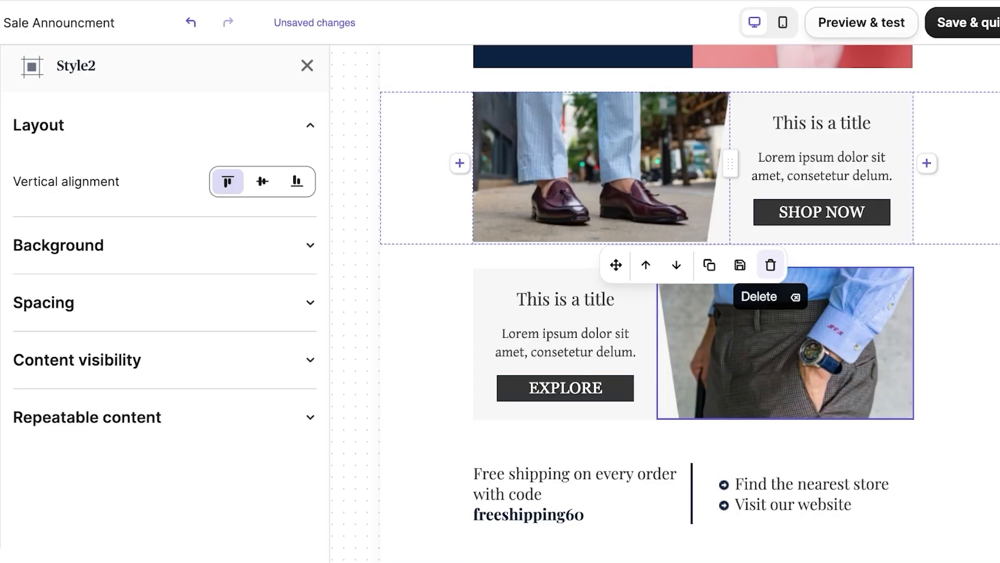
{"action": "left_click", "coordinate": [770, 263]}
{"action": "left_click", "coordinate": [737, 237]}
{"action": "left_click", "coordinate": [771, 267]}
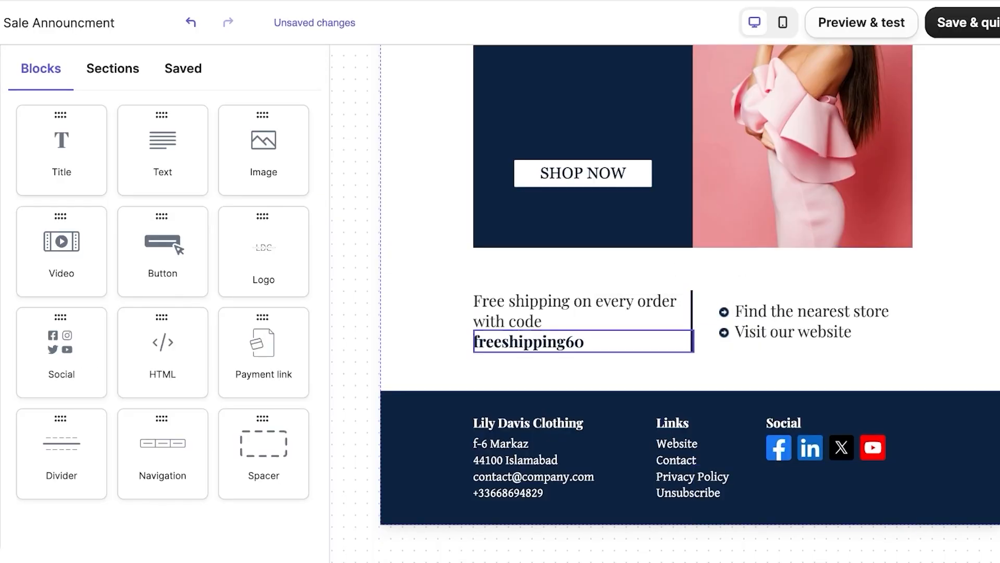
Step: Remove the free-shipping sentence, freeshipping60 code line, empty placeholder and empty left column
{"action": "left_click", "coordinate": [688, 342]}
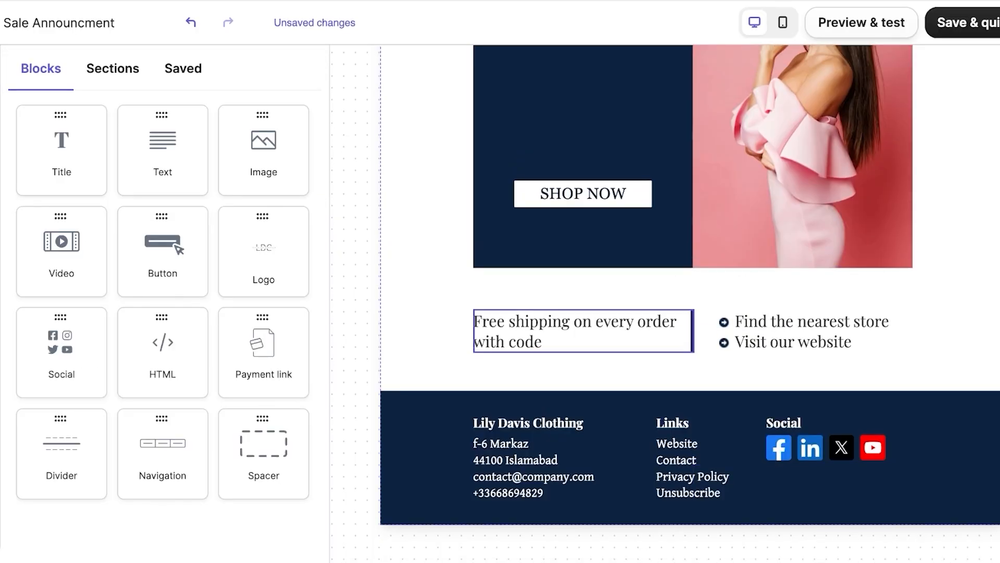
{"action": "left_click", "coordinate": [688, 331]}
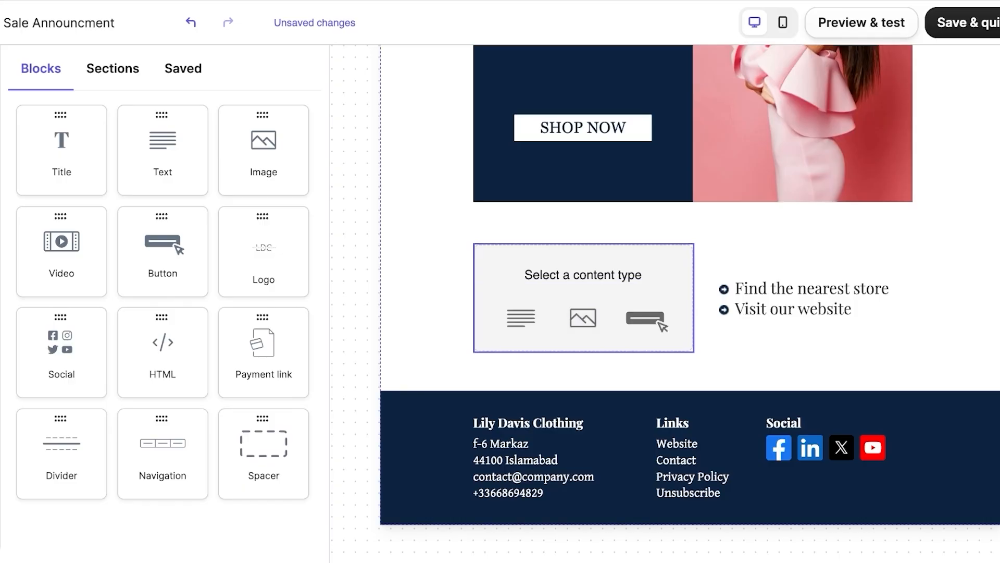
{"action": "left_click", "coordinate": [631, 341]}
{"action": "left_click", "coordinate": [631, 371]}
{"action": "left_click", "coordinate": [631, 371]}
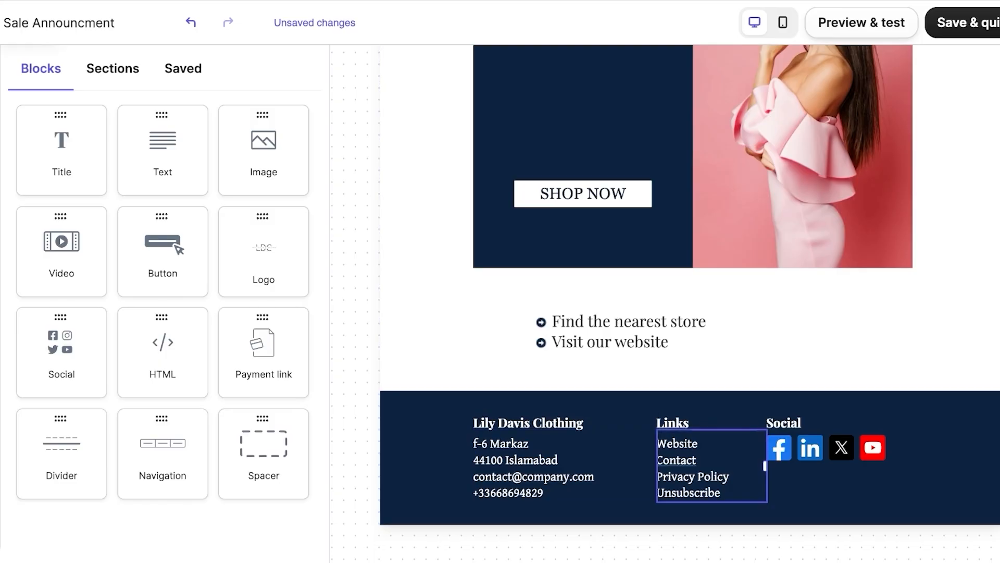
{"action": "left_click", "coordinate": [686, 462]}
Step: Set the footer's Facebook icon link to facebook.com/lilydavisclothing
{"action": "left_click", "coordinate": [834, 448]}
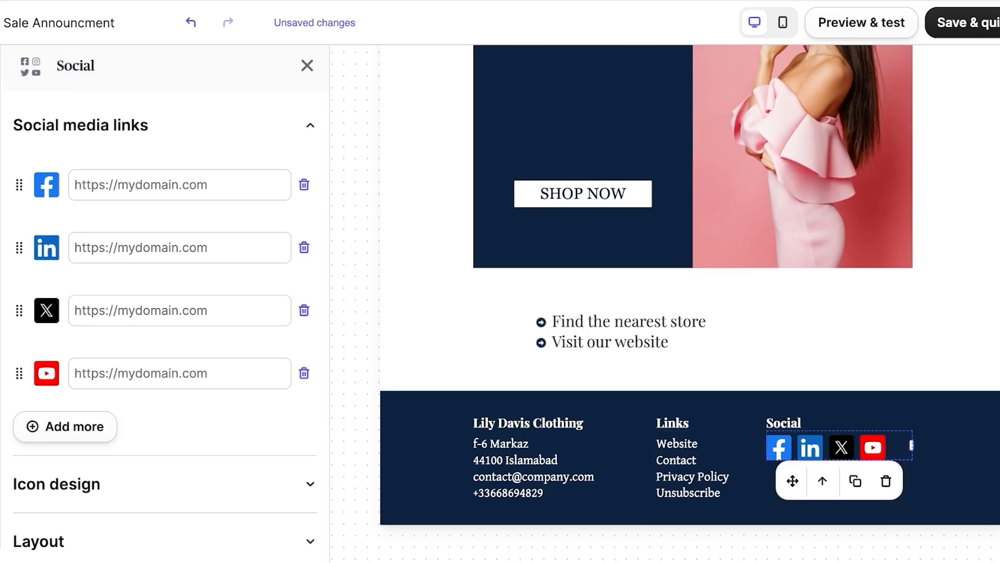
{"action": "left_click", "coordinate": [180, 185]}
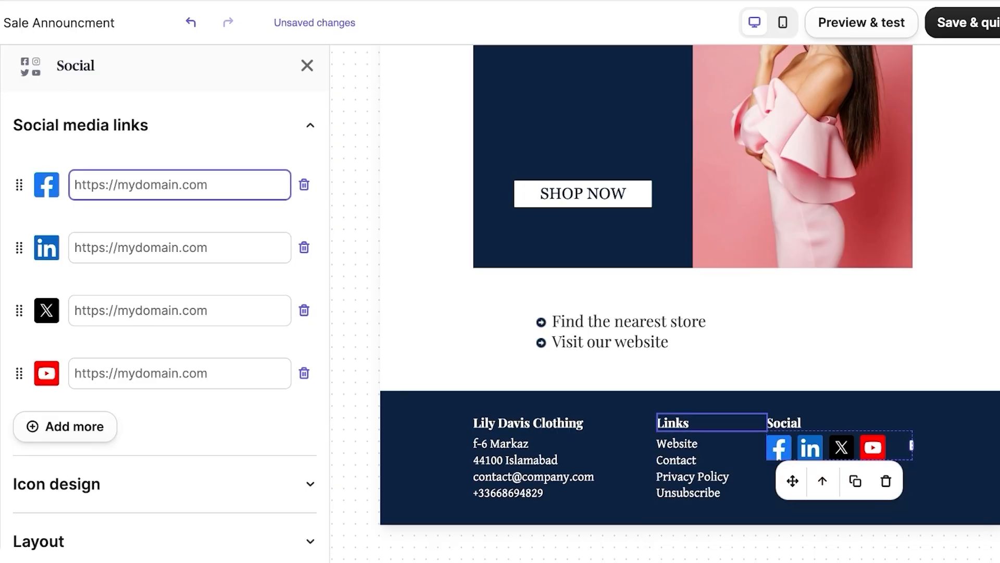
{"action": "type", "text": "facebook."}
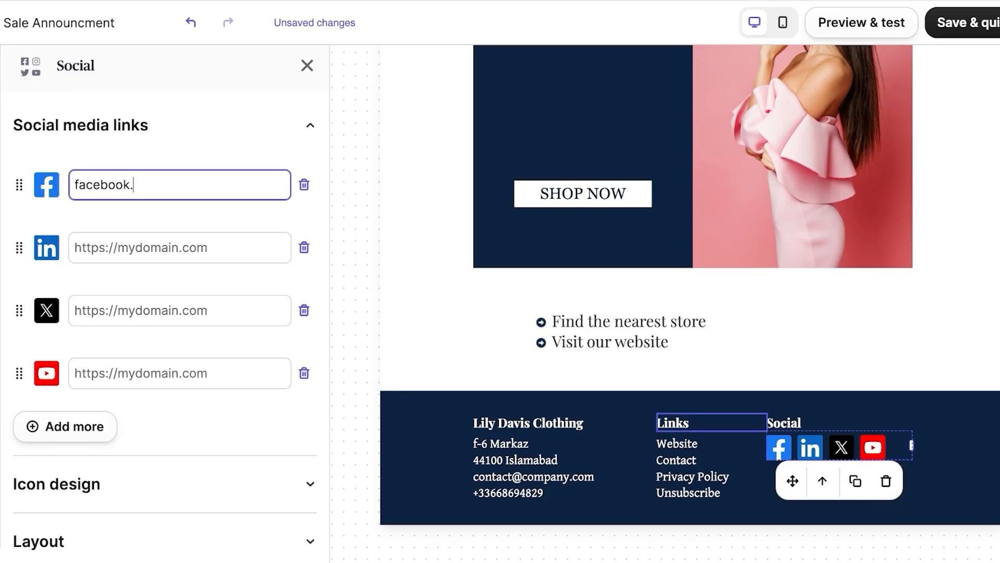
{"action": "type", "text": "com/lilydavisclothing"}
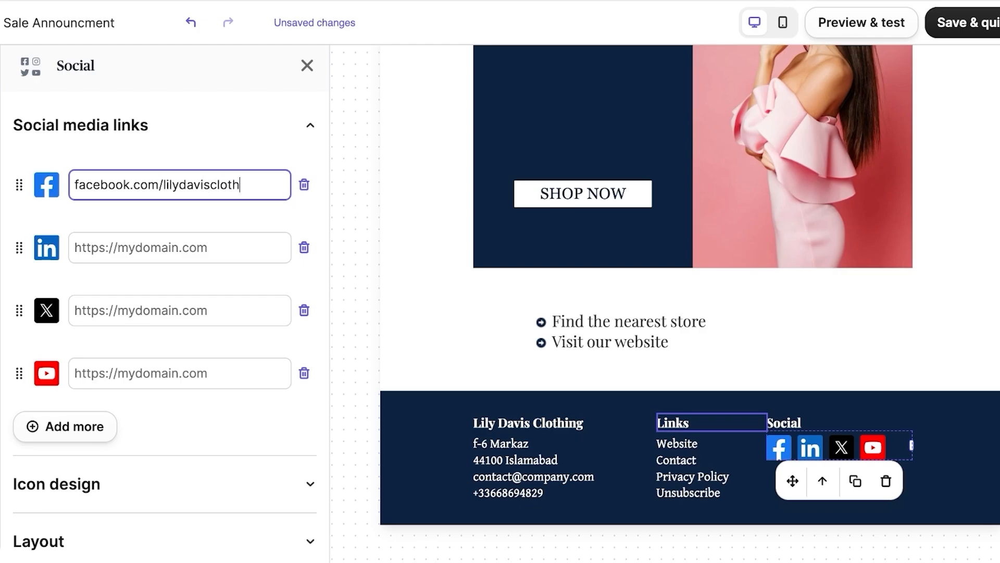
Step: Remove the LinkedIn, X and YouTube icons from the footer social links
{"action": "left_click", "coordinate": [304, 247]}
{"action": "left_click", "coordinate": [304, 247]}
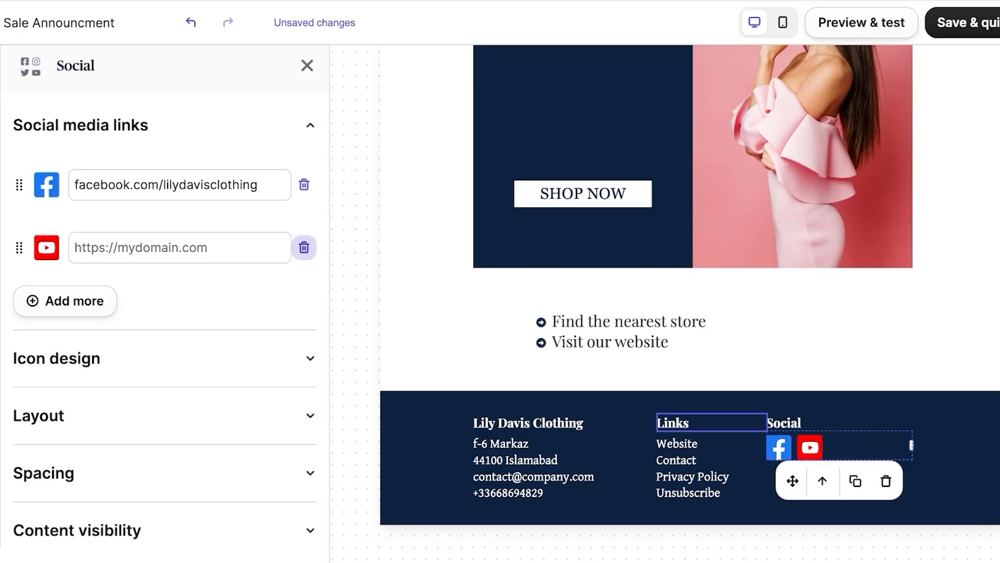
{"action": "left_click", "coordinate": [304, 248]}
{"action": "scroll", "coordinate": [690, 302], "scroll_direction": "up", "scroll_amount": 15}
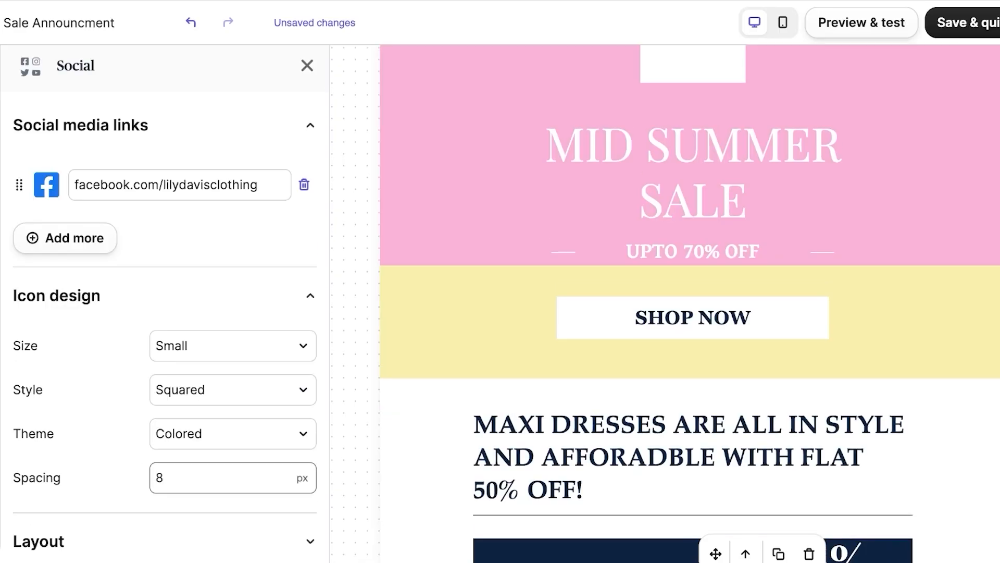
{"action": "scroll", "coordinate": [690, 302], "scroll_direction": "down", "scroll_amount": 9}
{"action": "scroll", "coordinate": [690, 302], "scroll_direction": "down", "scroll_amount": 6}
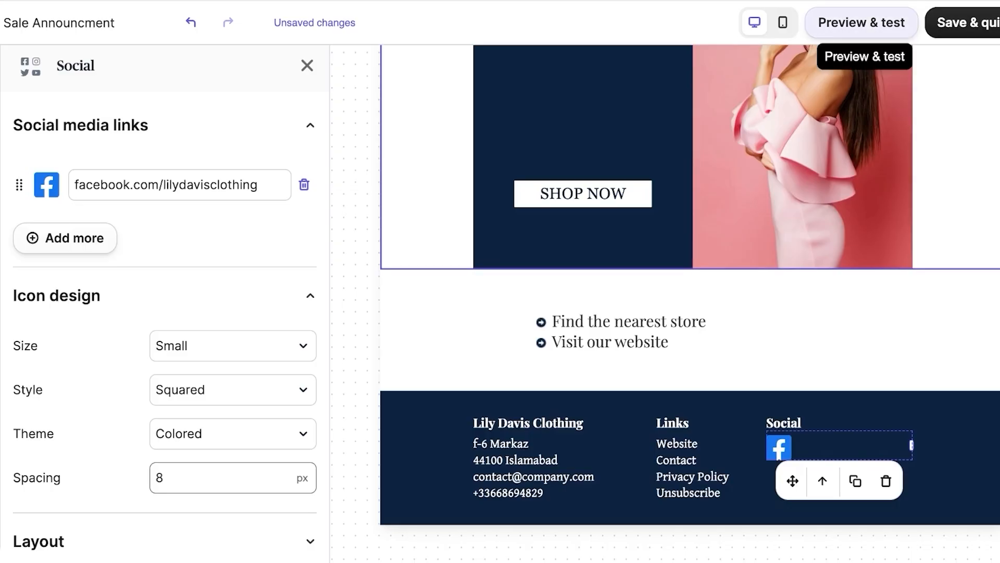
Step: Open Preview & test and search the contact list for someone to preview as
{"action": "left_click", "coordinate": [862, 22]}
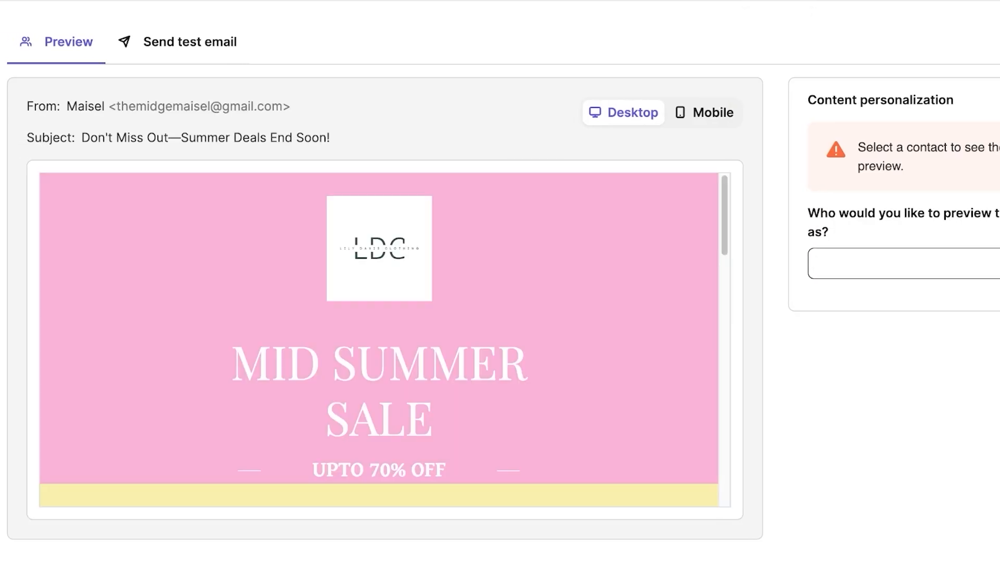
{"action": "left_click", "coordinate": [904, 263]}
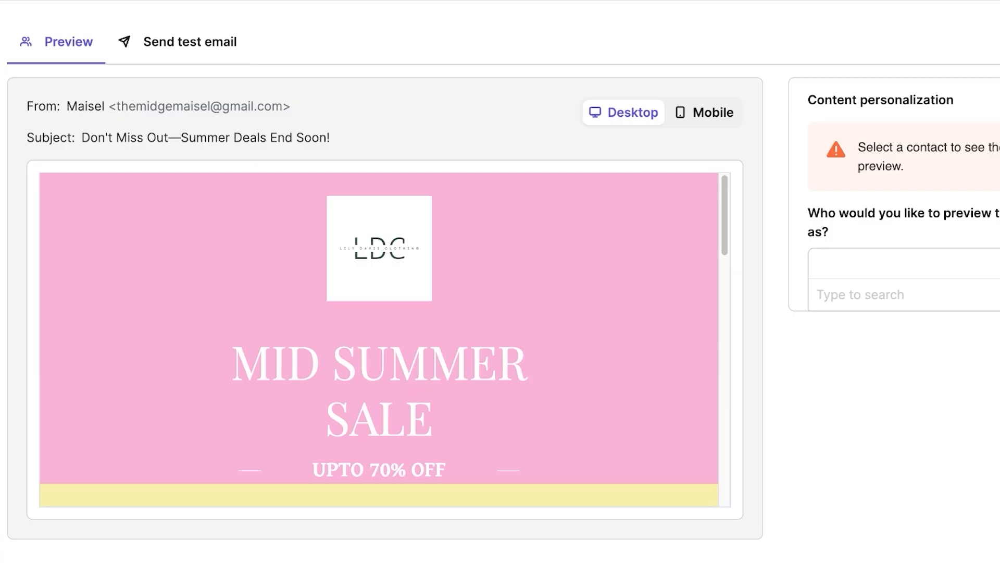
{"action": "type", "text": "mid"}
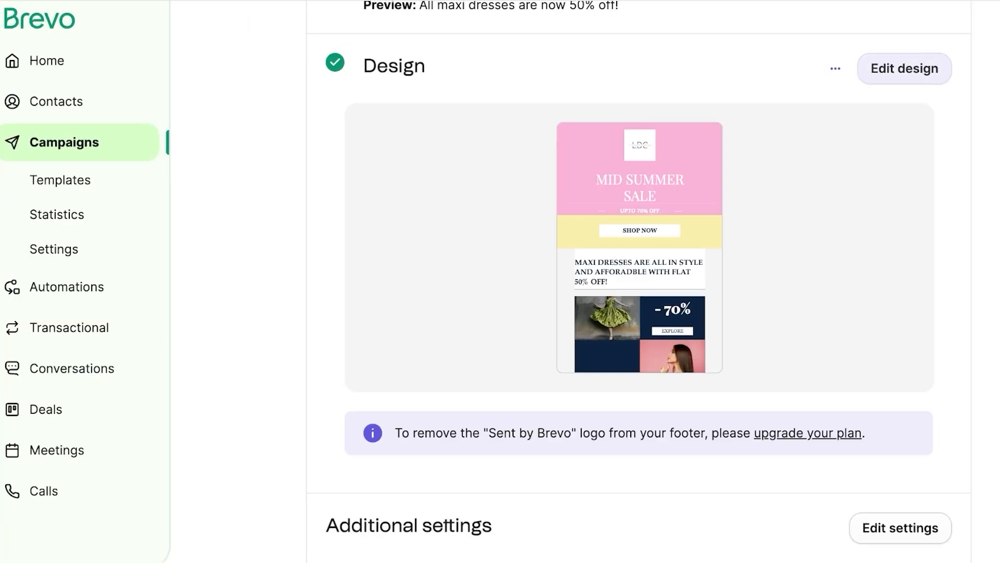
Step: Browse the editor's Aura AI and Style panels, then open the campaign's Additional settings
{"action": "left_click", "coordinate": [904, 68]}
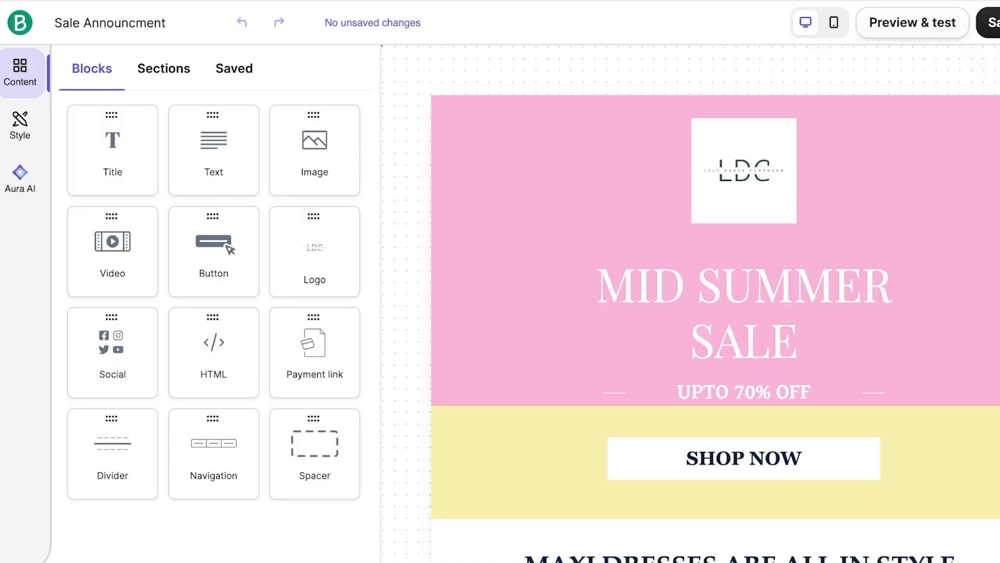
{"action": "left_click", "coordinate": [19, 177]}
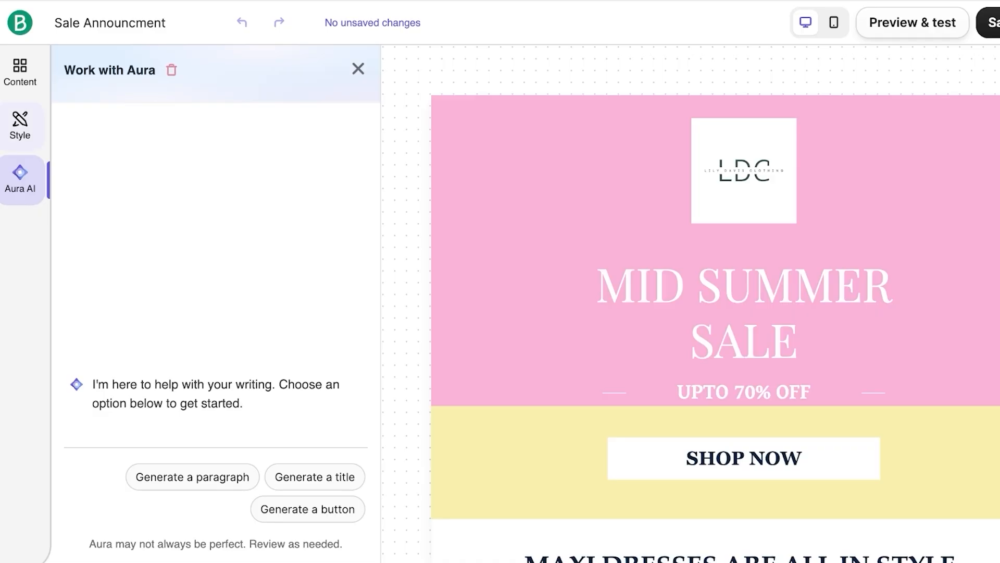
{"action": "left_click", "coordinate": [19, 126]}
{"action": "scroll", "coordinate": [216, 282], "scroll_direction": "down", "scroll_amount": 1}
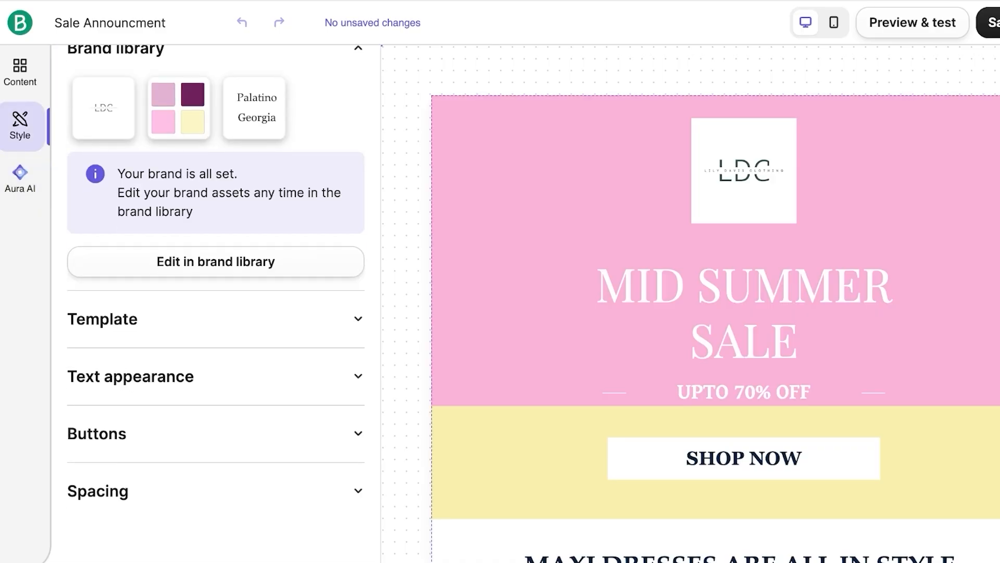
{"action": "scroll", "coordinate": [216, 282], "scroll_direction": "down", "scroll_amount": 1}
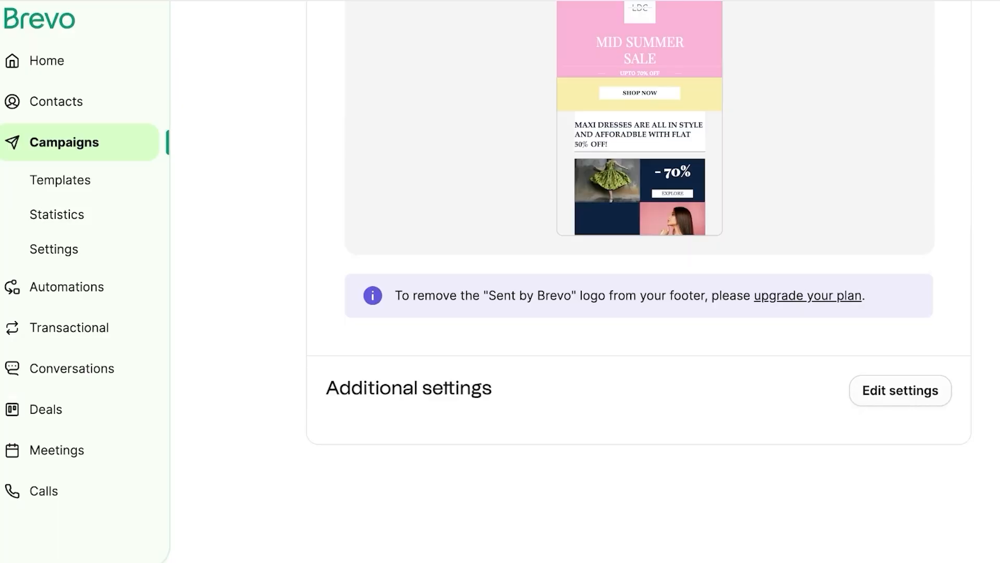
{"action": "left_click", "coordinate": [901, 389]}
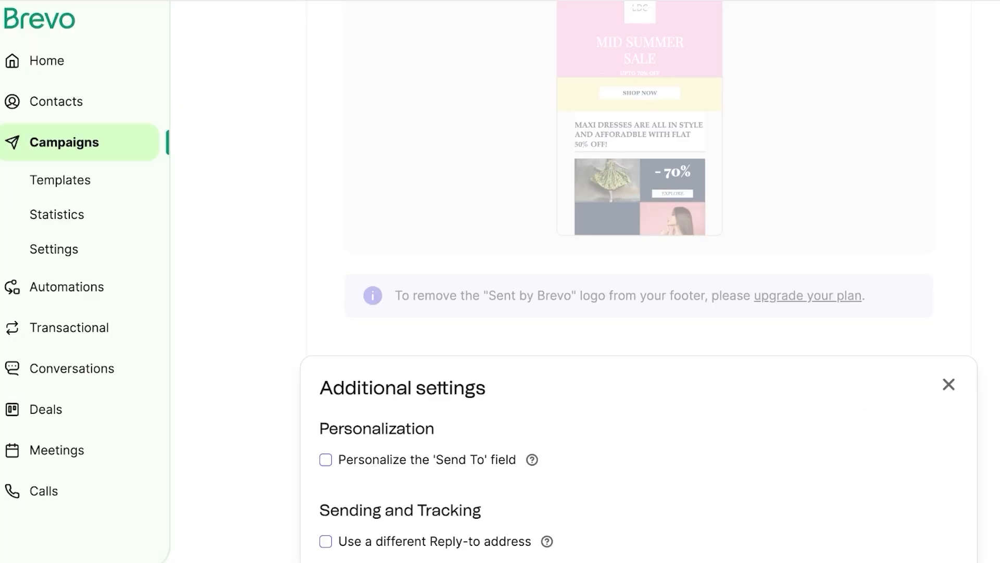
{"action": "scroll", "coordinate": [638, 312], "scroll_direction": "down", "scroll_amount": 4}
{"action": "scroll", "coordinate": [638, 313], "scroll_direction": "down", "scroll_amount": 6}
{"action": "scroll", "coordinate": [639, 313], "scroll_direction": "up", "scroll_amount": 5}
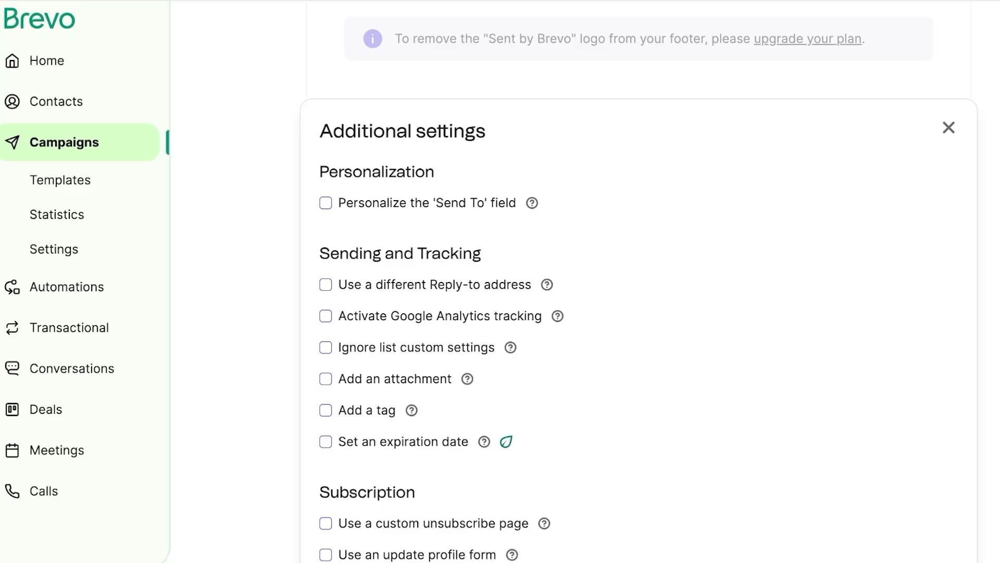
{"action": "left_click", "coordinate": [325, 202]}
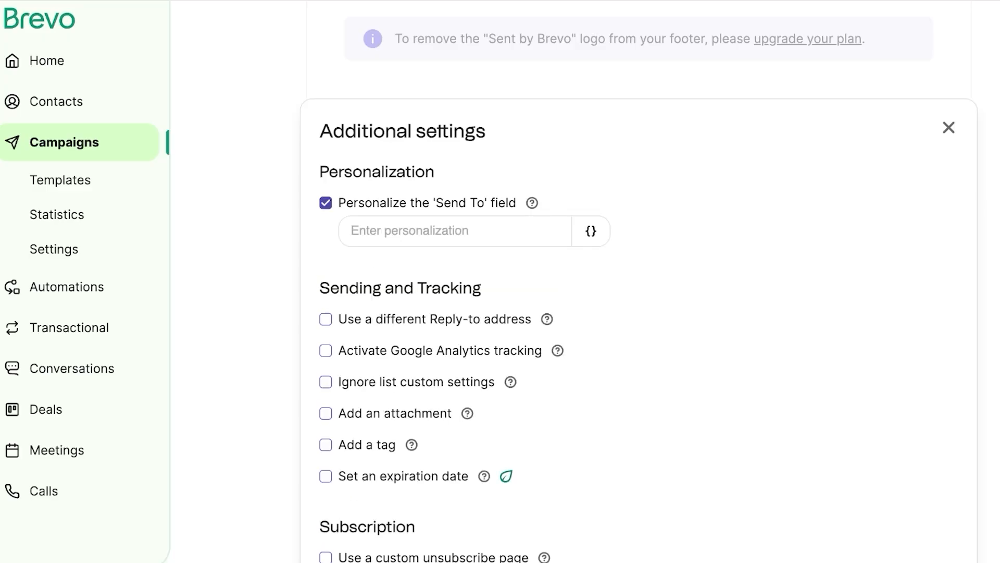
{"action": "left_click", "coordinate": [454, 231]}
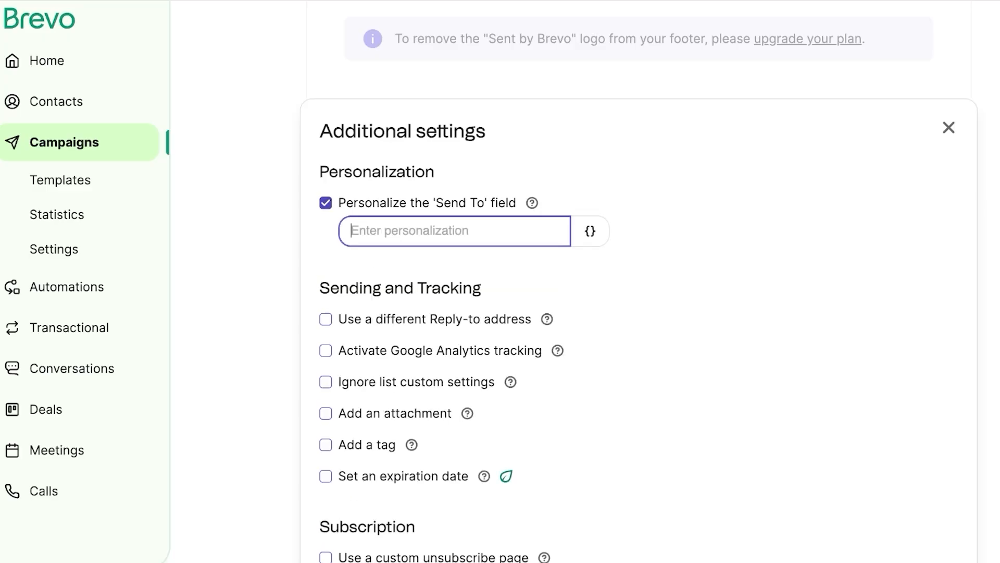
{"action": "left_click", "coordinate": [325, 203]}
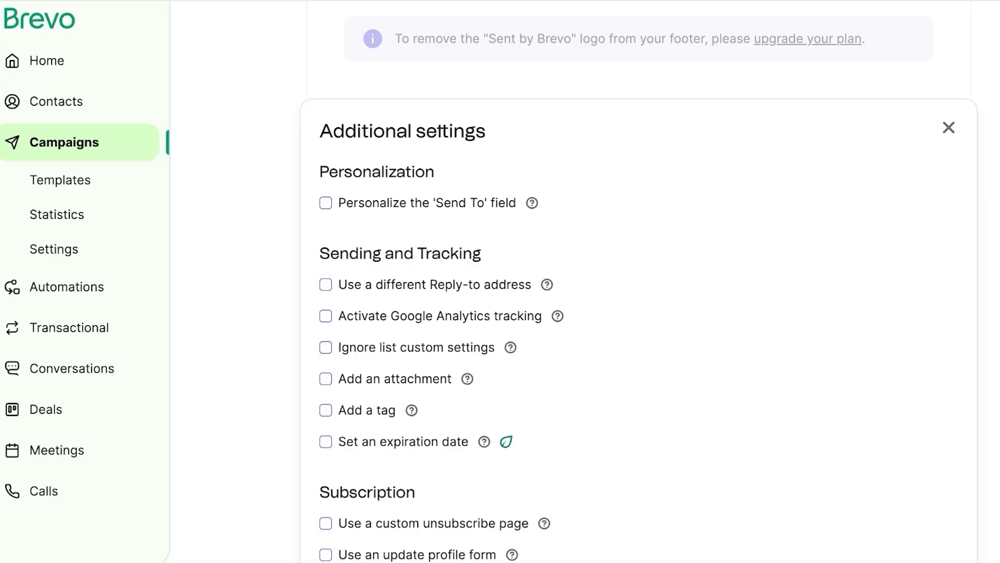
{"action": "scroll", "coordinate": [639, 281], "scroll_direction": "down", "scroll_amount": 4}
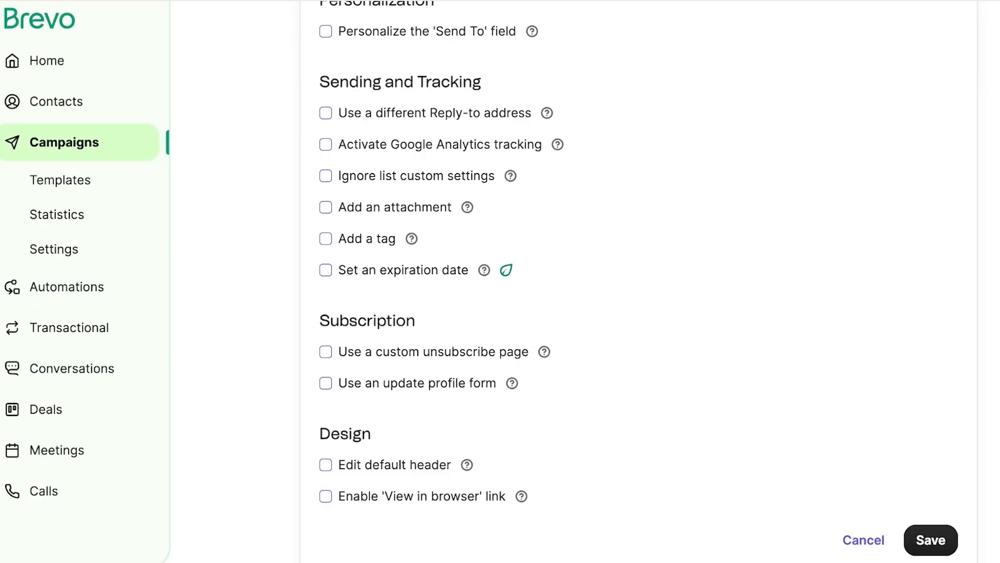
{"action": "scroll", "coordinate": [640, 281], "scroll_direction": "down", "scroll_amount": 1}
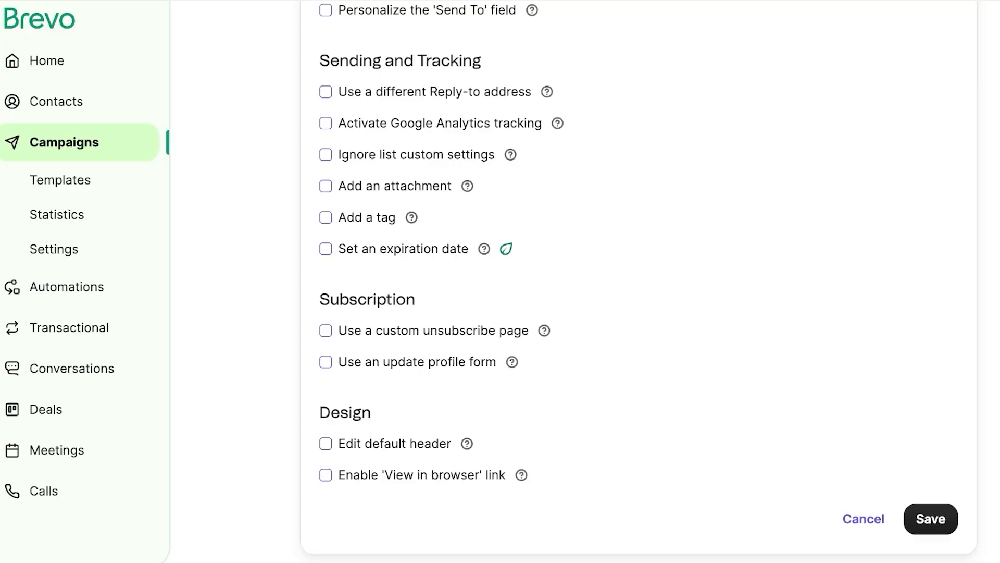
{"action": "scroll", "coordinate": [639, 282], "scroll_direction": "up", "scroll_amount": 15}
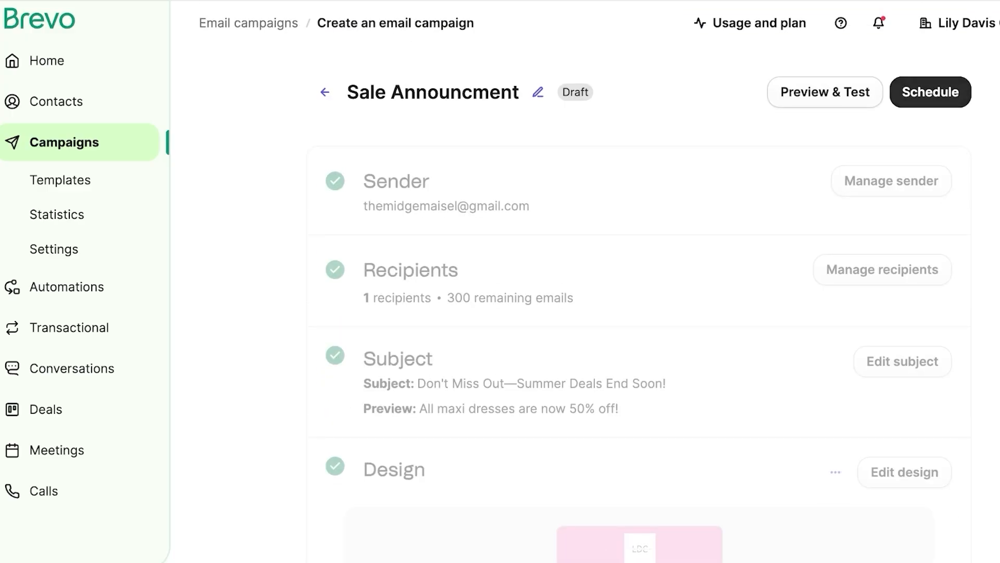
Step: Schedule Sale Announcment to send later on 23/04/2025 at 23:30, then go to Automations
{"action": "left_click", "coordinate": [931, 93]}
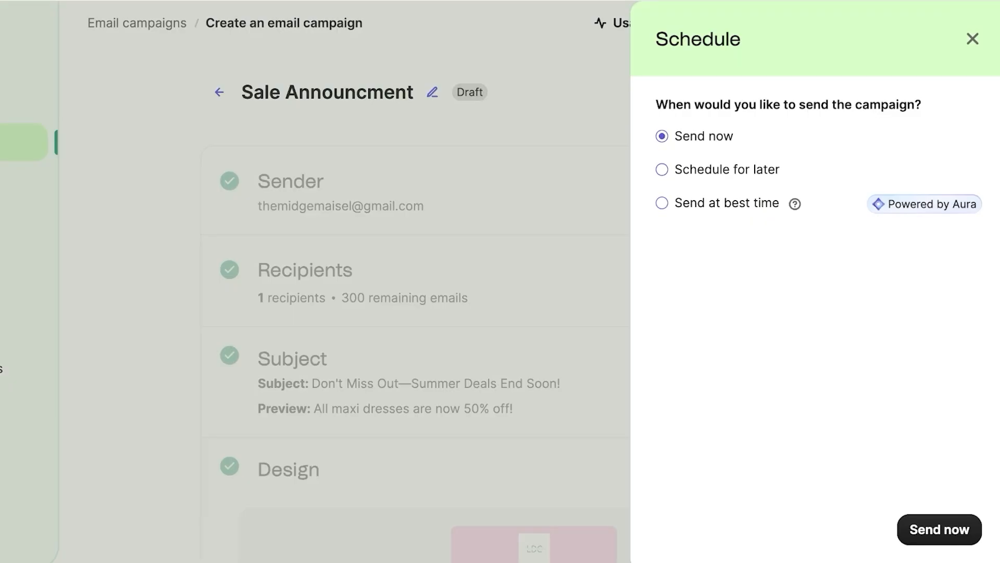
{"action": "left_click", "coordinate": [662, 169]}
{"action": "left_click", "coordinate": [662, 354]}
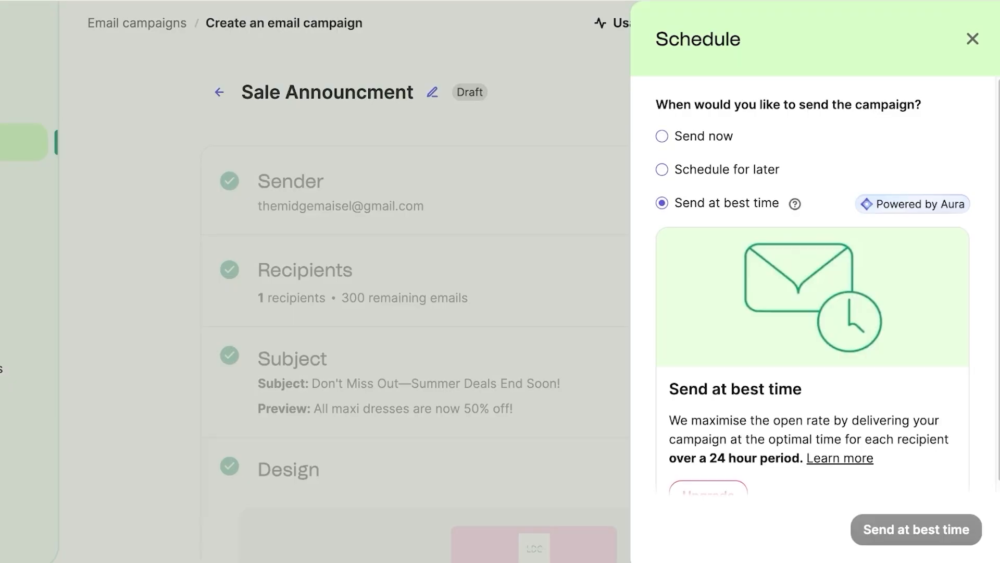
{"action": "scroll", "coordinate": [813, 286], "scroll_direction": "down", "scroll_amount": 2}
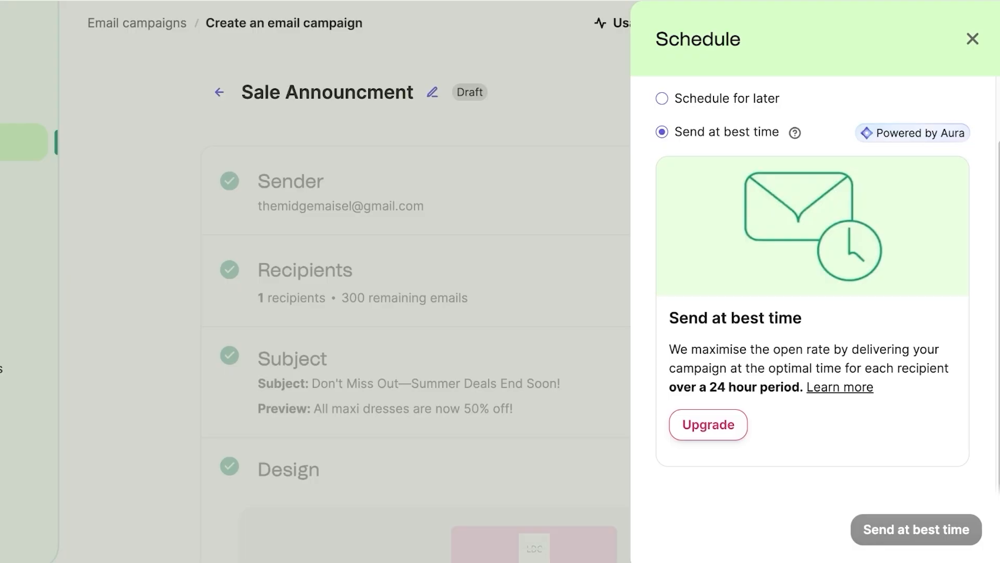
{"action": "scroll", "coordinate": [813, 291], "scroll_direction": "up", "scroll_amount": 2}
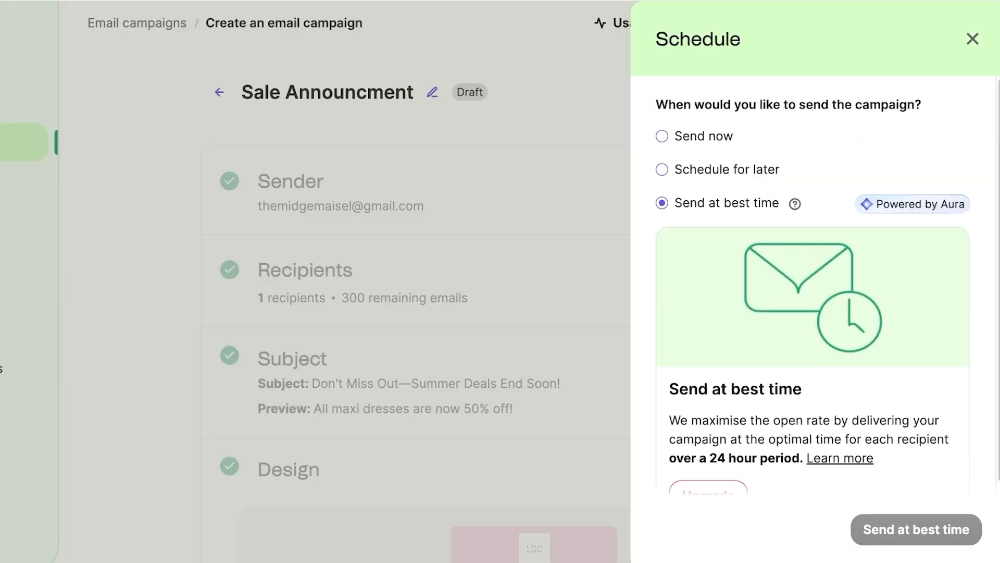
{"action": "left_click", "coordinate": [662, 170]}
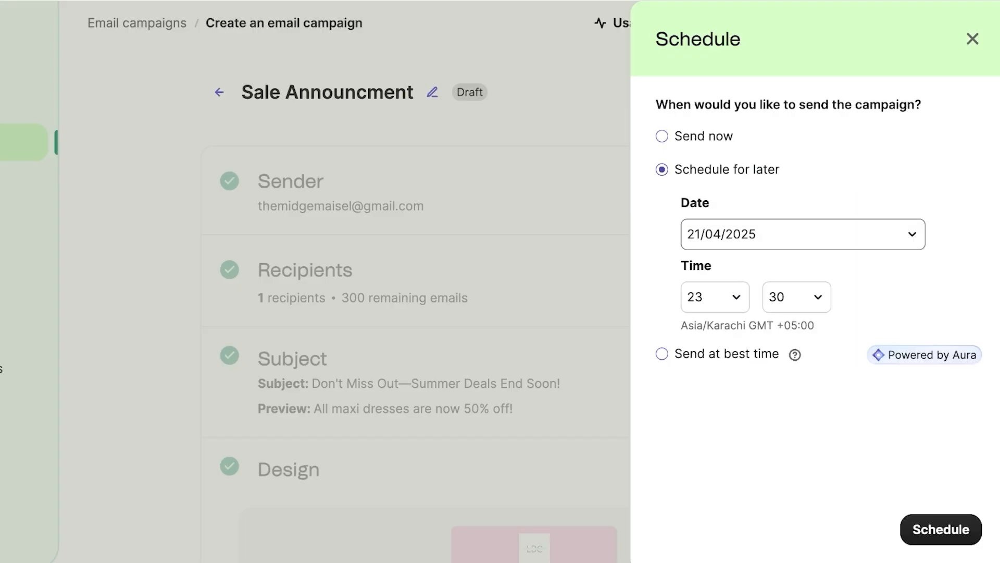
{"action": "left_click", "coordinate": [803, 234]}
{"action": "left_click", "coordinate": [810, 436]}
{"action": "left_click", "coordinate": [889, 536]}
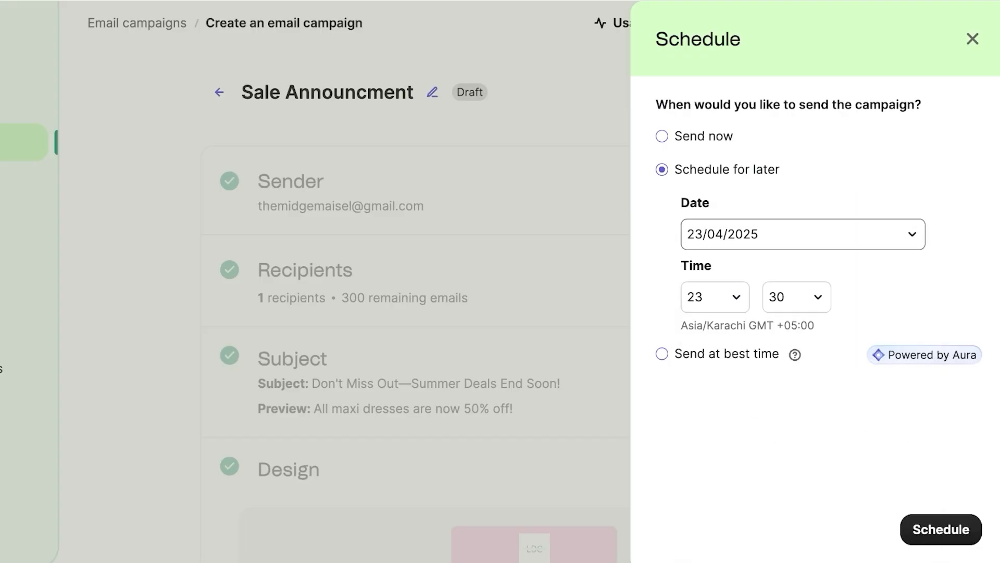
{"action": "left_click", "coordinate": [940, 529]}
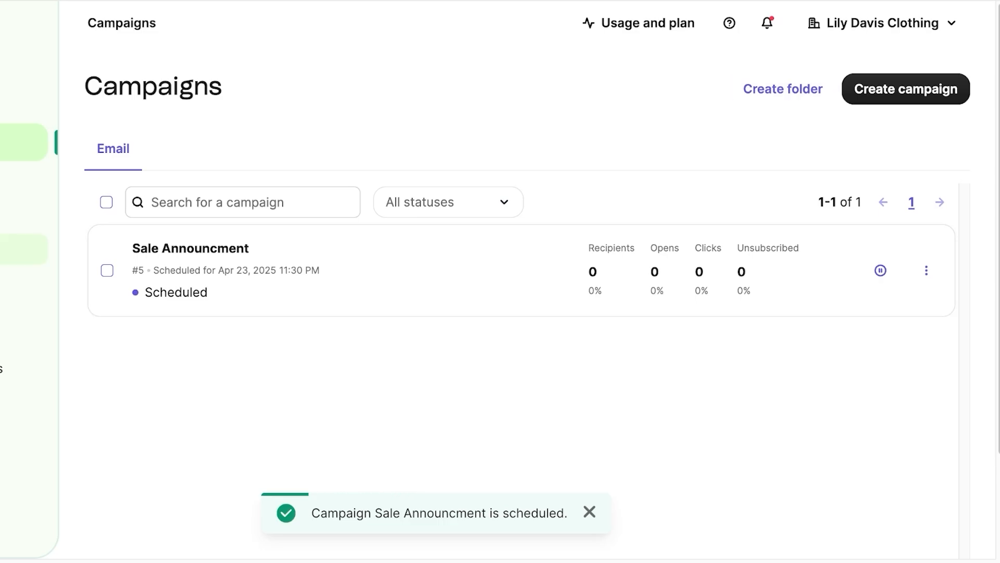
{"action": "left_click", "coordinate": [41, 281]}
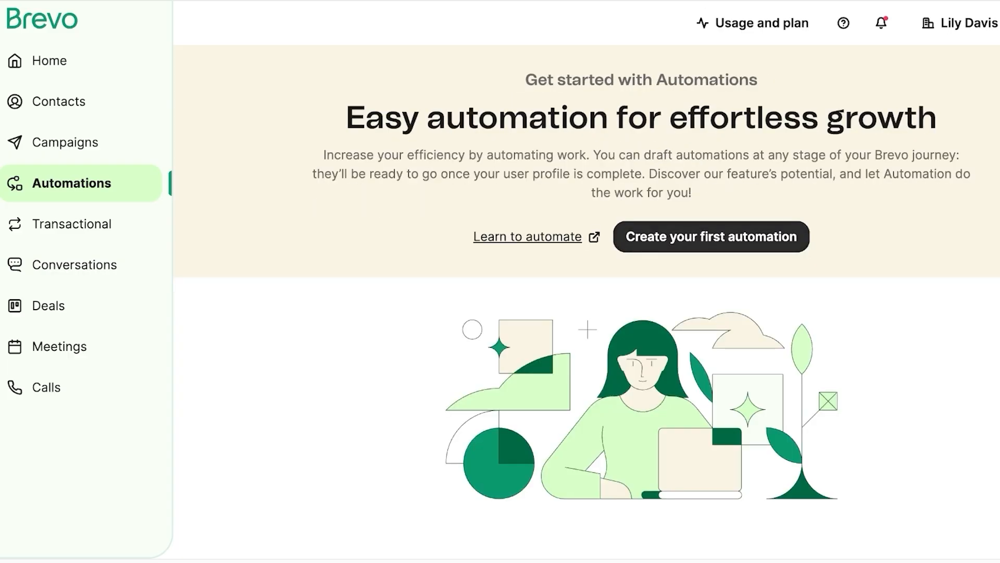
Step: Start a first automation and browse the Improve engagement, Increase traffic, Increase revenue and Build relationships templates
{"action": "left_click", "coordinate": [711, 236]}
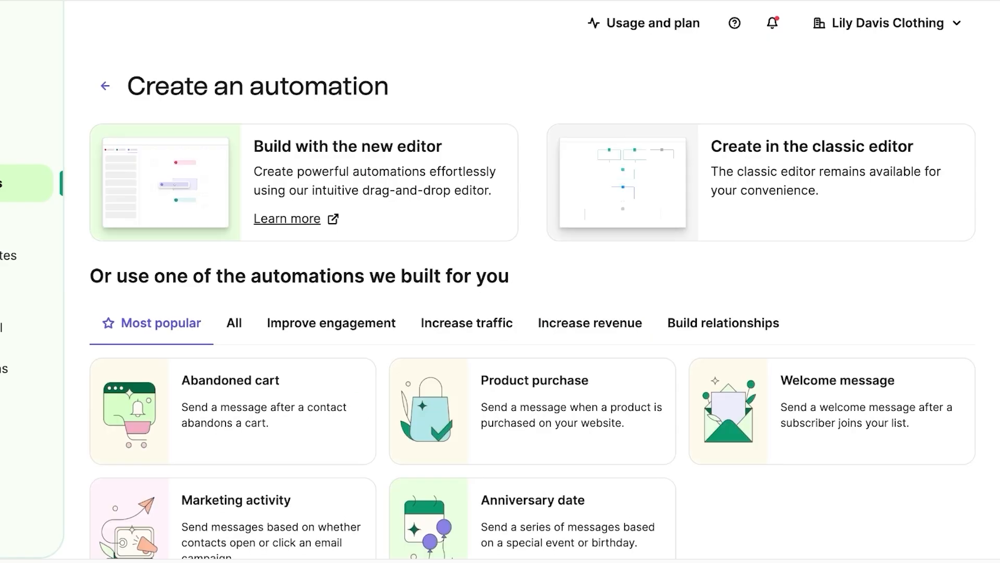
{"action": "scroll", "coordinate": [533, 287], "scroll_direction": "down", "scroll_amount": 1}
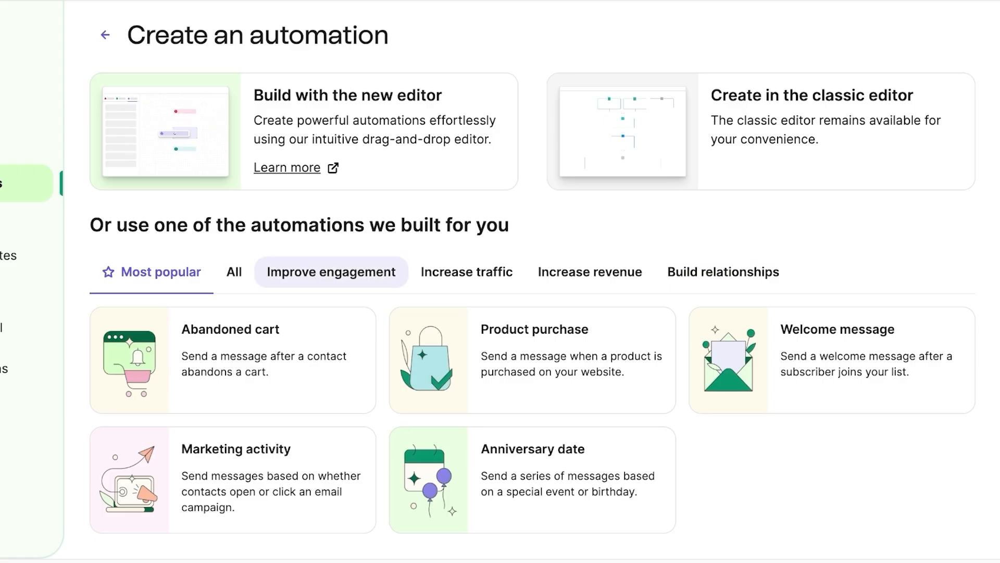
{"action": "left_click", "coordinate": [331, 272]}
{"action": "left_click", "coordinate": [467, 272]}
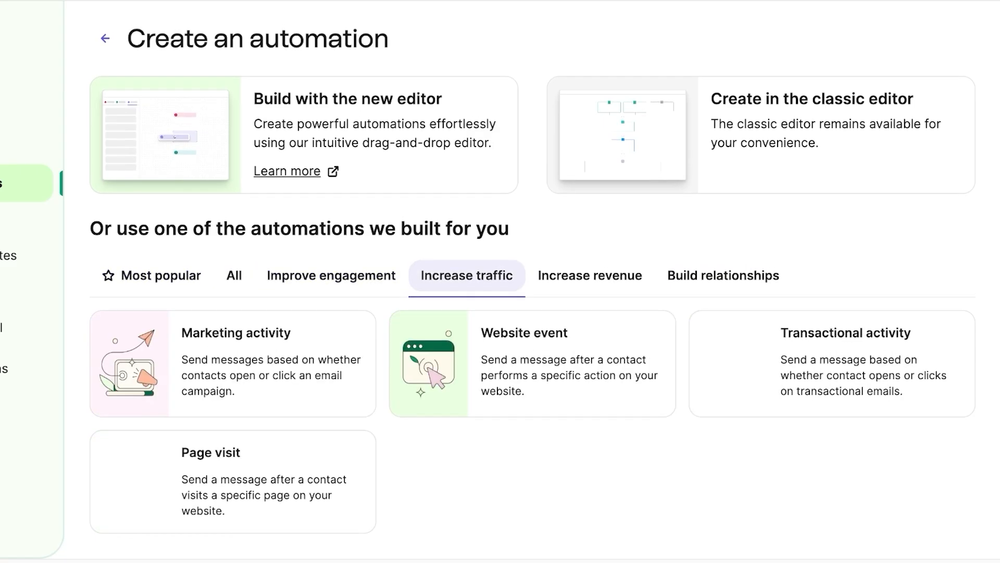
{"action": "left_click", "coordinate": [590, 271]}
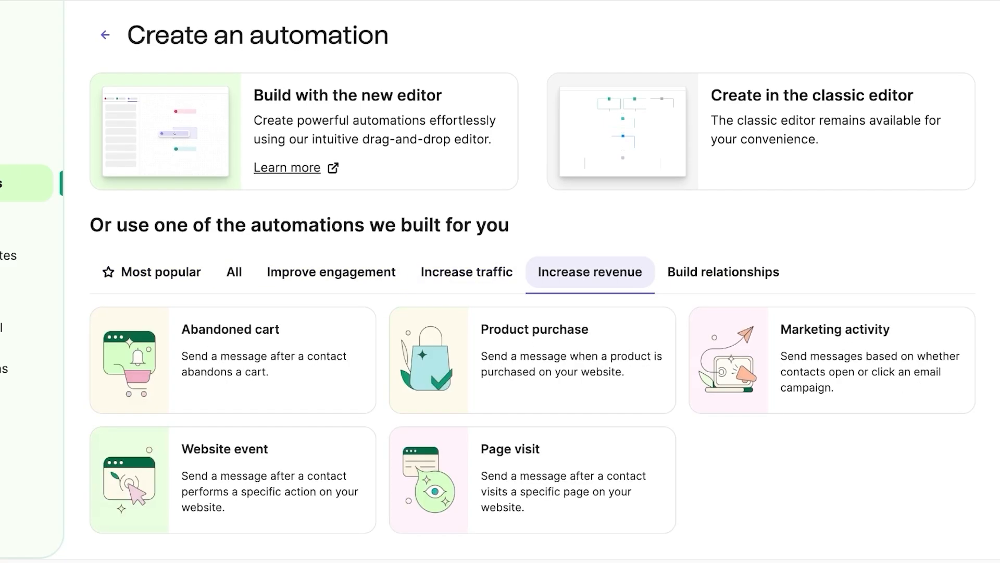
{"action": "left_click", "coordinate": [723, 272]}
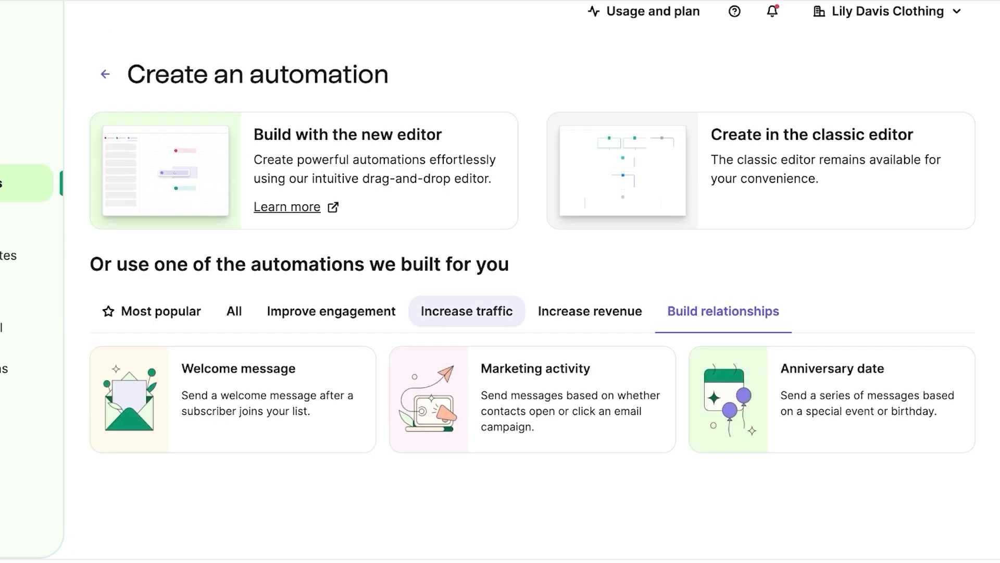
Step: Create an automation from the Anniversary date template, then return Home after the editor error
{"action": "left_click", "coordinate": [331, 311]}
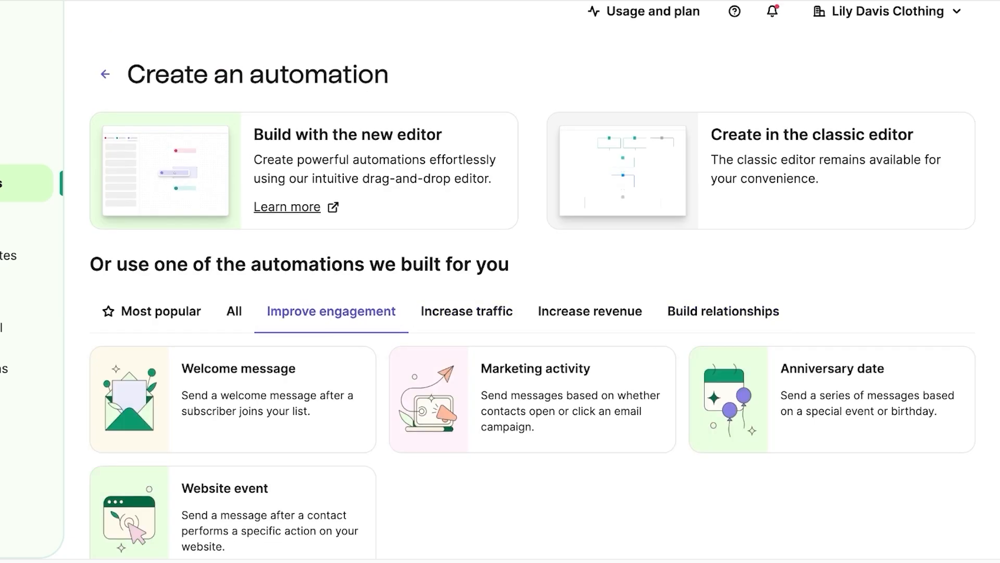
{"action": "left_click", "coordinate": [832, 399]}
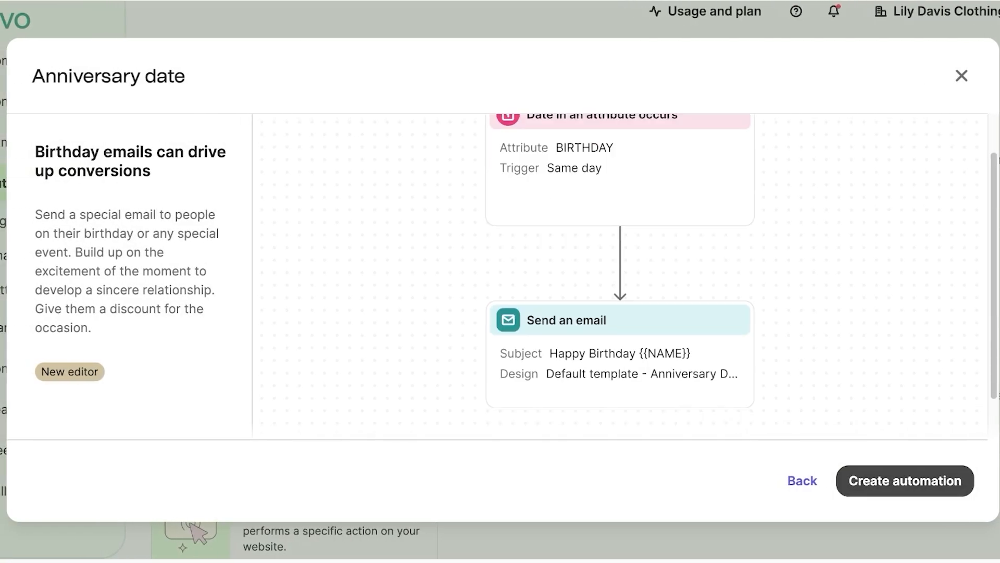
{"action": "left_click", "coordinate": [905, 481]}
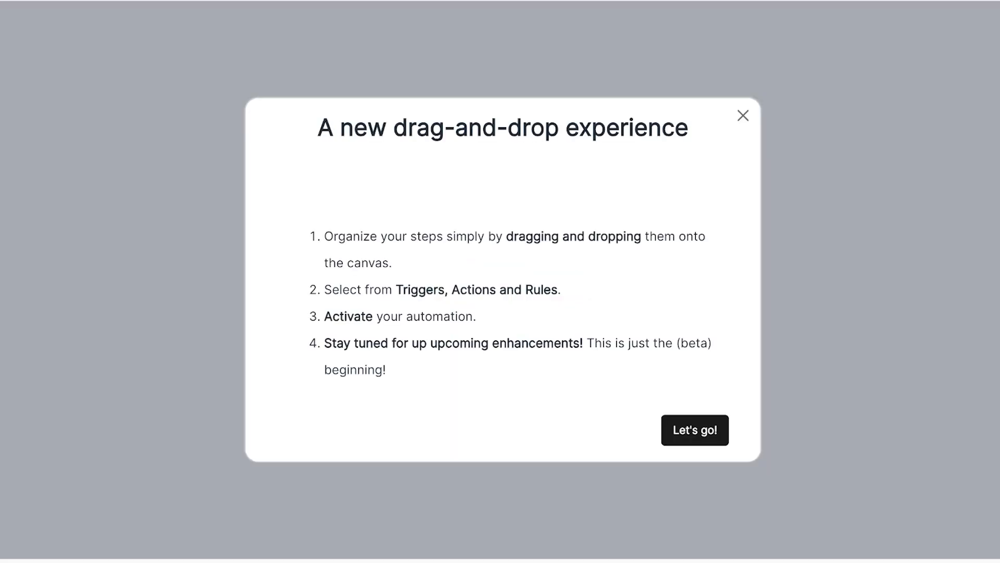
{"action": "scroll", "coordinate": [504, 291], "scroll_direction": "down", "scroll_amount": 2}
{"action": "left_click", "coordinate": [696, 510]}
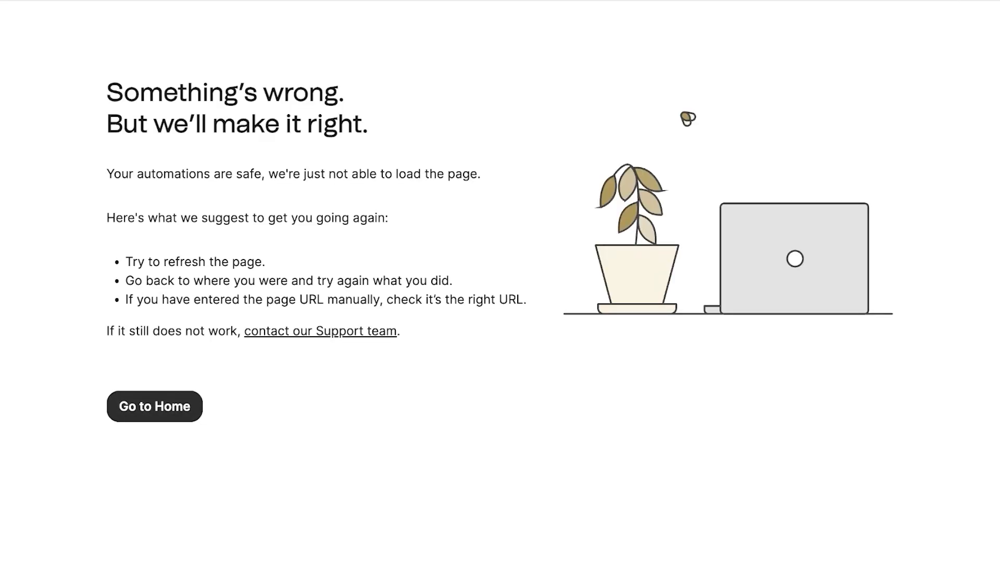
{"action": "left_click", "coordinate": [155, 406]}
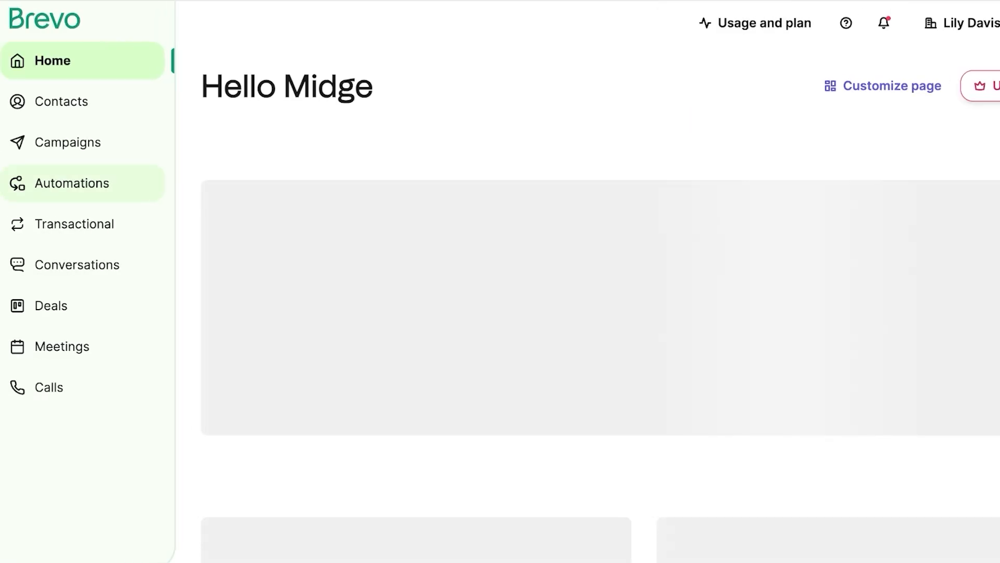
Step: From Automations, dismiss the survey and build a new automation from scratch in the New editor
{"action": "left_click", "coordinate": [38, 183]}
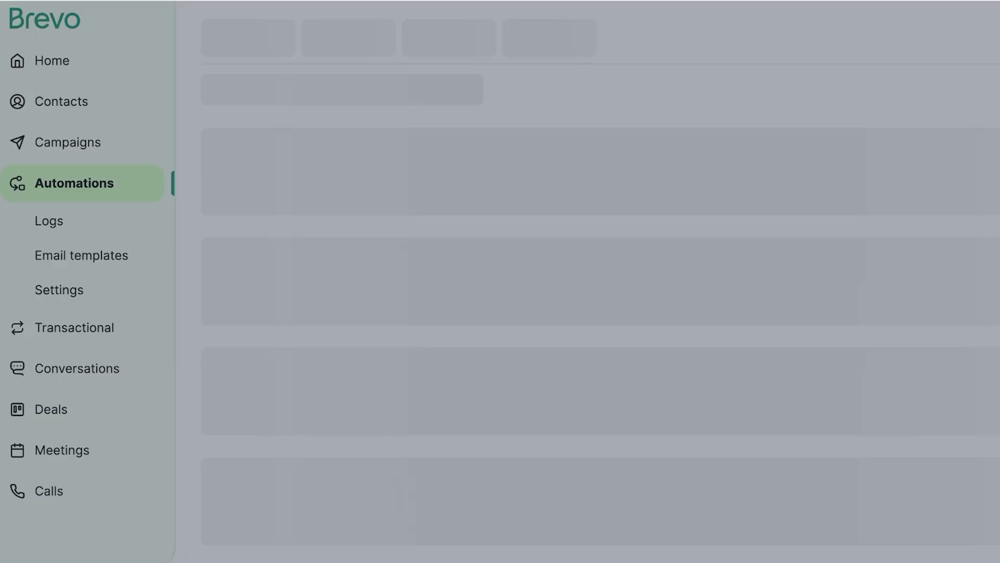
{"action": "key", "text": "Escape"}
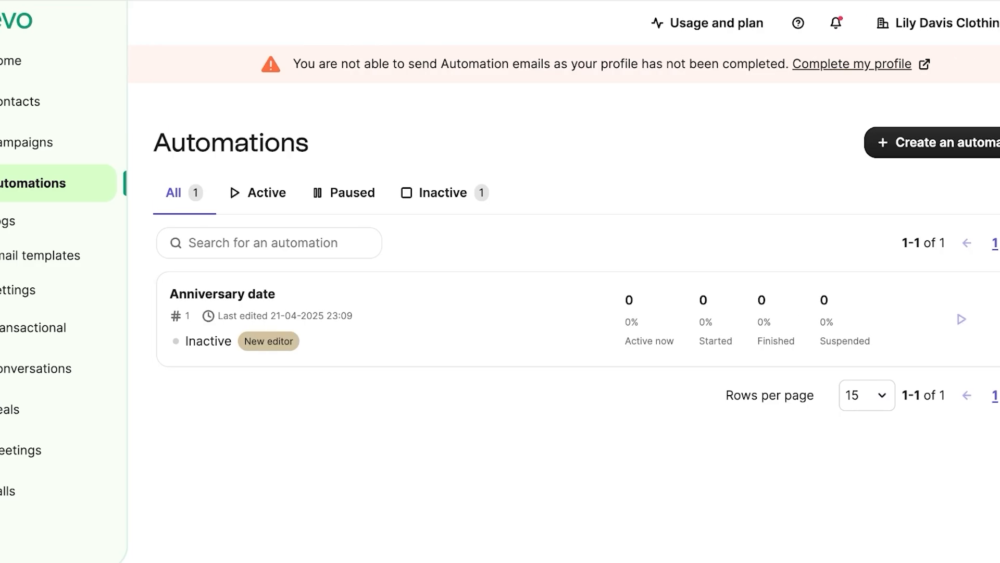
{"action": "left_click", "coordinate": [907, 142]}
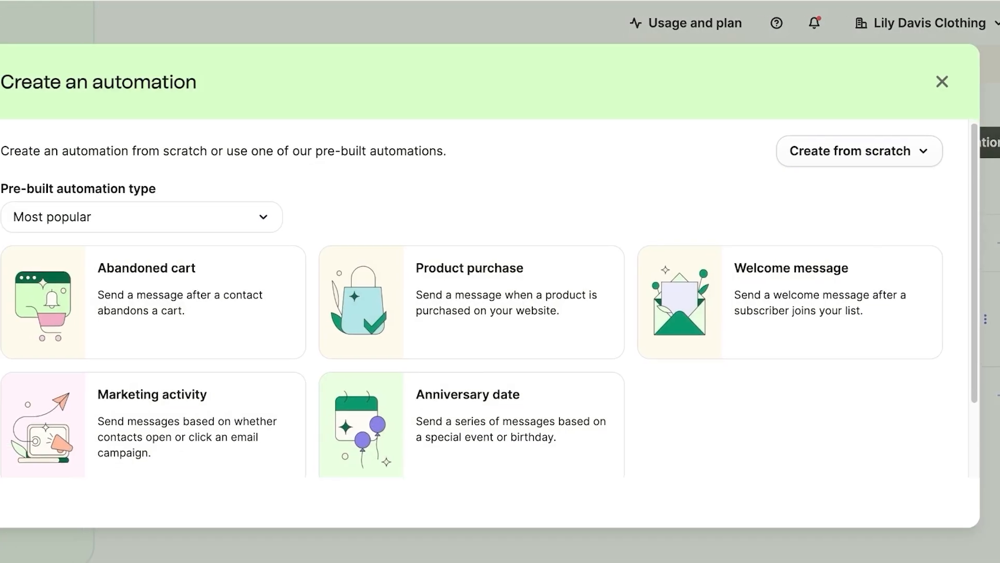
{"action": "scroll", "coordinate": [495, 313], "scroll_direction": "down", "scroll_amount": 1}
{"action": "scroll", "coordinate": [495, 312], "scroll_direction": "up", "scroll_amount": 1}
{"action": "left_click", "coordinate": [883, 153]}
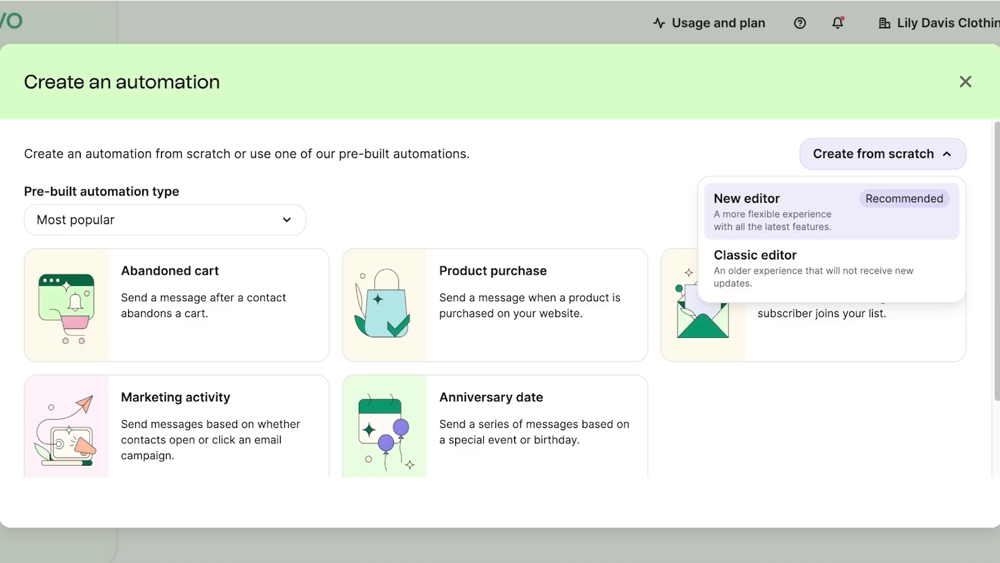
{"action": "left_click", "coordinate": [832, 211]}
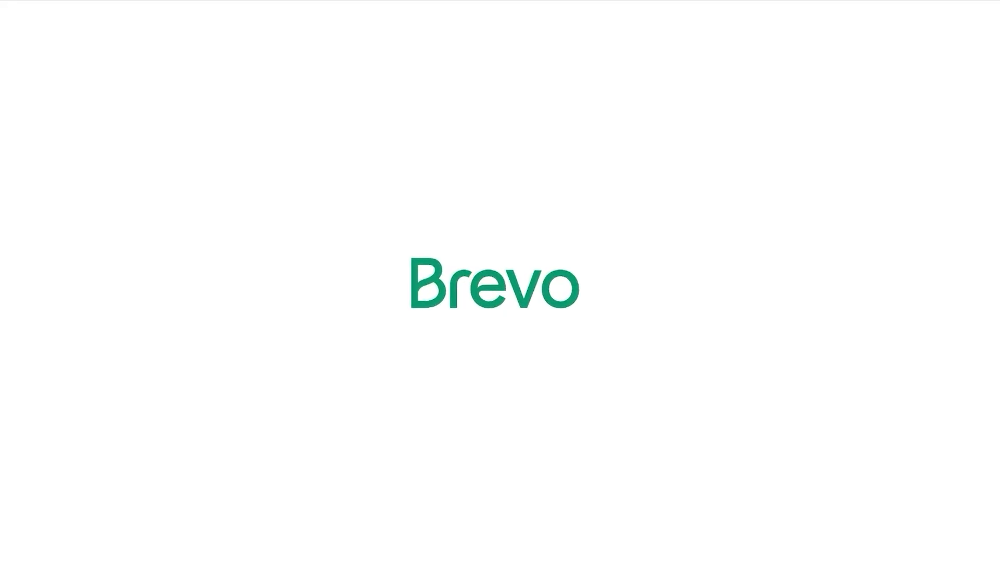
Step: Browse the Triggers, Actions and Rules tabs, then place the Contact added to list trigger on the canvas
{"action": "scroll", "coordinate": [219, 406], "scroll_direction": "down", "scroll_amount": 3}
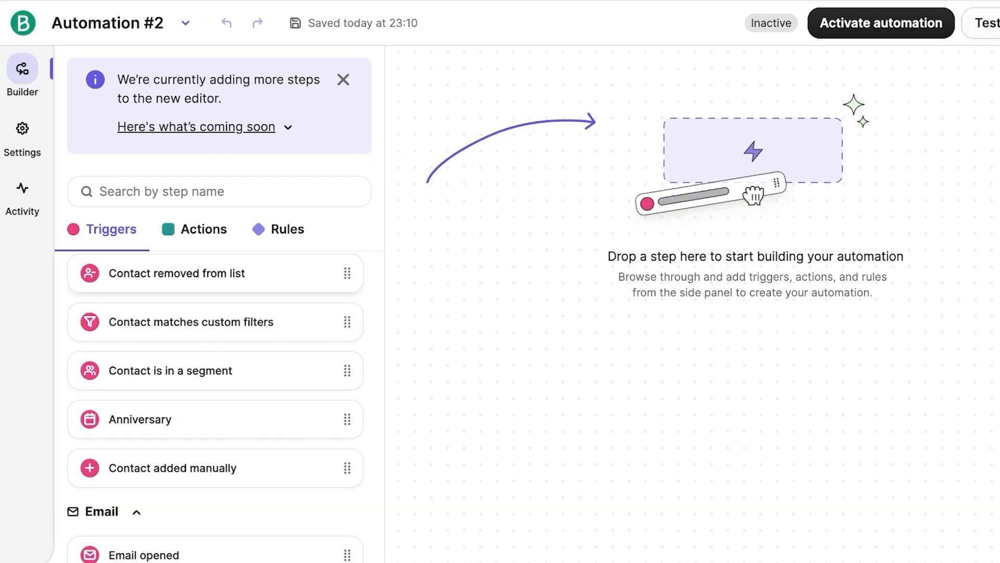
{"action": "scroll", "coordinate": [218, 406], "scroll_direction": "up", "scroll_amount": 3}
{"action": "scroll", "coordinate": [215, 406], "scroll_direction": "down", "scroll_amount": 10}
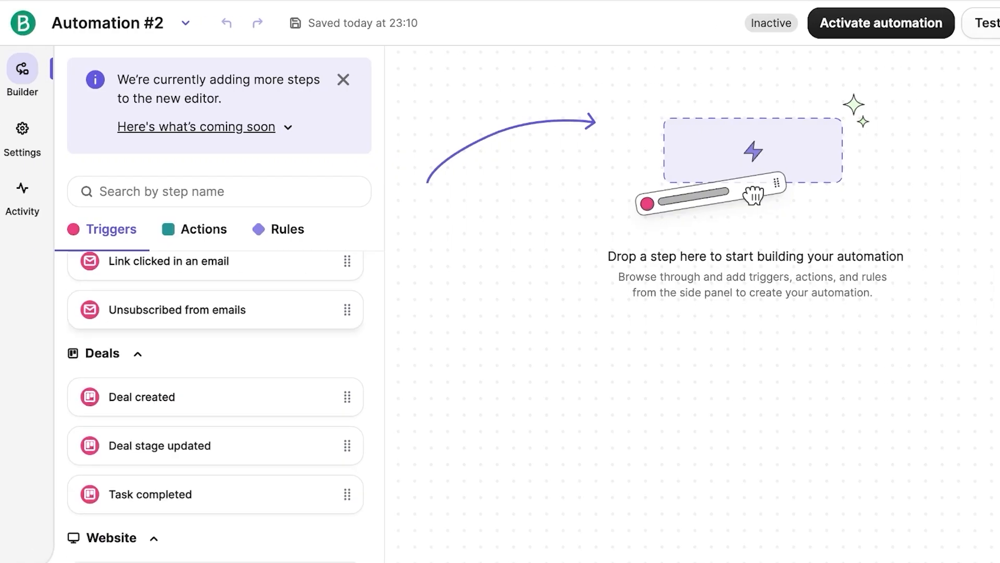
{"action": "scroll", "coordinate": [216, 407], "scroll_direction": "up", "scroll_amount": 10}
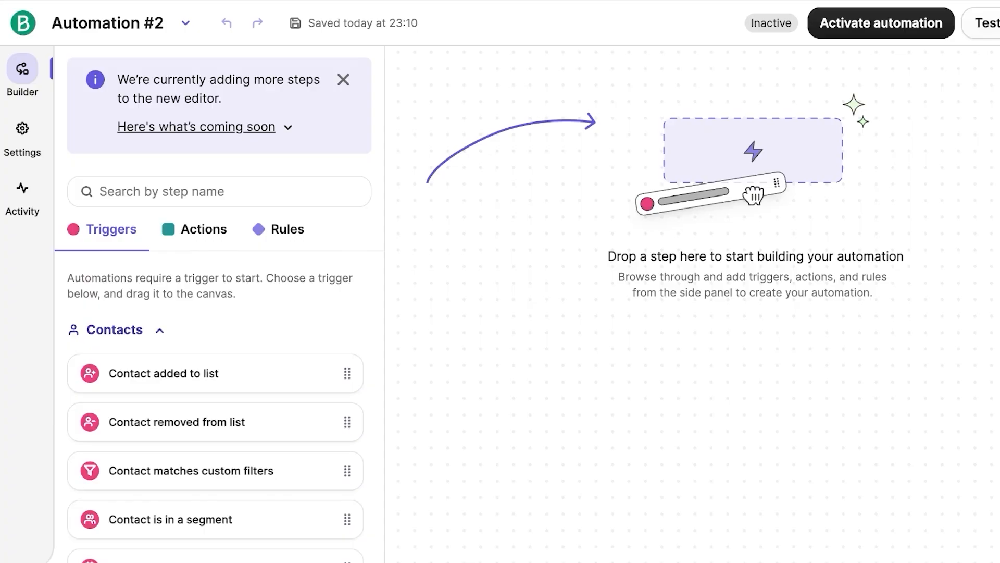
{"action": "left_click", "coordinate": [127, 331]}
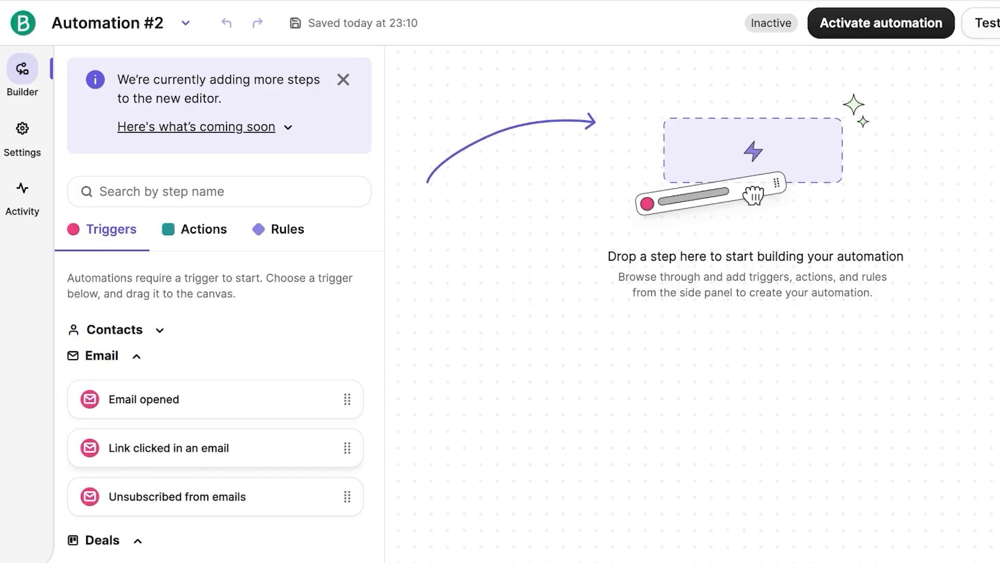
{"action": "scroll", "coordinate": [127, 356], "scroll_direction": "down", "scroll_amount": 1}
{"action": "scroll", "coordinate": [216, 406], "scroll_direction": "down", "scroll_amount": 3}
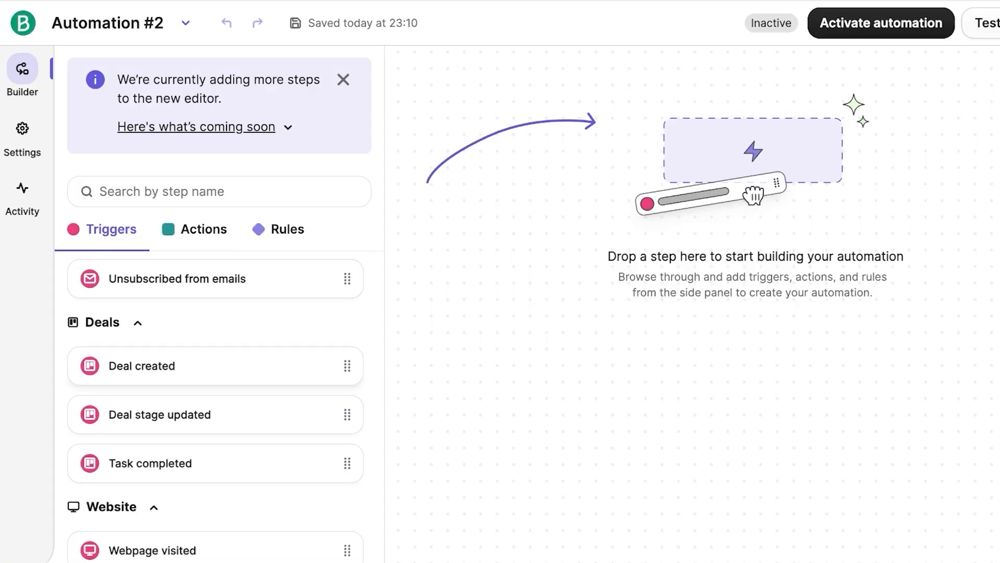
{"action": "scroll", "coordinate": [216, 407], "scroll_direction": "down", "scroll_amount": 2}
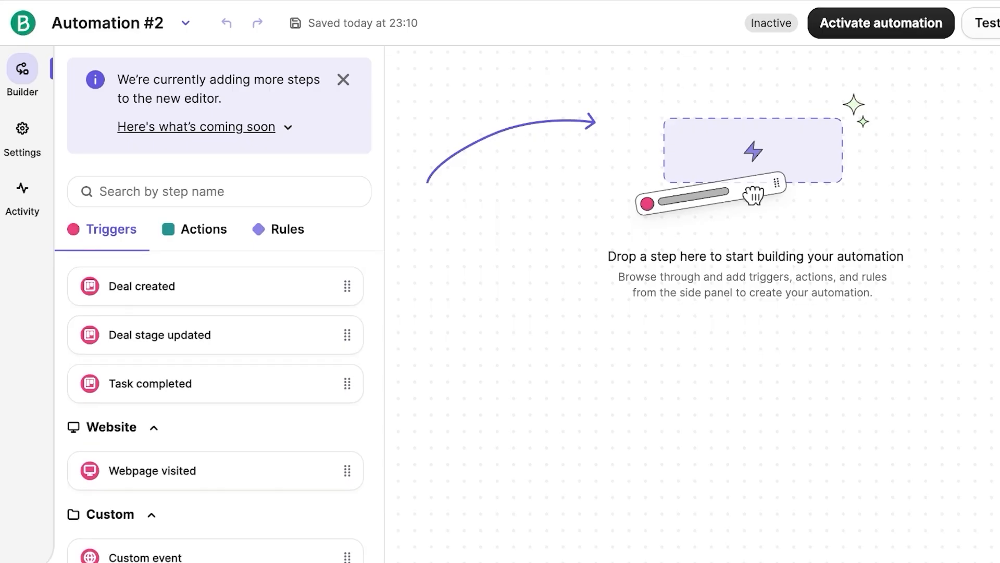
{"action": "scroll", "coordinate": [215, 406], "scroll_direction": "up", "scroll_amount": 6}
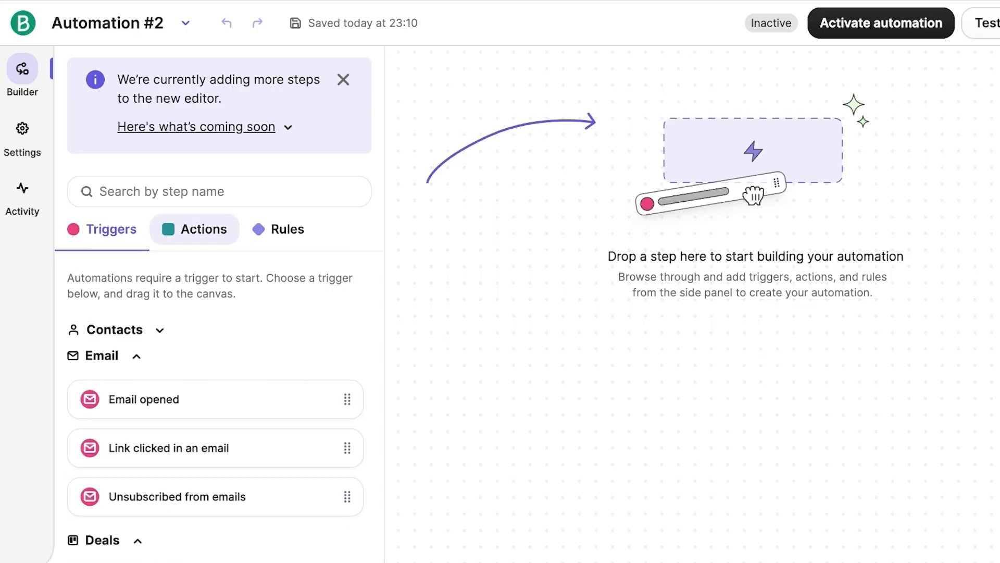
{"action": "left_click", "coordinate": [195, 229]}
{"action": "left_click", "coordinate": [279, 230]}
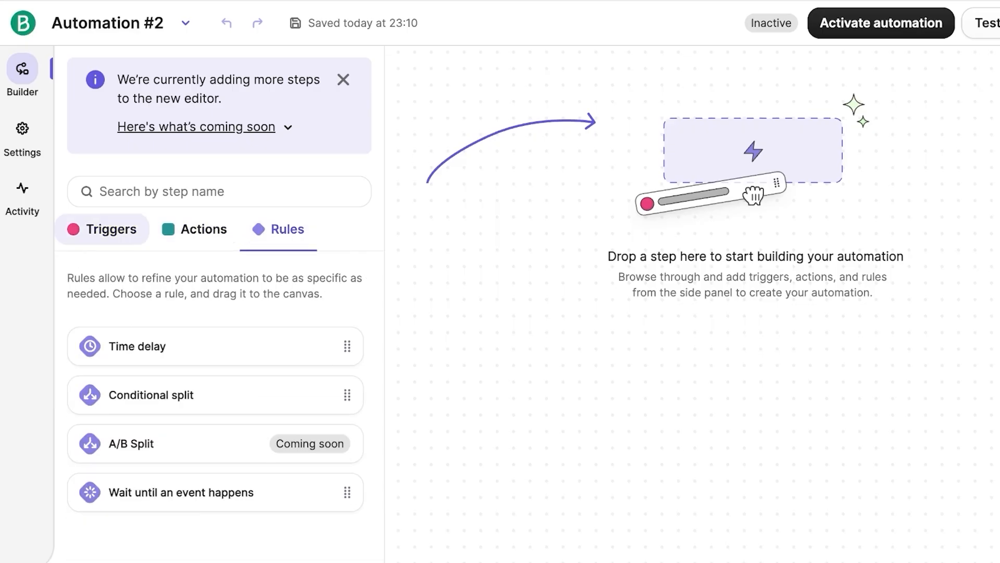
{"action": "left_click", "coordinate": [102, 229]}
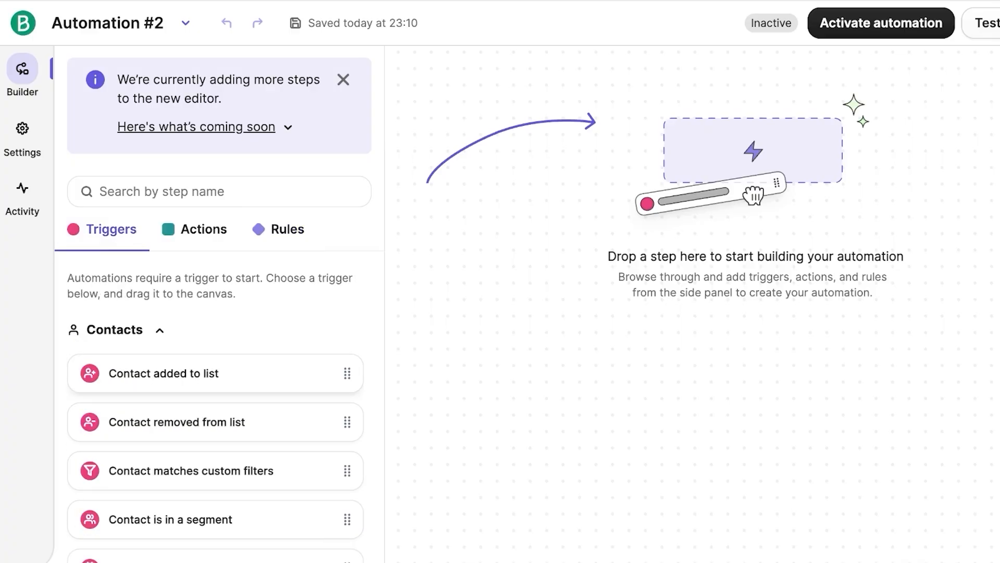
{"action": "scroll", "coordinate": [216, 407], "scroll_direction": "down", "scroll_amount": 3}
{"action": "left_click", "coordinate": [215, 416]}
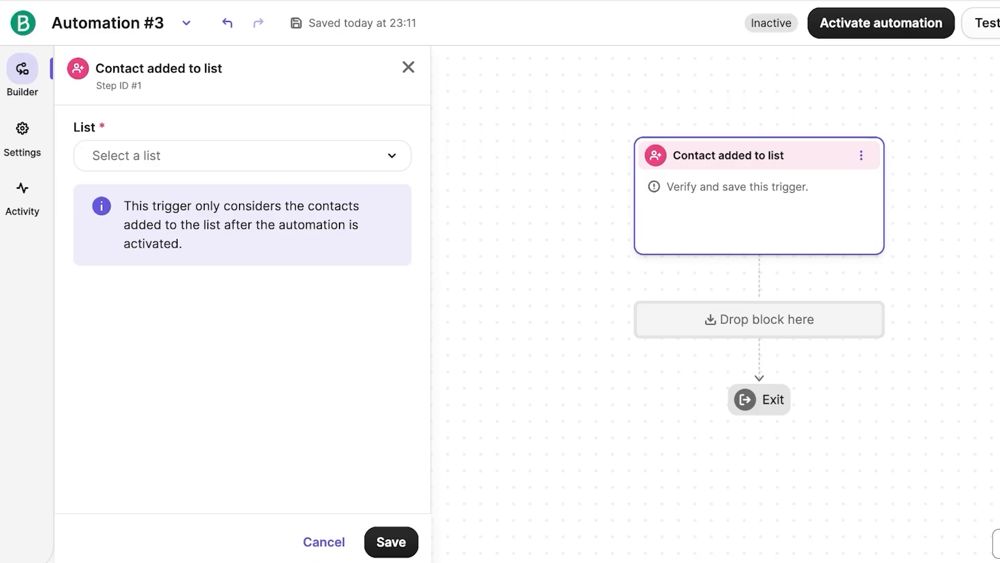
Step: Set the trigger's list to Exclusive Subscribers #4 only, removing All Subscribers #3, and save
{"action": "left_click", "coordinate": [242, 156]}
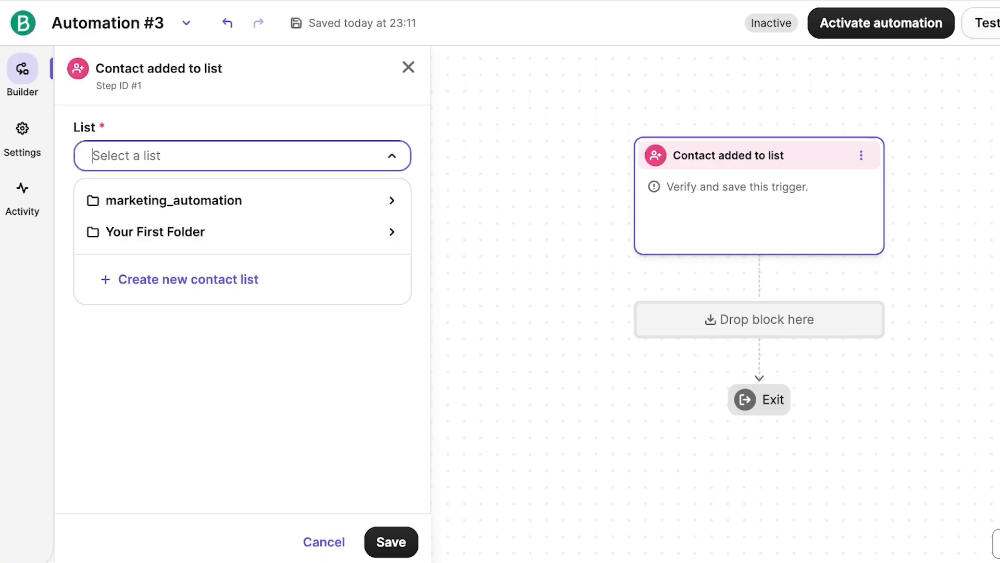
{"action": "left_click", "coordinate": [242, 229]}
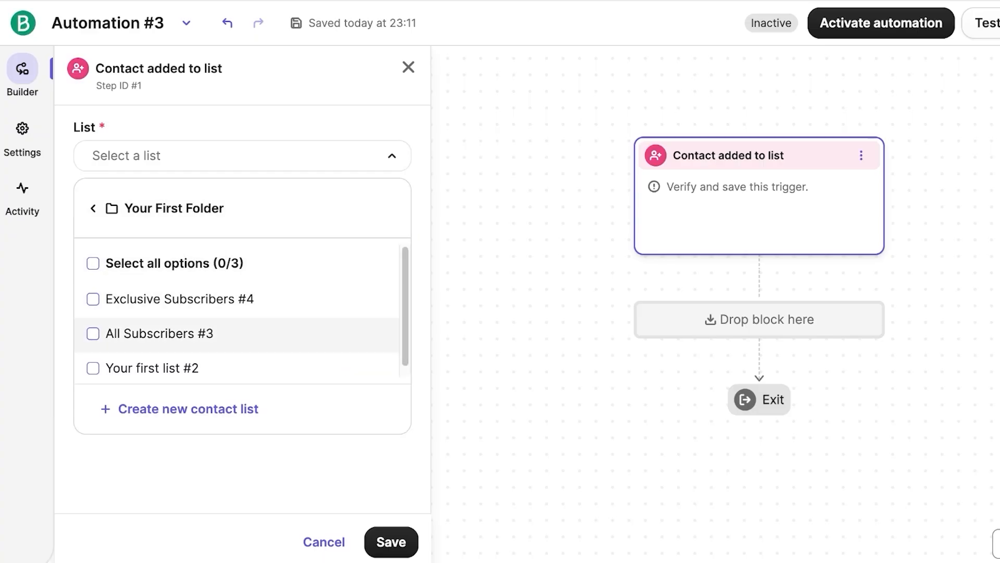
{"action": "left_click", "coordinate": [157, 333]}
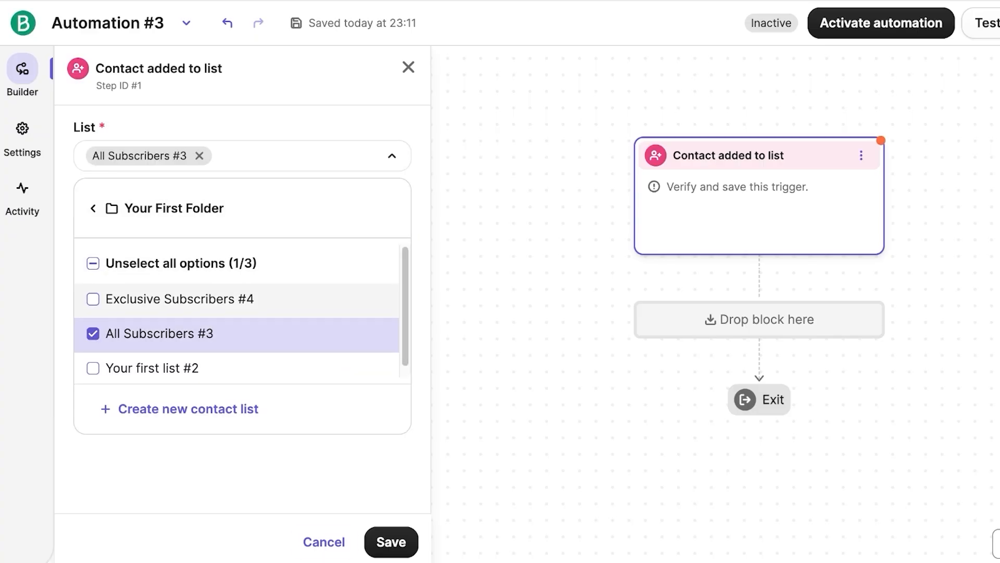
{"action": "left_click", "coordinate": [177, 298]}
{"action": "left_click", "coordinate": [185, 333]}
{"action": "left_click", "coordinate": [391, 542]}
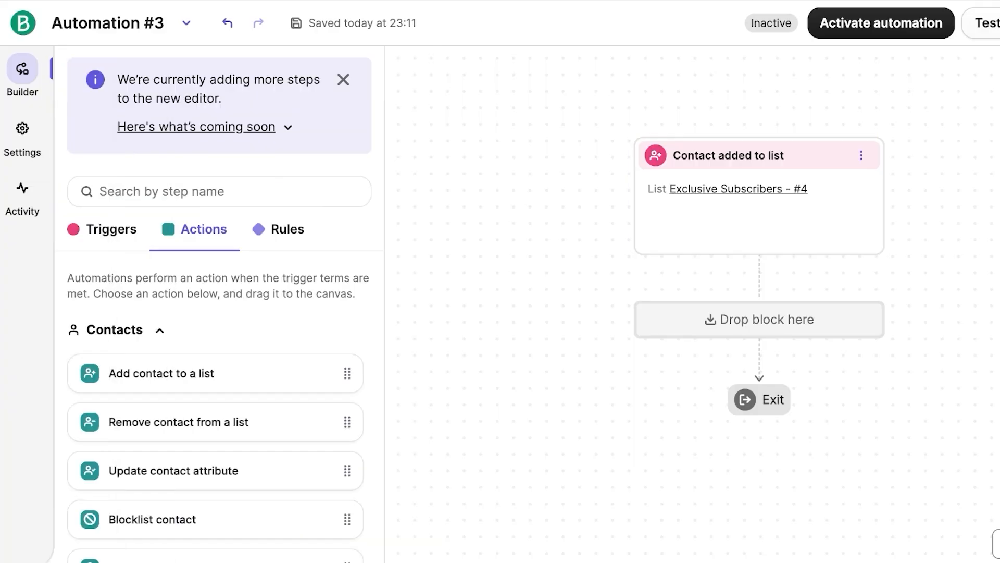
Step: Add a Send an email step below the trigger
{"action": "scroll", "coordinate": [216, 406], "scroll_direction": "down", "scroll_amount": 8}
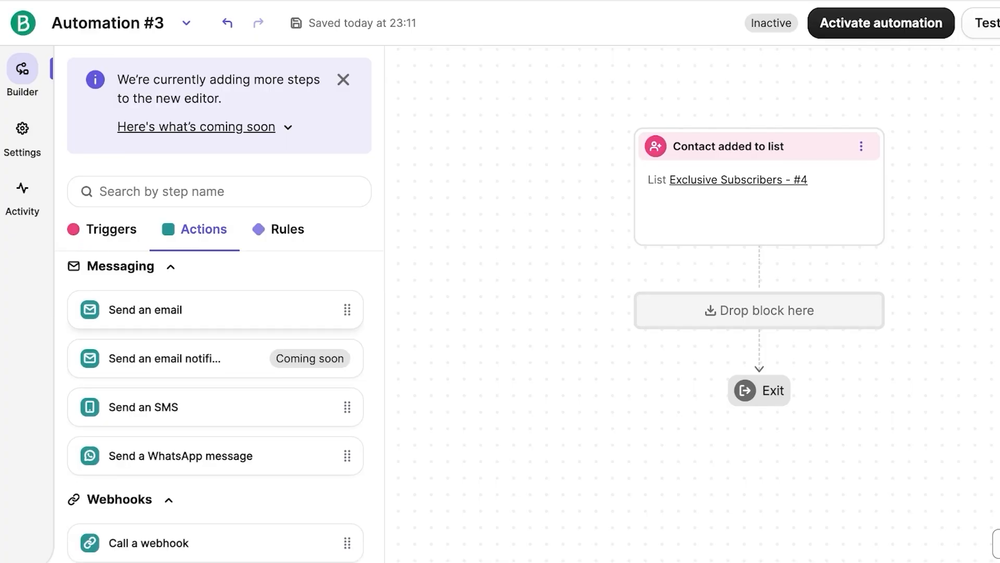
{"action": "scroll", "coordinate": [216, 406], "scroll_direction": "down", "scroll_amount": 3}
{"action": "scroll", "coordinate": [215, 328], "scroll_direction": "up", "scroll_amount": 3}
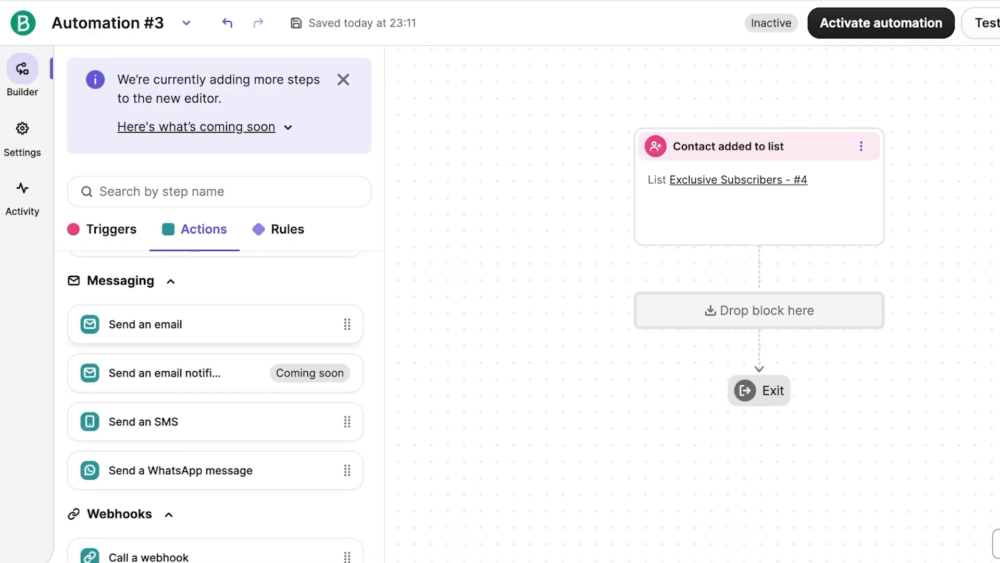
{"action": "left_click", "coordinate": [216, 331]}
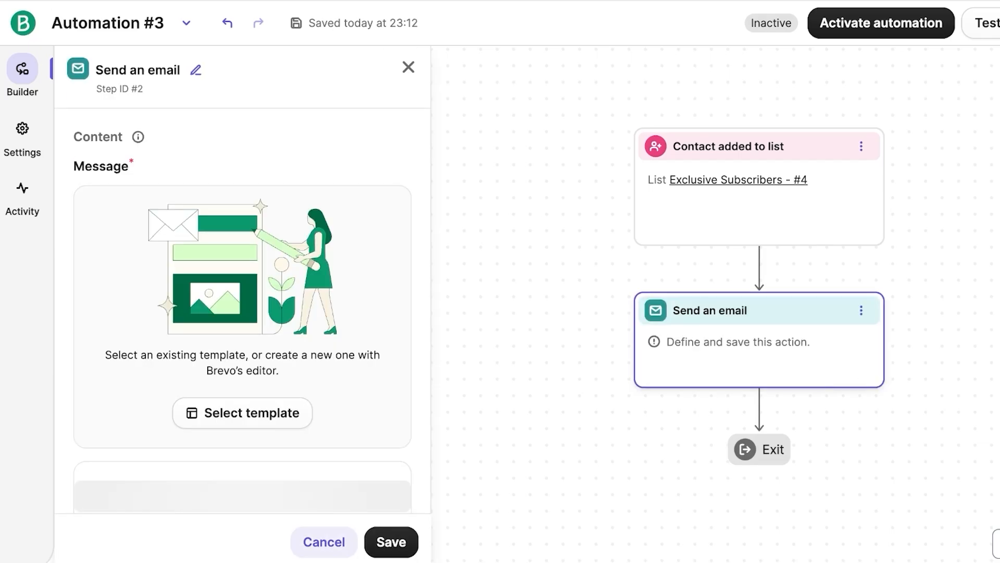
Step: Close the email step panel, glance at the Rules steps, and leave Automation #3 without saving
{"action": "left_click", "coordinate": [324, 542]}
{"action": "left_click", "coordinate": [278, 229]}
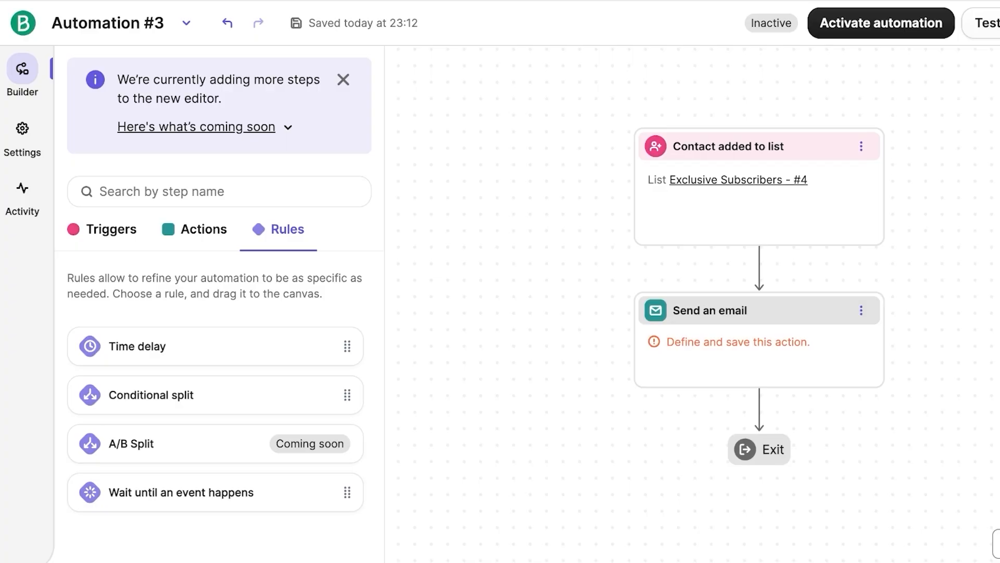
{"action": "scroll", "coordinate": [759, 291], "scroll_direction": "down", "scroll_amount": 2}
{"action": "scroll", "coordinate": [759, 292], "scroll_direction": "up", "scroll_amount": 2}
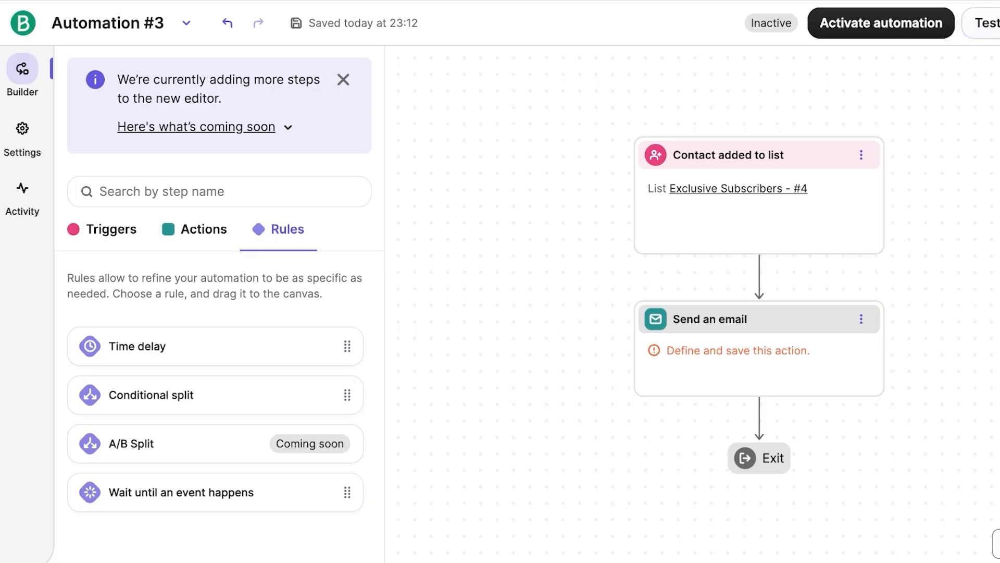
{"action": "left_click", "coordinate": [22, 23]}
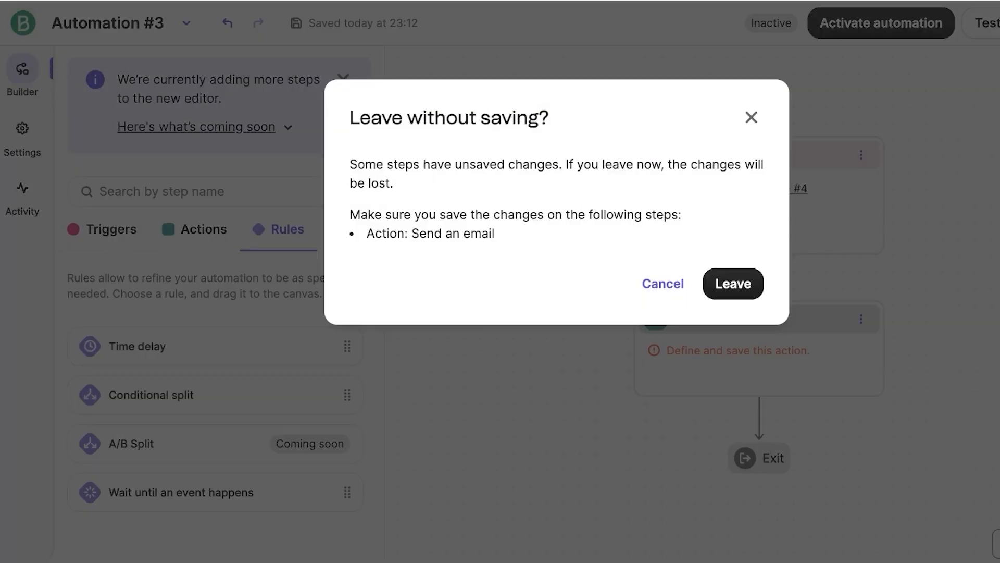
{"action": "left_click", "coordinate": [733, 283]}
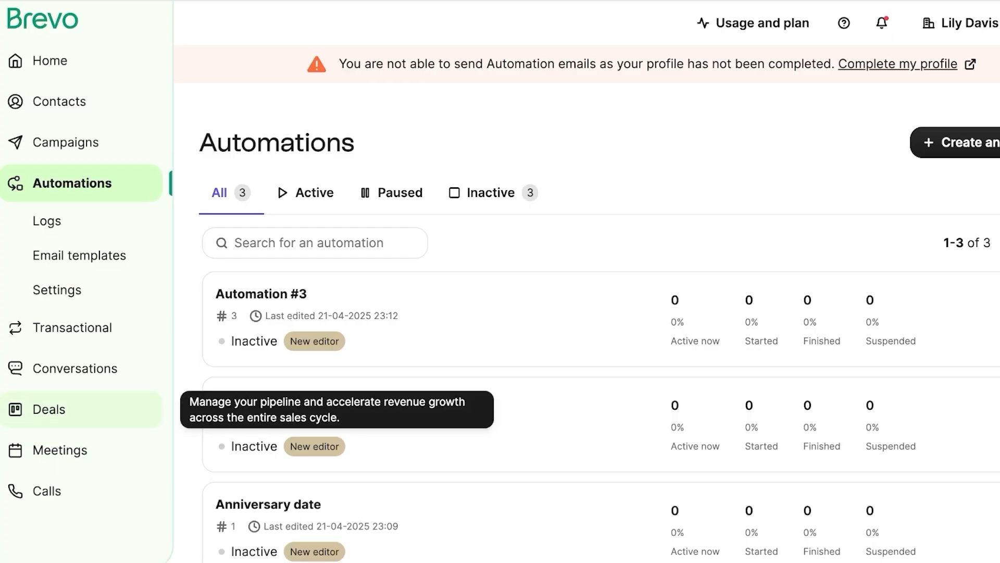
Step: Start Deals for free and name the new pipeline CRM instead of Sales
{"action": "left_click", "coordinate": [50, 409]}
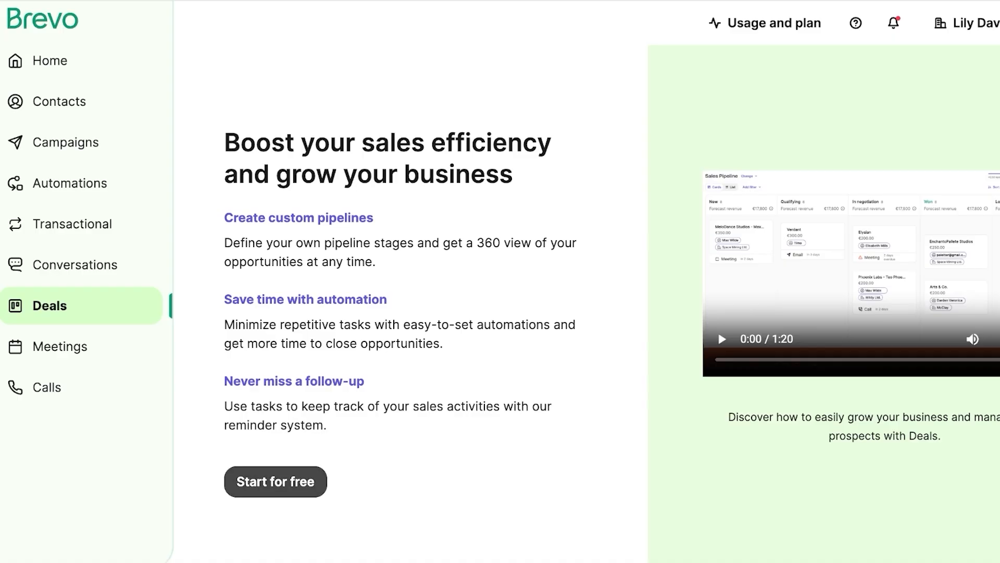
{"action": "left_click", "coordinate": [276, 481]}
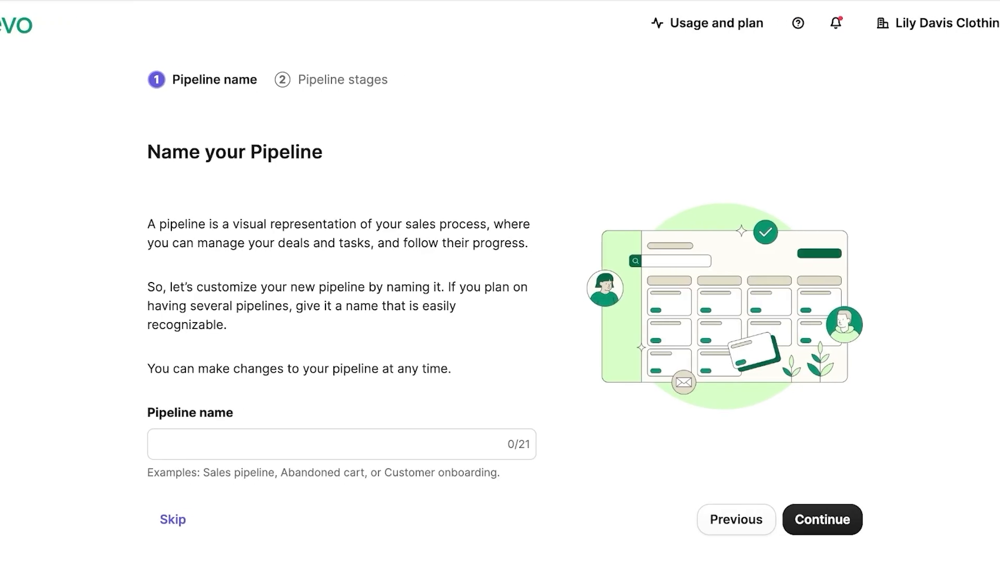
{"action": "left_click", "coordinate": [181, 444]}
{"action": "type", "text": "Sales"}
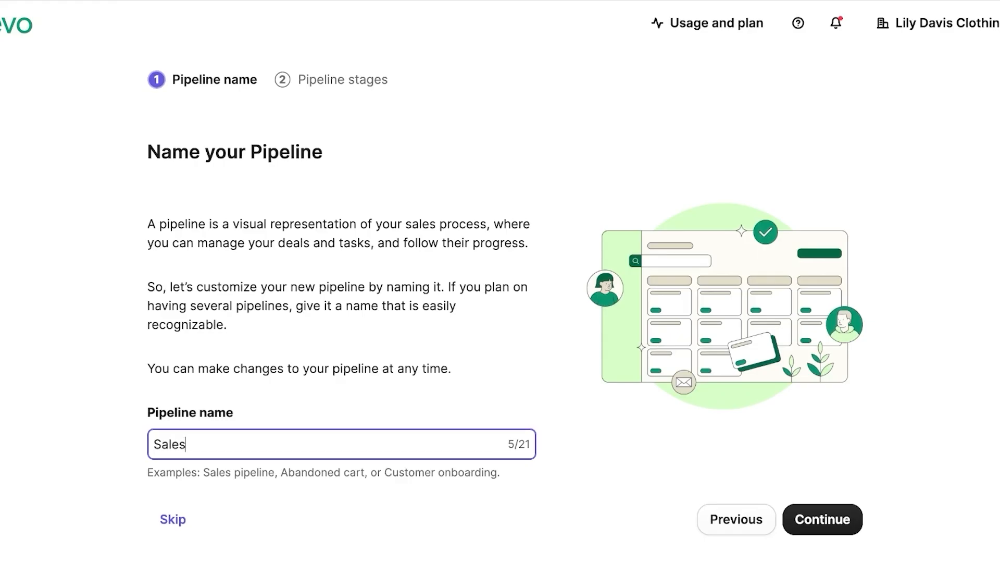
{"action": "key", "text": "ctrl+a"}
{"action": "type", "text": "CRM"}
{"action": "key", "text": "Return"}
{"action": "left_click", "coordinate": [341, 378]}
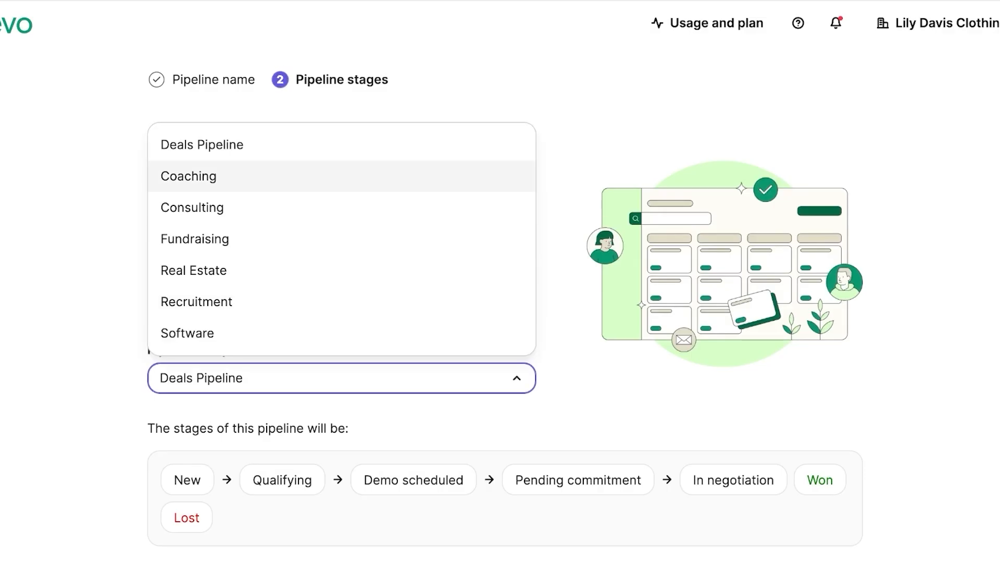
Step: Preview the Coaching, Consulting and Fundraising templates, then create CRM with the Deals Pipeline stages
{"action": "left_click", "coordinate": [203, 145]}
{"action": "scroll", "coordinate": [342, 209], "scroll_direction": "down", "scroll_amount": 2}
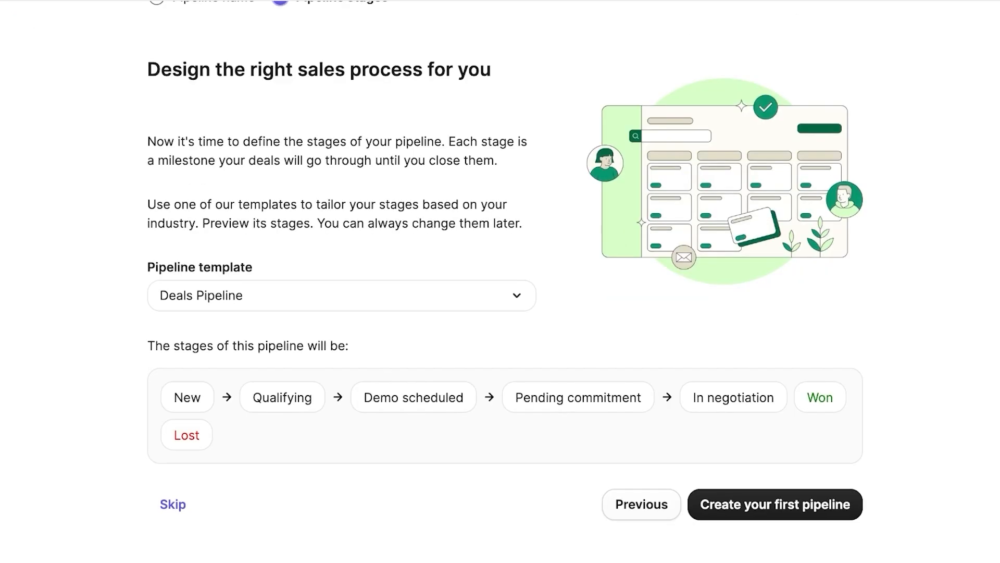
{"action": "left_click", "coordinate": [342, 295]}
{"action": "left_click", "coordinate": [208, 372]}
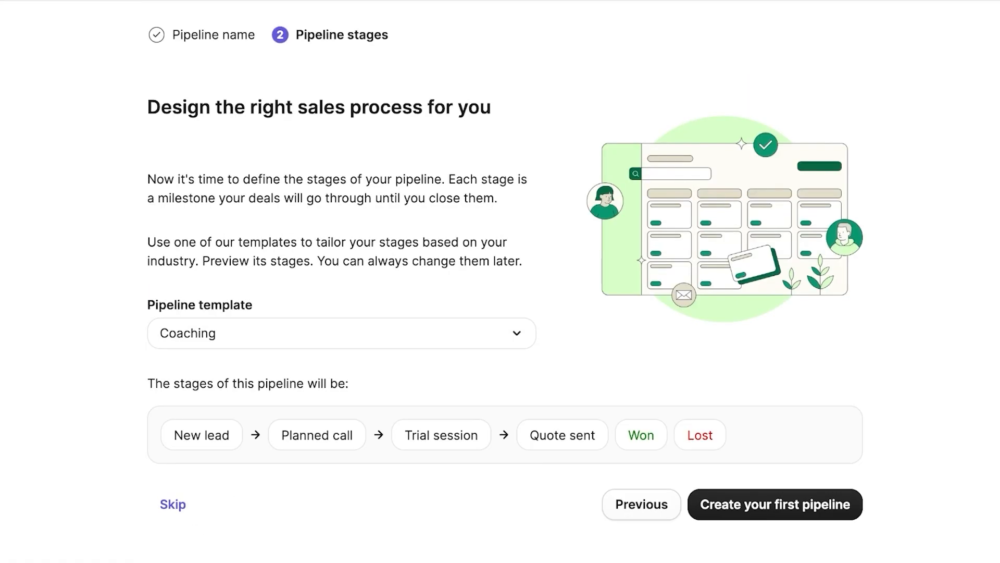
{"action": "left_click", "coordinate": [342, 333]}
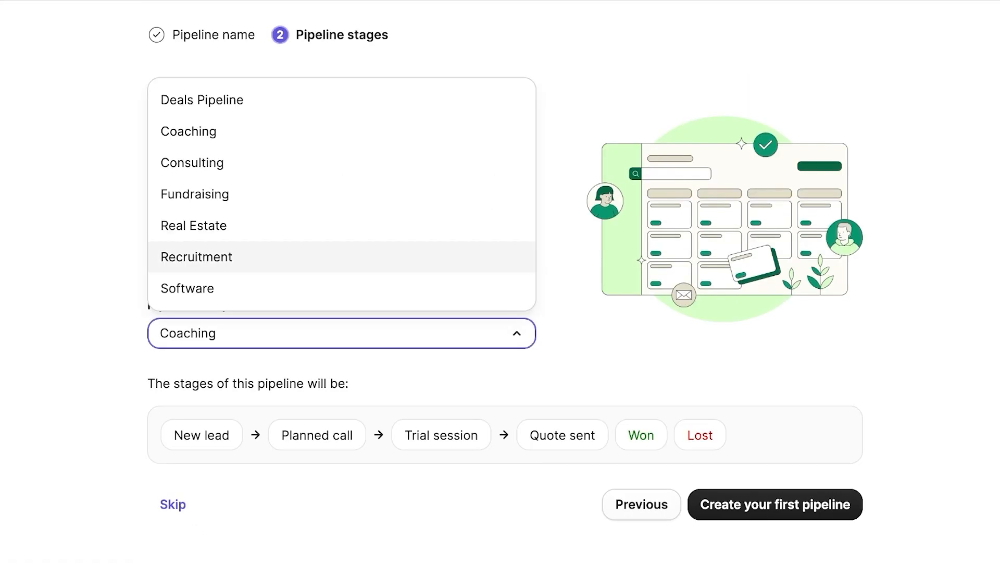
{"action": "left_click", "coordinate": [341, 163]}
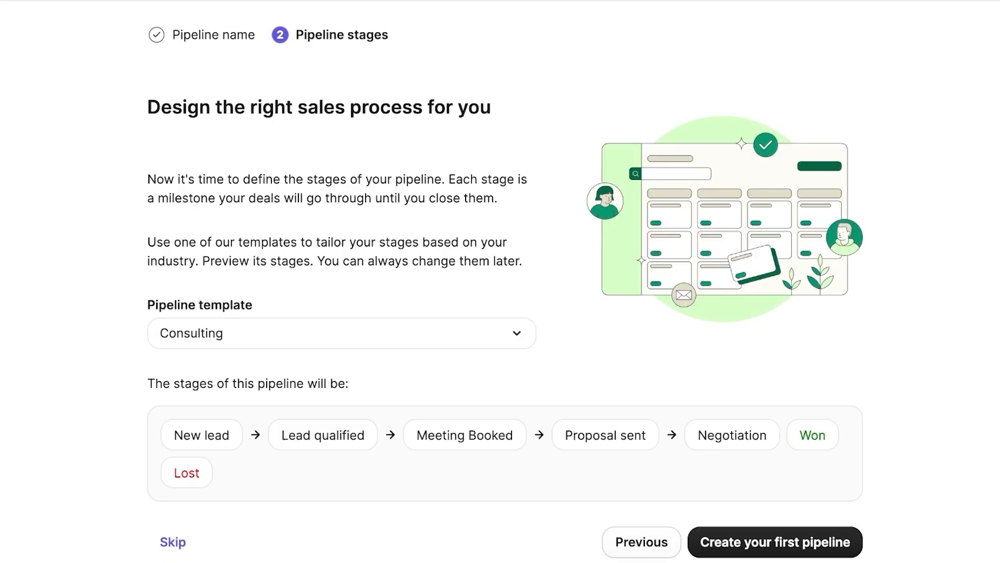
{"action": "left_click", "coordinate": [342, 333]}
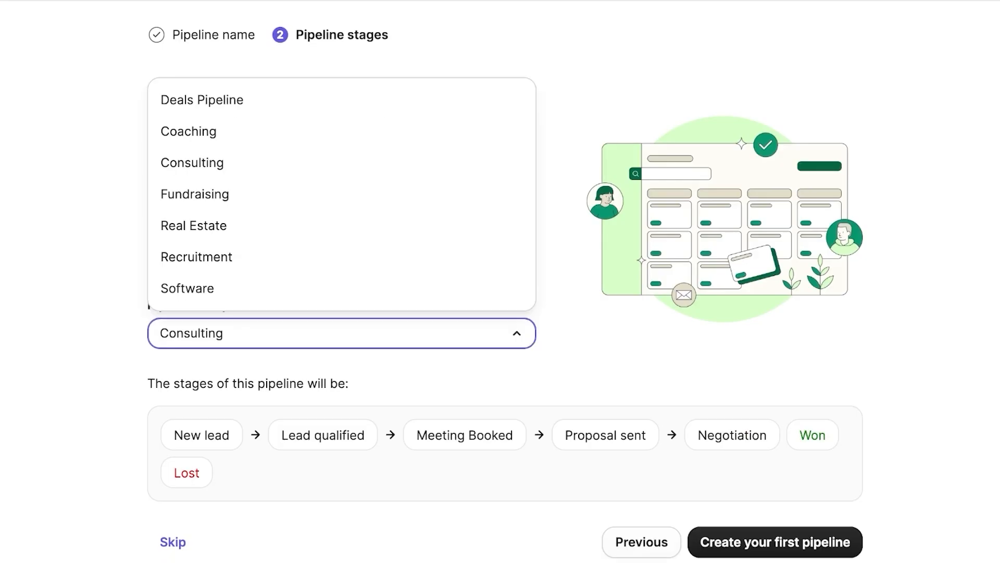
{"action": "left_click", "coordinate": [342, 192]}
{"action": "left_click", "coordinate": [342, 333]}
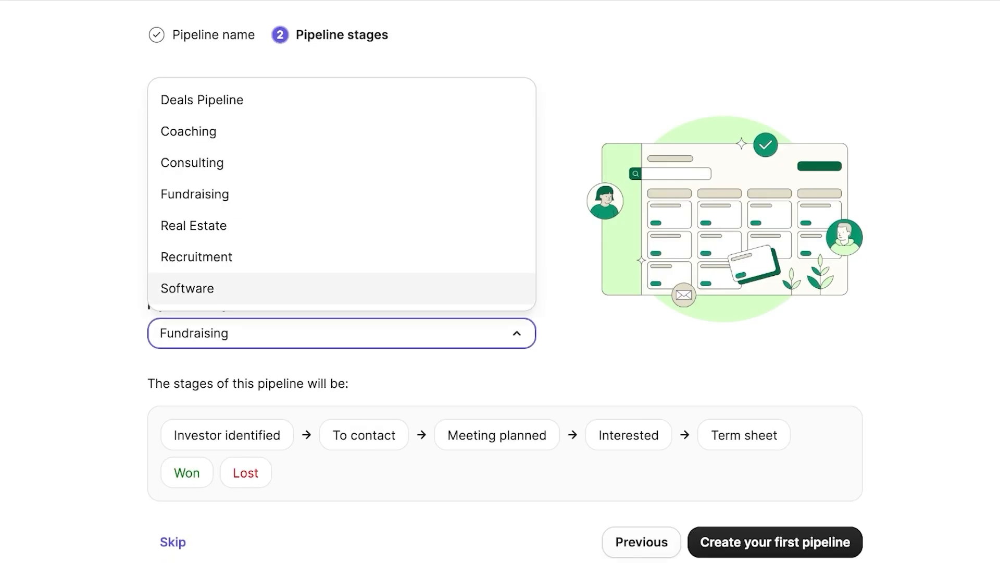
{"action": "left_click", "coordinate": [342, 99]}
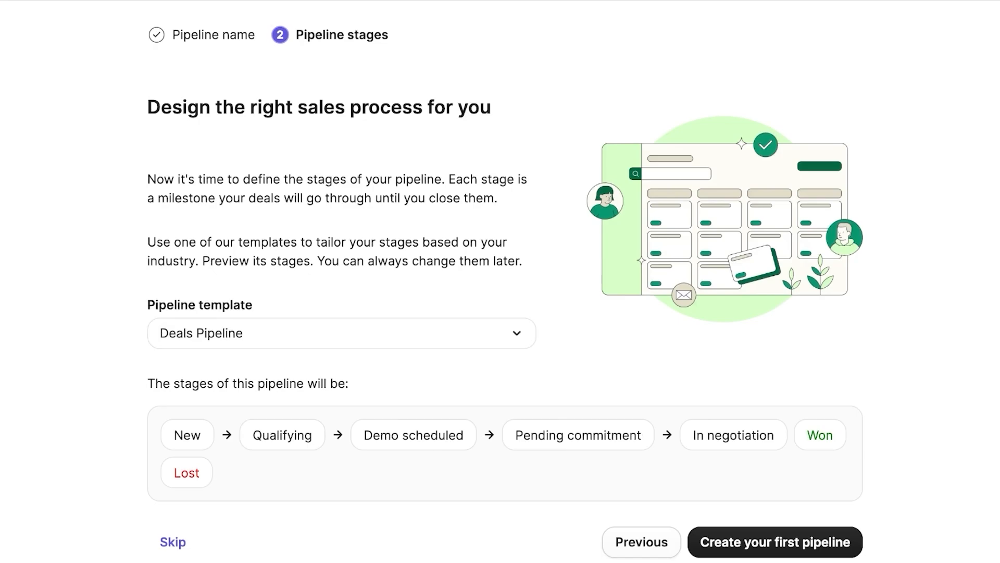
{"action": "left_click", "coordinate": [776, 542]}
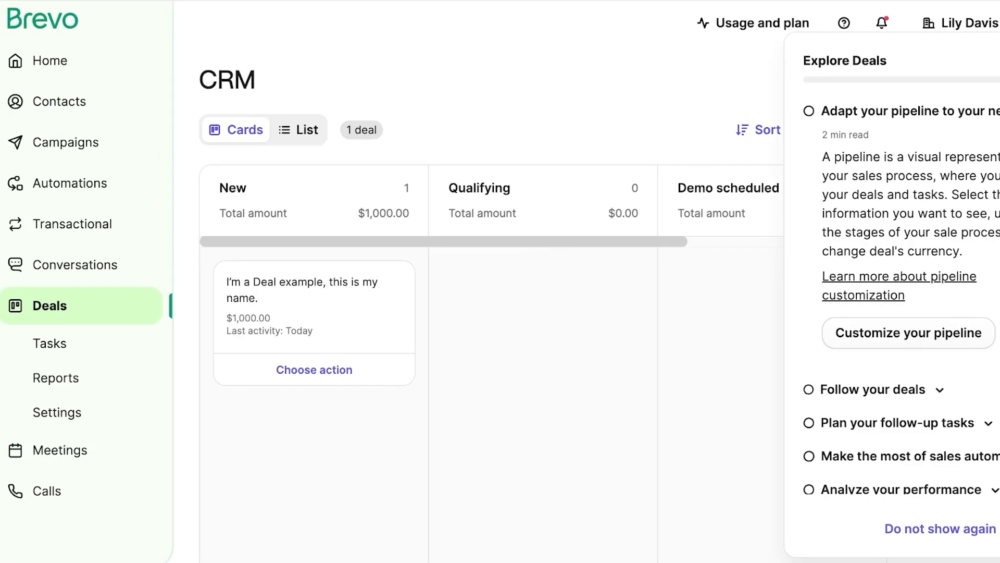
Step: Delete the $1,000.00 example deal from the CRM pipeline
{"action": "scroll", "coordinate": [334, 365], "scroll_direction": "down", "scroll_amount": 1}
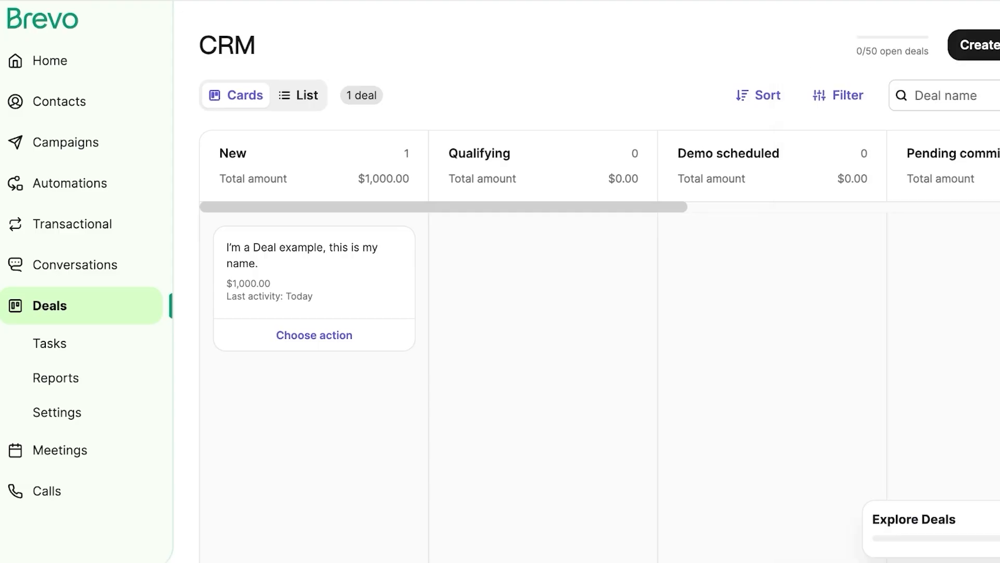
{"action": "left_click_drag", "start_coordinate": [318, 283], "coordinate": [997, 282]}
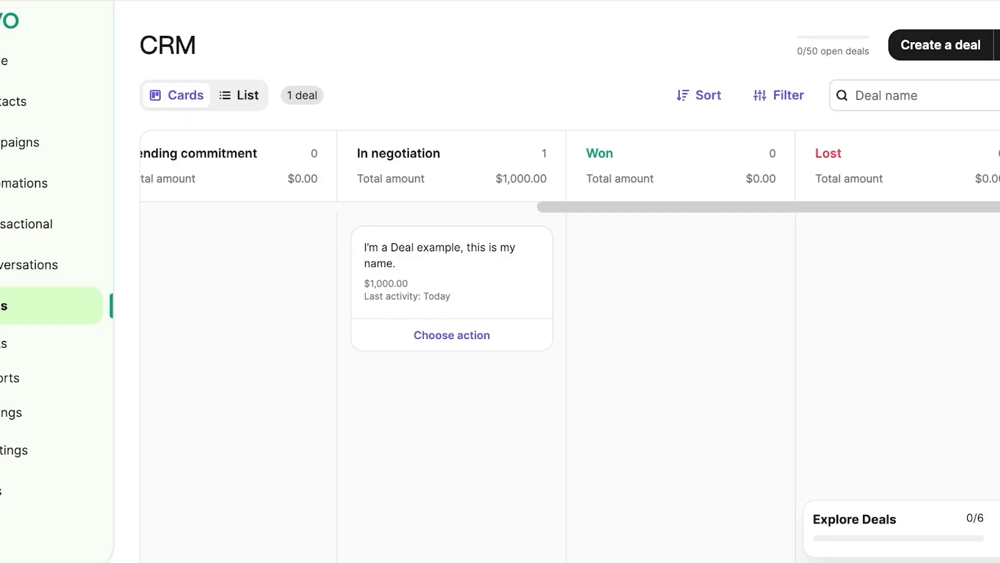
{"action": "left_click", "coordinate": [414, 277]}
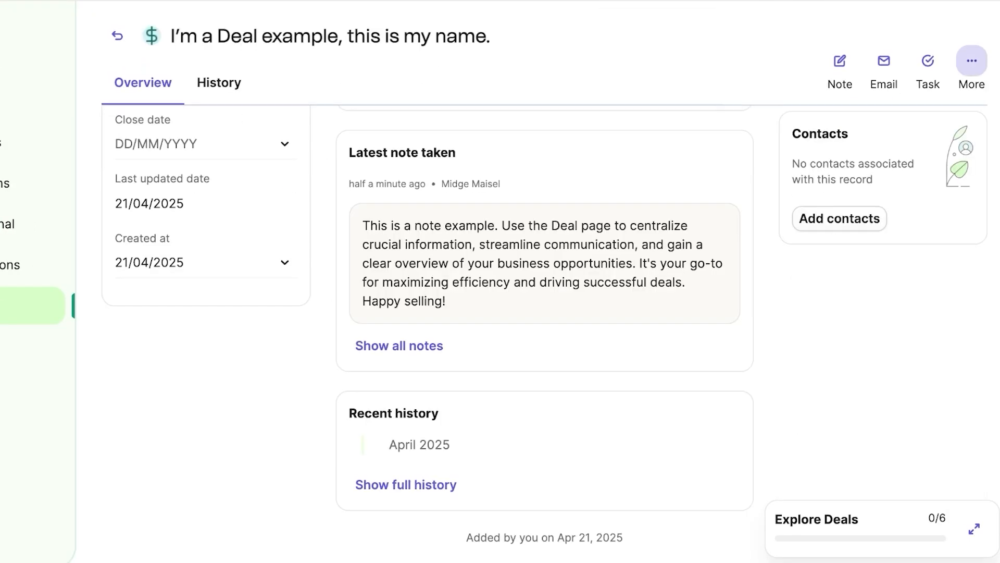
{"action": "left_click", "coordinate": [972, 61]}
{"action": "left_click", "coordinate": [902, 219]}
{"action": "left_click", "coordinate": [614, 233]}
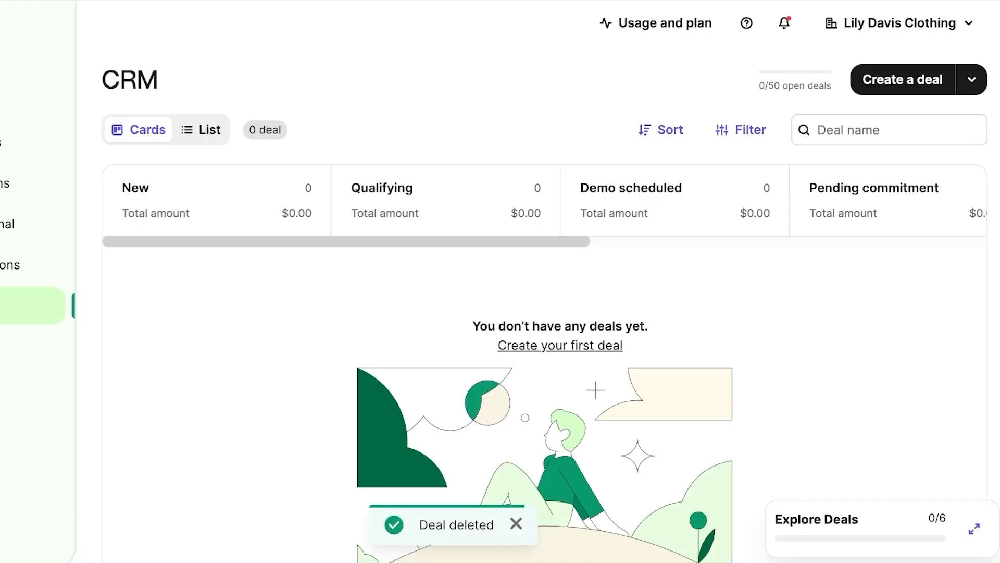
Step: Confirm no tasks are planned, then return to the CRM board and start a new deal
{"action": "left_click", "coordinate": [15, 343]}
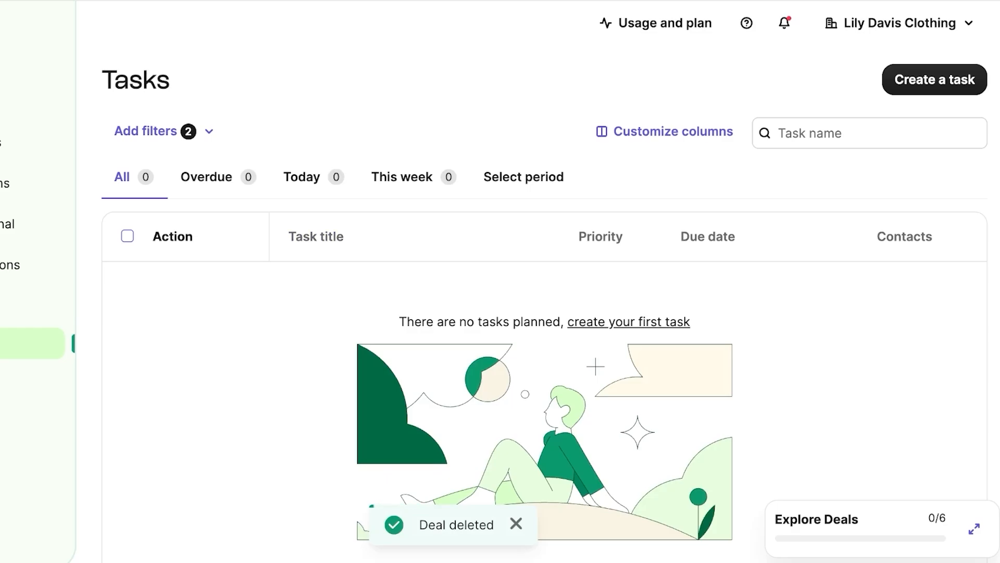
{"action": "left_click", "coordinate": [16, 305]}
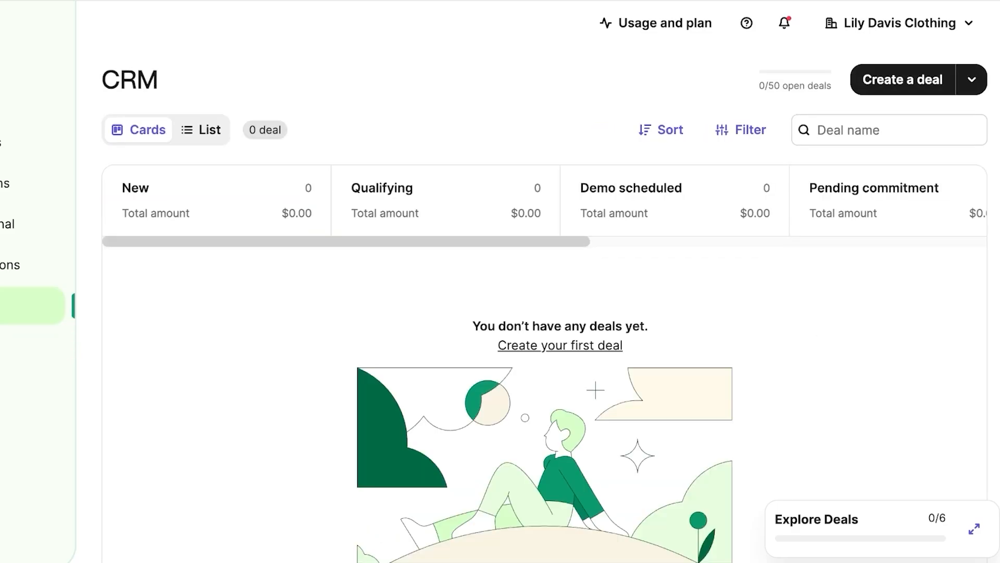
{"action": "left_click", "coordinate": [903, 80]}
Step: Link the new deal to the first contact and to the company Yes Cotton
{"action": "left_click", "coordinate": [818, 134]}
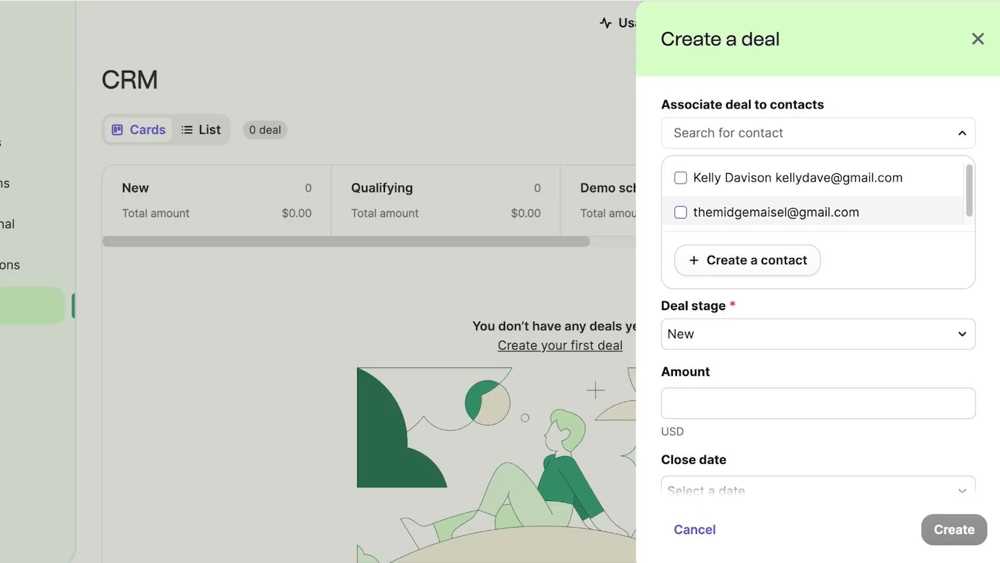
{"action": "scroll", "coordinate": [813, 208], "scroll_direction": "down", "scroll_amount": 1}
{"action": "scroll", "coordinate": [812, 185], "scroll_direction": "up", "scroll_amount": 1}
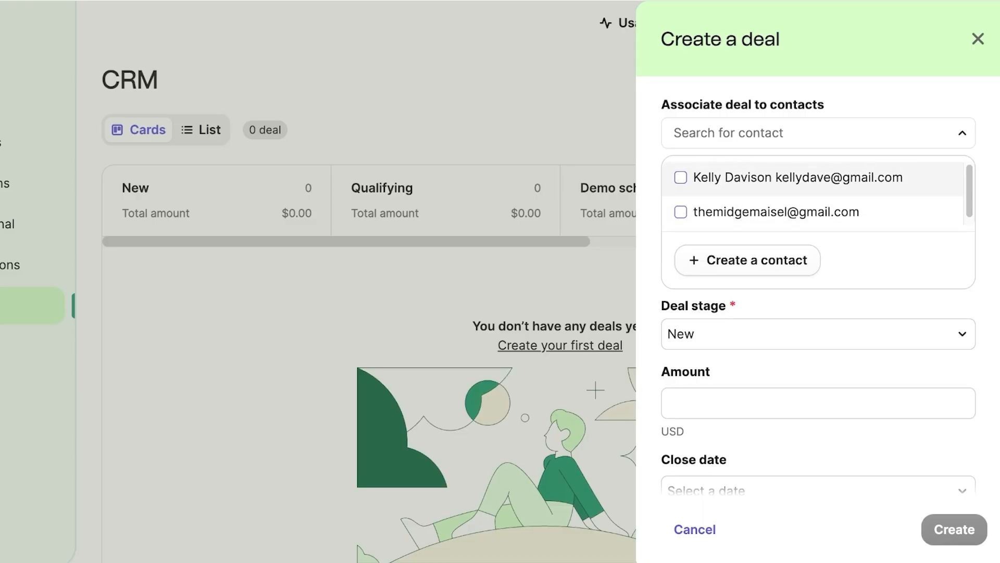
{"action": "left_click", "coordinate": [813, 178]}
{"action": "left_click", "coordinate": [818, 334]}
{"action": "left_click", "coordinate": [818, 199]}
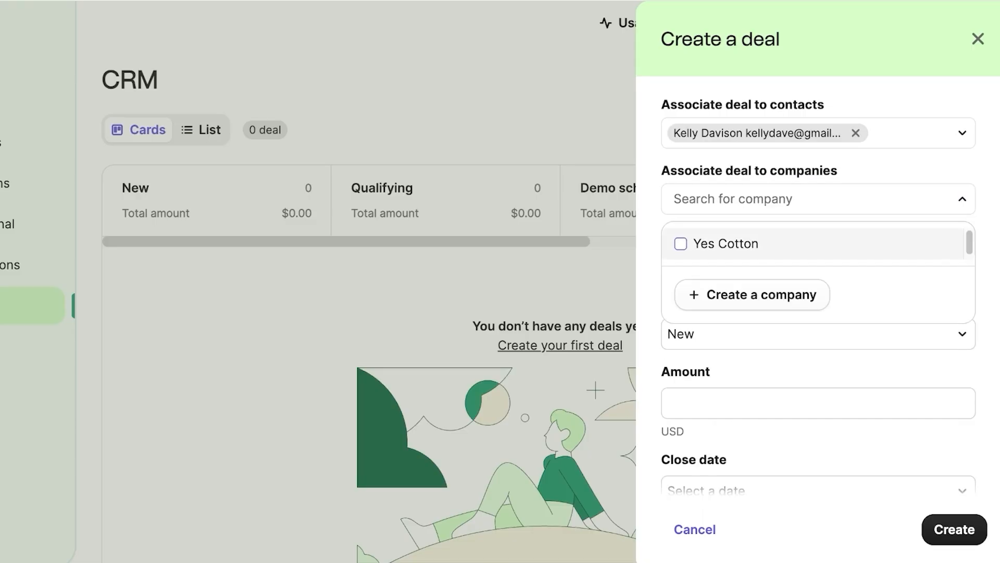
{"action": "left_click", "coordinate": [813, 244]}
{"action": "left_click", "coordinate": [818, 199]}
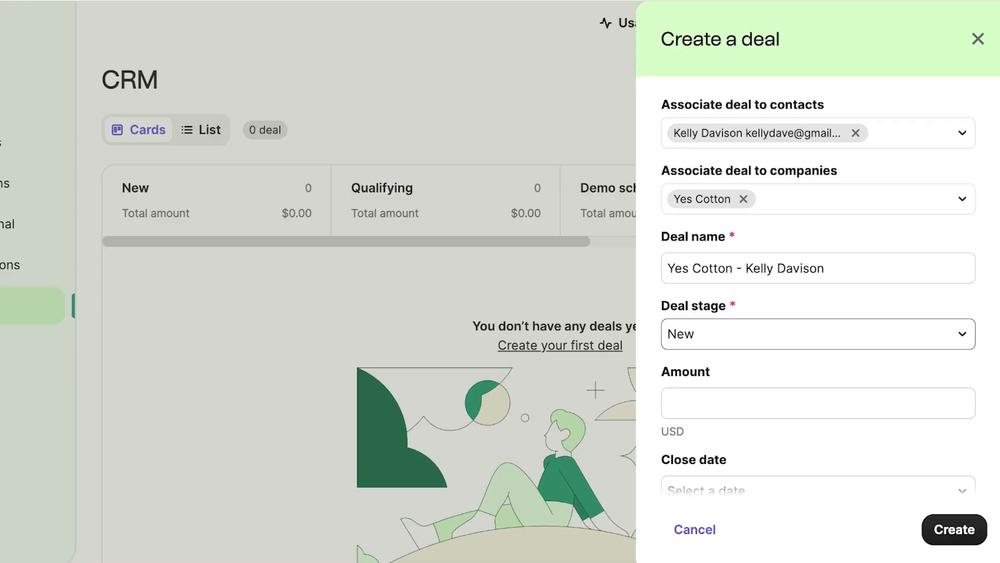
Step: Keep the deal in the New stage, enter the $5,000 amount, and set close date 30/05/2025
{"action": "left_click", "coordinate": [818, 334]}
{"action": "left_click", "coordinate": [818, 334]}
{"action": "left_click", "coordinate": [818, 403]}
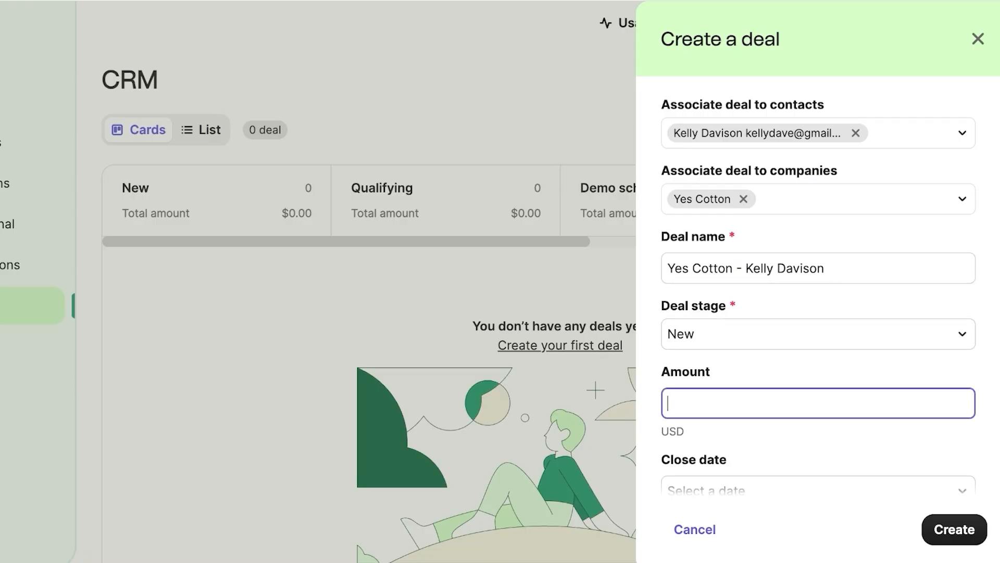
{"action": "type", "text": "15000"}
{"action": "key", "text": "Tab"}
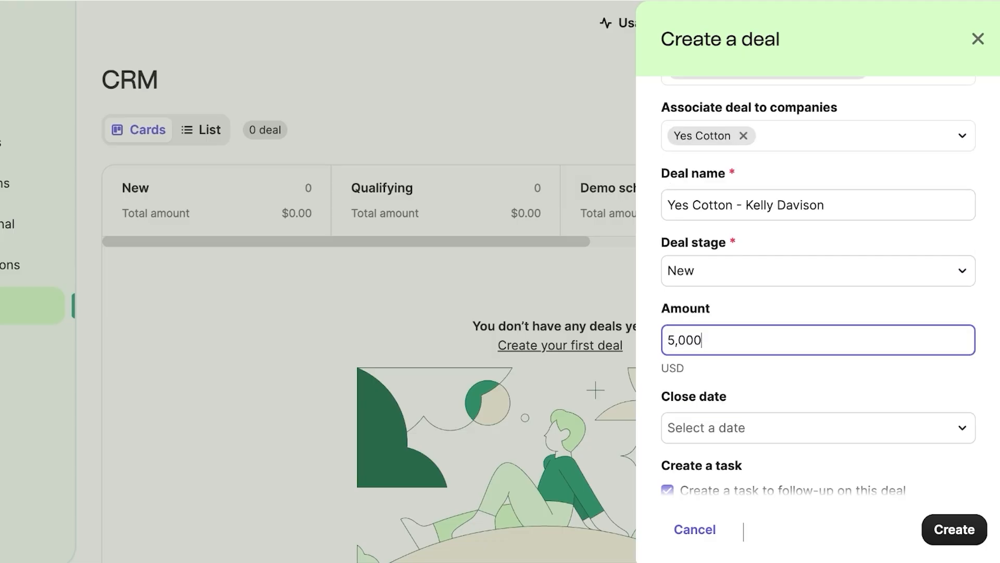
{"action": "left_click", "coordinate": [818, 394]}
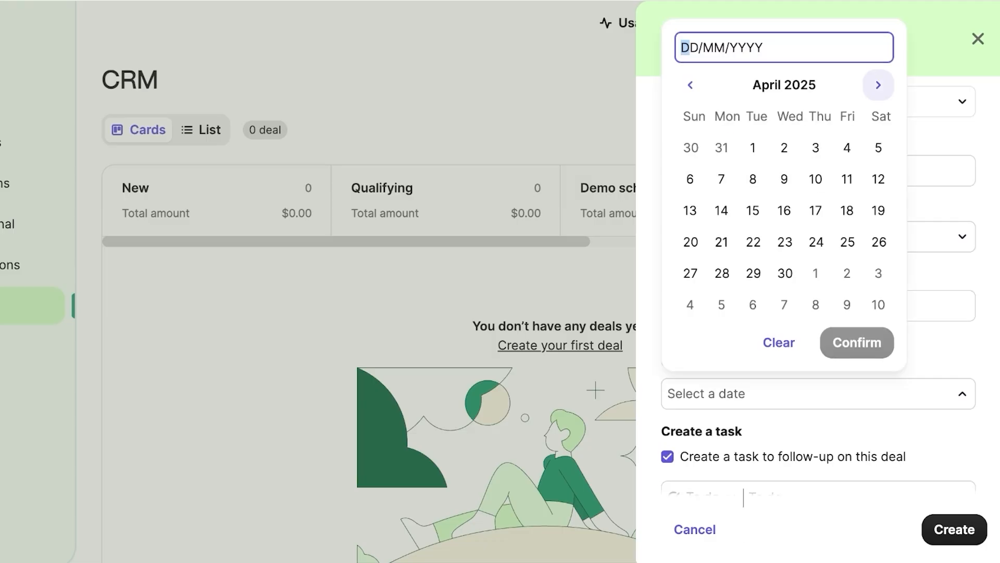
{"action": "left_click", "coordinate": [879, 85]}
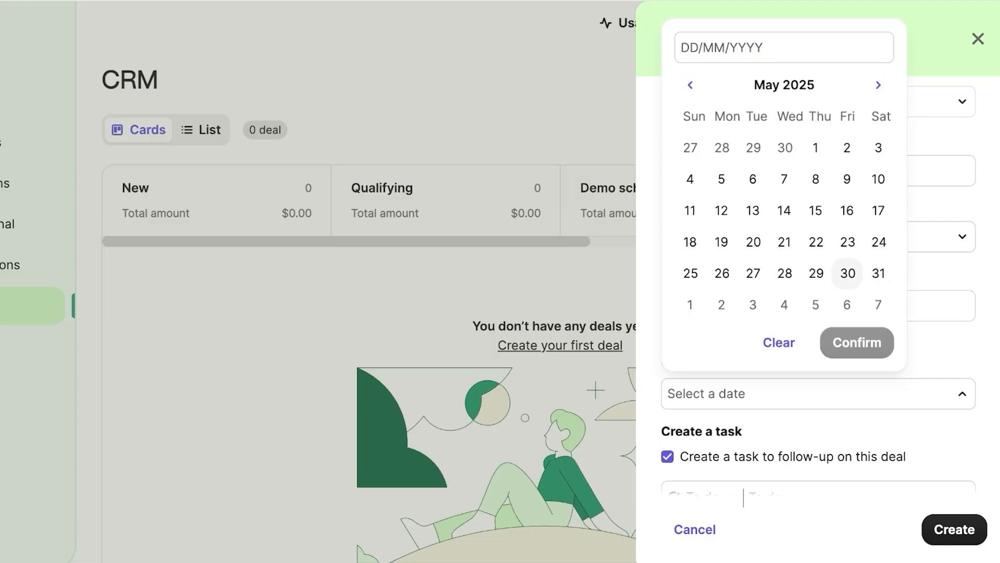
{"action": "left_click", "coordinate": [848, 273]}
Step: Rename the default 'To do' follow-up task to a call with the contact's assistant
{"action": "scroll", "coordinate": [817, 312], "scroll_direction": "down", "scroll_amount": 2}
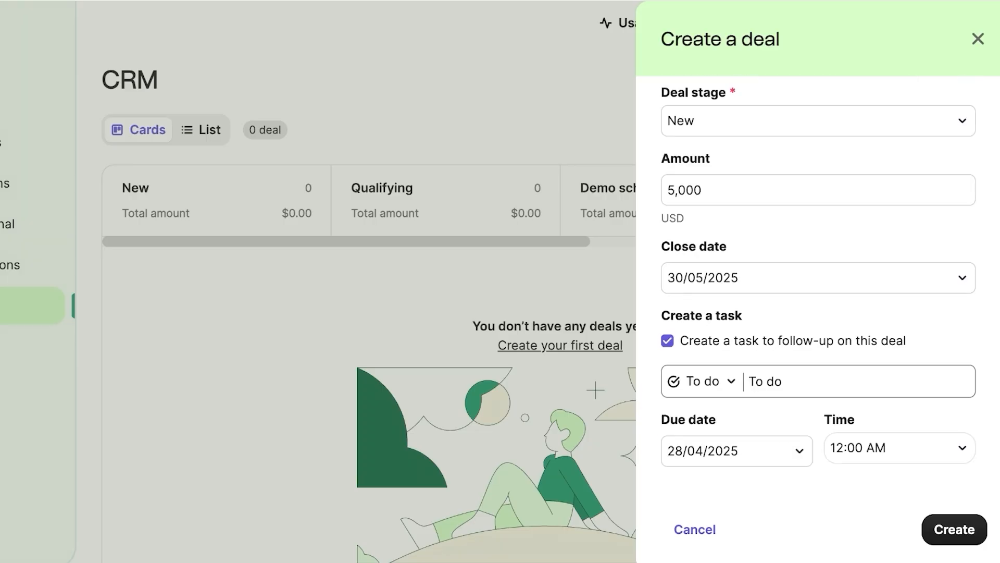
{"action": "left_click", "coordinate": [782, 381]}
{"action": "double_click", "coordinate": [780, 381]}
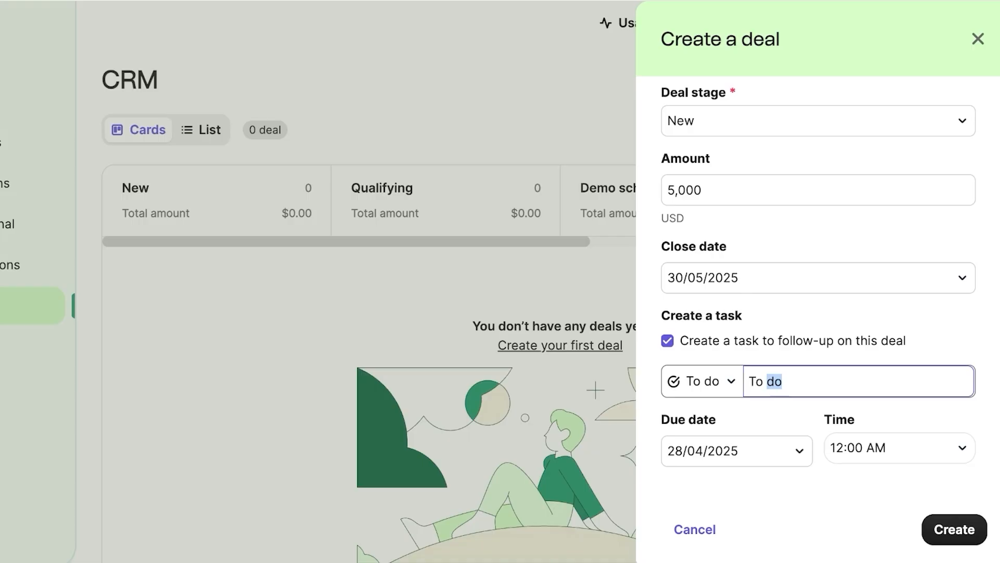
{"action": "triple_click", "coordinate": [776, 381]}
{"action": "key", "text": "BackSpace"}
{"action": "type", "text": "Send"}
{"action": "key", "text": "BackSpace"}
{"action": "key", "text": "BackSpace"}
{"action": "key", "text": "BackSpace"}
{"action": "key", "text": "BackSpace"}
{"action": "type", "text": "Call ms. kelly"}
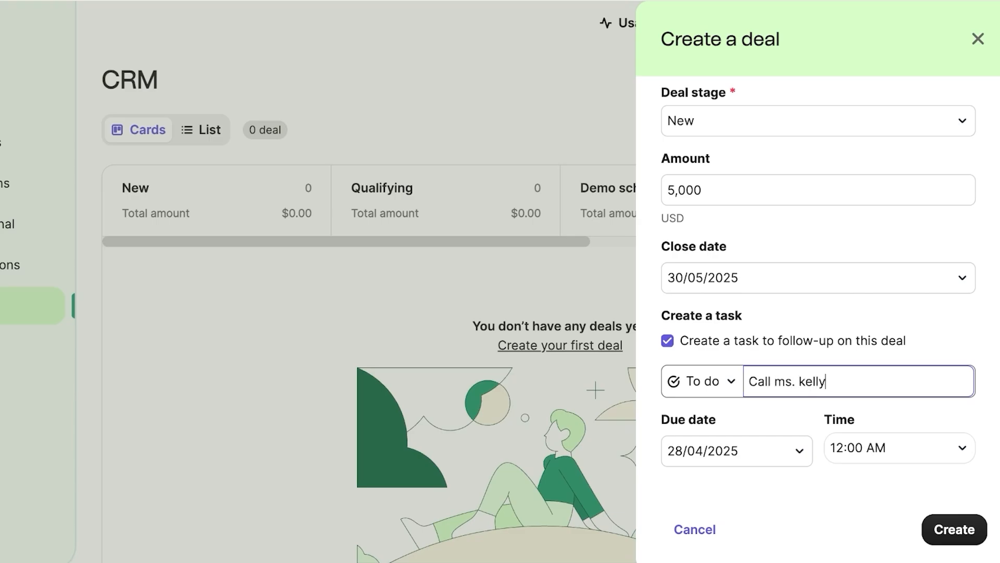
{"action": "type", "text": "s assistant"}
Step: Set the follow-up task due date to 29/04/2025 and create the deal
{"action": "scroll", "coordinate": [855, 382], "scroll_direction": "down", "scroll_amount": 2}
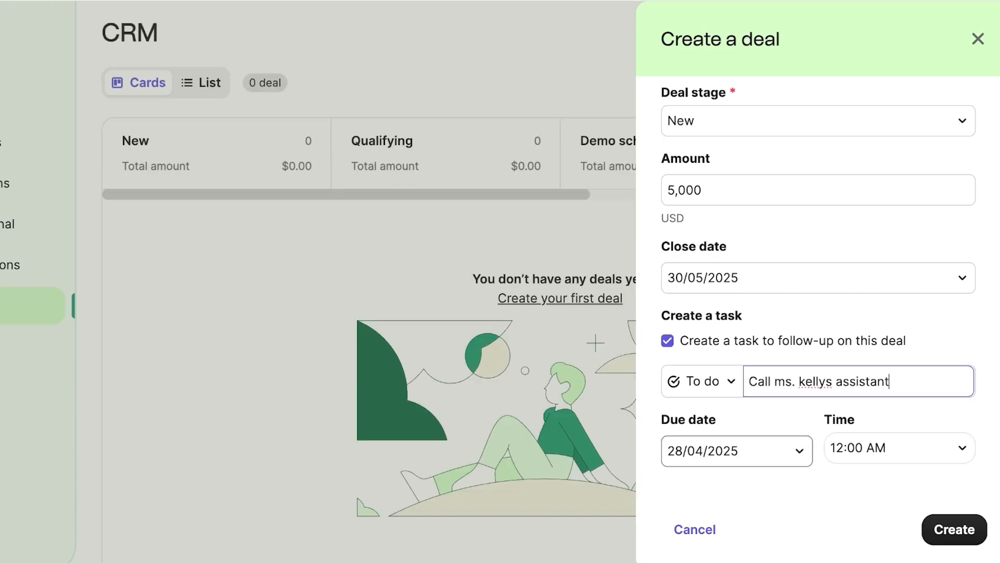
{"action": "left_click", "coordinate": [755, 451]}
{"action": "left_click", "coordinate": [659, 331]}
{"action": "left_click", "coordinate": [762, 400]}
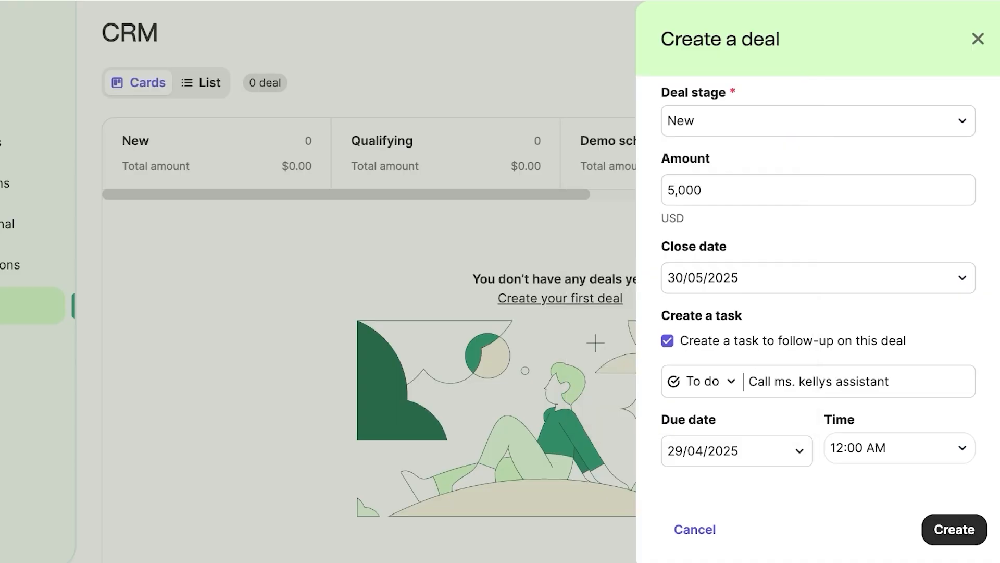
{"action": "left_click", "coordinate": [955, 529]}
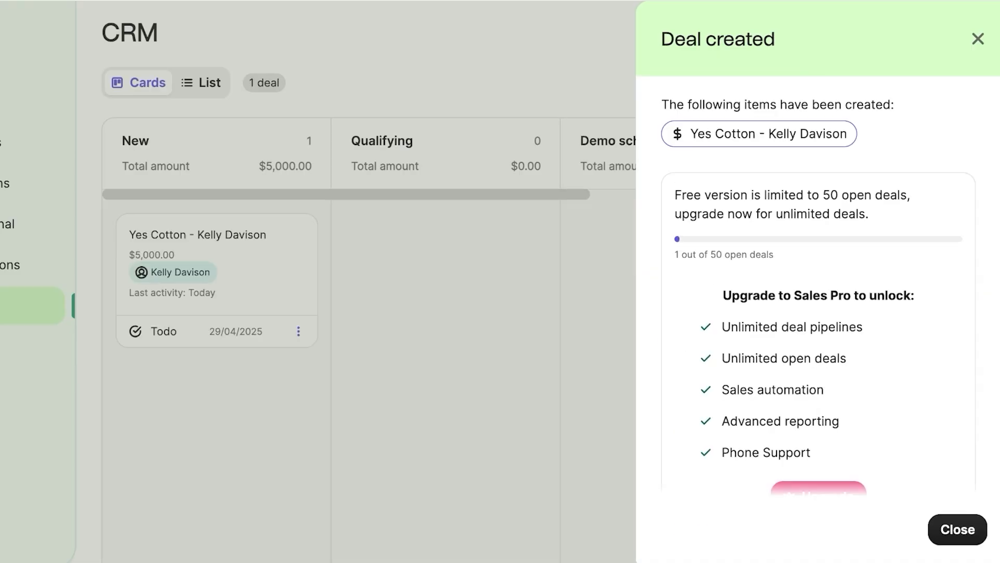
Step: Move the Yes Cotton deal card from New to Qualifying and bring up the Tasks list
{"action": "scroll", "coordinate": [818, 313], "scroll_direction": "down", "scroll_amount": 2}
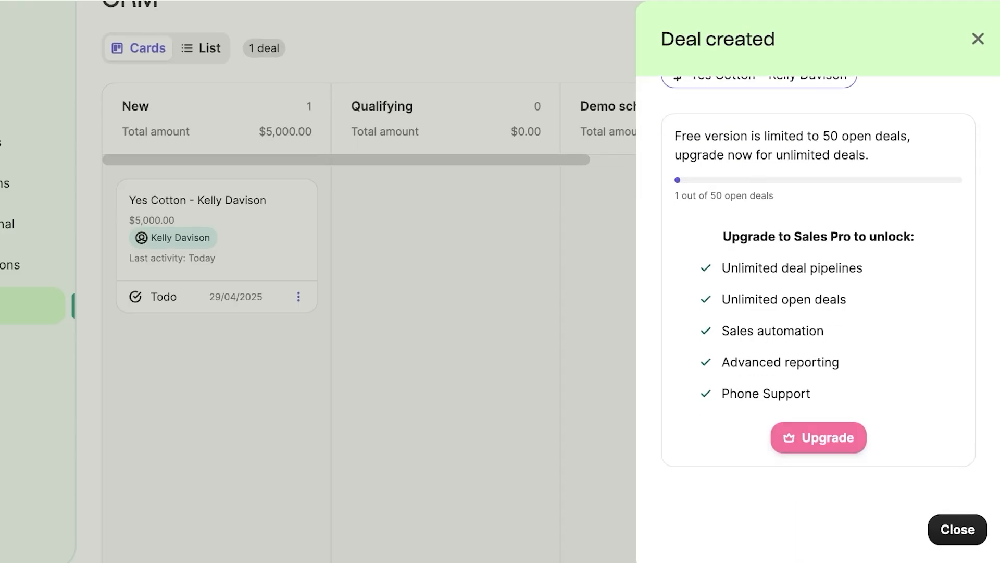
{"action": "left_click", "coordinate": [978, 39]}
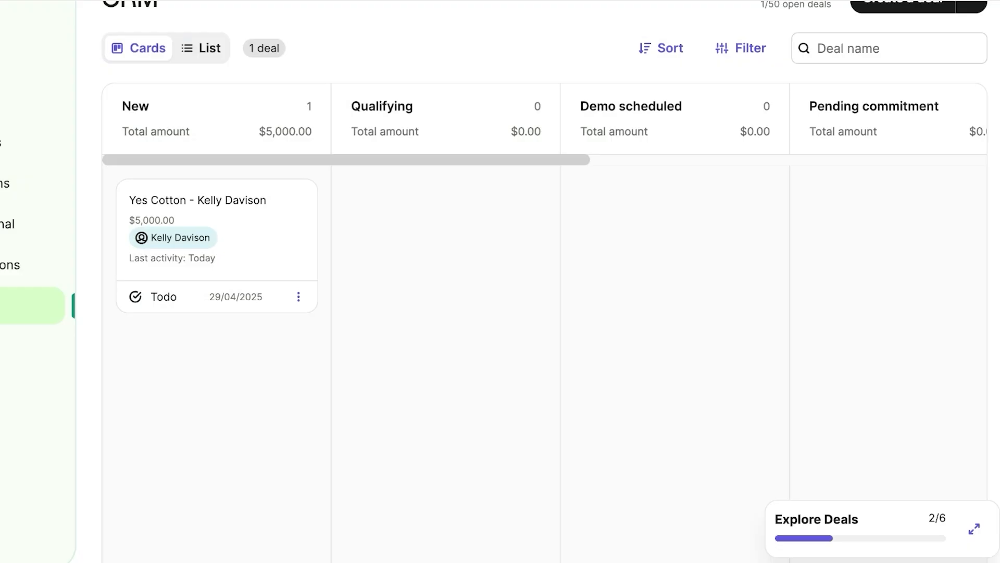
{"action": "left_click_drag", "start_coordinate": [224, 261], "coordinate": [454, 261]}
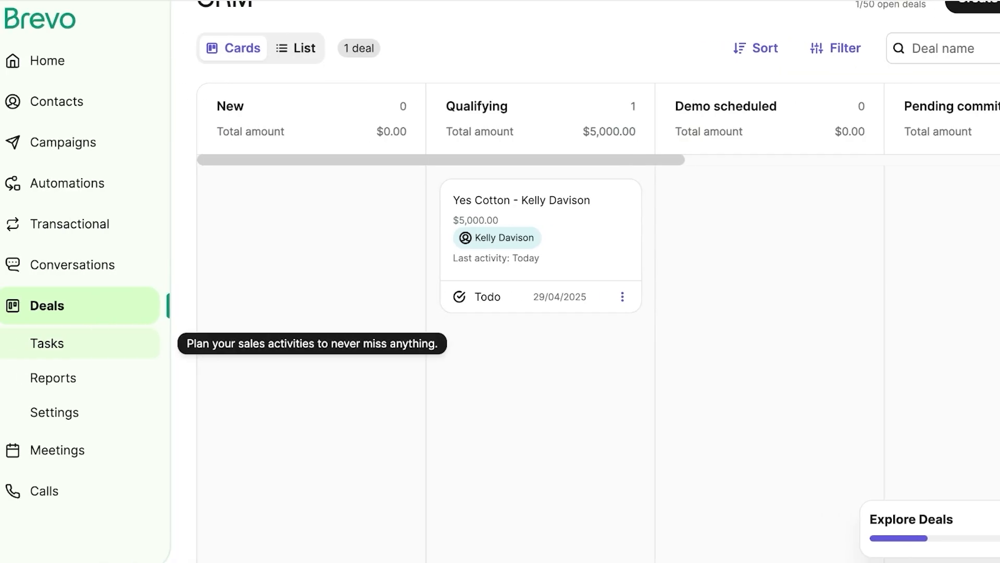
{"action": "left_click", "coordinate": [47, 343]}
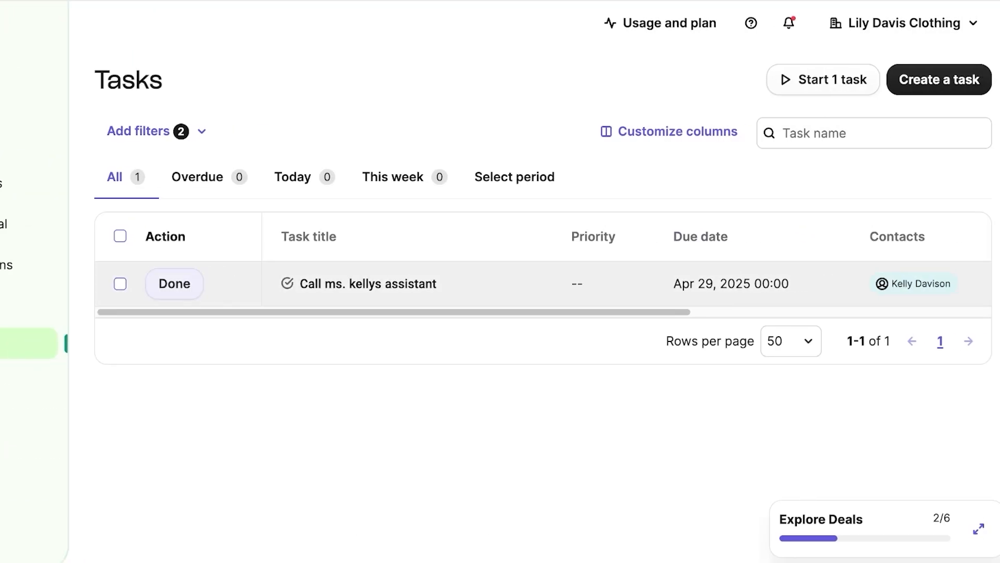
Step: Mark the Yes Cotton follow-up call as done, leaving the task columns unchanged
{"action": "left_click", "coordinate": [175, 284]}
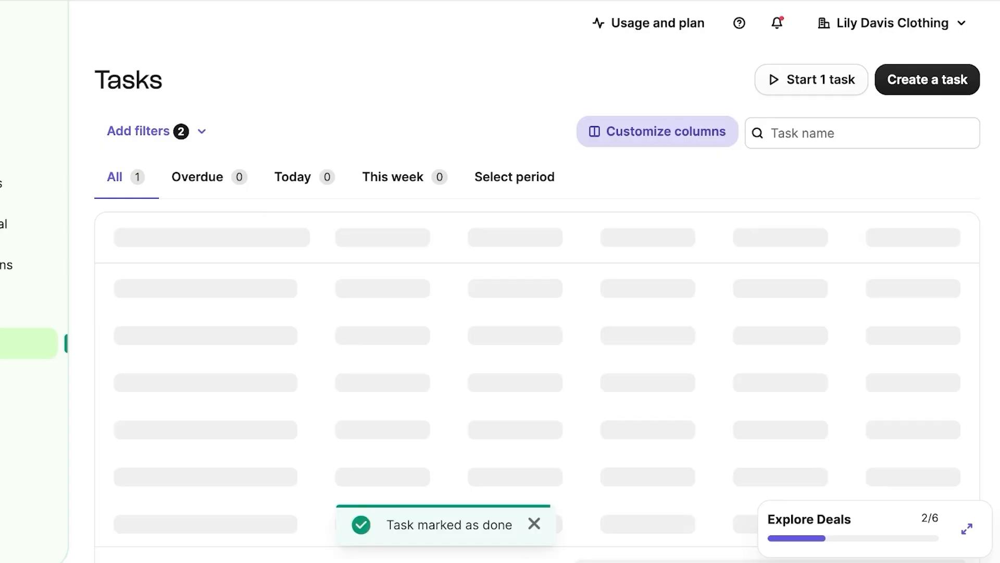
{"action": "left_click", "coordinate": [670, 131]}
{"action": "scroll", "coordinate": [811, 303], "scroll_direction": "down", "scroll_amount": 2}
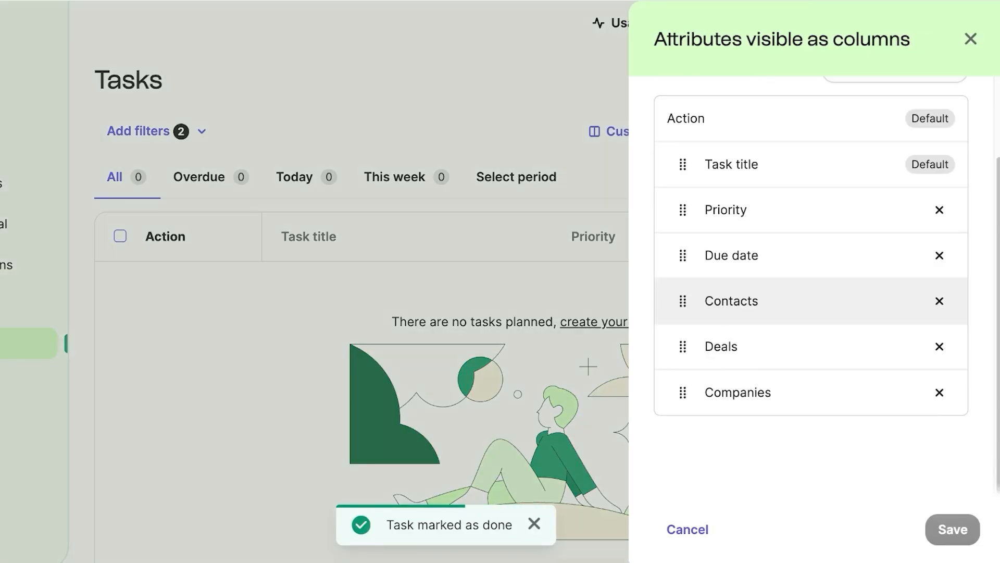
{"action": "scroll", "coordinate": [811, 261], "scroll_direction": "up", "scroll_amount": 1}
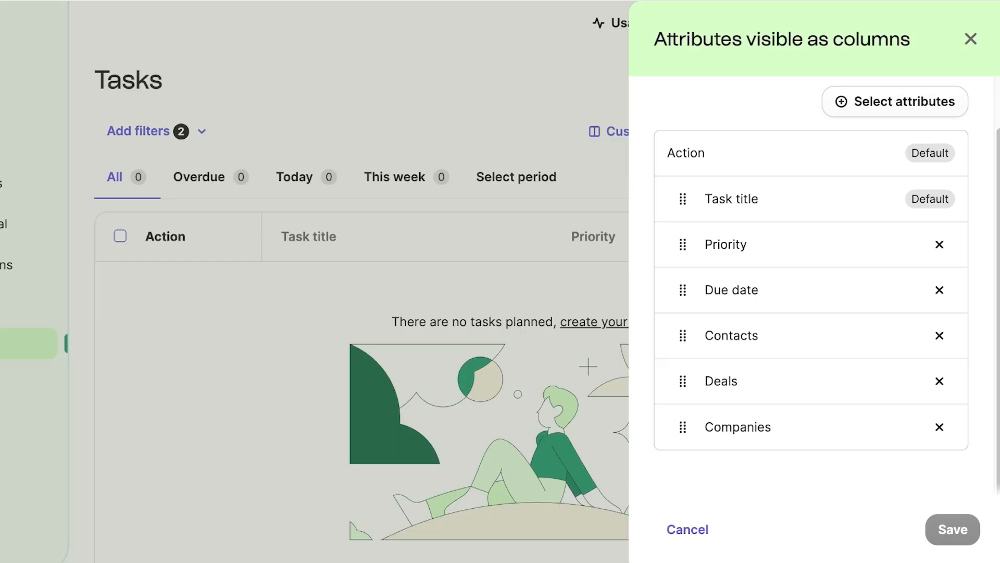
{"action": "left_click", "coordinate": [970, 39]}
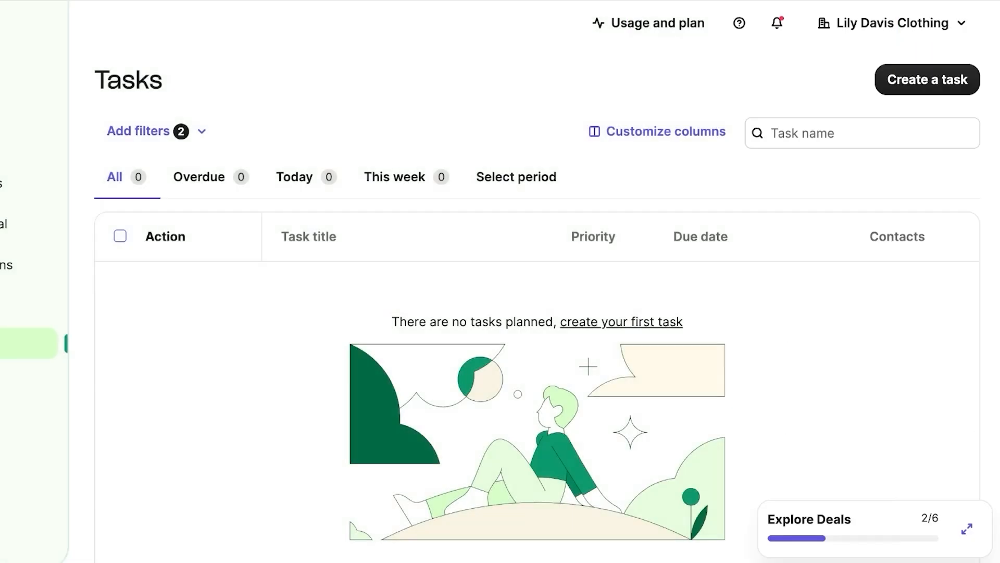
Step: Review the CRM report's $5k Qualifying pipeline value, then go to Deals Settings
{"action": "left_click", "coordinate": [61, 378]}
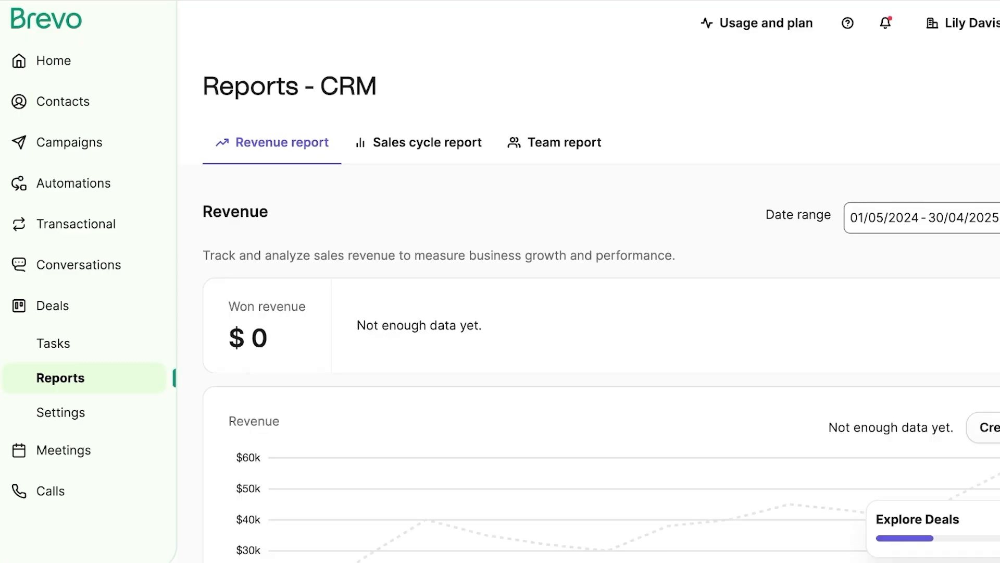
{"action": "scroll", "coordinate": [588, 312], "scroll_direction": "down", "scroll_amount": 8}
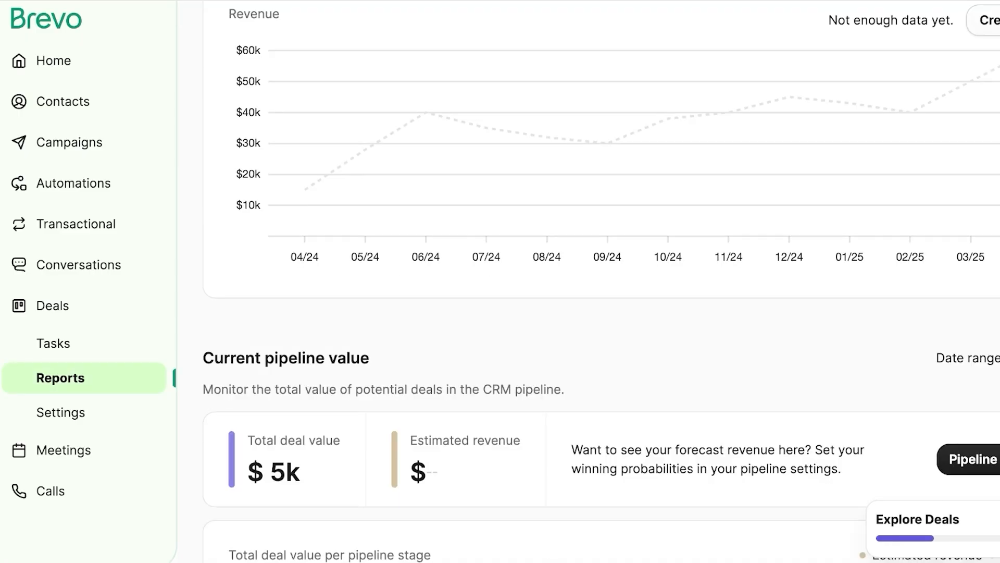
{"action": "scroll", "coordinate": [601, 281], "scroll_direction": "down", "scroll_amount": 6}
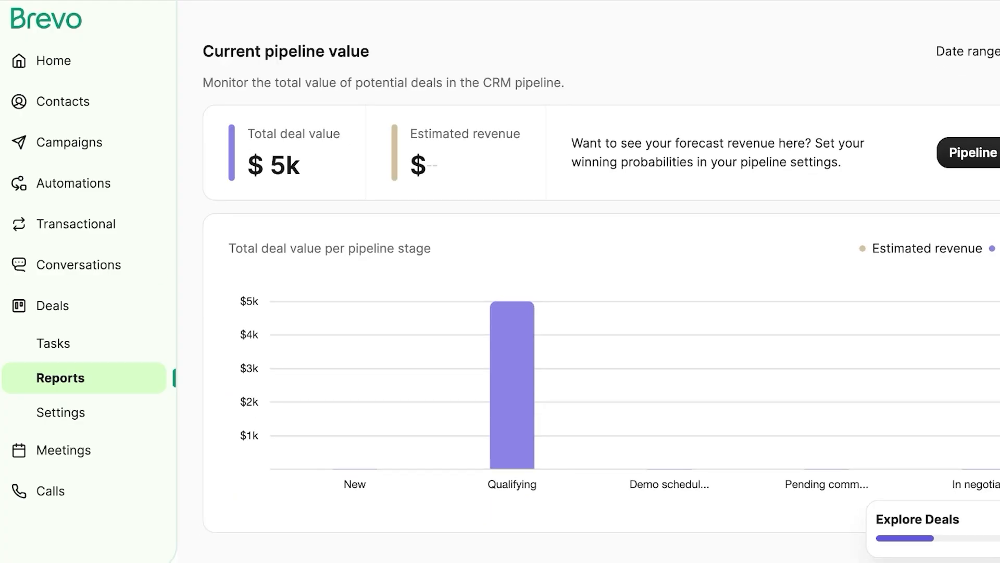
{"action": "mouse_move", "coordinate": [512, 386]}
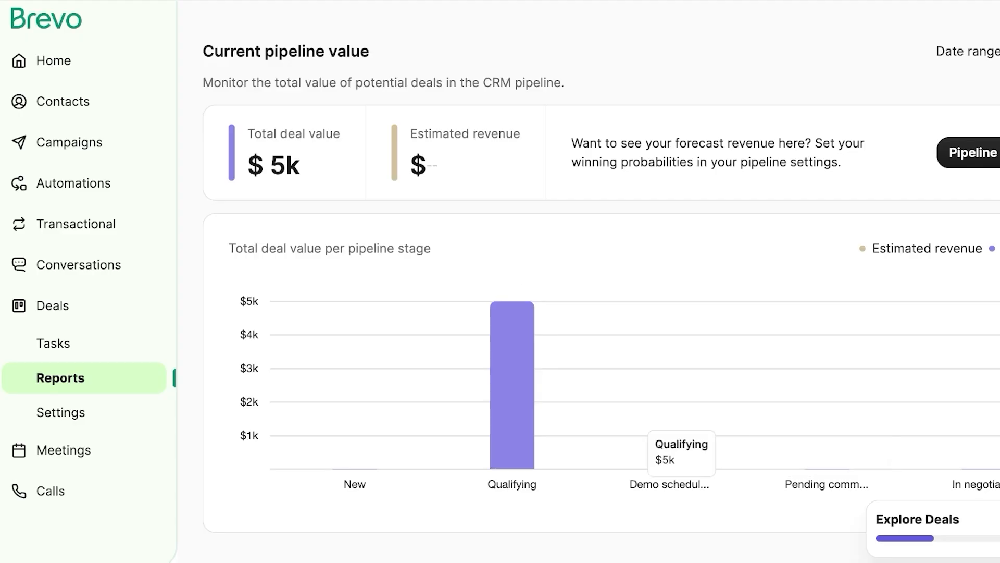
{"action": "left_click", "coordinate": [61, 412]}
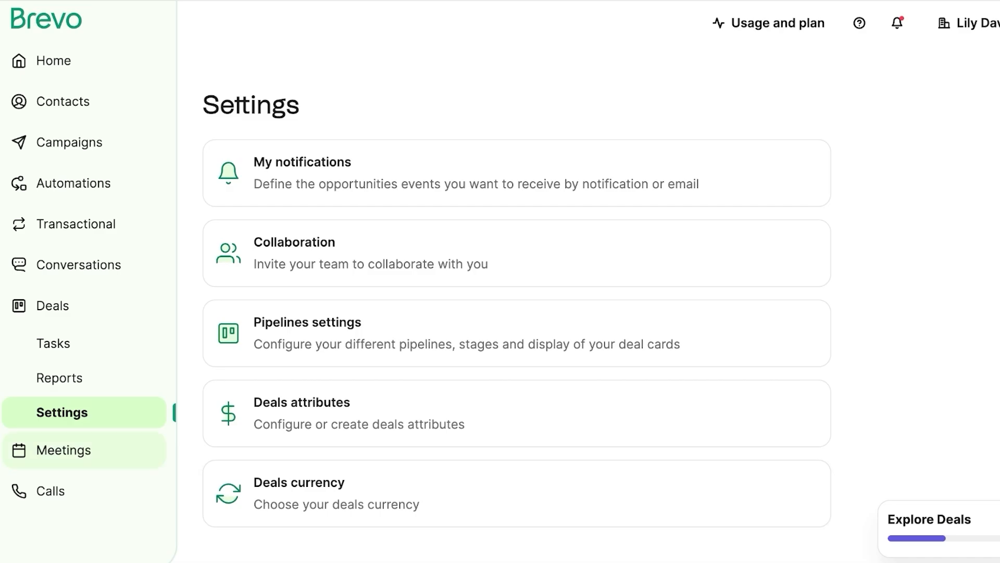
Step: Go to the Meetings section and scroll through its Brevo Meetings introduction
{"action": "left_click", "coordinate": [64, 450]}
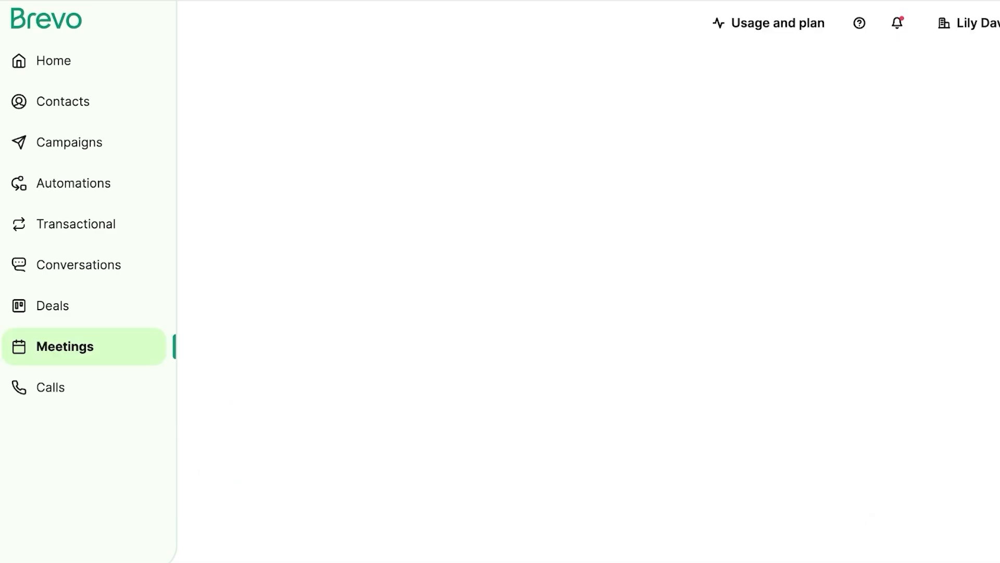
{"action": "scroll", "coordinate": [589, 292], "scroll_direction": "down", "scroll_amount": 1}
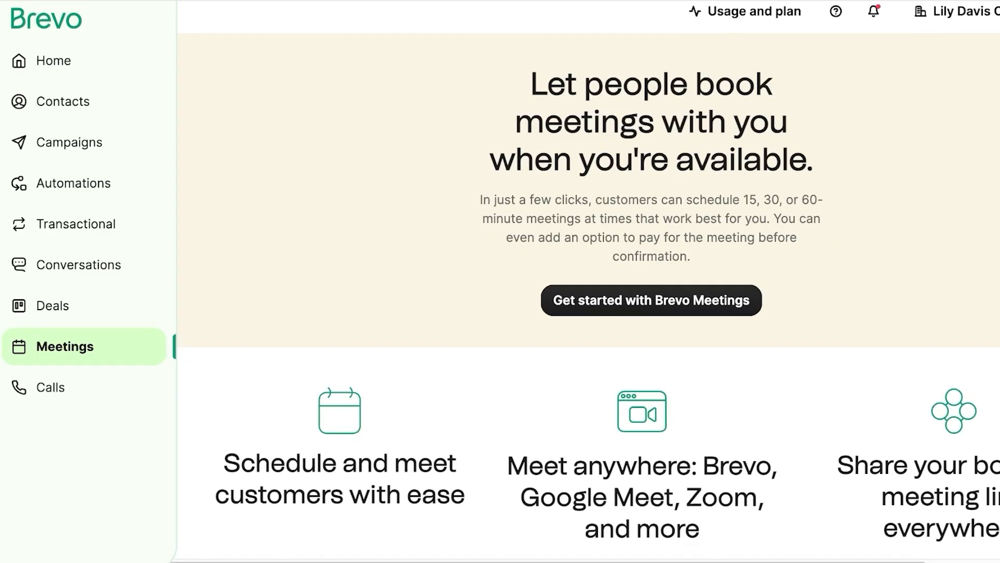
{"action": "scroll", "coordinate": [588, 291], "scroll_direction": "right", "scroll_amount": 2}
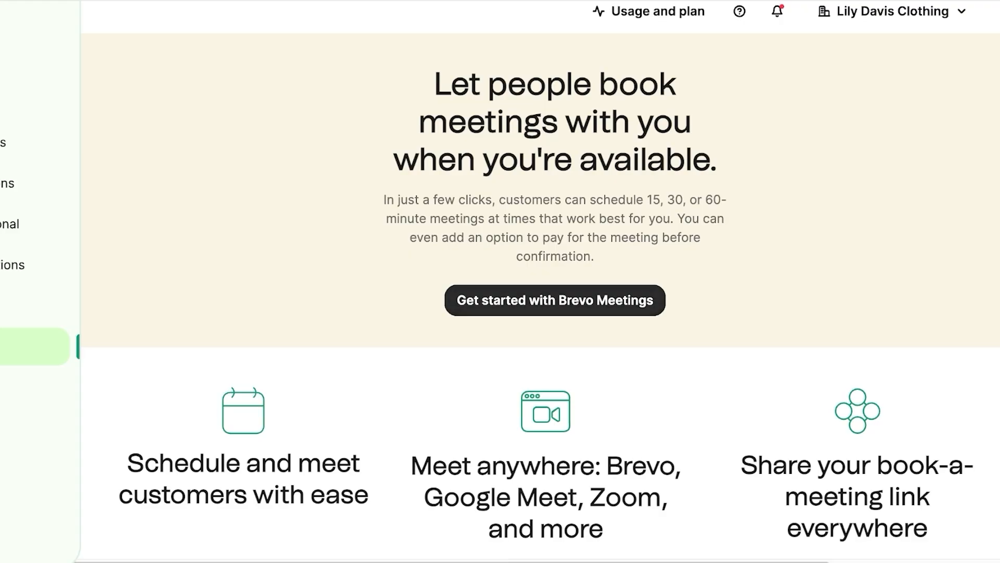
Step: Start Brevo Meetings setup and choose the 15-minute Intro meeting type
{"action": "left_click", "coordinate": [555, 300]}
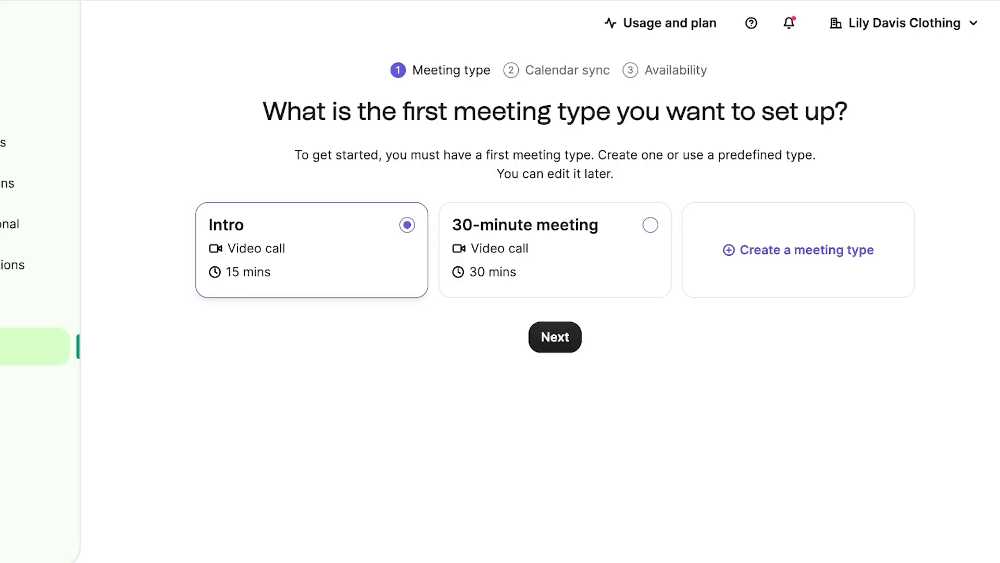
{"action": "left_click", "coordinate": [555, 251]}
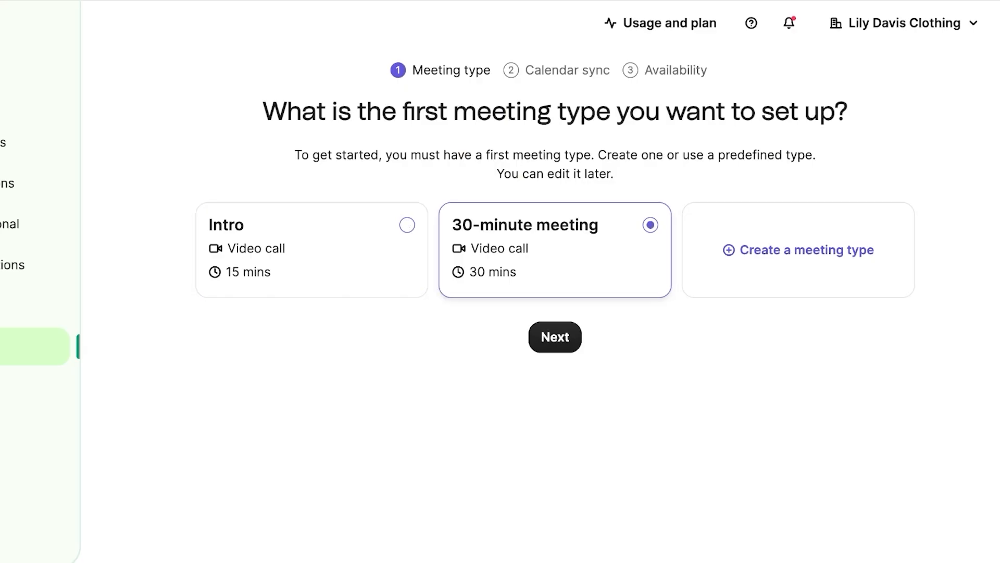
{"action": "left_click", "coordinate": [311, 251]}
{"action": "left_click", "coordinate": [555, 337]}
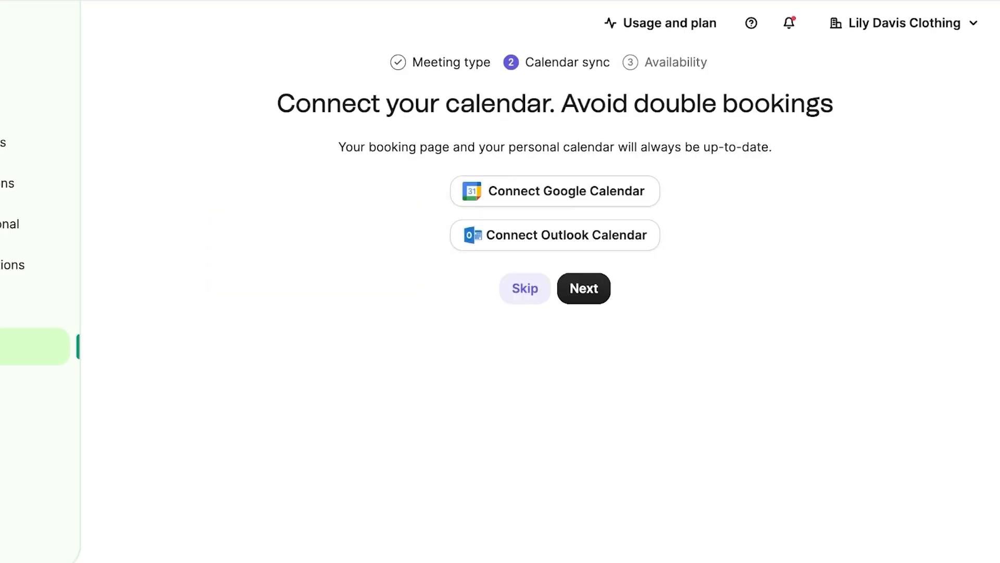
Step: Skip calendar sync, remove Friday availability, and publish the Monday–Thursday booking page
{"action": "left_click", "coordinate": [583, 288]}
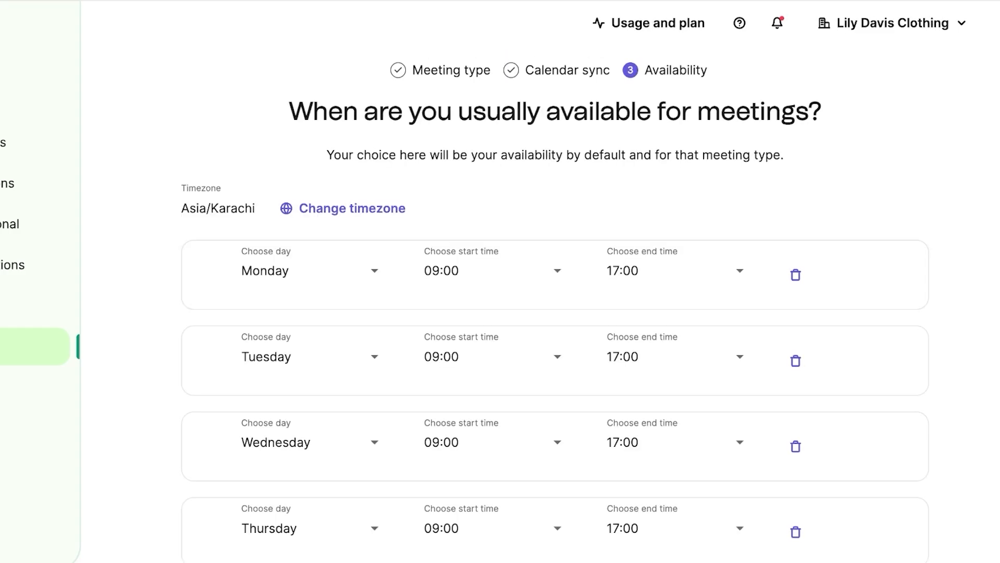
{"action": "scroll", "coordinate": [555, 302], "scroll_direction": "down", "scroll_amount": 5}
{"action": "scroll", "coordinate": [555, 282], "scroll_direction": "up", "scroll_amount": 3}
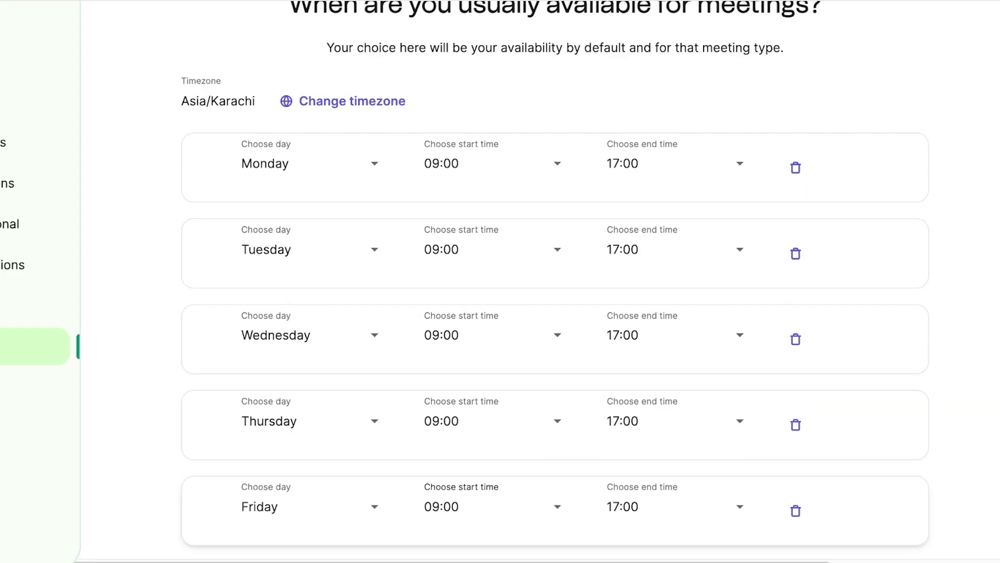
{"action": "scroll", "coordinate": [555, 188], "scroll_direction": "down", "scroll_amount": 3}
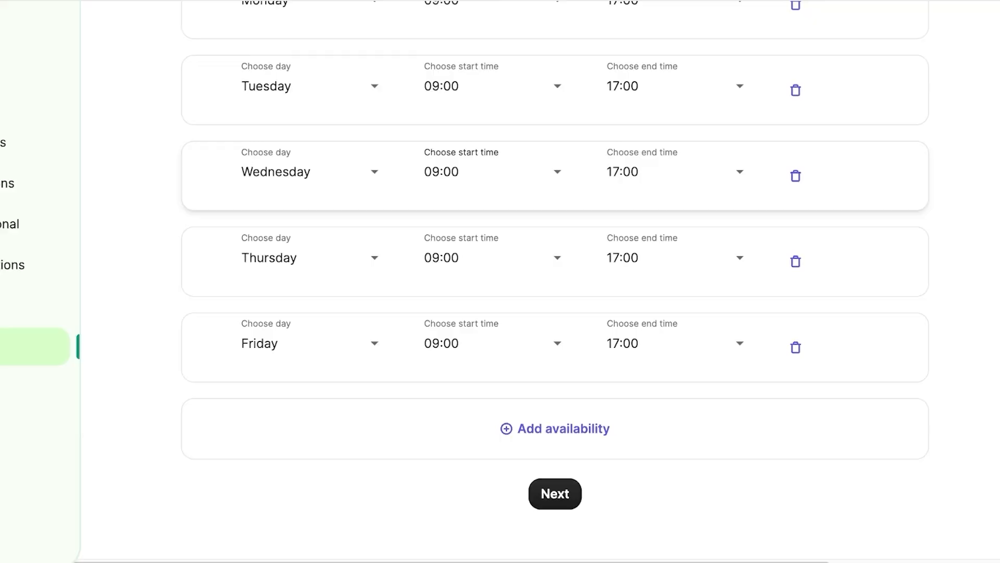
{"action": "left_click", "coordinate": [796, 347]}
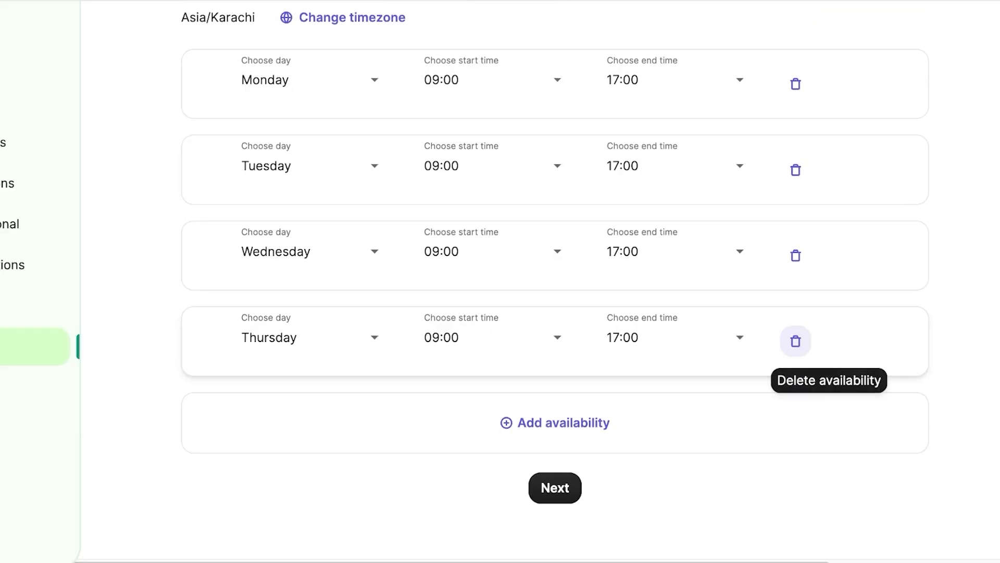
{"action": "left_click", "coordinate": [555, 490]}
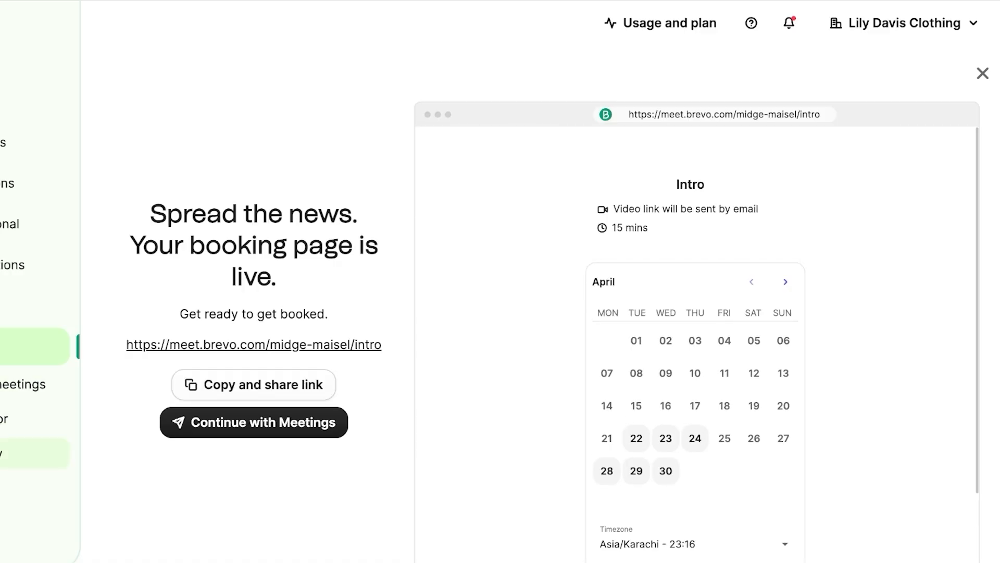
Step: Leave the live Intro booking page and go to the Calls section
{"action": "scroll", "coordinate": [696, 344], "scroll_direction": "down", "scroll_amount": 2}
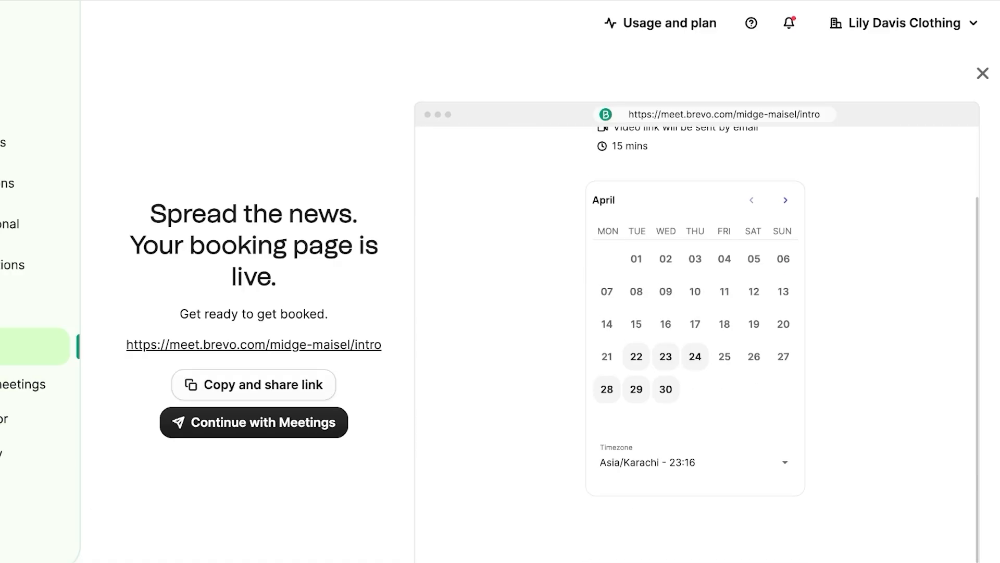
{"action": "scroll", "coordinate": [696, 344], "scroll_direction": "up", "scroll_amount": 2}
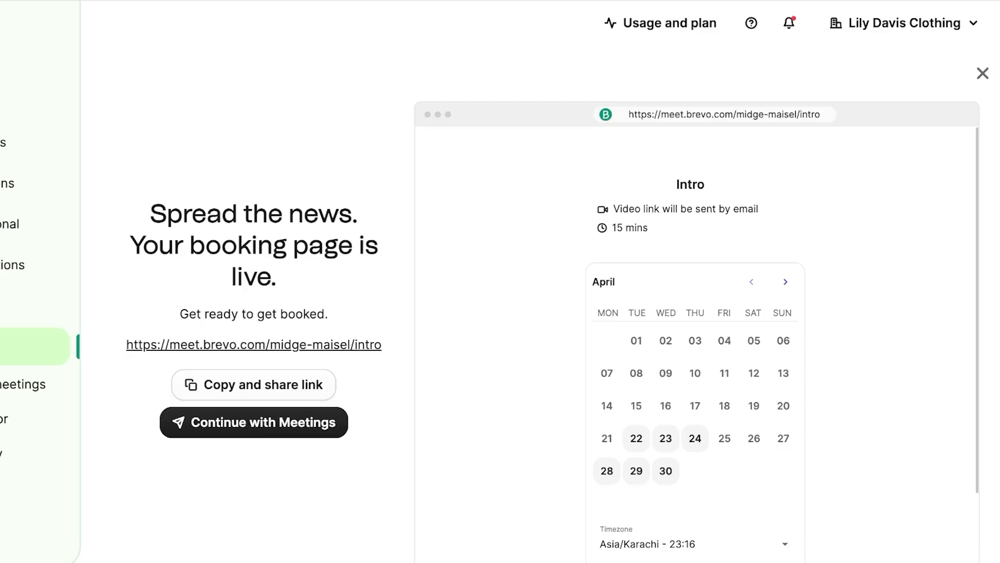
{"action": "left_click", "coordinate": [26, 490]}
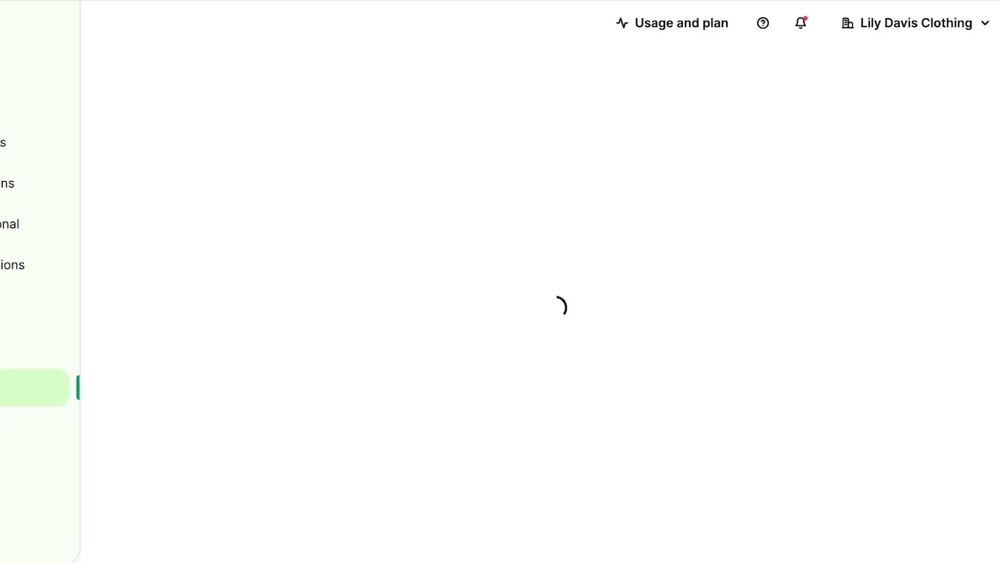
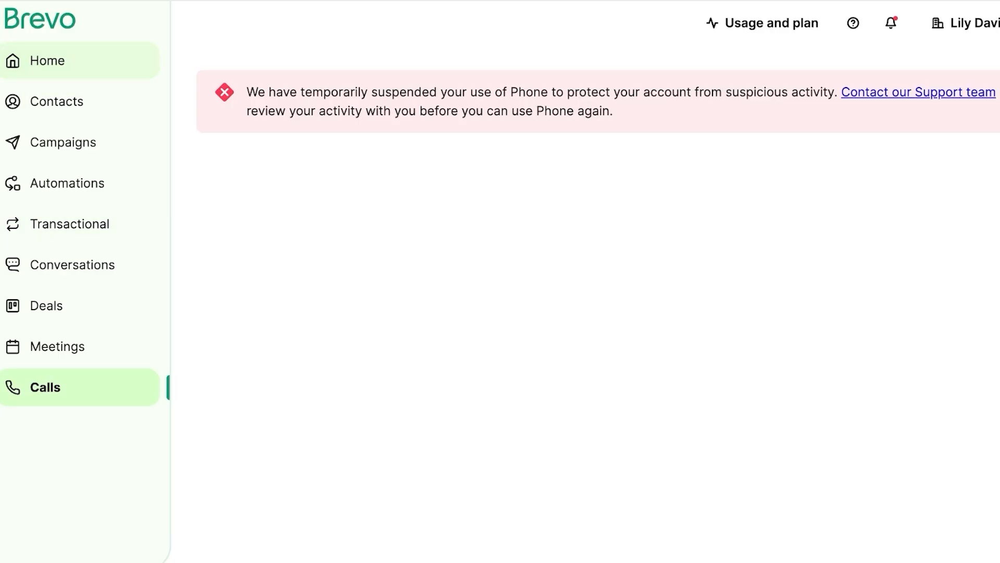
Step: Leave the suspended Phone notice and return to the Brevo account home page
{"action": "left_click", "coordinate": [47, 61]}
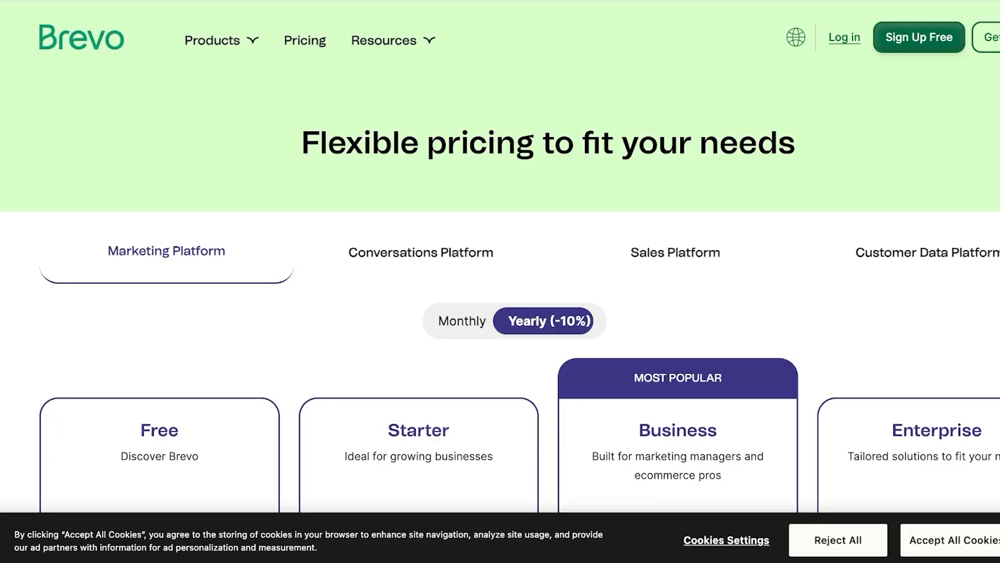
{"action": "scroll", "coordinate": [500, 292], "scroll_direction": "down", "scroll_amount": 4}
{"action": "scroll", "coordinate": [500, 292], "scroll_direction": "down", "scroll_amount": 2}
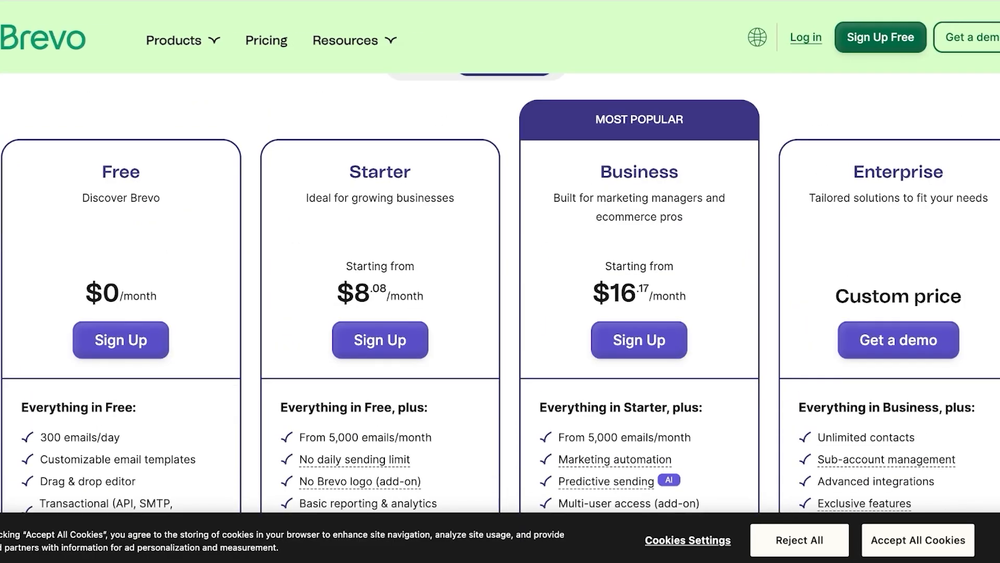
{"action": "scroll", "coordinate": [500, 291], "scroll_direction": "down", "scroll_amount": 1}
{"action": "scroll", "coordinate": [500, 292], "scroll_direction": "up", "scroll_amount": 3}
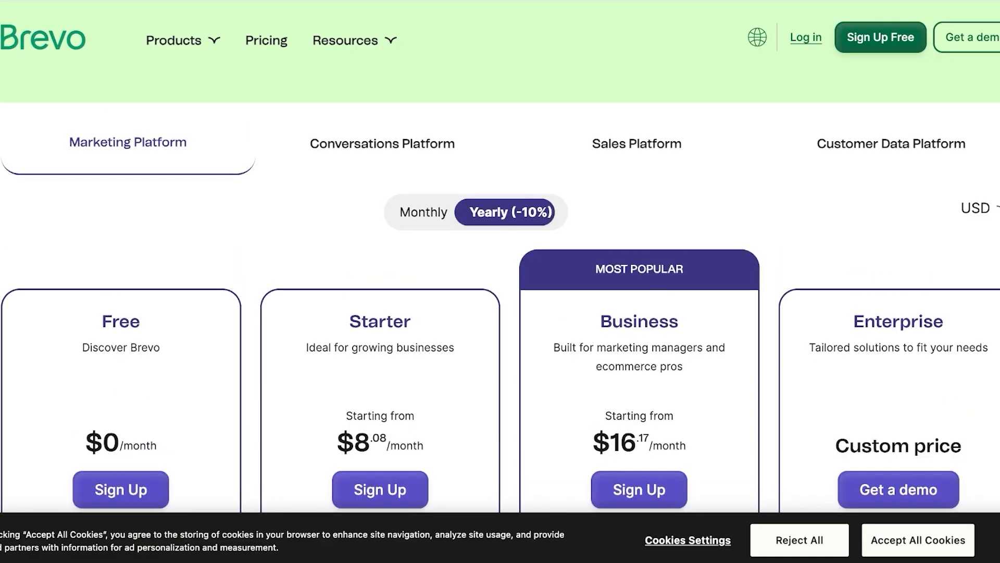
{"action": "left_click", "coordinate": [382, 143]}
{"action": "left_click", "coordinate": [637, 143]}
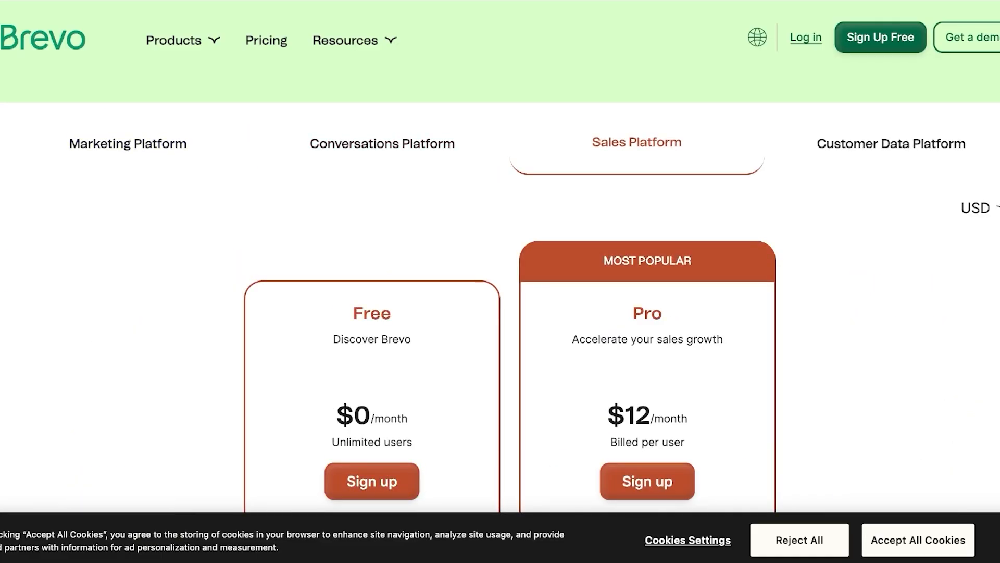
{"action": "left_click", "coordinate": [892, 144]}
{"action": "scroll", "coordinate": [501, 291], "scroll_direction": "right", "scroll_amount": 1}
{"action": "scroll", "coordinate": [501, 292], "scroll_direction": "down", "scroll_amount": 1}
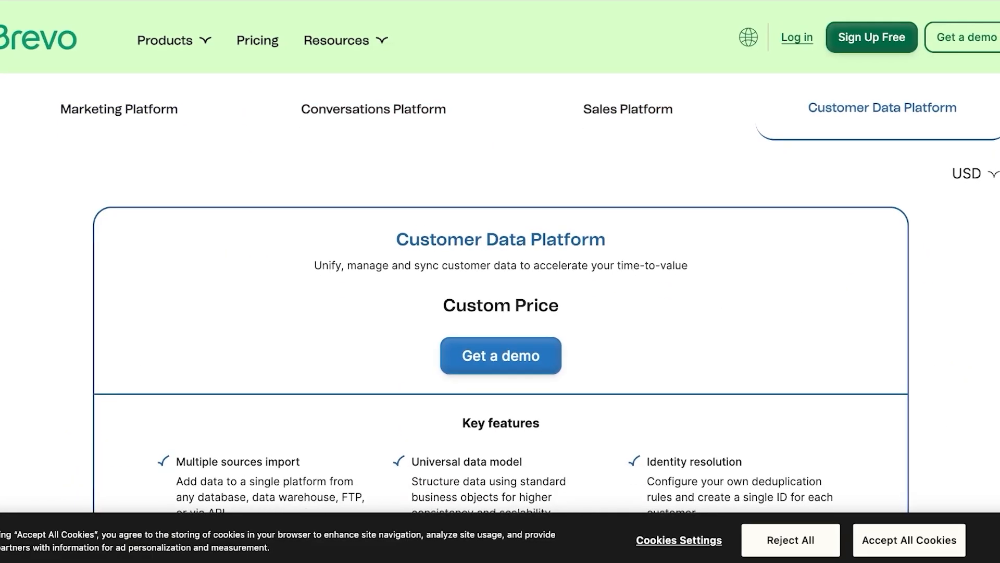
{"action": "left_click", "coordinate": [628, 108]}
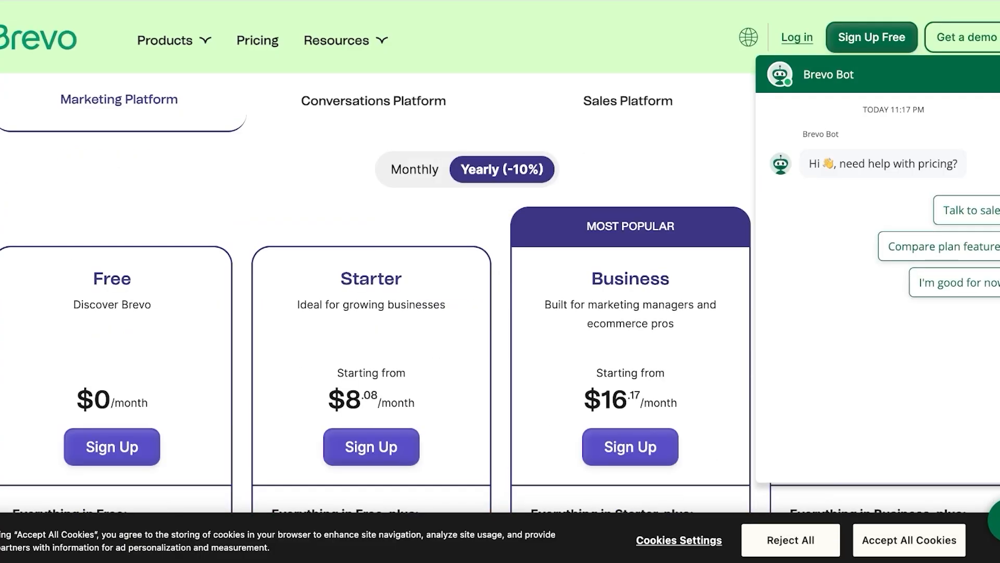
{"action": "scroll", "coordinate": [501, 291], "scroll_direction": "down", "scroll_amount": 3}
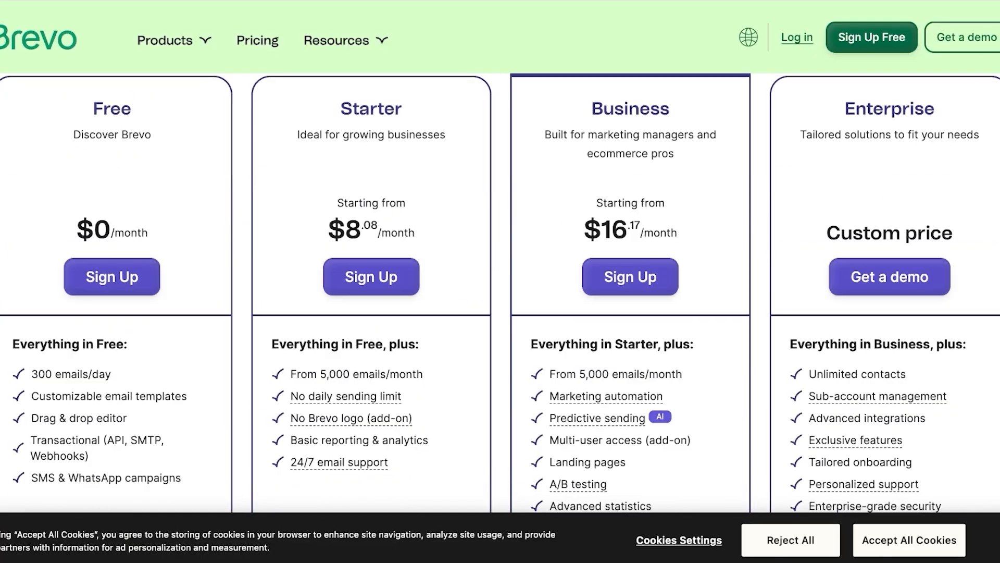
{"action": "scroll", "coordinate": [500, 292], "scroll_direction": "up", "scroll_amount": 1}
{"action": "scroll", "coordinate": [500, 292], "scroll_direction": "down", "scroll_amount": 1}
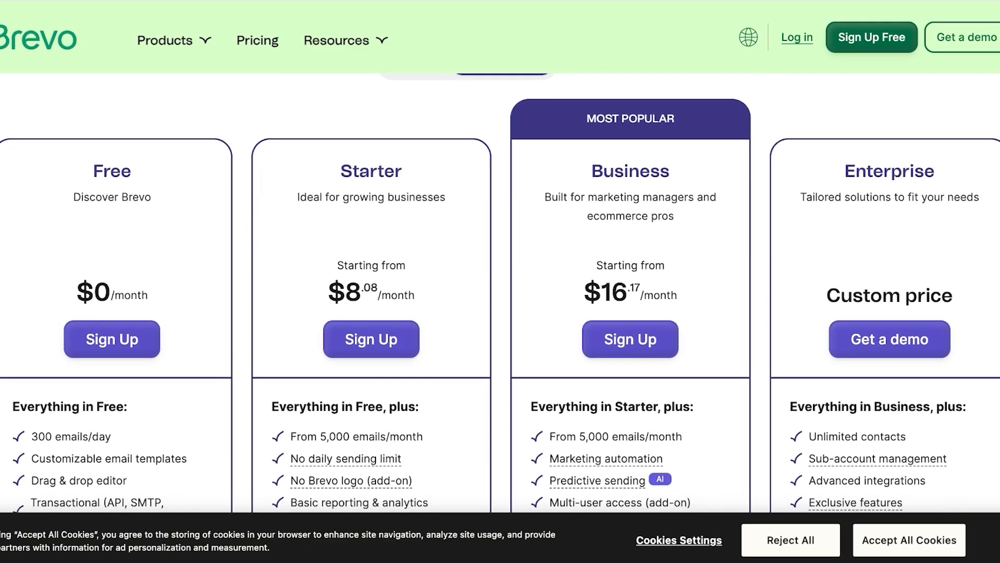
{"action": "scroll", "coordinate": [501, 292], "scroll_direction": "up", "scroll_amount": 3}
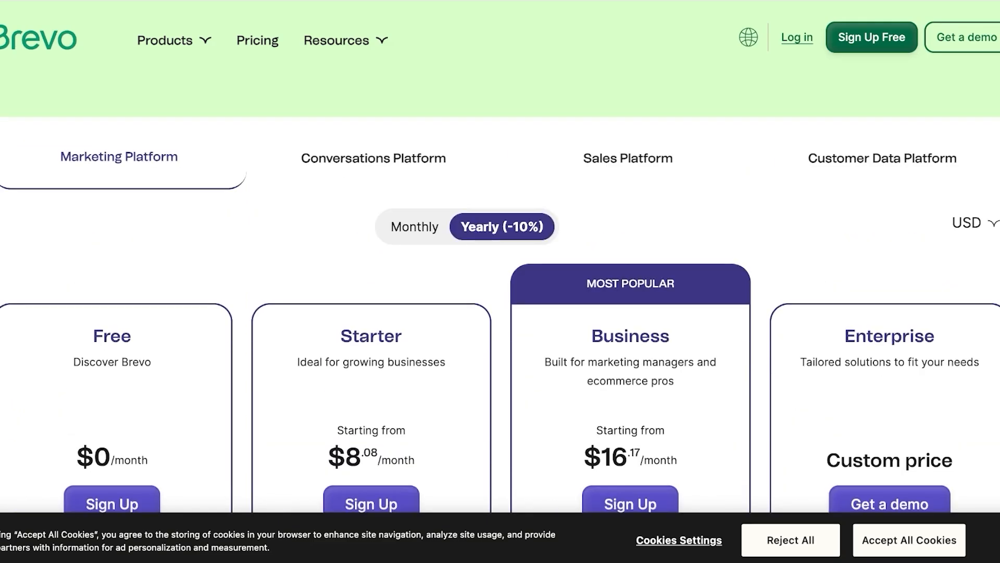
{"action": "scroll", "coordinate": [500, 292], "scroll_direction": "down", "scroll_amount": 4}
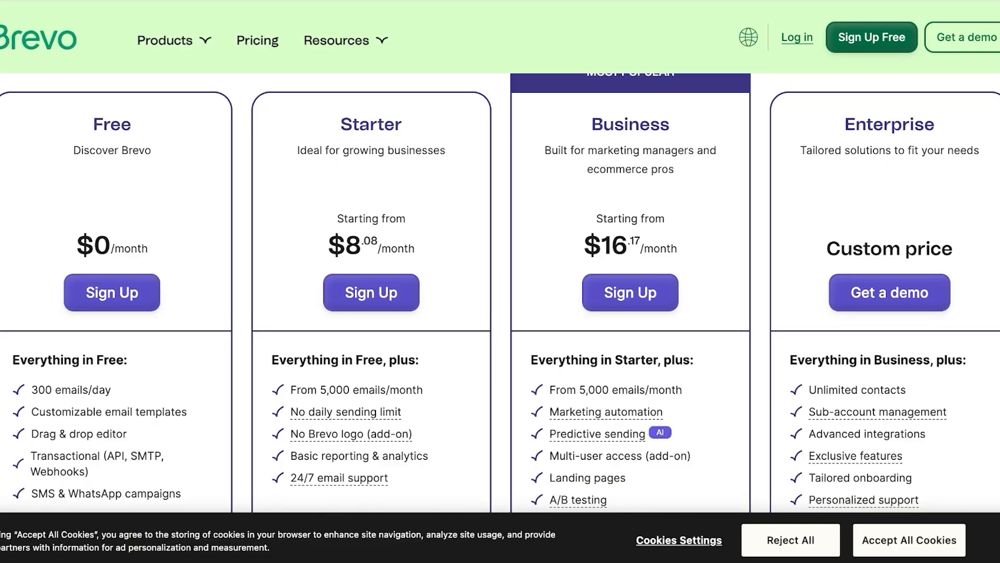
{"action": "scroll", "coordinate": [500, 292], "scroll_direction": "down", "scroll_amount": 1}
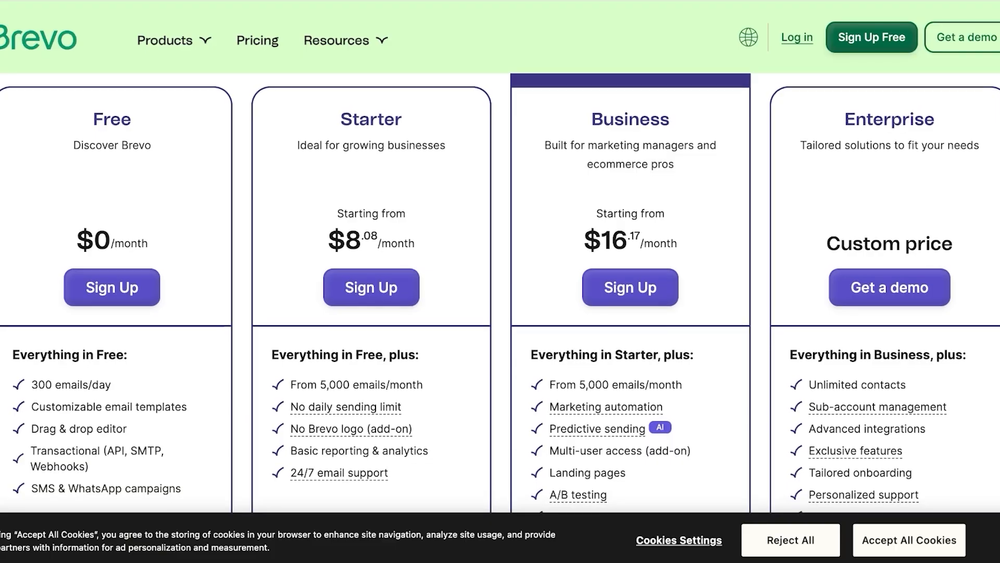
{"action": "scroll", "coordinate": [500, 291], "scroll_direction": "up", "scroll_amount": 4}
Step: Compare the Conversations Platform's Free and $15/month Pro plans and their feature lists
{"action": "left_click", "coordinate": [373, 143]}
{"action": "scroll", "coordinate": [501, 292], "scroll_direction": "down", "scroll_amount": 3}
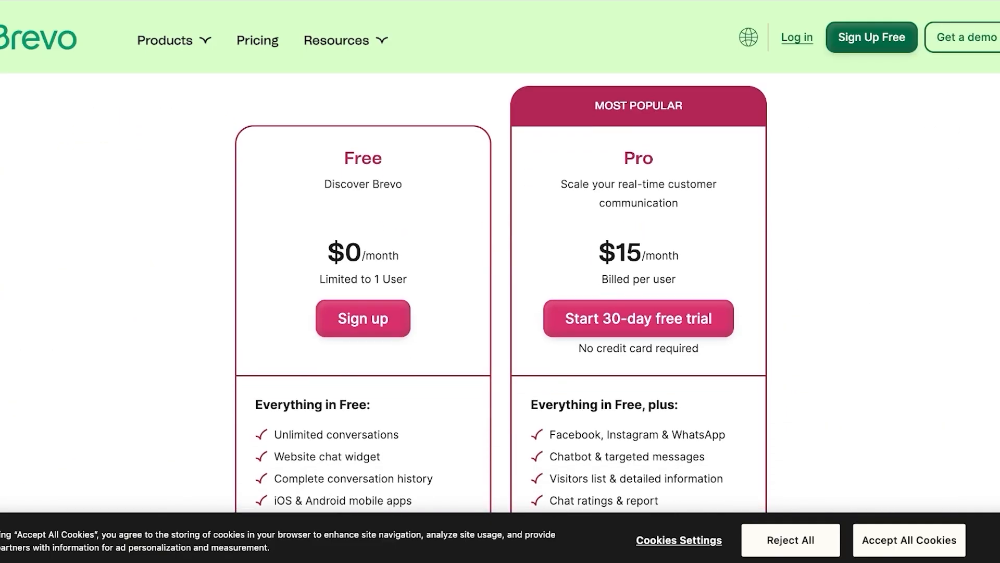
{"action": "scroll", "coordinate": [500, 292], "scroll_direction": "down", "scroll_amount": 3}
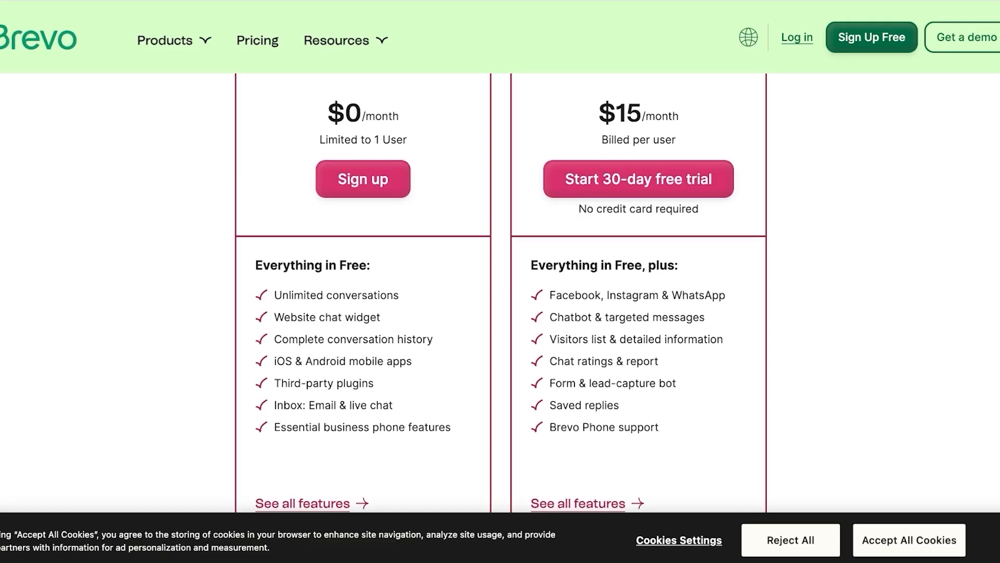
{"action": "scroll", "coordinate": [500, 292], "scroll_direction": "up", "scroll_amount": 1}
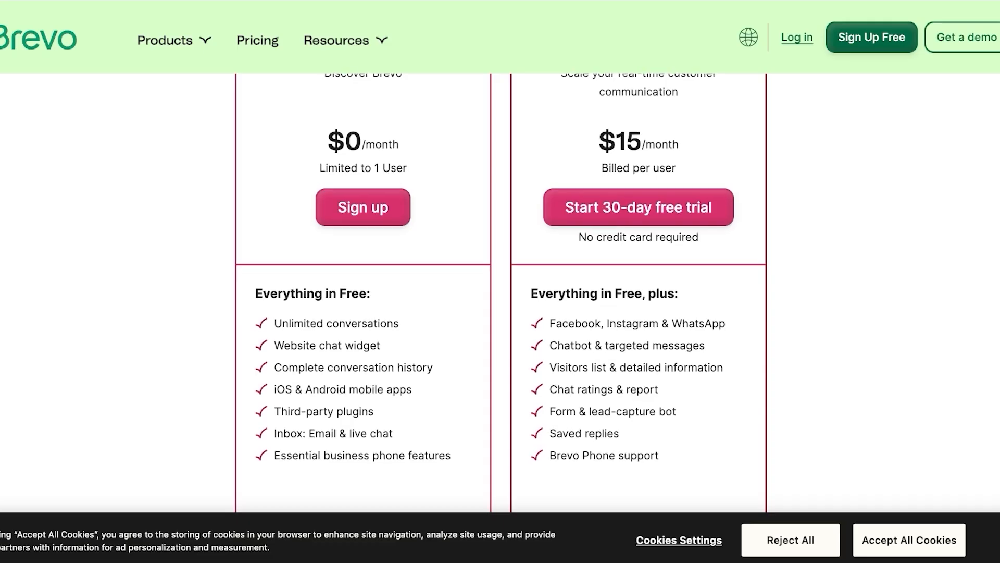
{"action": "scroll", "coordinate": [501, 292], "scroll_direction": "up", "scroll_amount": 5}
Step: Browse the Sales Platform's Free and $12/user Pro plans, then return to Marketing Platform plans
{"action": "left_click", "coordinate": [628, 224]}
{"action": "scroll", "coordinate": [628, 224], "scroll_direction": "down", "scroll_amount": 4}
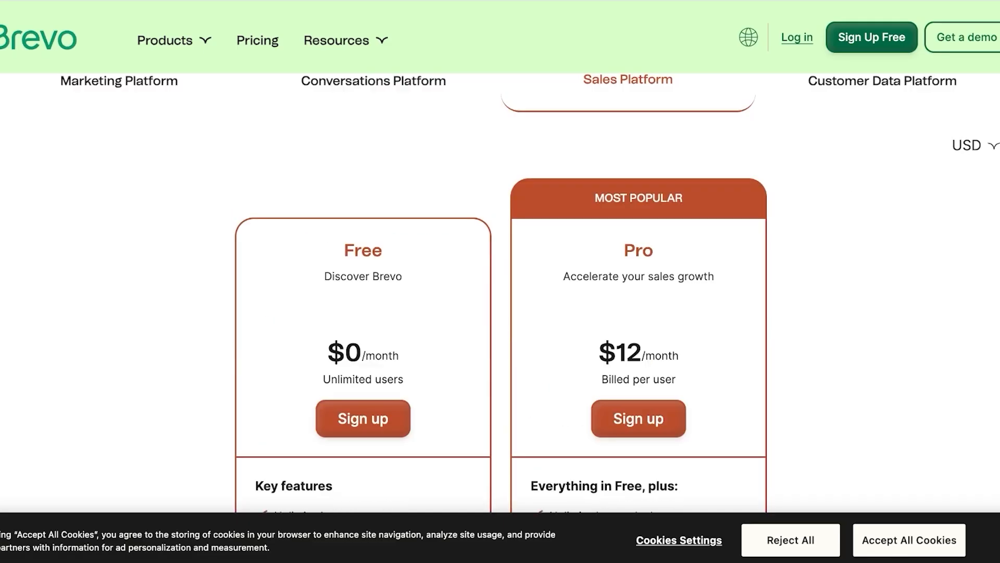
{"action": "scroll", "coordinate": [608, 293], "scroll_direction": "down", "scroll_amount": 1}
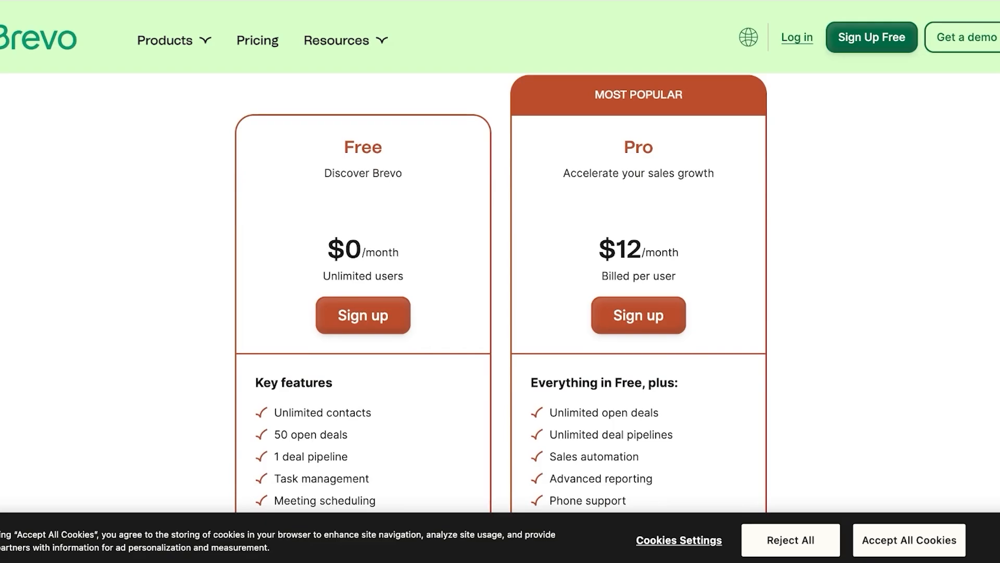
{"action": "scroll", "coordinate": [500, 291], "scroll_direction": "down", "scroll_amount": 3}
{"action": "scroll", "coordinate": [500, 292], "scroll_direction": "down", "scroll_amount": 3}
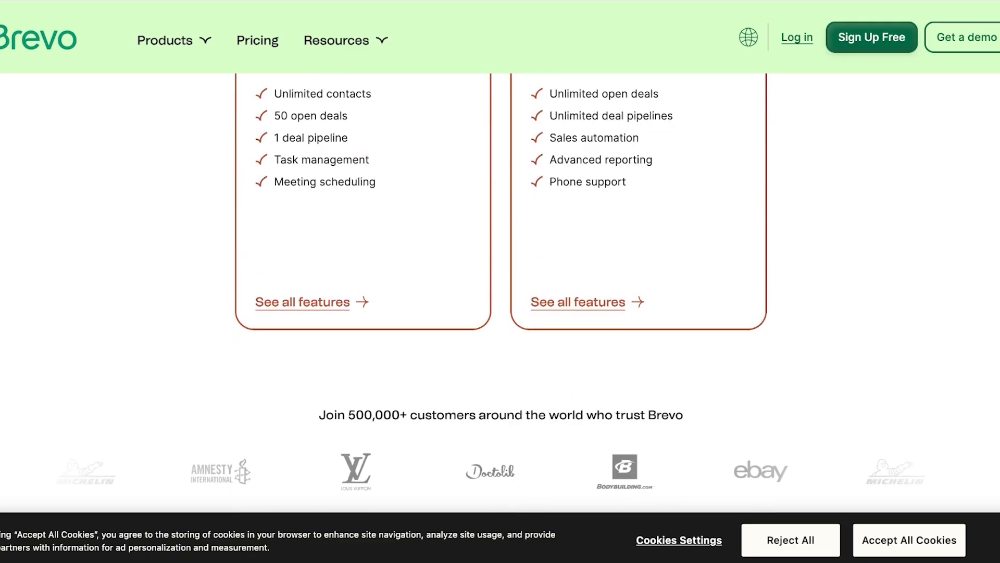
{"action": "scroll", "coordinate": [500, 292], "scroll_direction": "up", "scroll_amount": 4}
{"action": "scroll", "coordinate": [500, 292], "scroll_direction": "up", "scroll_amount": 8}
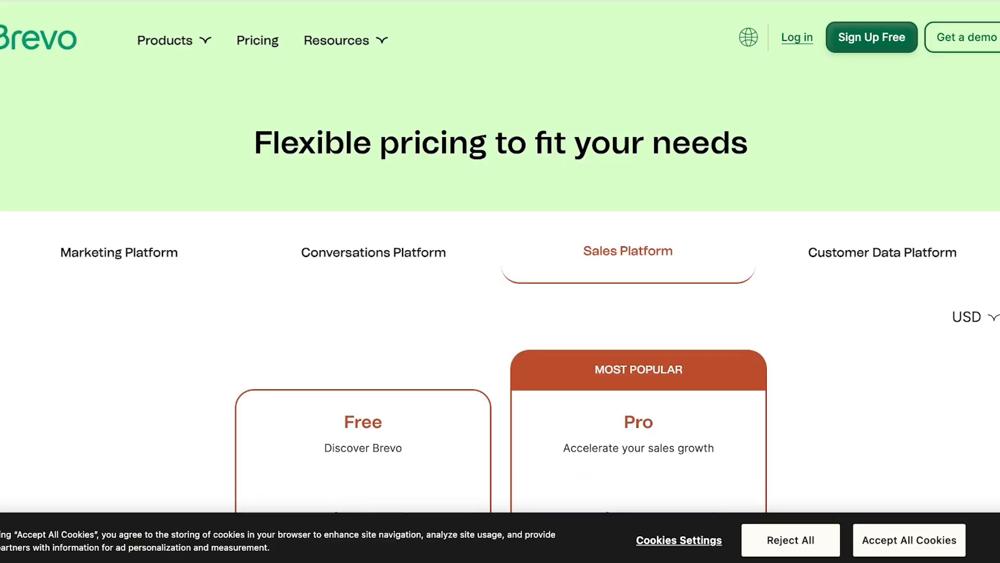
{"action": "left_click", "coordinate": [119, 252]}
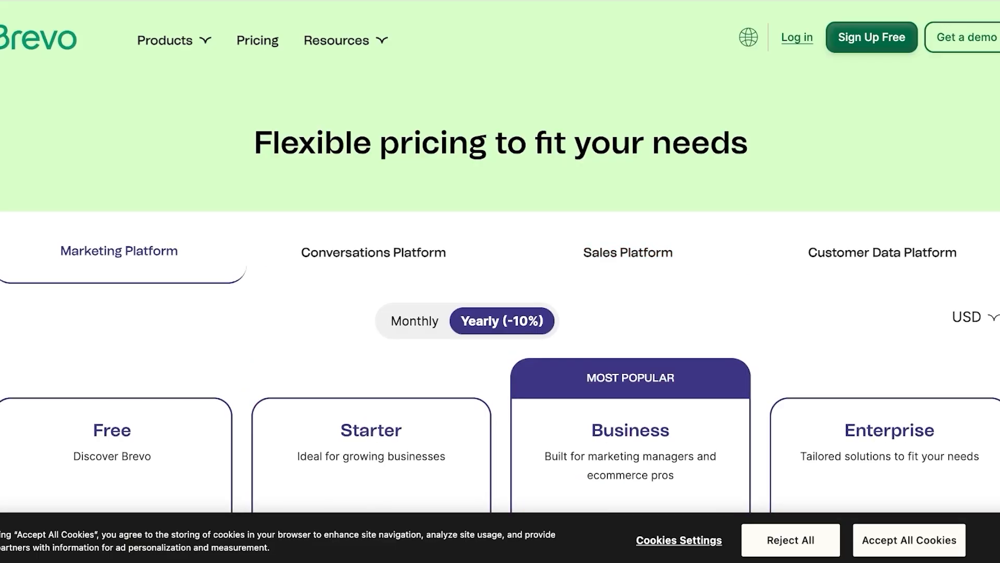